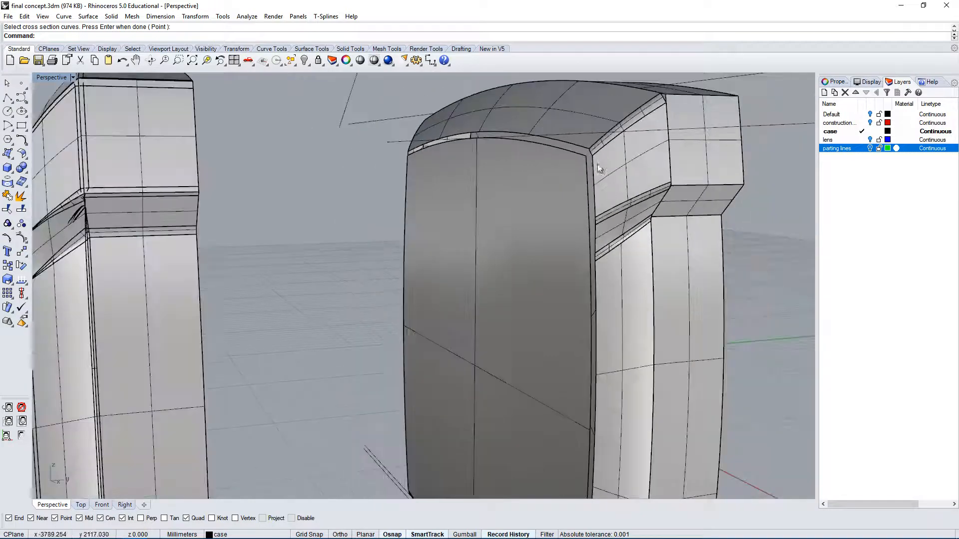
Step: Delete the narrow surface along the slanted upper corner edge of the case
right_click_drag(598, 166, 657, 218)
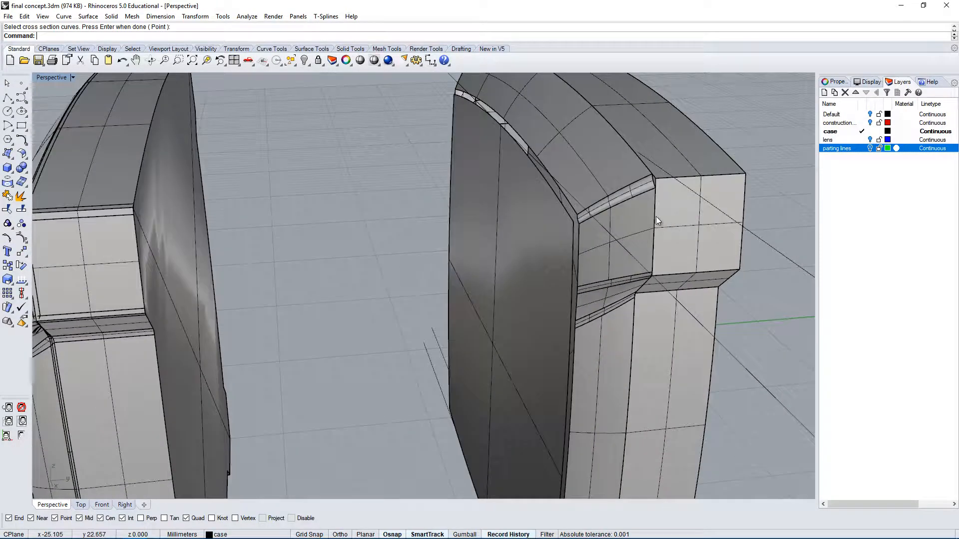
scroll(638, 187, "up", 2)
left_click(638, 187)
key("Delete")
scroll(662, 214, "up", 3)
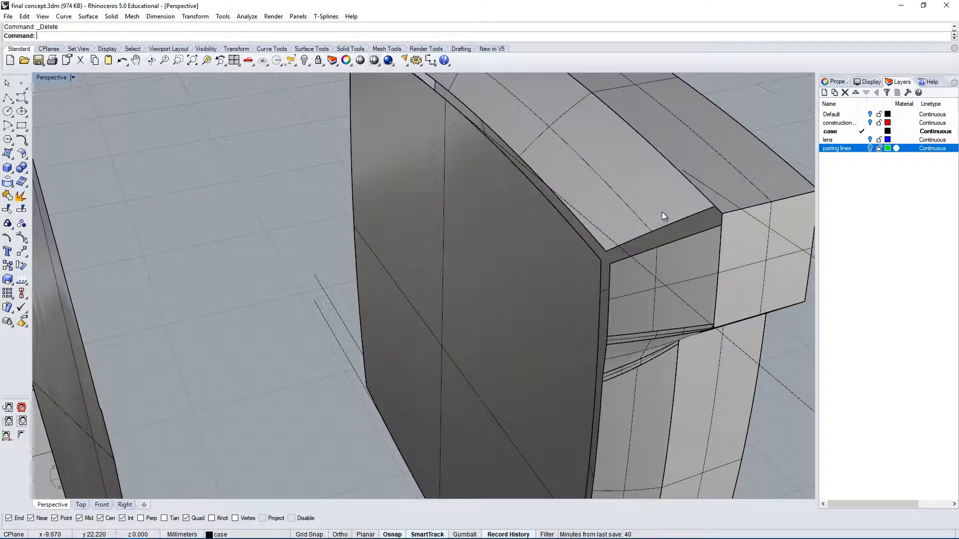
Step: Create a tangent blend curve across the front end of the corner gap, between the two adjoining surface edges
type("BlendCrv")
key("Return")
scroll(613, 252, "up", 3)
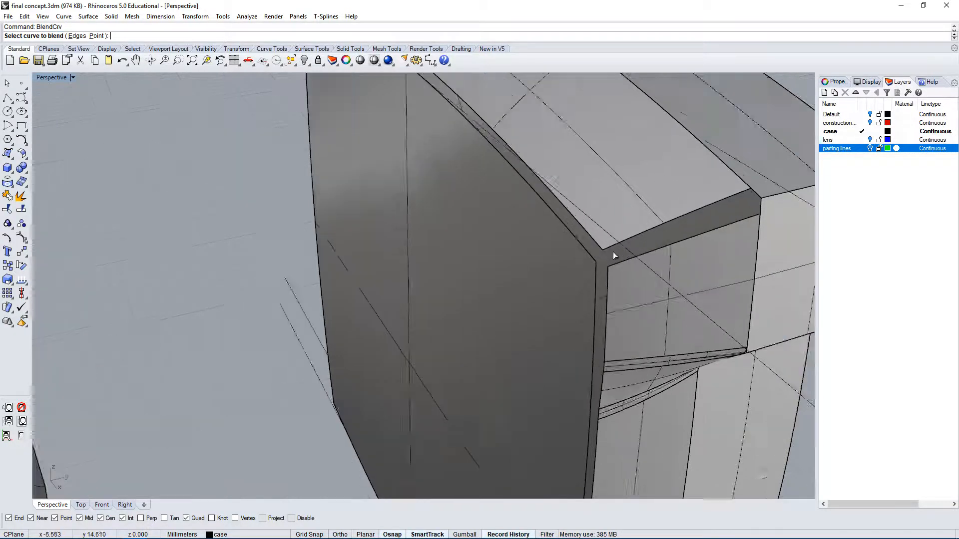
left_click(607, 265)
left_click(606, 283)
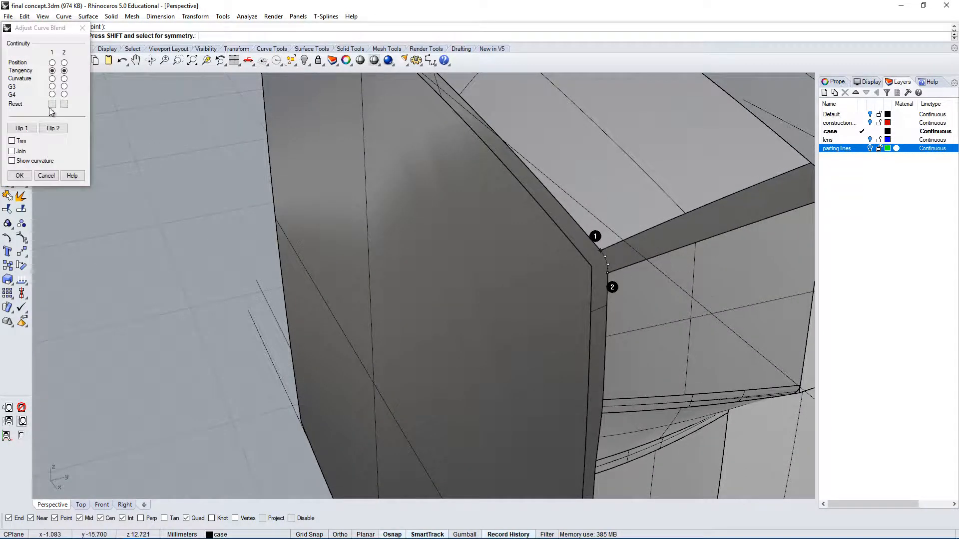
key("Return")
Step: Create a blend curve across the rear end of the corner gap, joining the top and side surface edges
right_click_drag(734, 222, 687, 188)
key("Return")
left_click(656, 134)
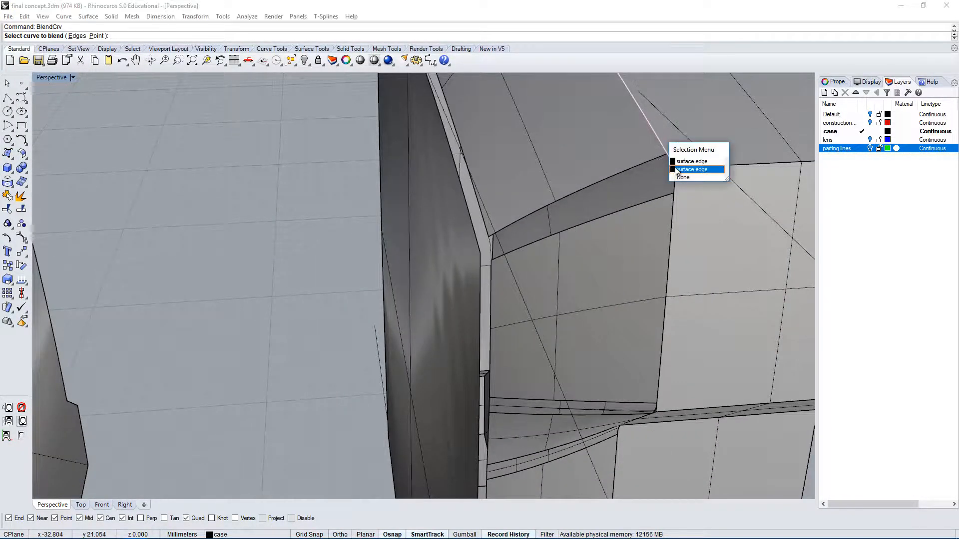
left_click(684, 176)
left_click(673, 204)
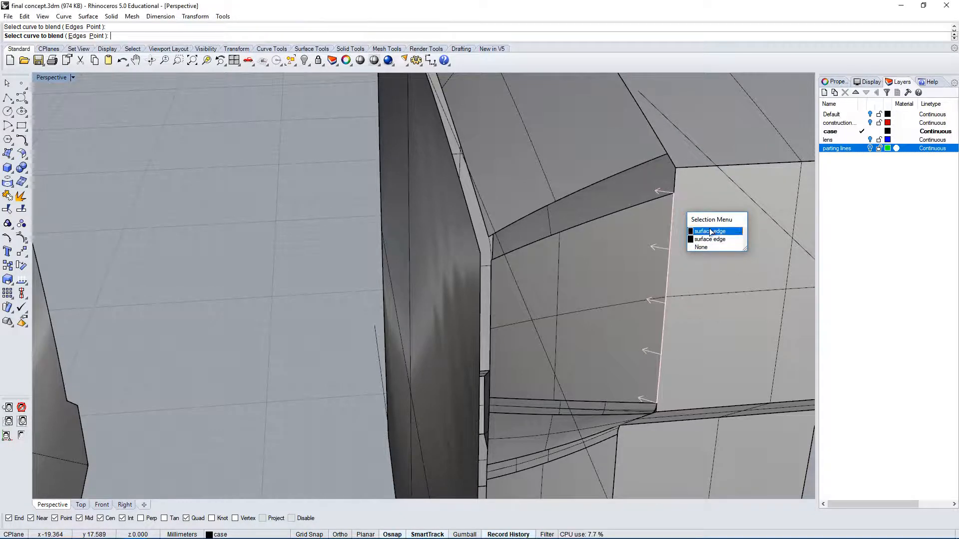
left_click(702, 240)
left_click(20, 177)
Step: Sweep a two-rail surface along the gap's long edges using both blend curves as cross sections, with tangency on both rails
right_click_drag(490, 265, 639, 237)
type("Sweep2")
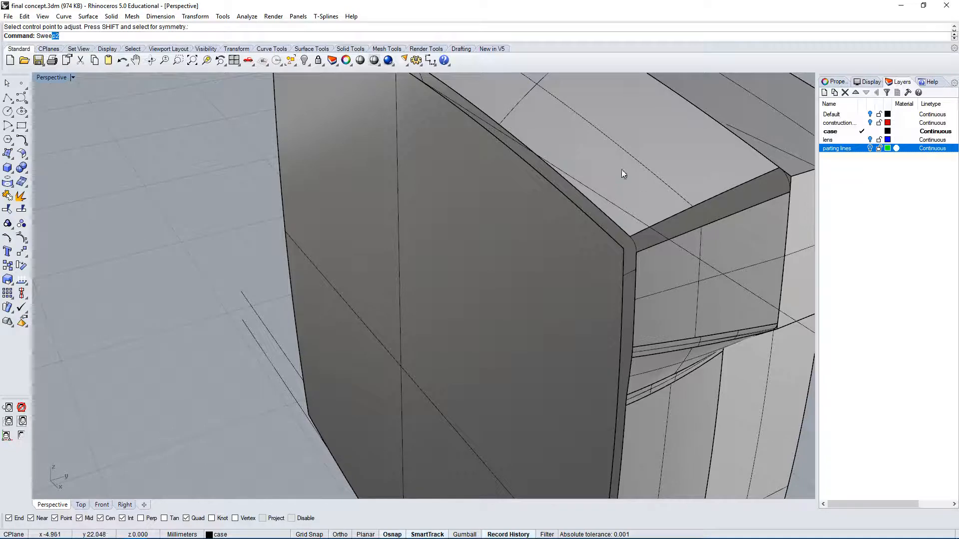
key("Return")
left_click(666, 219)
left_click(685, 233)
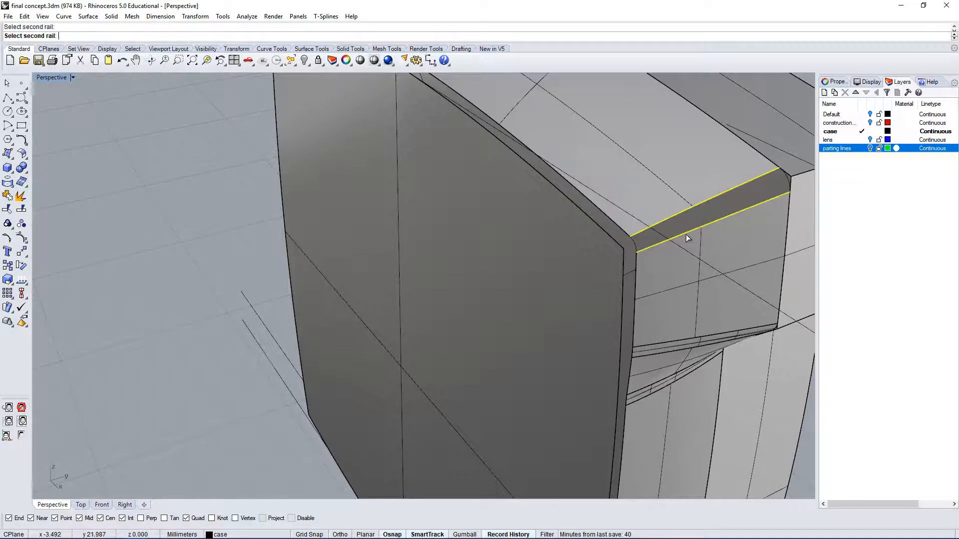
left_click(634, 245)
left_click(786, 182)
key("Return")
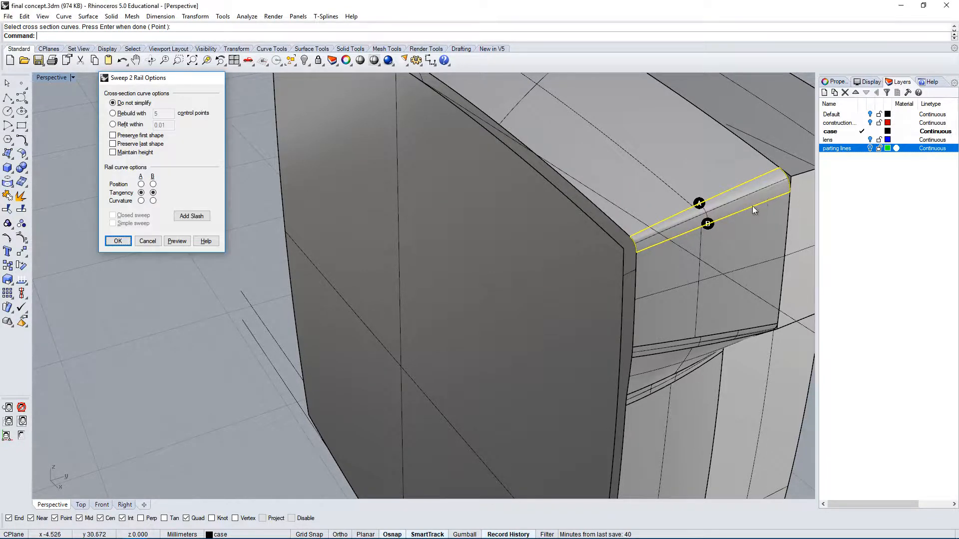
key("Return")
Step: Examine the new rounded corner surface and its fit with the neighbouring case surfaces from several angles
right_click_drag(752, 206, 576, 212)
left_click(553, 164)
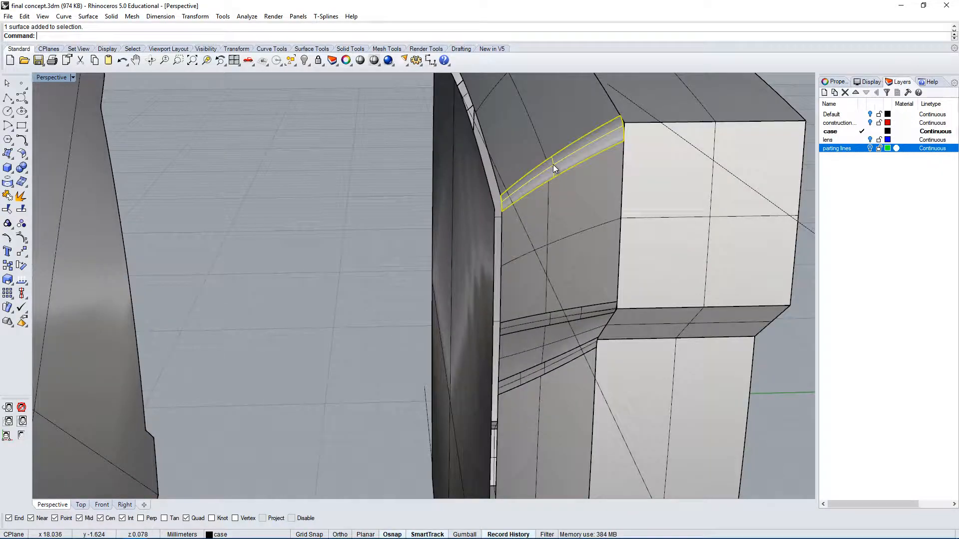
scroll(492, 200, "up", 5)
scroll(490, 207, "down", 3)
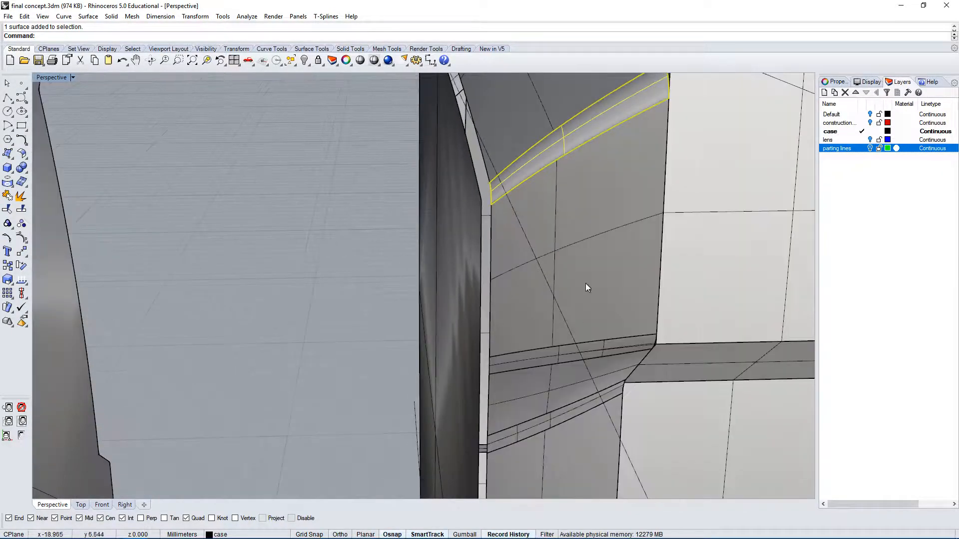
right_click_drag(586, 285, 707, 220)
scroll(706, 175, "down", 3)
scroll(752, 130, "up", 6)
scroll(638, 209, "down", 6)
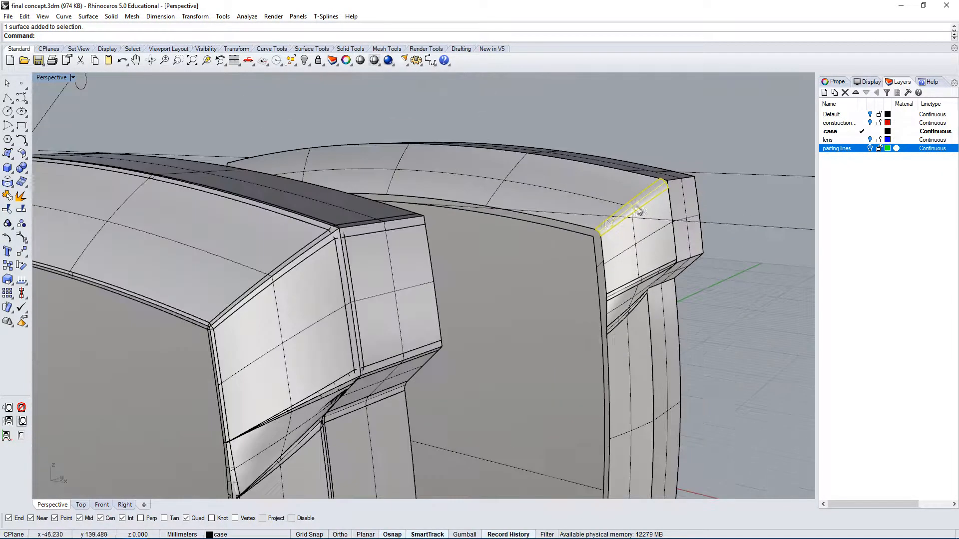
scroll(597, 230, "up", 6)
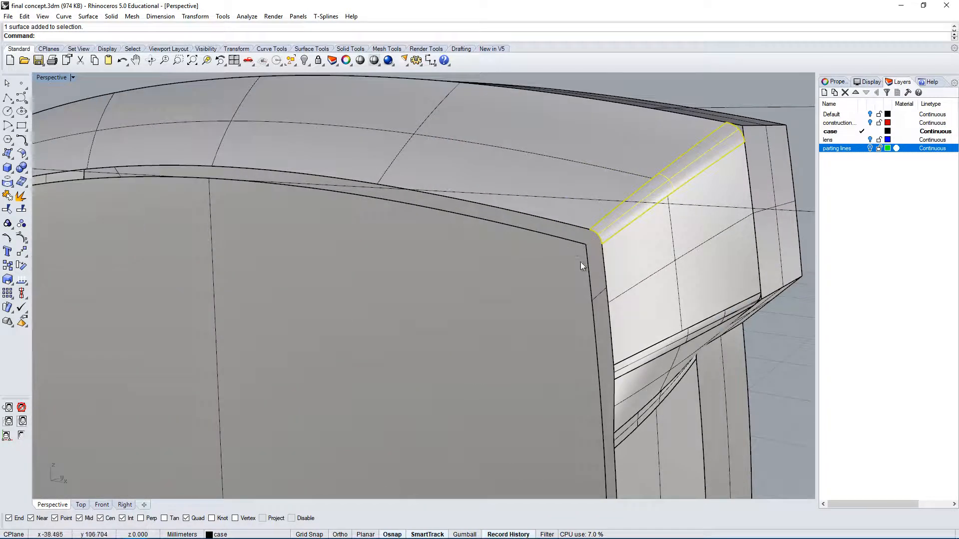
scroll(581, 261, "down", 3)
Step: Compare the front panel's sharp corner with the rounded case corner in the front view, highlighting the panel surface
double_click(44, 79)
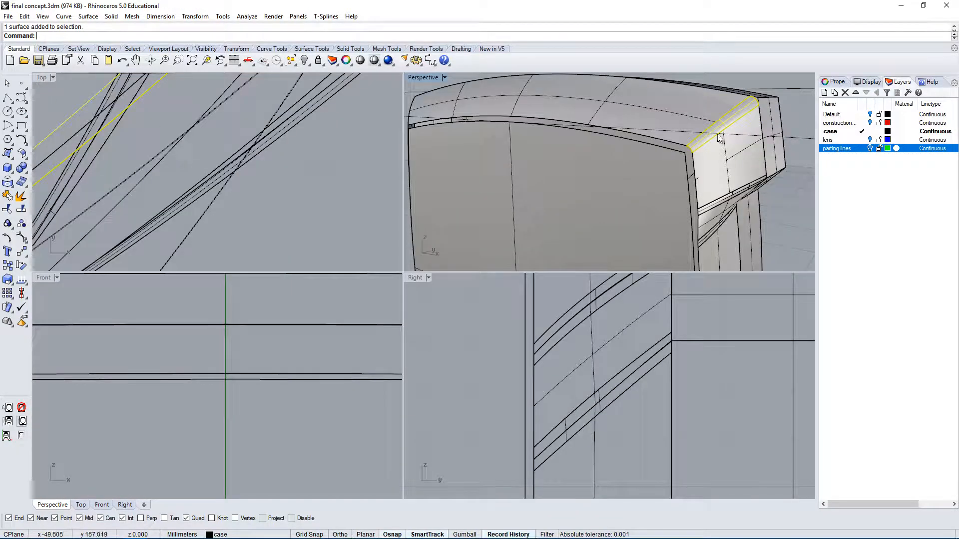
scroll(258, 328, "down", 10)
right_click_drag(238, 379, 73, 388)
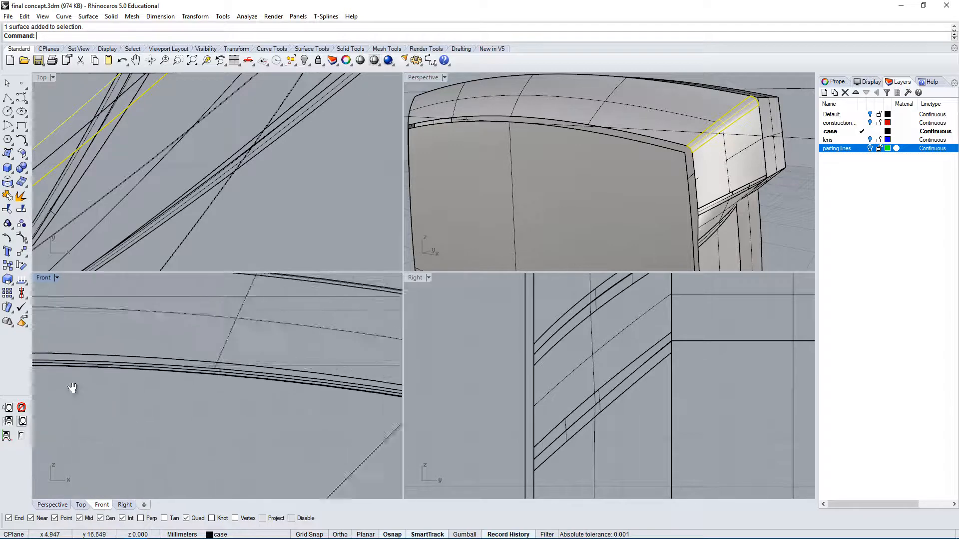
scroll(72, 388, "down", 5)
scroll(265, 379, "up", 6)
right_click_drag(265, 378, 208, 360)
scroll(250, 371, "up", 12)
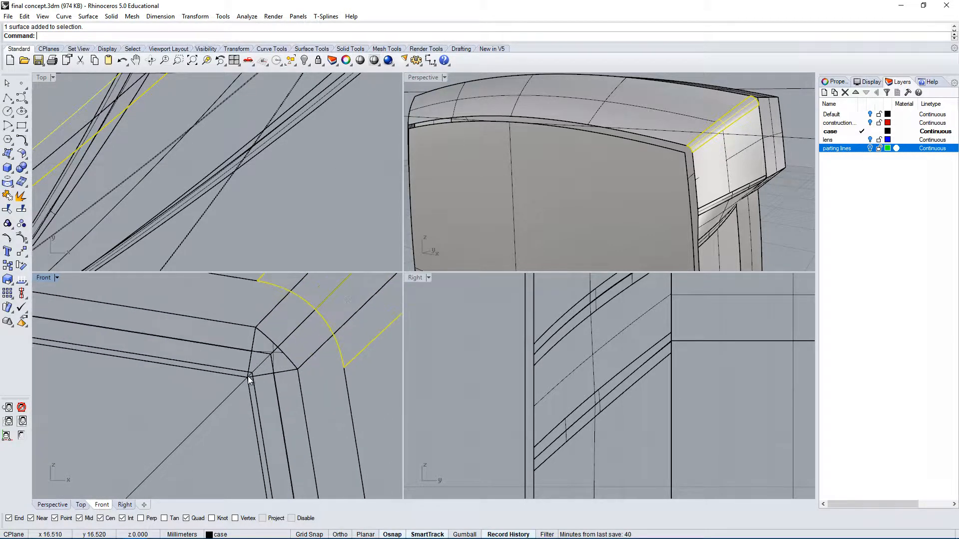
left_click(679, 155)
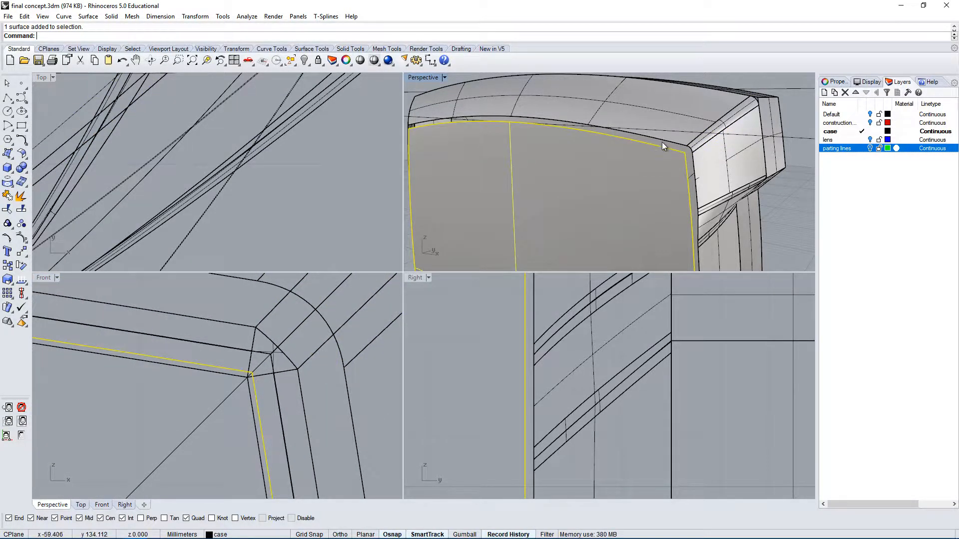
scroll(661, 142, "down", 15)
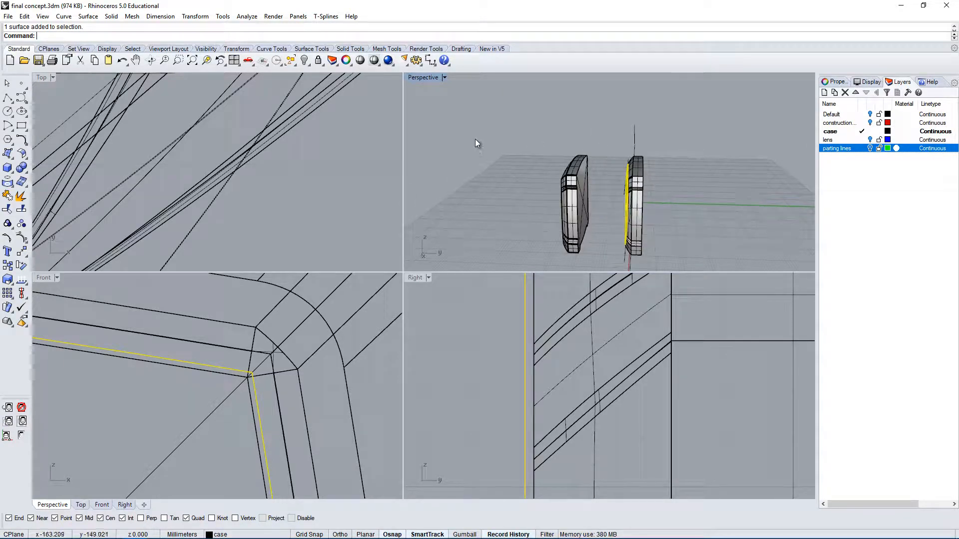
left_click_drag(475, 138, 580, 266)
right_click_drag(570, 205, 607, 214)
left_click(607, 214)
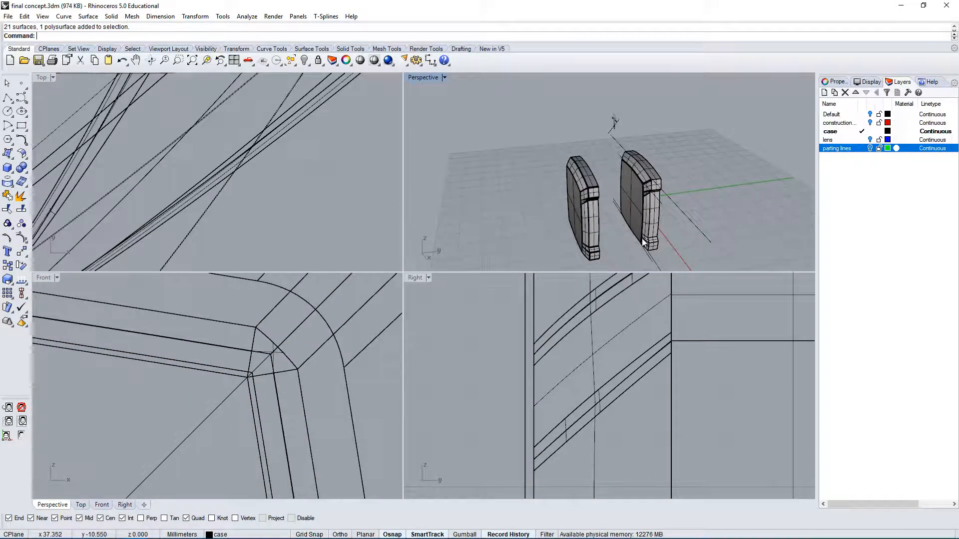
Step: Select all curves in the model to inspect them, and clear the selection
type("selcrv")
key("Return")
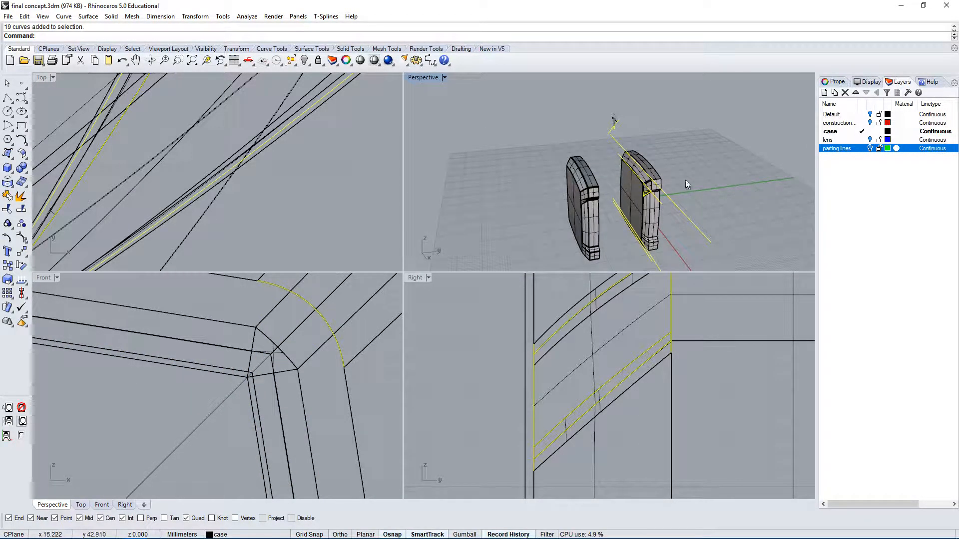
right_click_drag(686, 180, 730, 136)
scroll(668, 166, "up", 4)
double_click(434, 78)
scroll(517, 280, "up", 3)
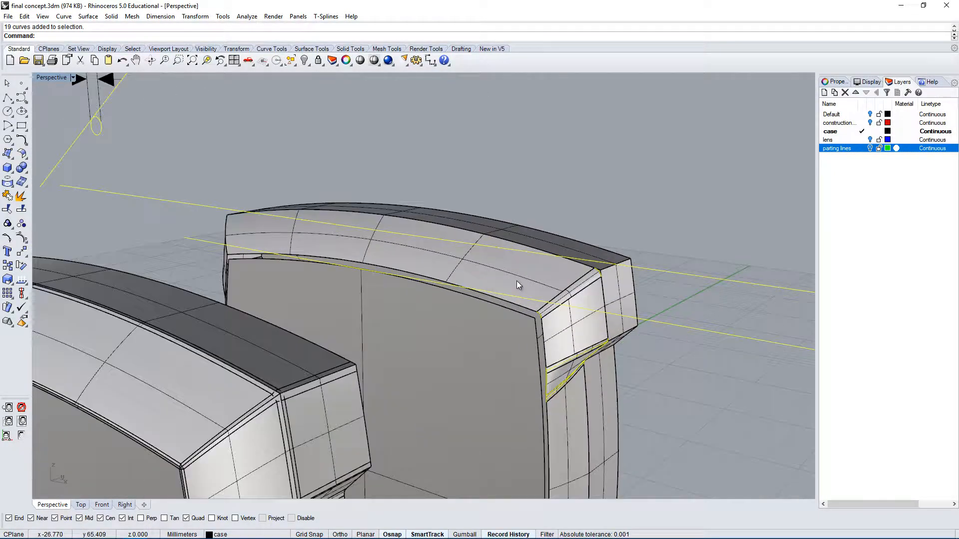
key("Escape")
Step: Duplicate the border of the flat front panel surface as a curve
type("D")
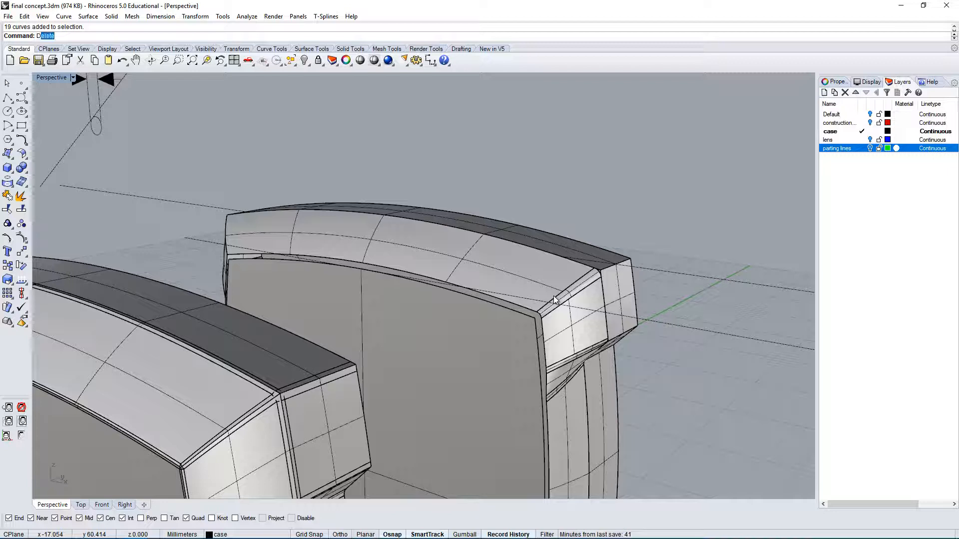
type("up")
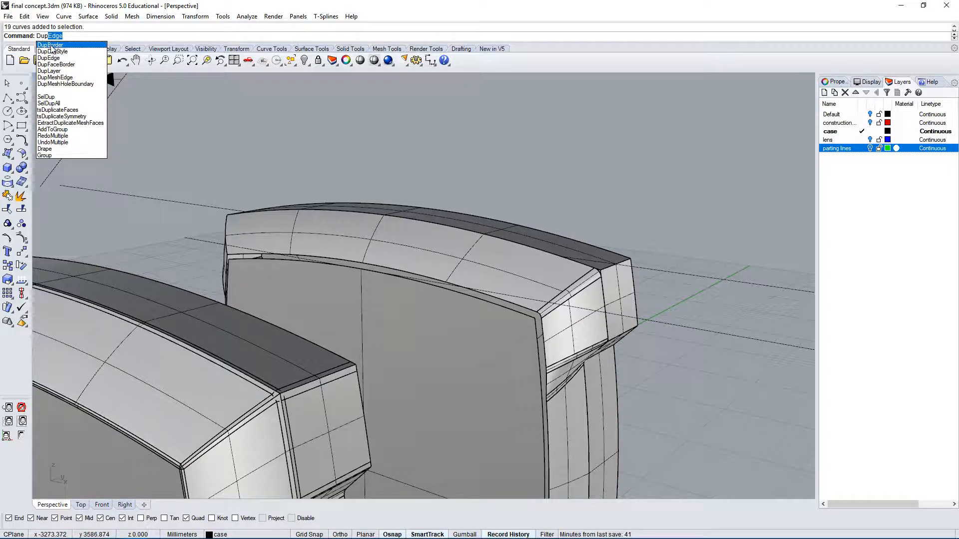
left_click(52, 45)
left_click(477, 354)
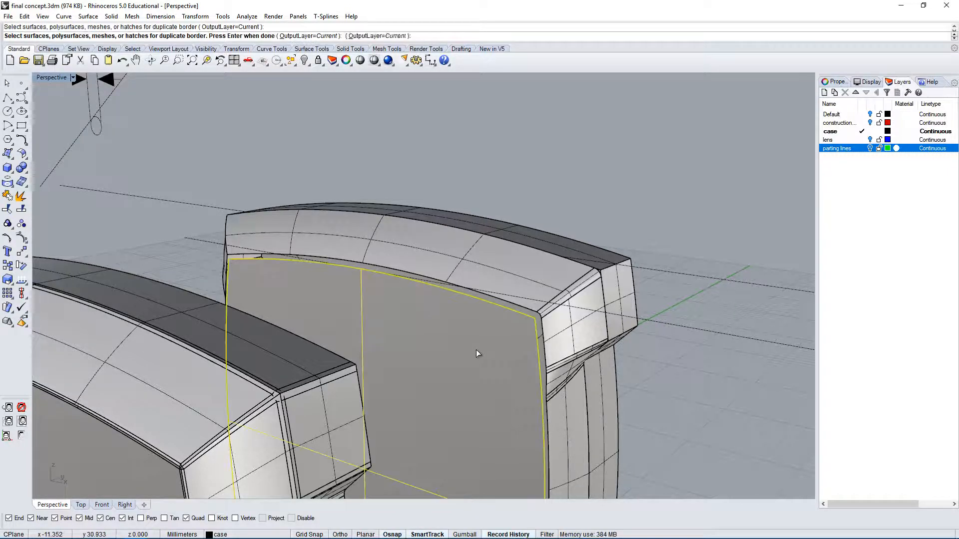
key("Return")
right_click_drag(476, 349, 463, 400)
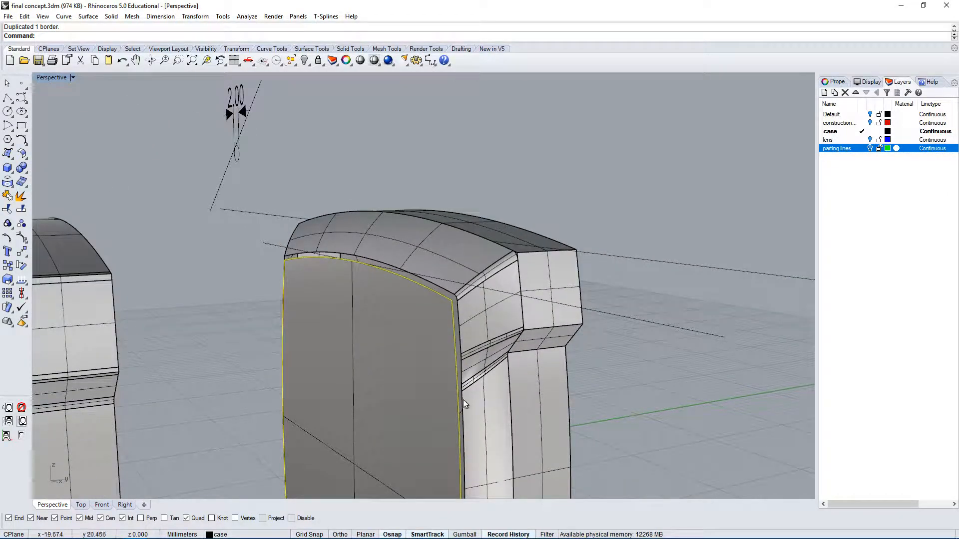
right_click_drag(274, 278, 395, 254)
key("Escape")
Step: Fillet the upper corner of the front panel's duplicated border curve with a radius of 0.5
type("FilletEdge")
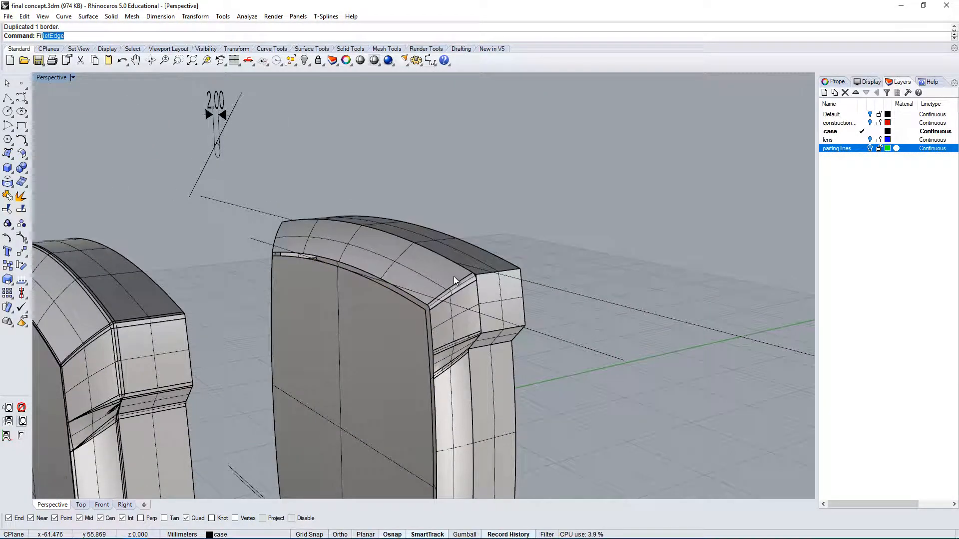
key("Return")
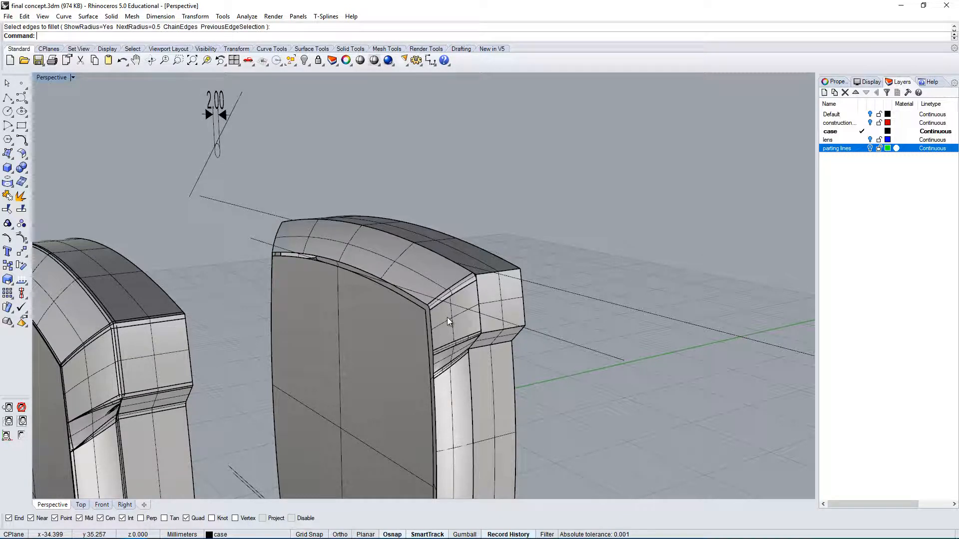
type("FilletEdge")
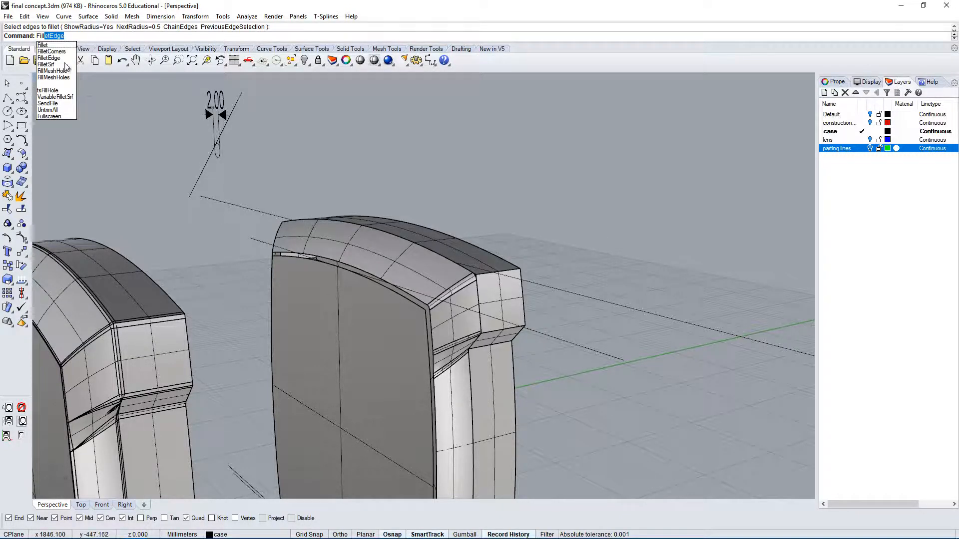
left_click(52, 45)
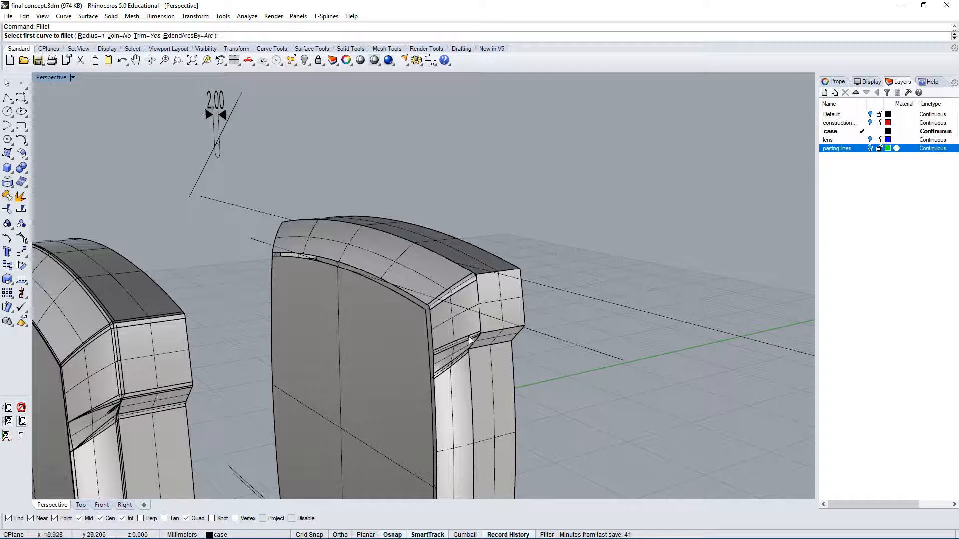
scroll(351, 328, "up", 5)
left_click(92, 36)
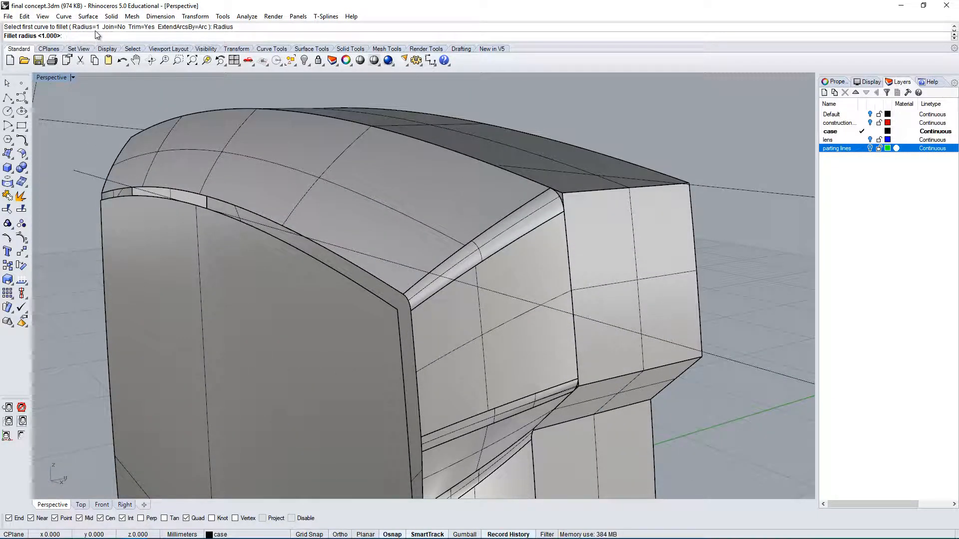
type(".5")
key("Return")
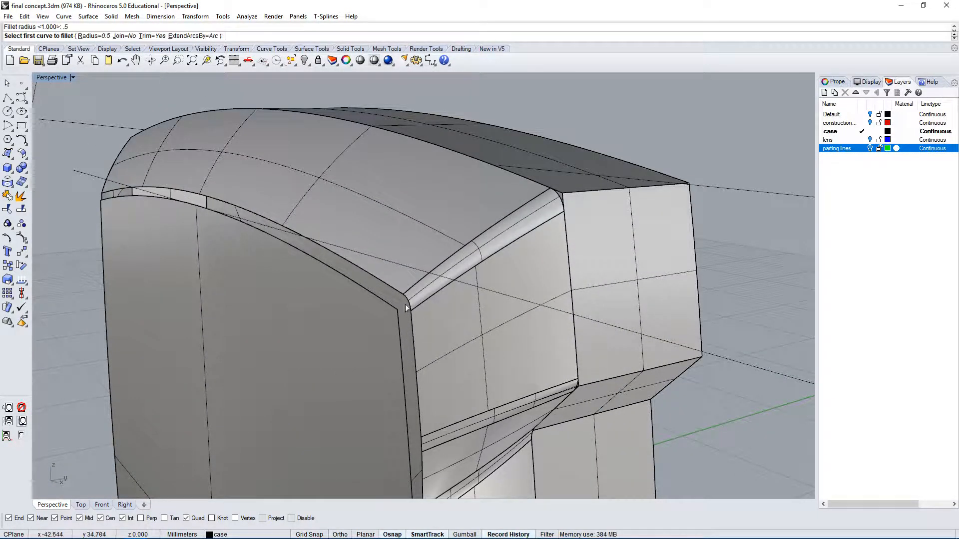
left_click(393, 308)
left_click(421, 332)
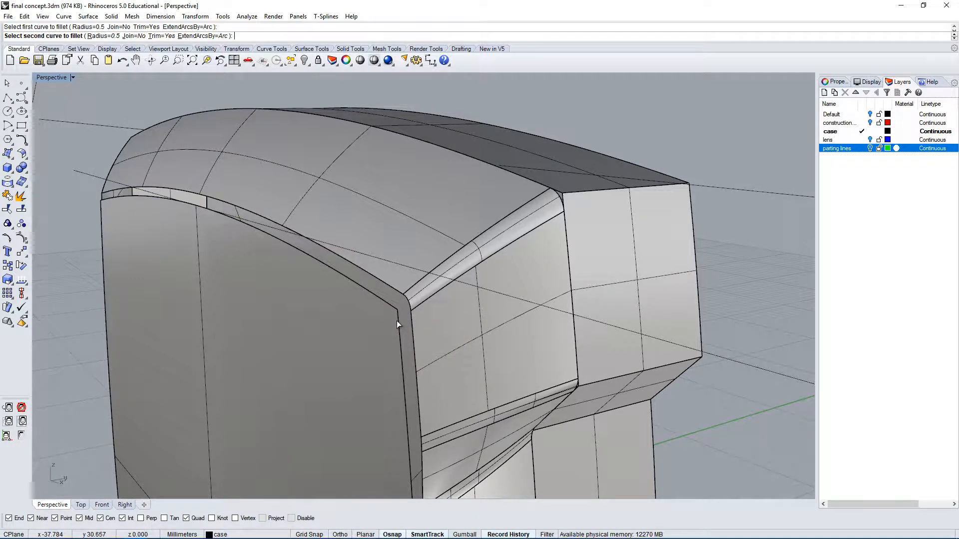
left_click(397, 321)
left_click(424, 348)
scroll(400, 312, "up", 5)
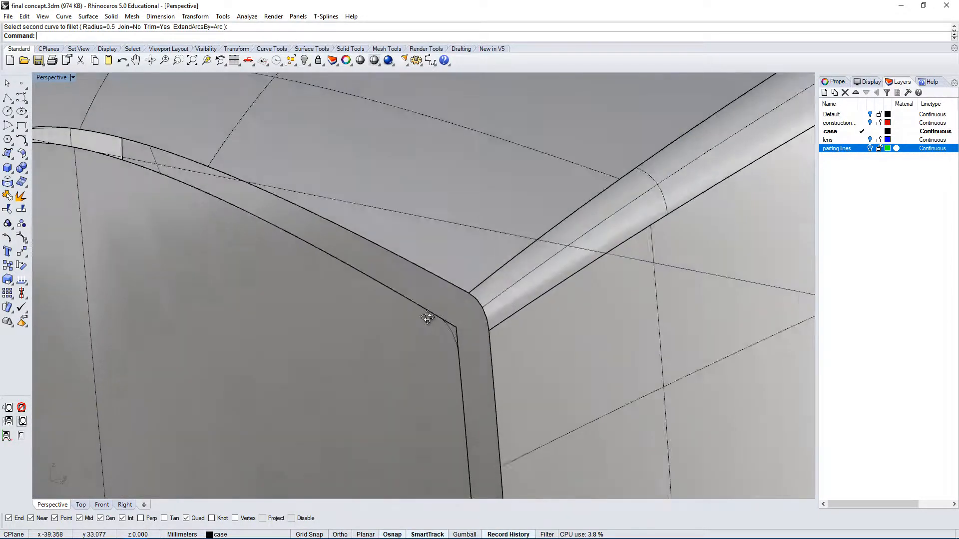
Step: Compare the filleted border curve with the panel's sharp corner, and undo the 0.5 fillet
left_click(686, 254)
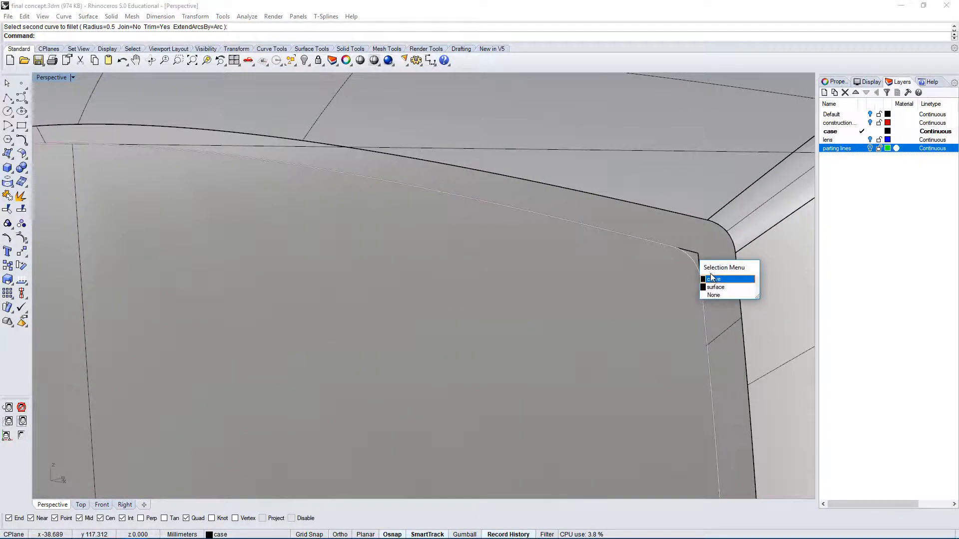
left_click(714, 280)
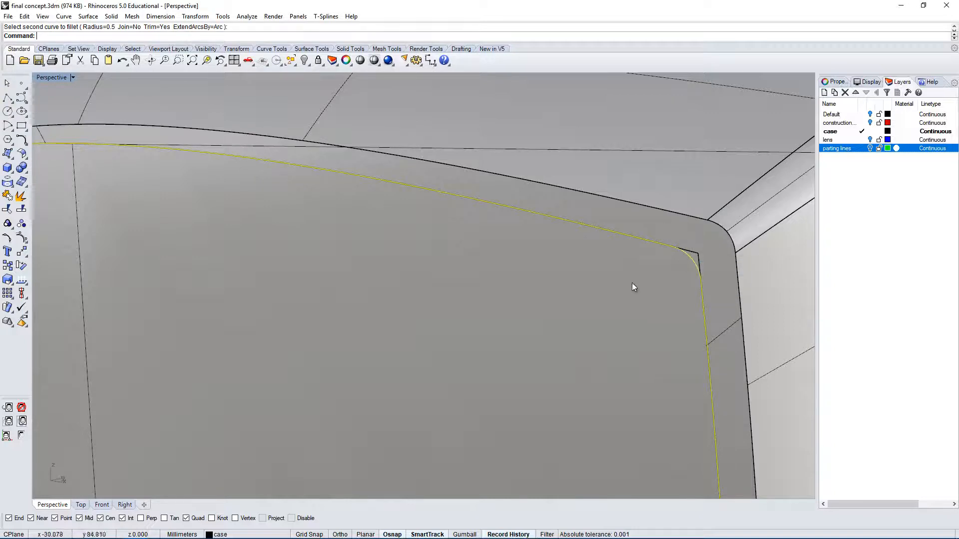
scroll(599, 278, "down", 3)
key("ctrl+z")
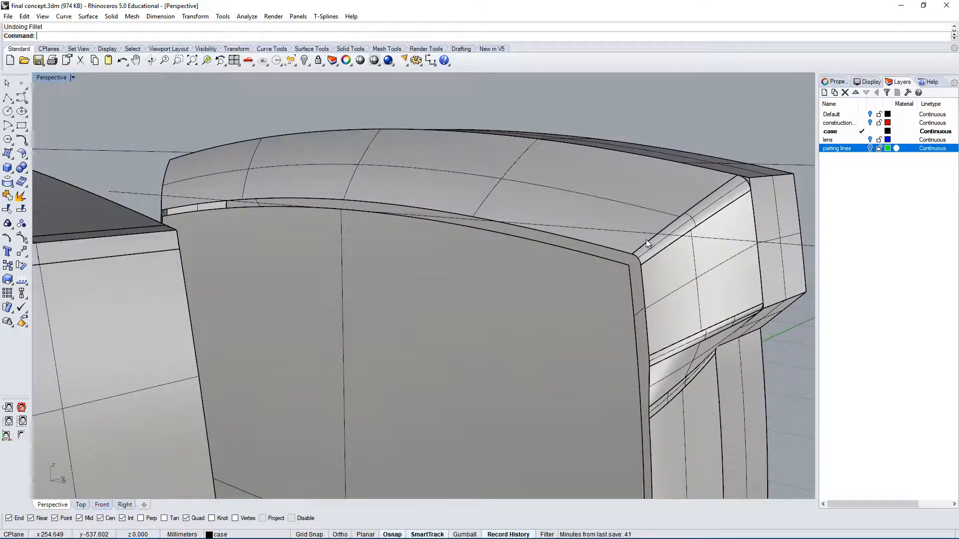
Step: Explode the front panel's duplicated border curve into separate segments and clear the selection
left_click(630, 269)
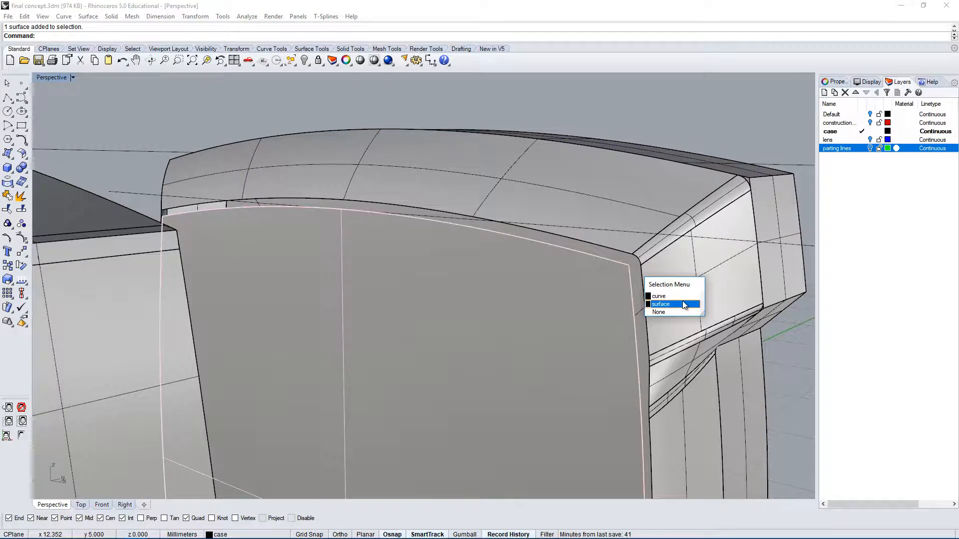
left_click(674, 296)
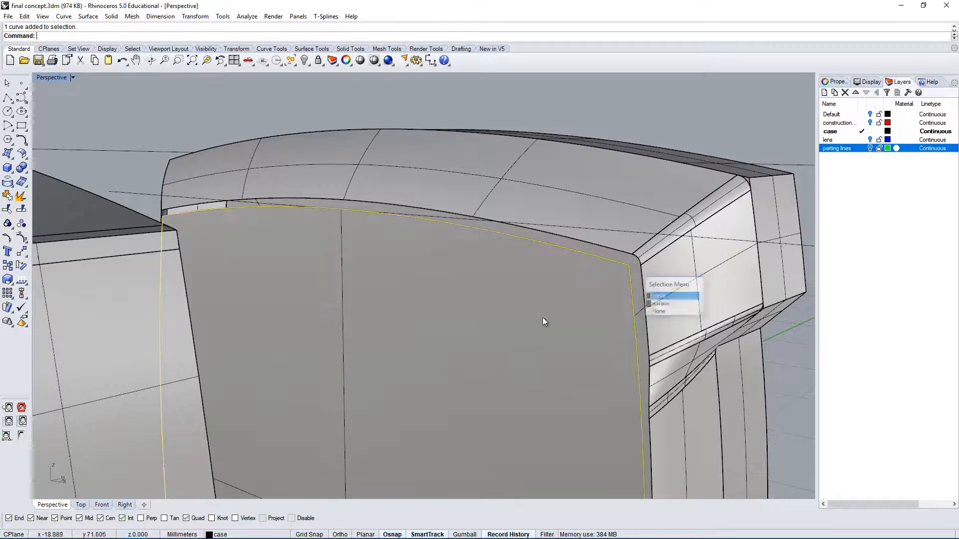
left_click(22, 209)
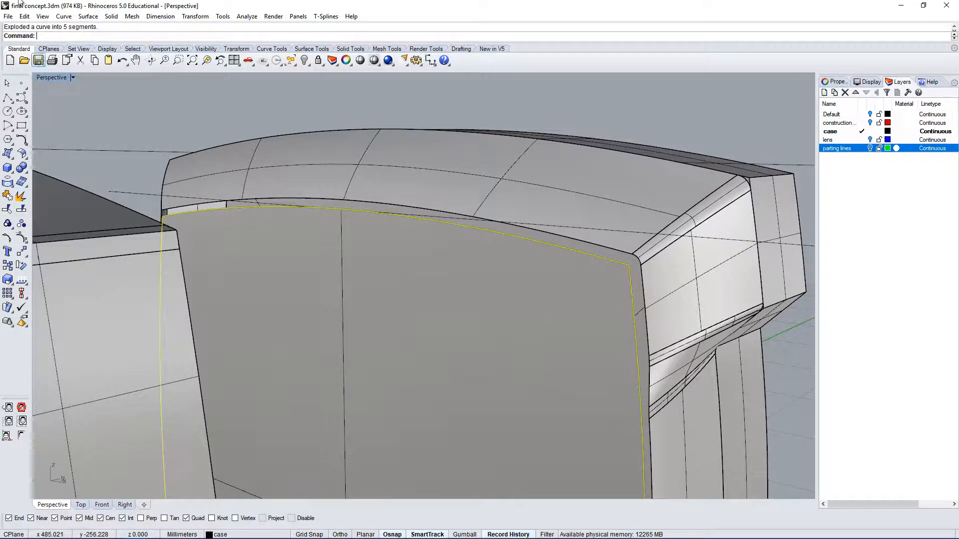
key("Escape")
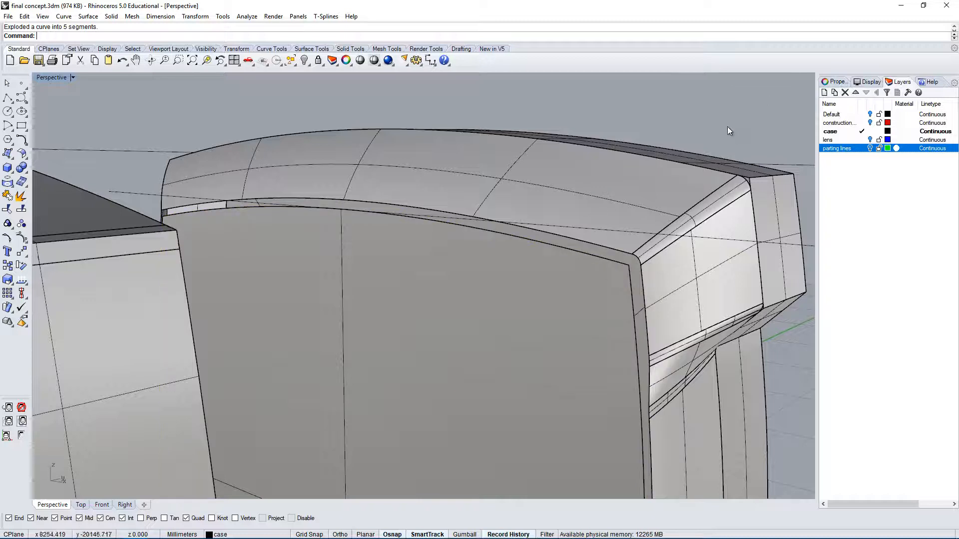
Step: Fillet the top and side border segments at the panel's upper corner with a radius of 0.2
type("FilletEdge")
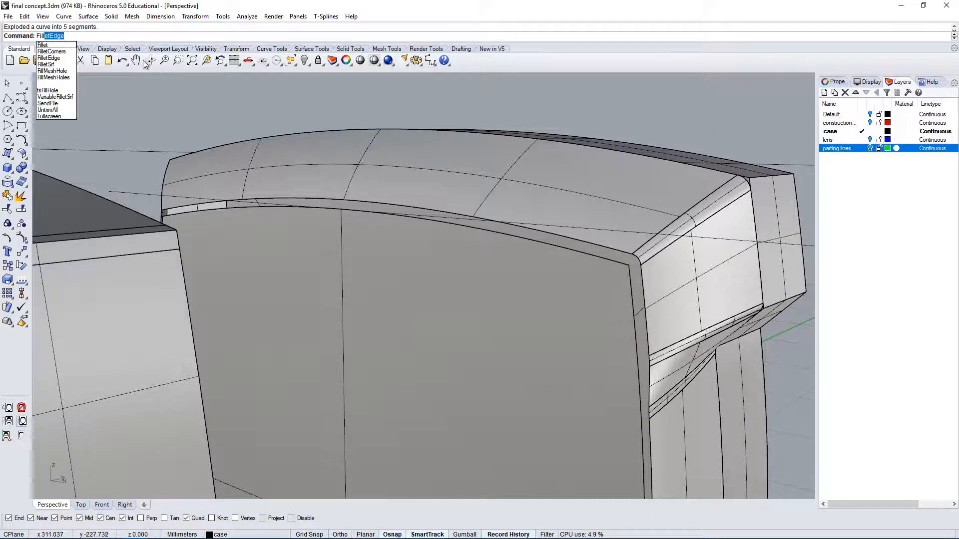
left_click(58, 45)
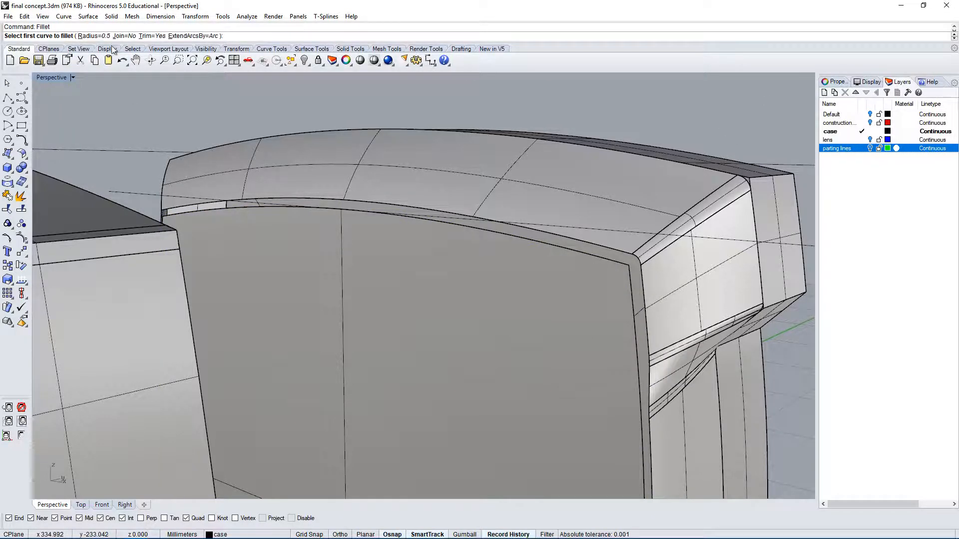
type(".2")
key("Return")
left_click(619, 259)
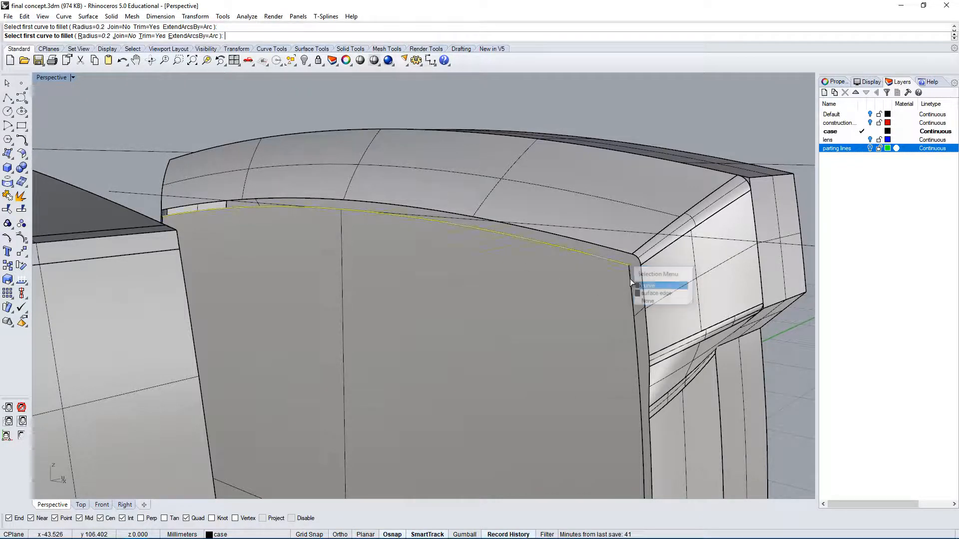
left_click(659, 284)
left_click(629, 273)
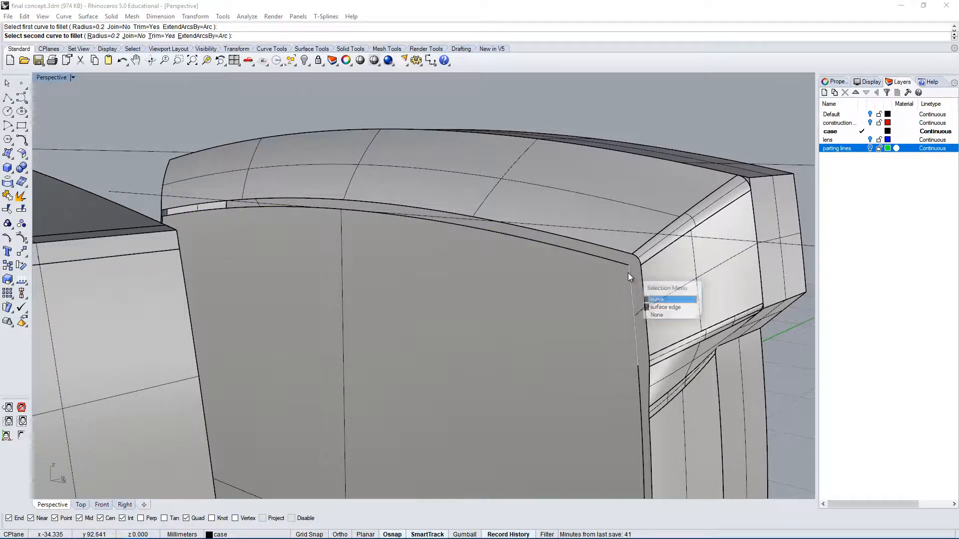
left_click(662, 309)
Step: Trim the sharp upper corner off the front panel and rim surfaces, using the 0.2 fillet arc as the cutting curve
scroll(619, 280, "up", 5)
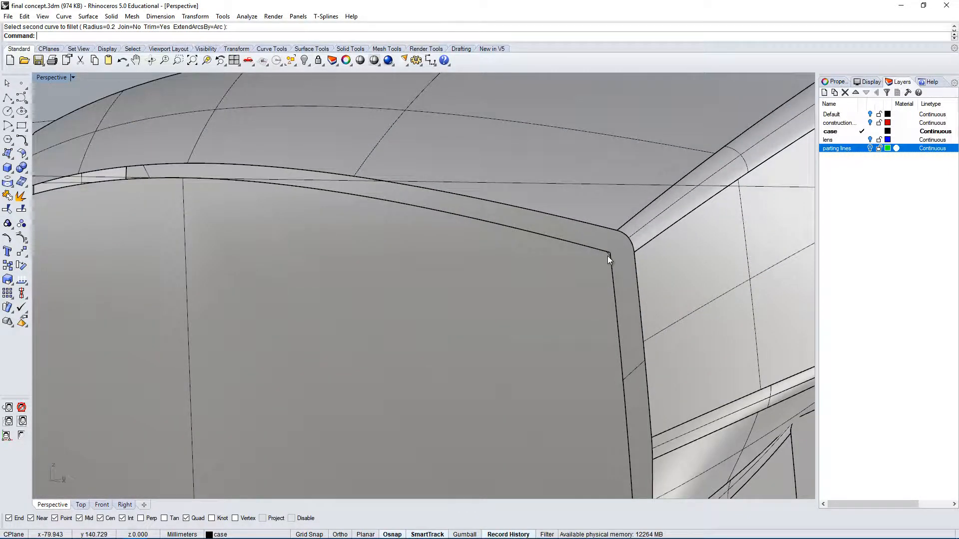
left_click(608, 256)
left_click(630, 281)
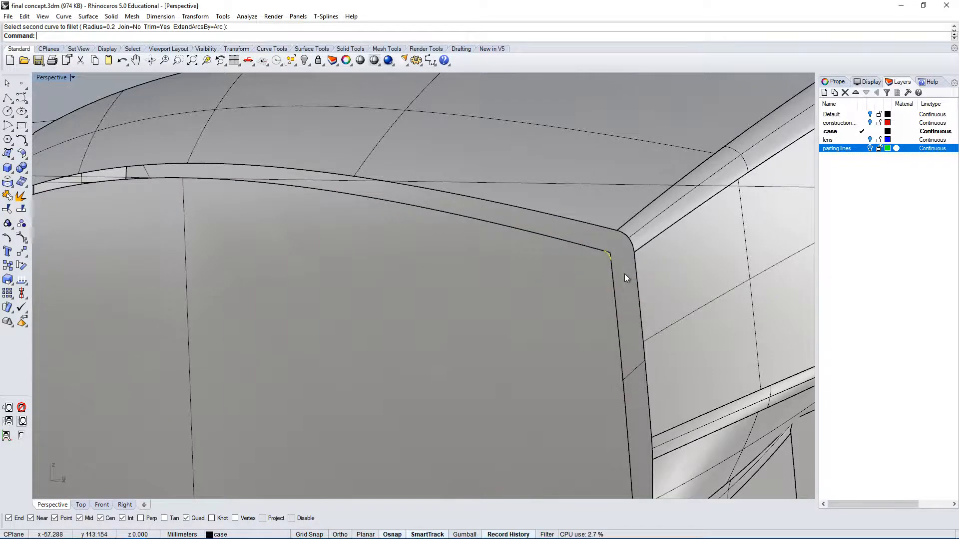
scroll(632, 279, "down", 5)
scroll(661, 253, "up", 5)
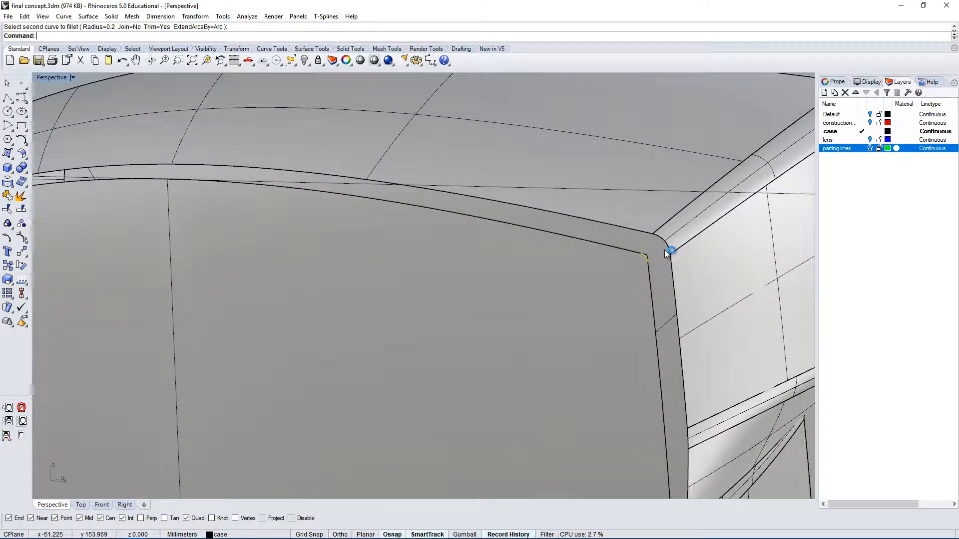
type("Trim")
key("Return")
scroll(649, 268, "up", 2)
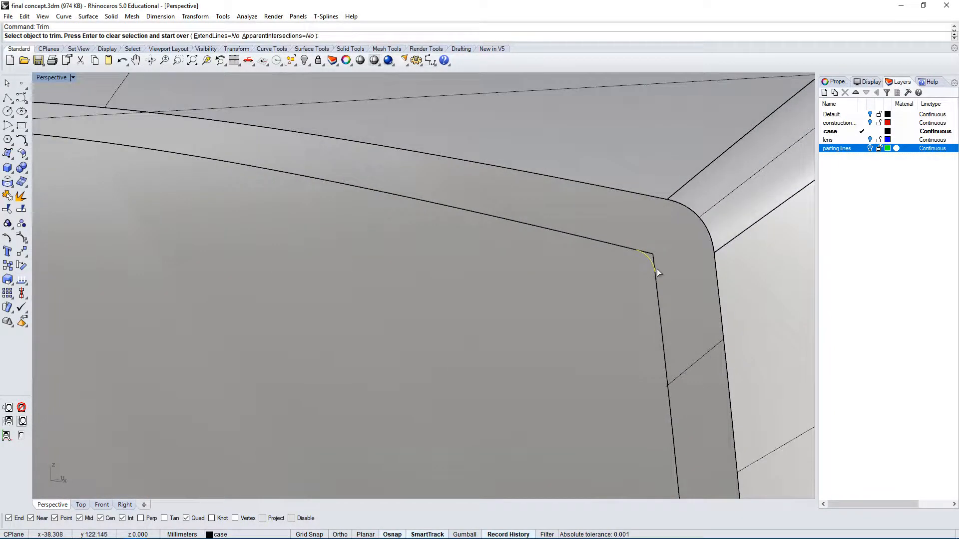
right_click_drag(657, 269, 646, 244)
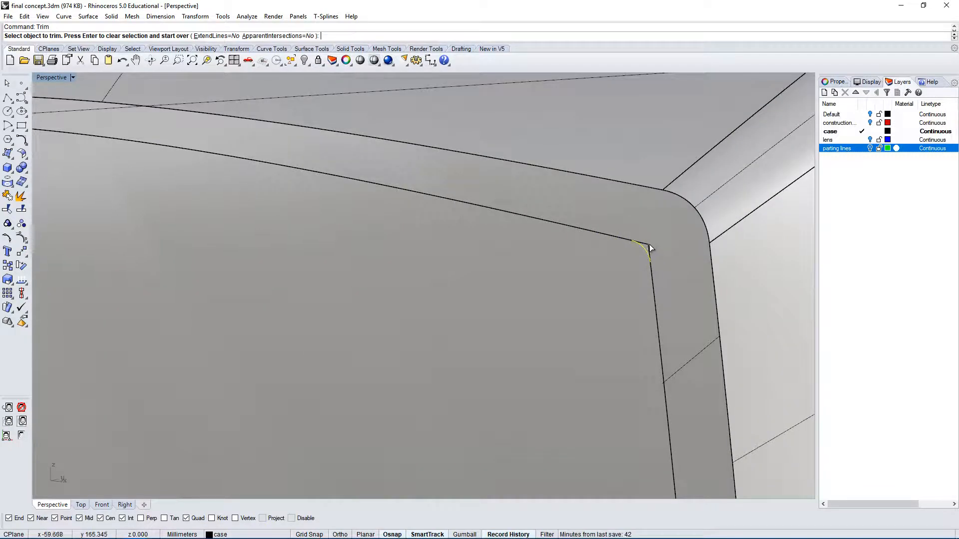
scroll(655, 250, "up", 10)
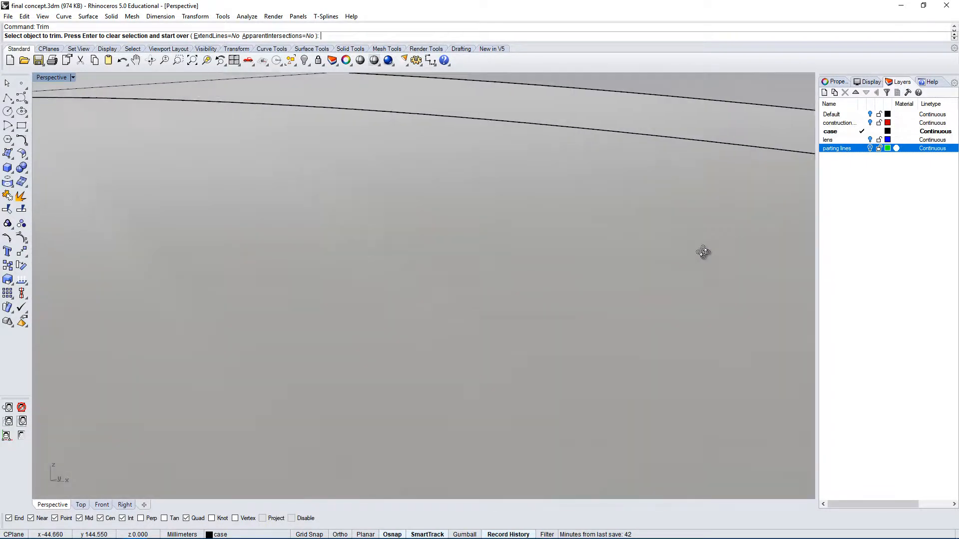
scroll(703, 252, "down", 6)
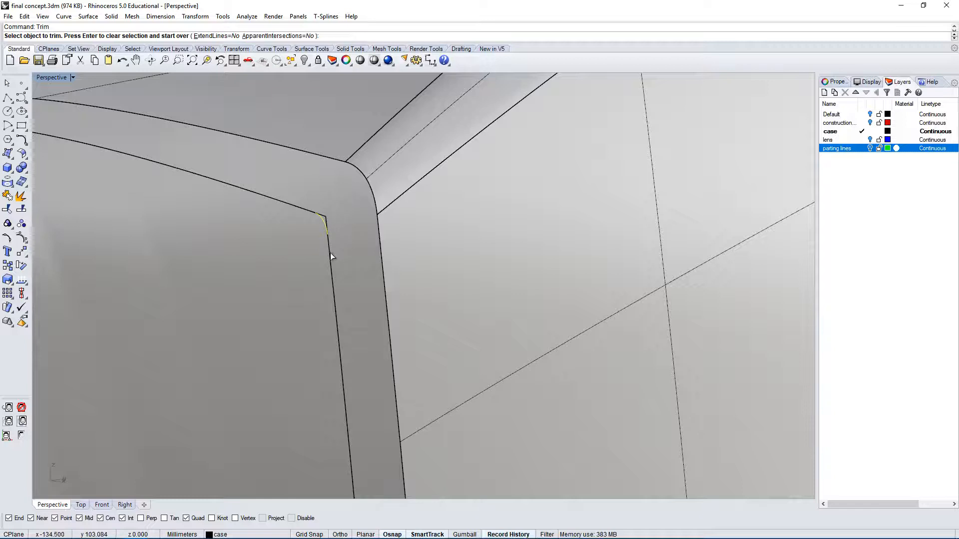
scroll(320, 229, "up", 4)
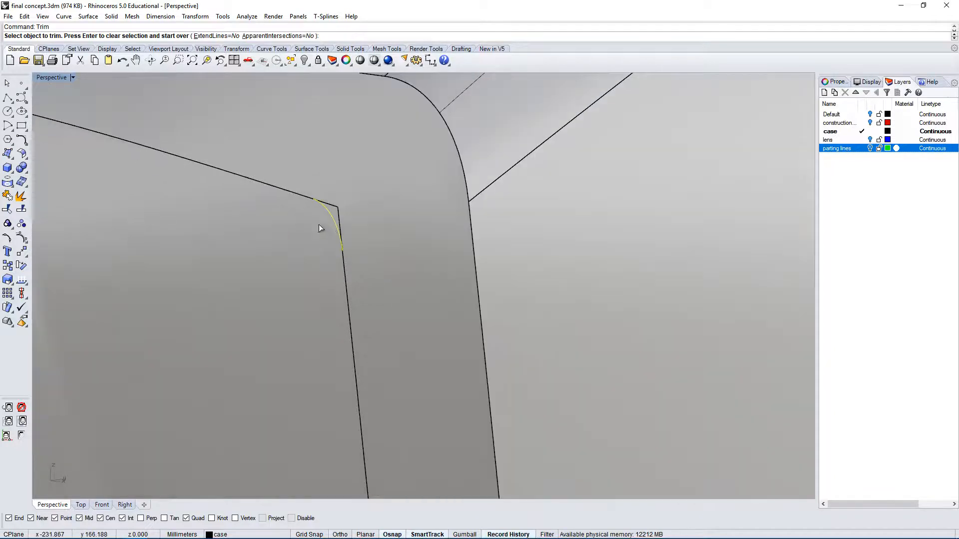
left_click(340, 219)
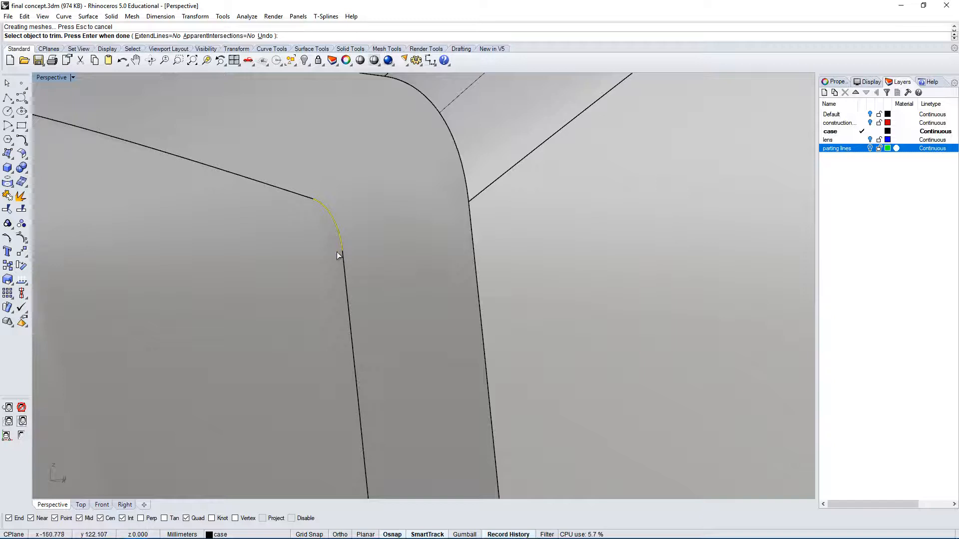
scroll(400, 236, "down", 5)
right_click_drag(400, 236, 554, 183)
key("Return")
key("Escape")
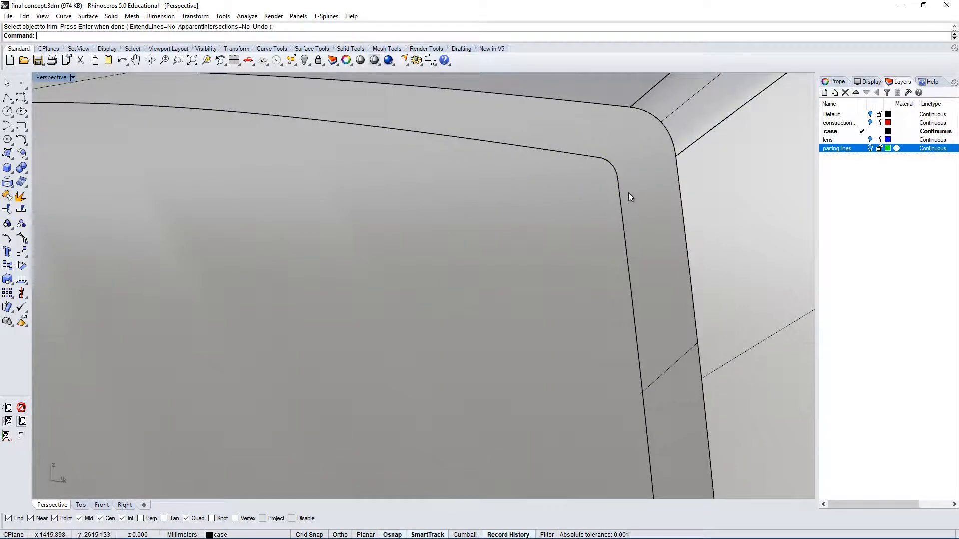
Step: Create a blend surface between the panel's rounded corner edge and the case's rounded corner edge, with tangency at both edges
right_click_drag(628, 193, 535, 199)
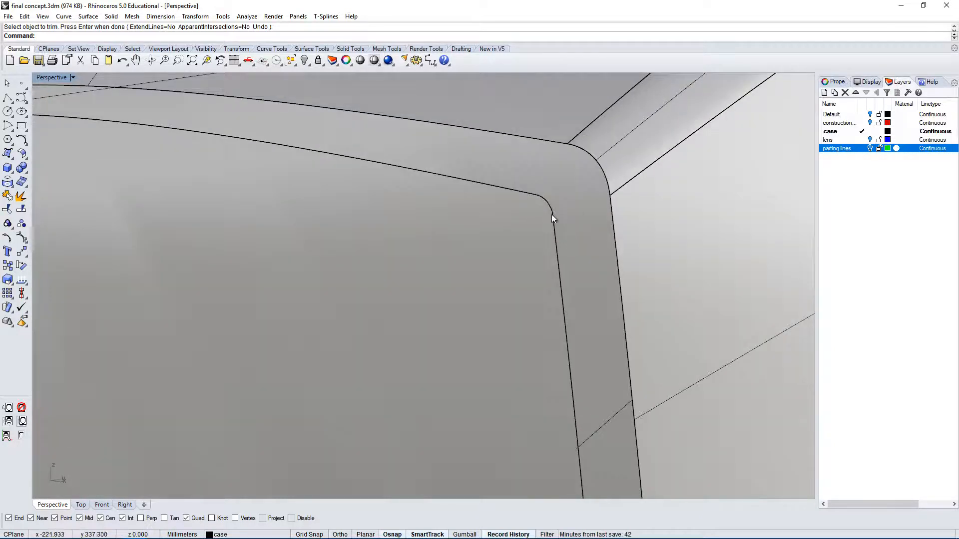
type("BlendCrv")
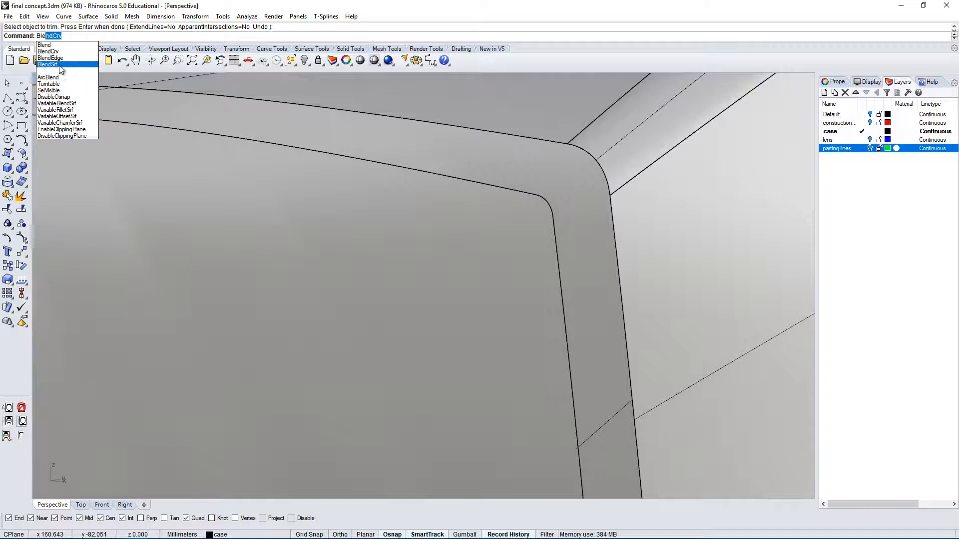
left_click(47, 64)
left_click(550, 204)
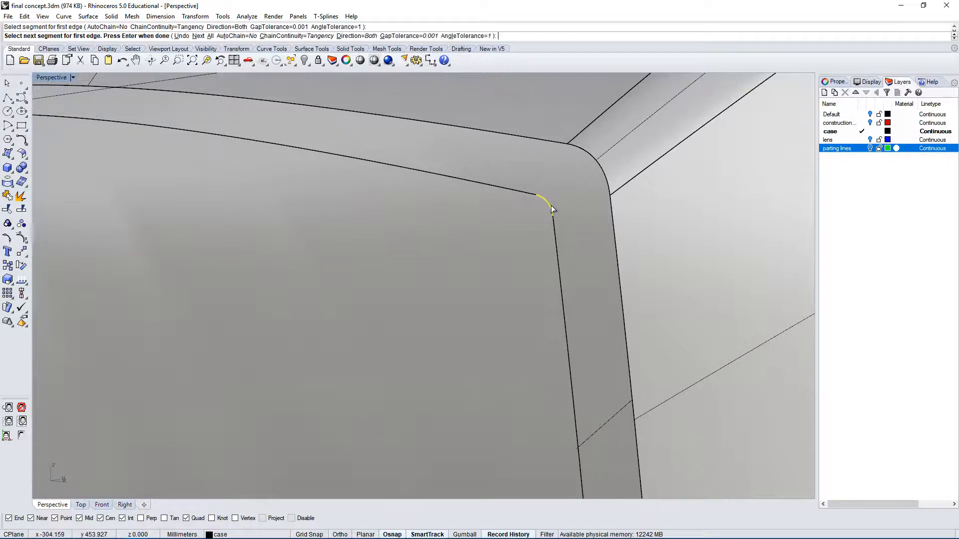
right_click(603, 184)
left_click(607, 182)
right_click(607, 182)
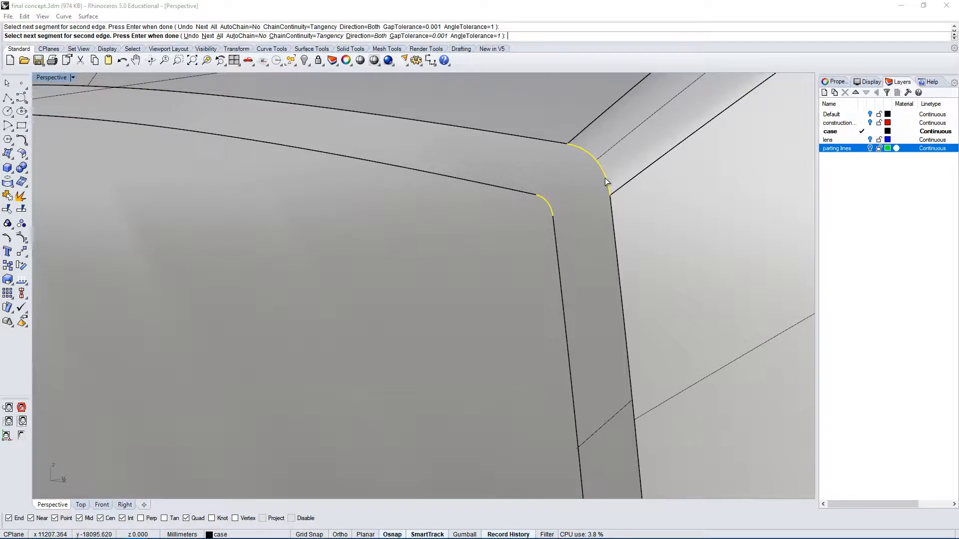
right_click_drag(621, 218, 582, 223)
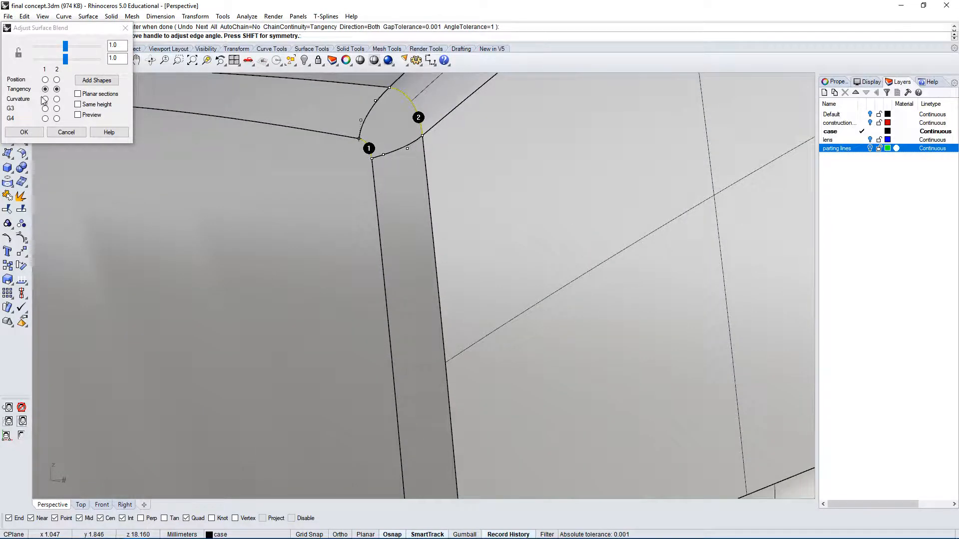
left_click(24, 132)
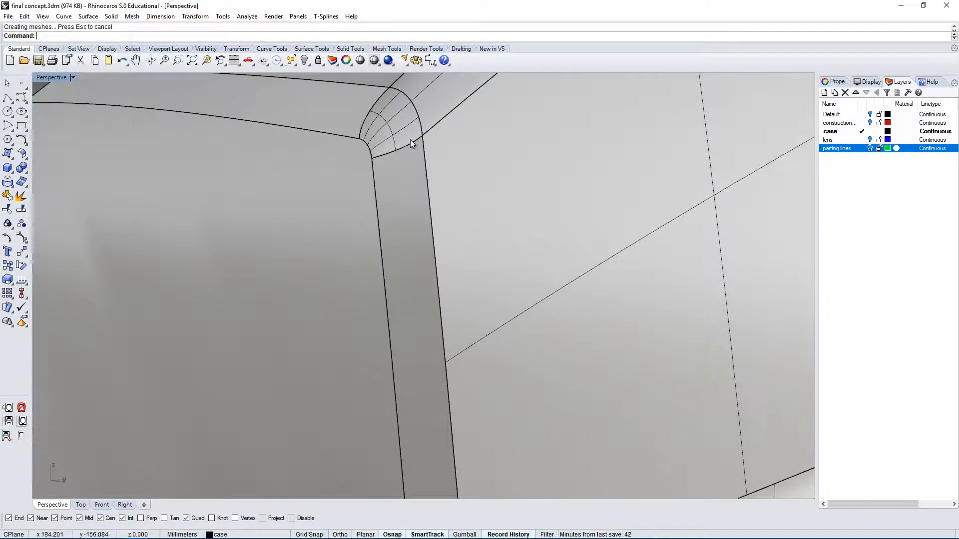
Step: Examine the corner blend surface from several angles, along with the border curve segment running down the panel's side from it
left_click(382, 149)
right_click_drag(382, 148, 538, 245)
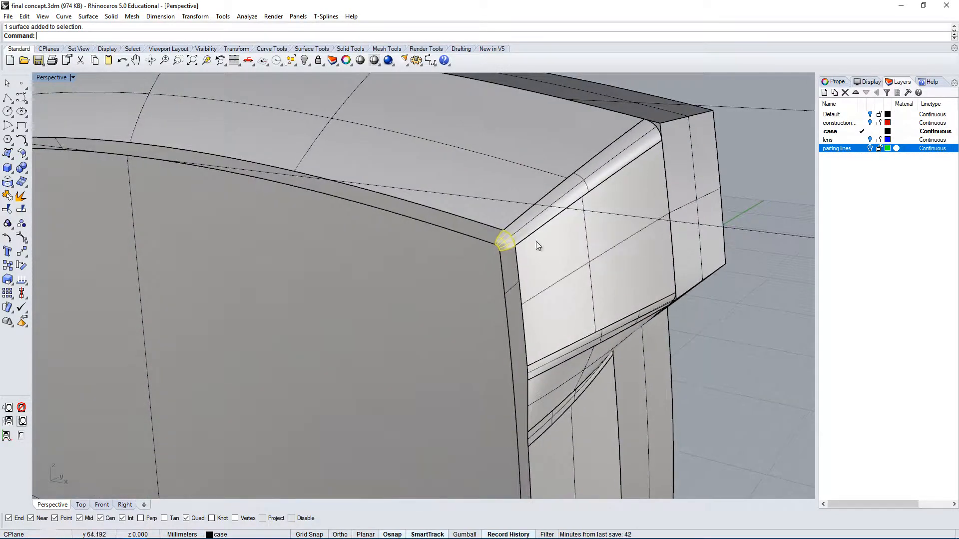
scroll(541, 222, "down", 5)
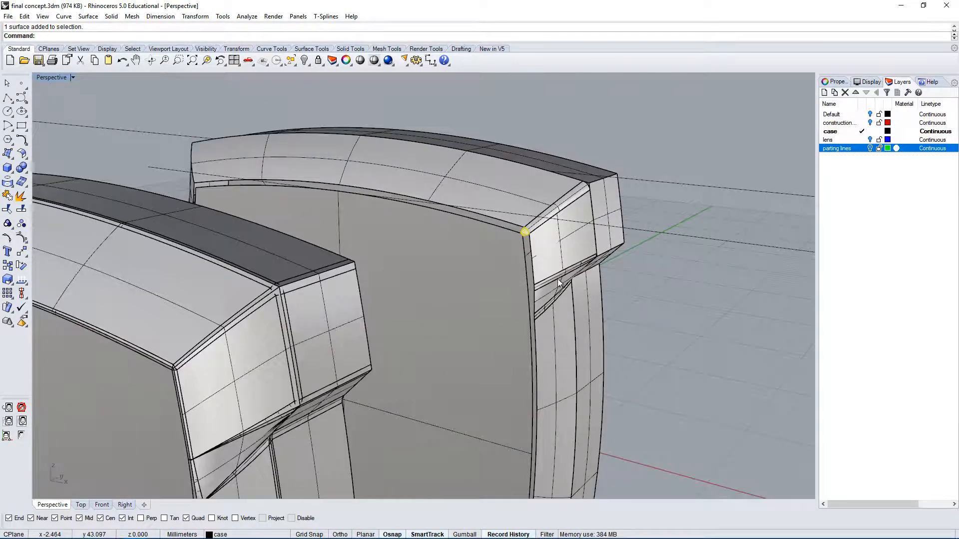
right_click_drag(542, 285, 526, 278)
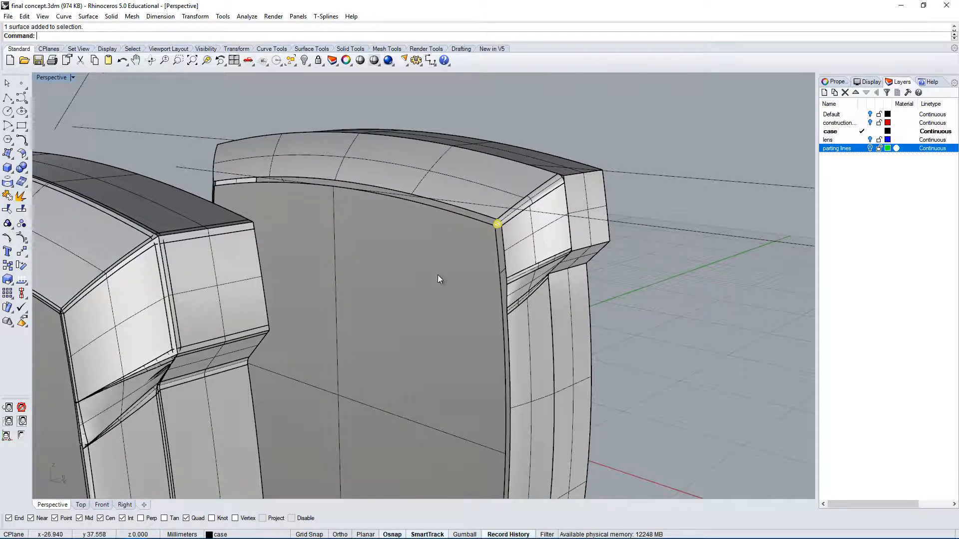
scroll(495, 274, "up", 4)
left_click(499, 273)
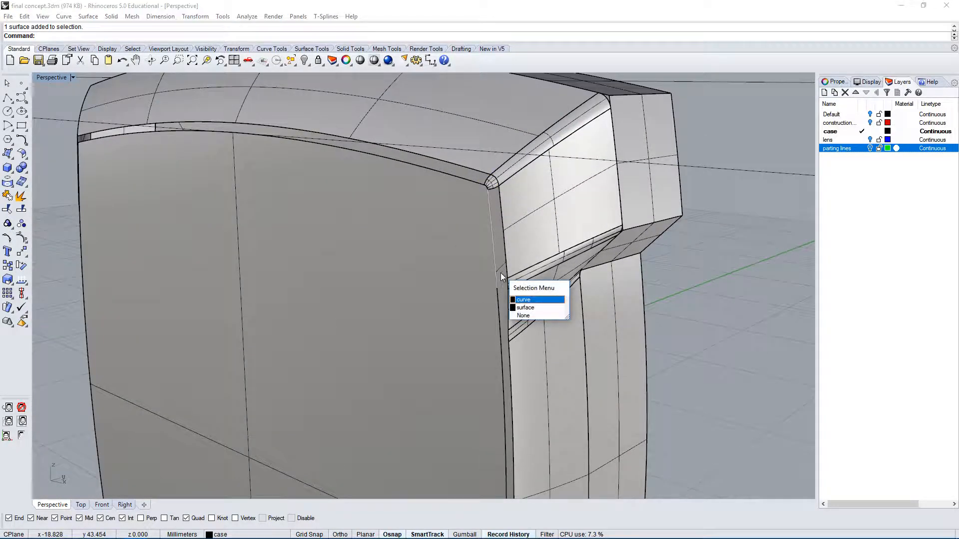
left_click(523, 300)
scroll(502, 281, "up", 4)
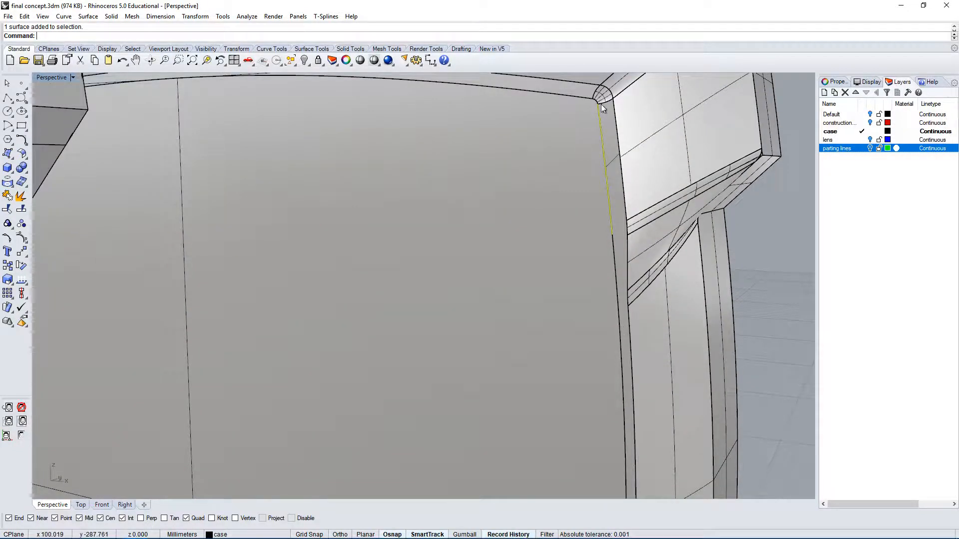
scroll(624, 215, "down", 5)
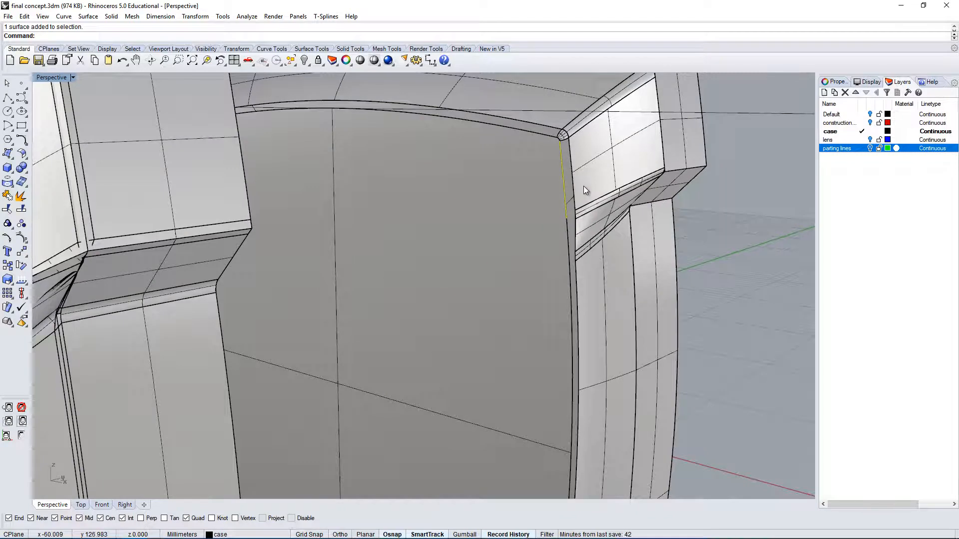
left_click(7, 98)
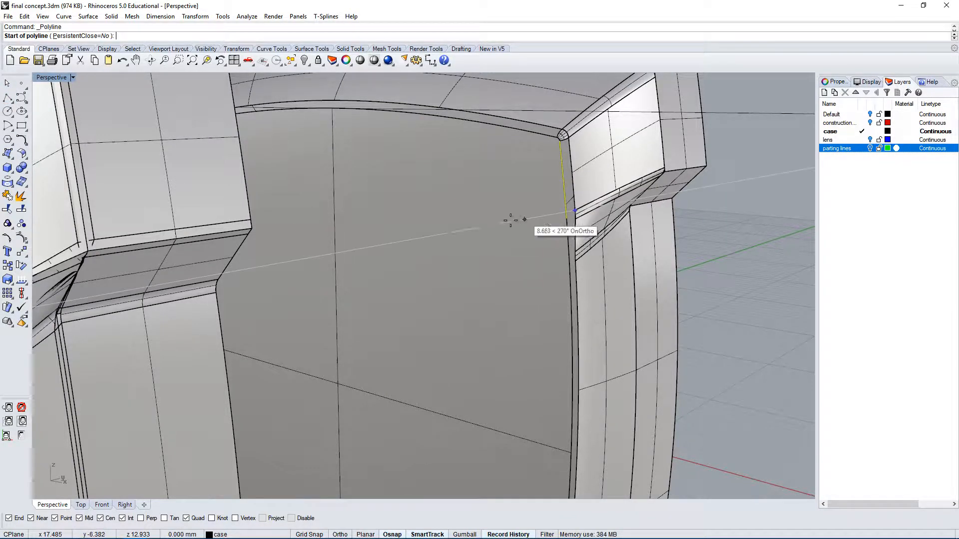
key("Escape")
right_click_drag(617, 204, 742, 289)
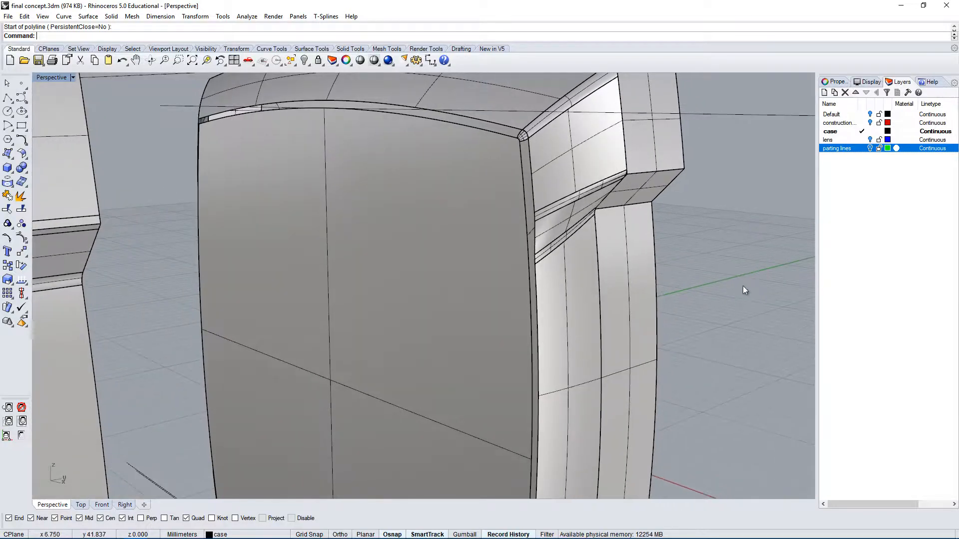
Step: Examine where the case's side notch and its fillets meet the front panel's rim, in the perspective and front views
right_click_drag(537, 116, 496, 276)
scroll(580, 281, "down", 3)
scroll(499, 274, "up", 5)
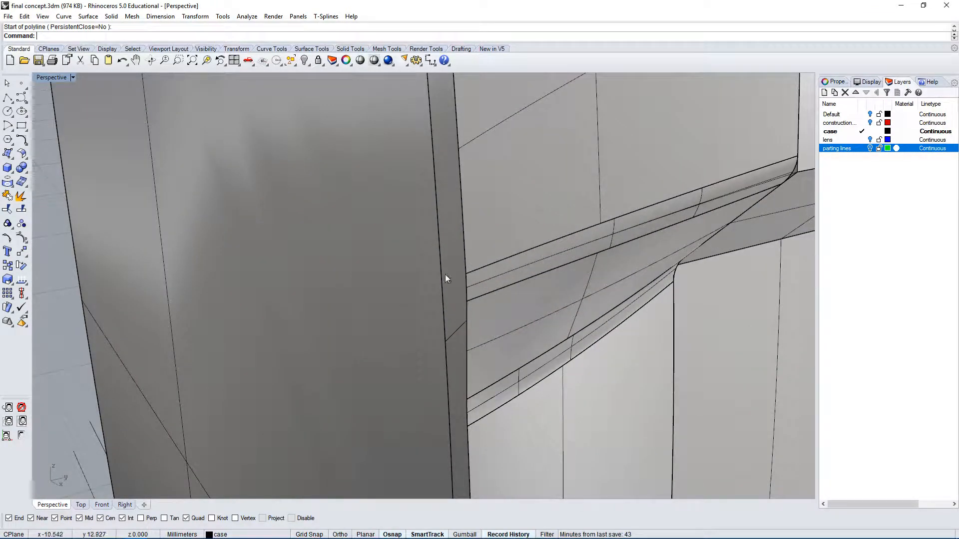
scroll(447, 278, "down", 5)
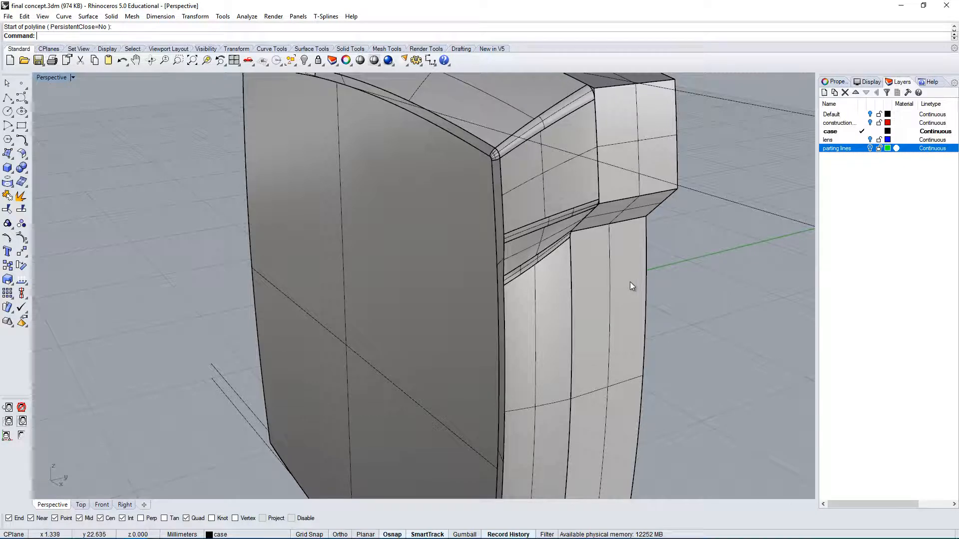
right_click_drag(611, 283, 382, 141)
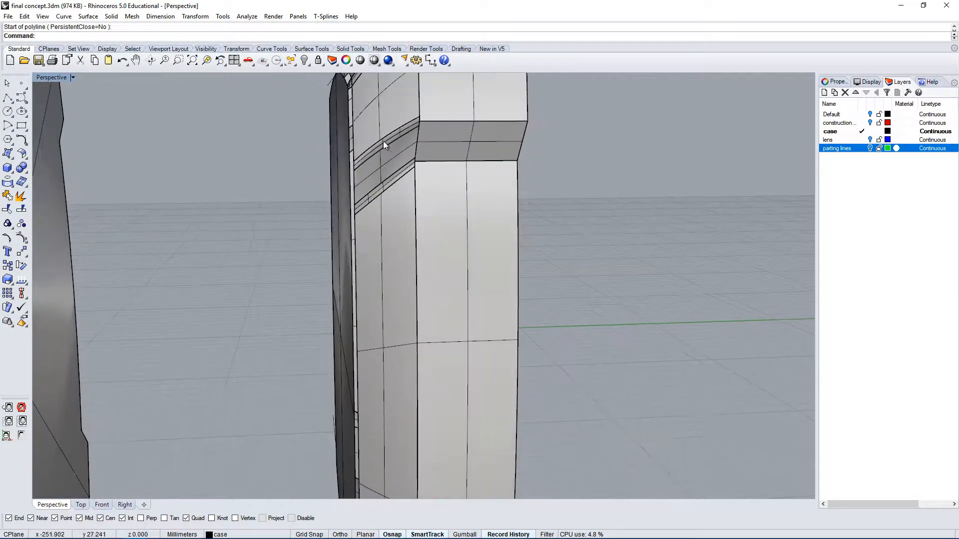
right_click_drag(463, 265, 553, 233)
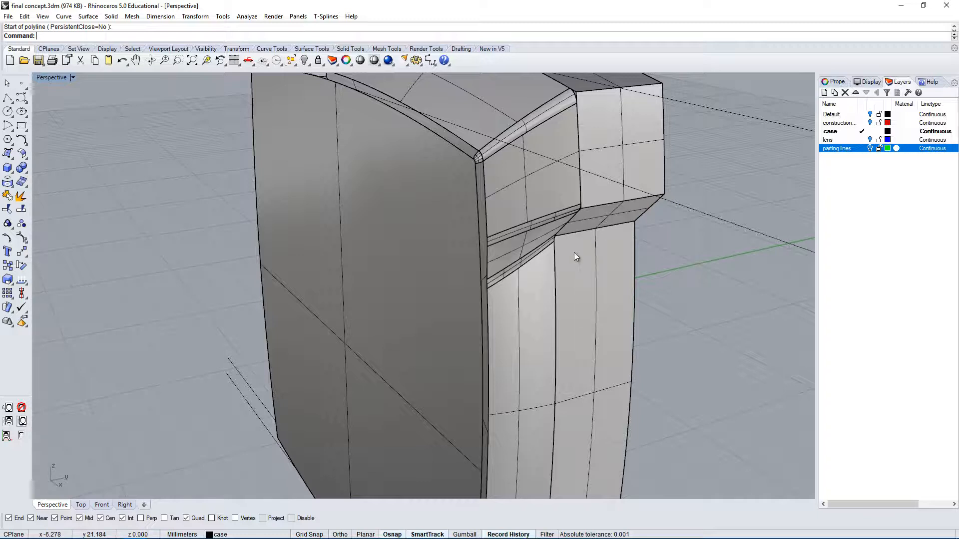
right_click_drag(450, 160, 442, 171)
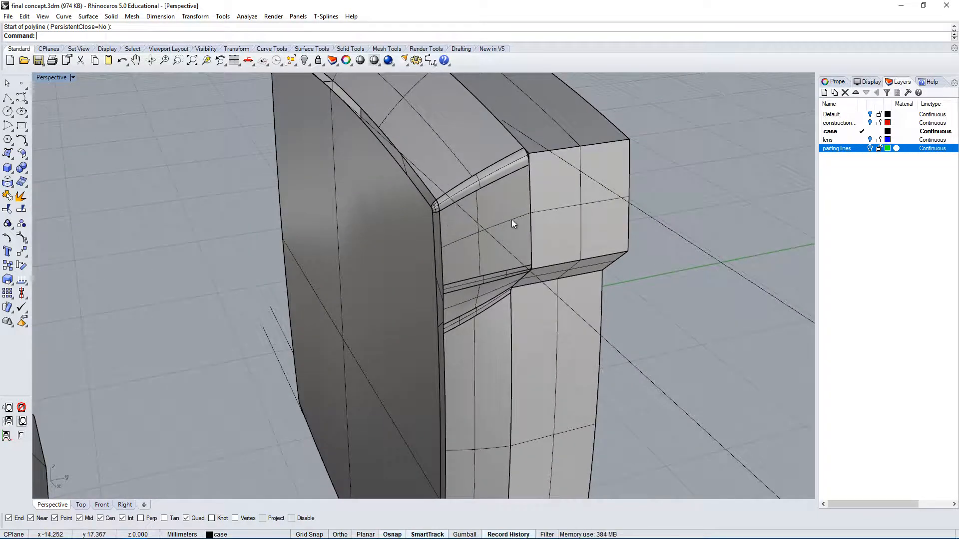
right_click_drag(518, 269, 531, 278)
scroll(541, 235, "up", 2)
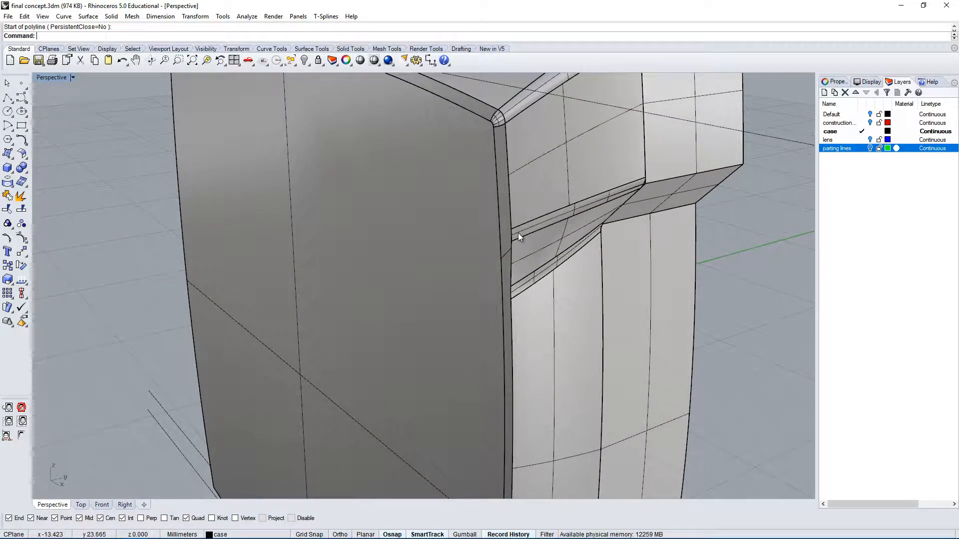
right_click_drag(520, 232, 585, 243)
scroll(586, 243, "up", 3)
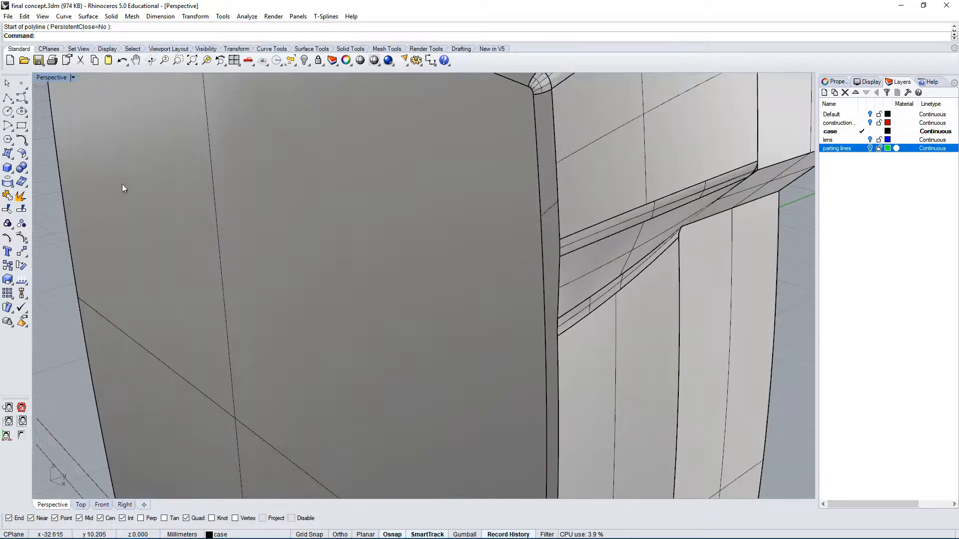
double_click(56, 79)
scroll(261, 373, "down", 12)
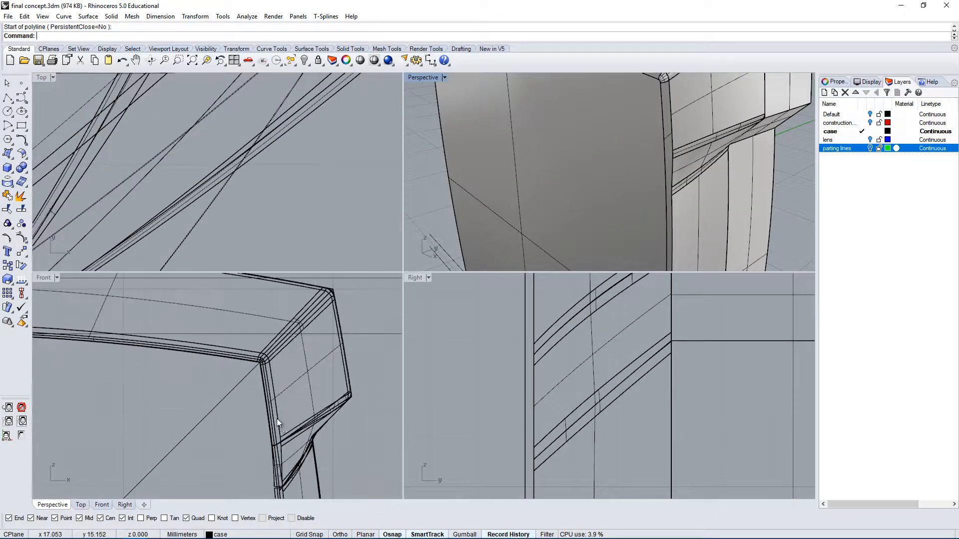
right_click_drag(276, 419, 240, 379)
scroll(239, 379, "up", 4)
scroll(647, 149, "down", 12)
Step: Move the spare copy of the case in front of the original about 200 mm sideways, clear of the working model
right_click_drag(649, 151, 578, 163)
left_click(481, 150)
scroll(514, 130, "down", 5)
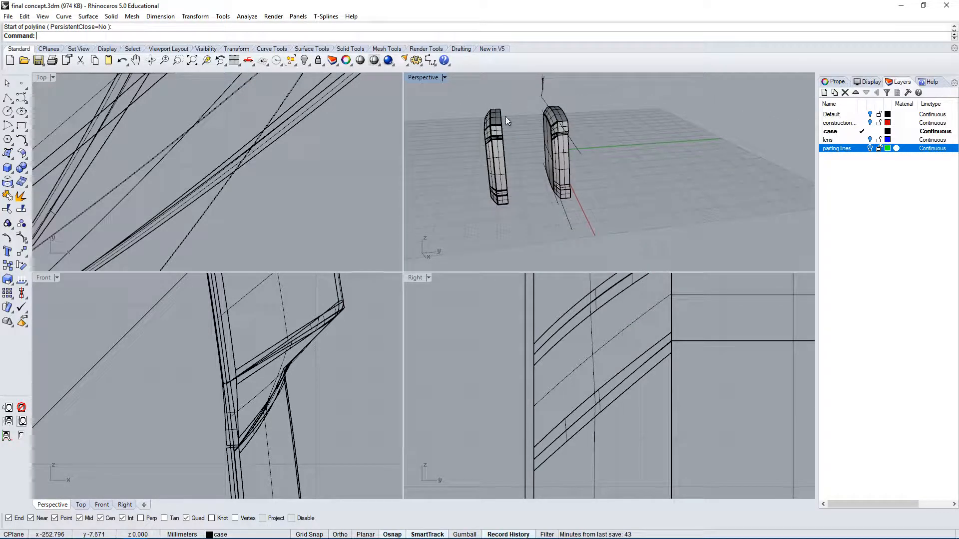
left_click_drag(505, 116, 433, 260)
right_click_drag(455, 228, 548, 215)
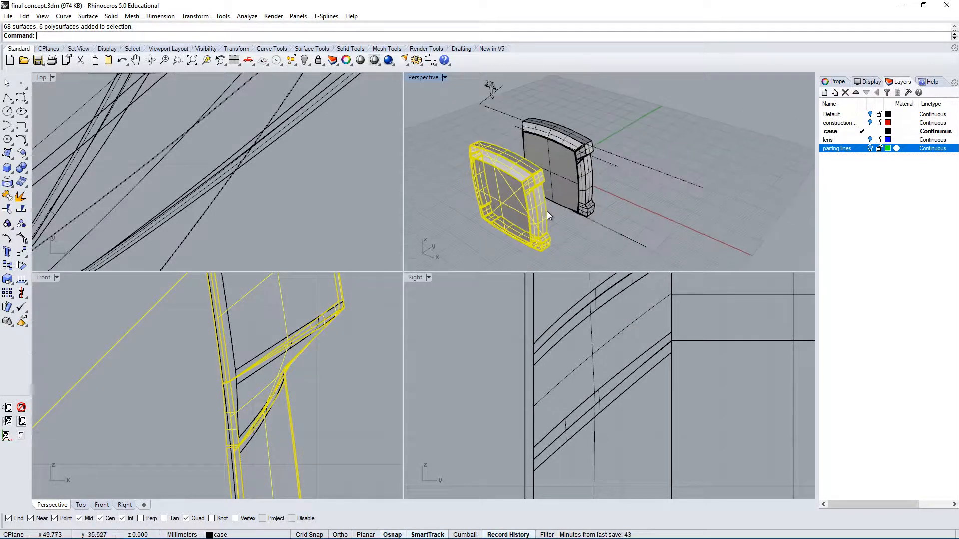
type("m")
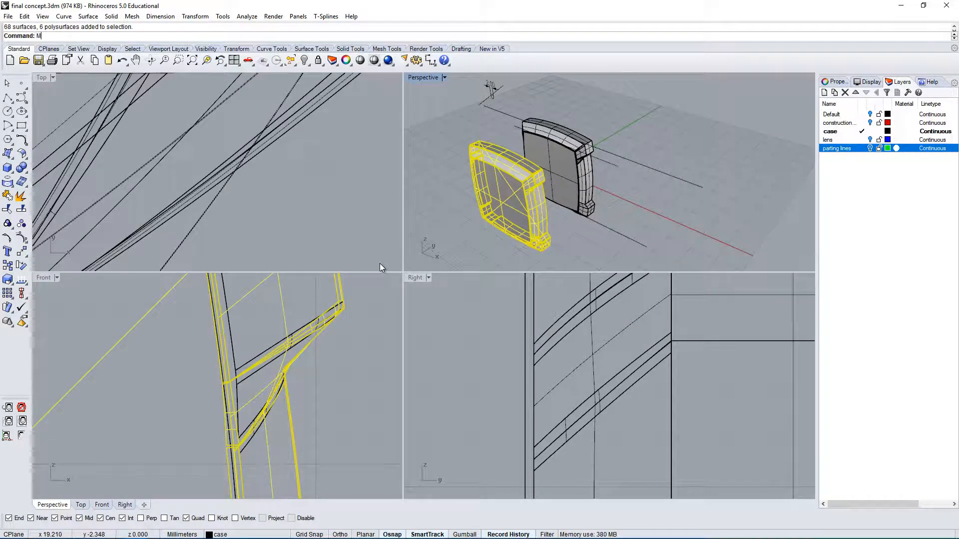
key("Return")
scroll(246, 328, "down", 10)
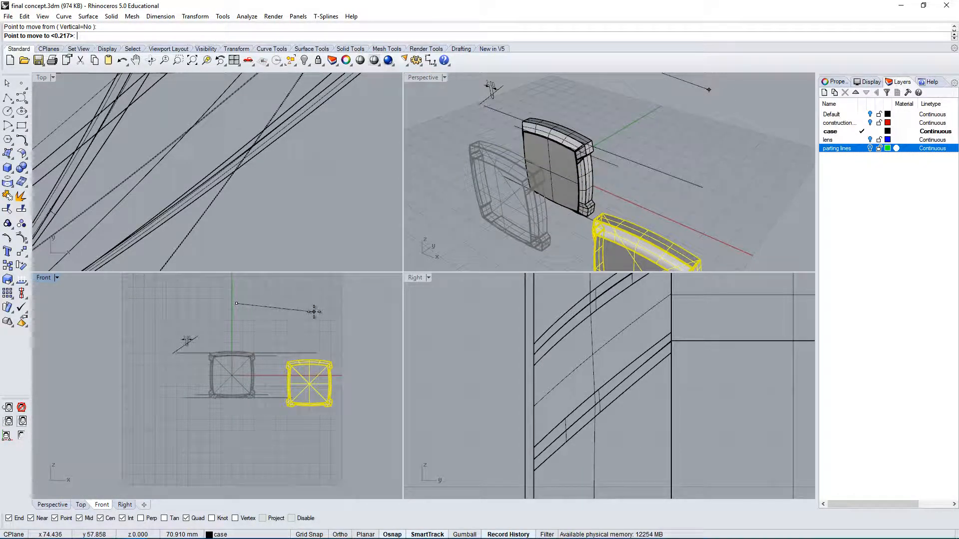
type("20")
key("Return")
scroll(313, 313, "down", 3)
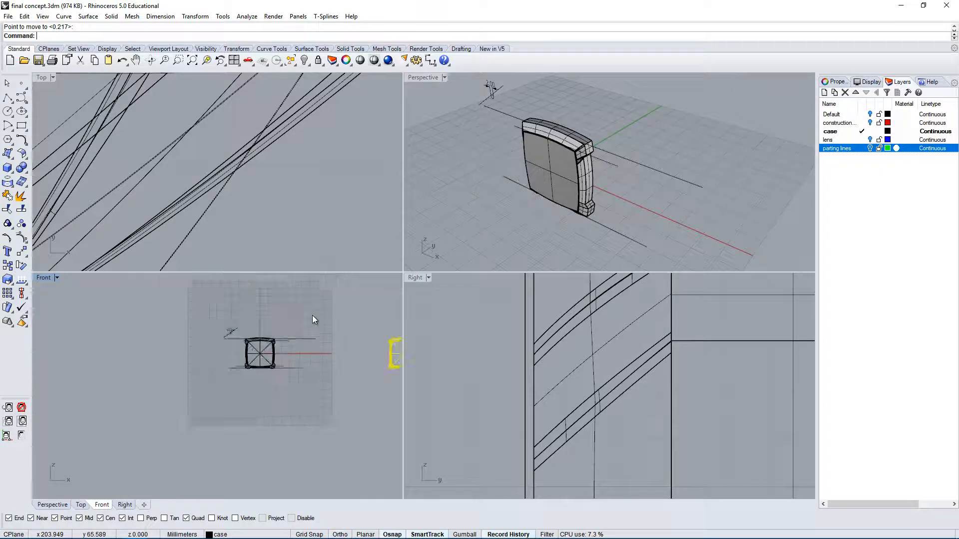
Step: Join the two border curve segments running down the panel's side below the rounded corner, and delete the joined curve
right_click_drag(313, 315, 294, 343)
left_click(508, 139)
right_click_drag(507, 140, 561, 140)
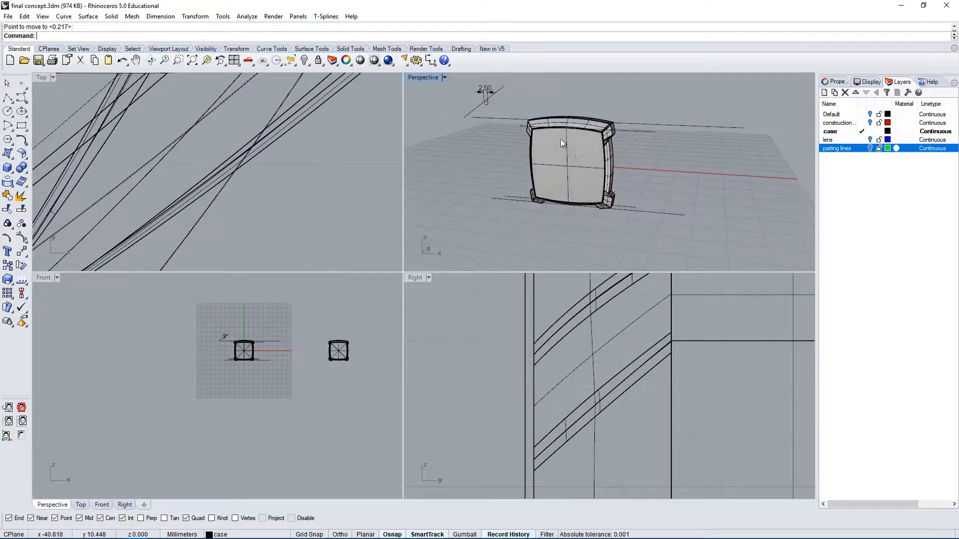
scroll(540, 115, "up", 5)
scroll(523, 94, "down", 3)
double_click(421, 78)
right_click_drag(562, 244, 514, 233)
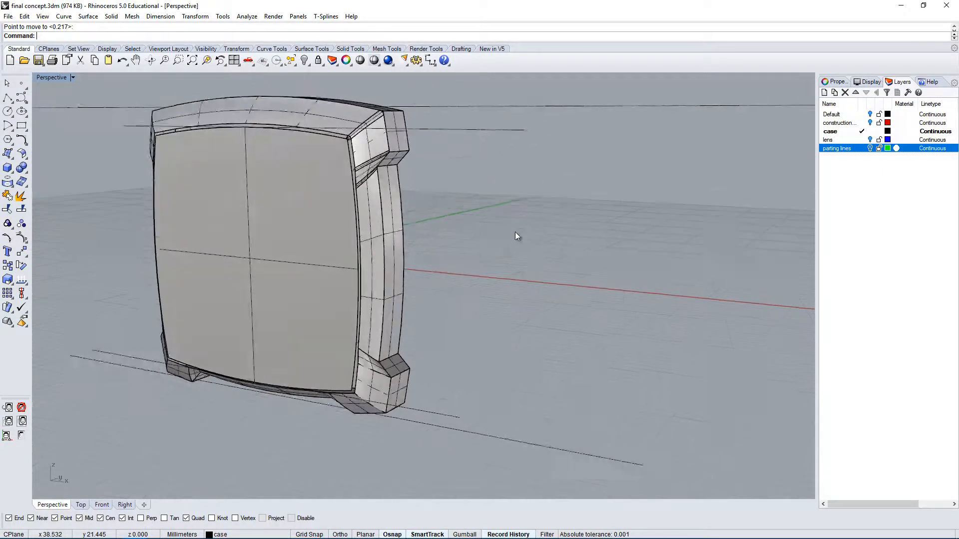
scroll(380, 196, "up", 2)
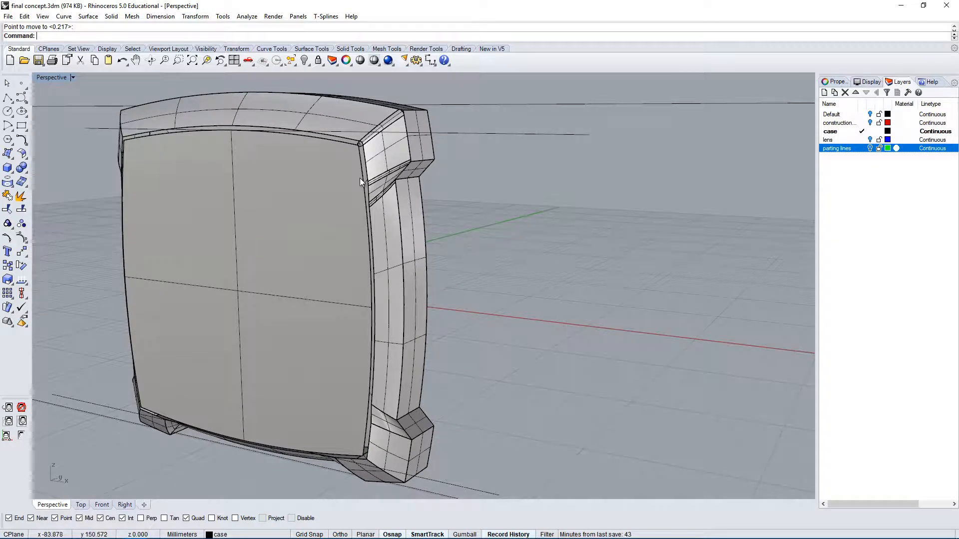
double_click(55, 79)
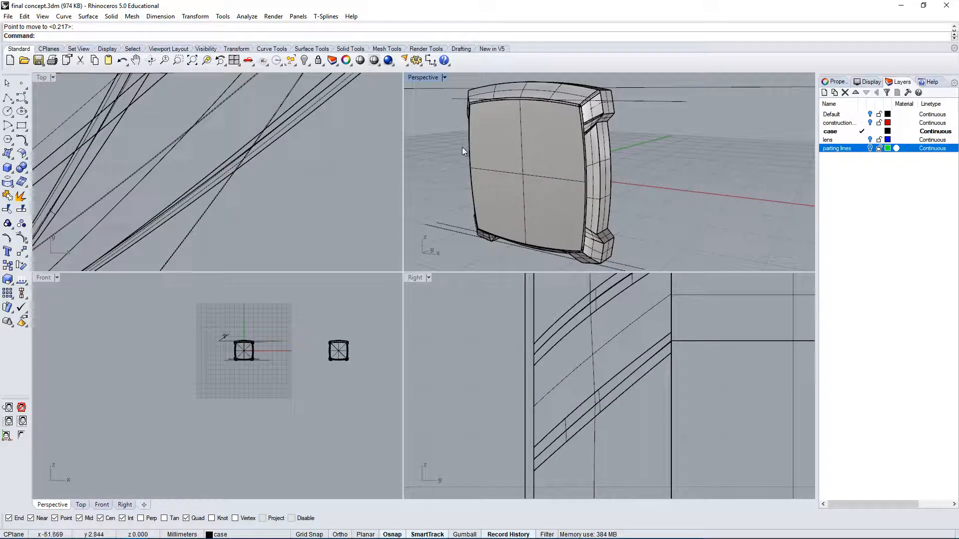
scroll(594, 146, "up", 5)
left_click(594, 146)
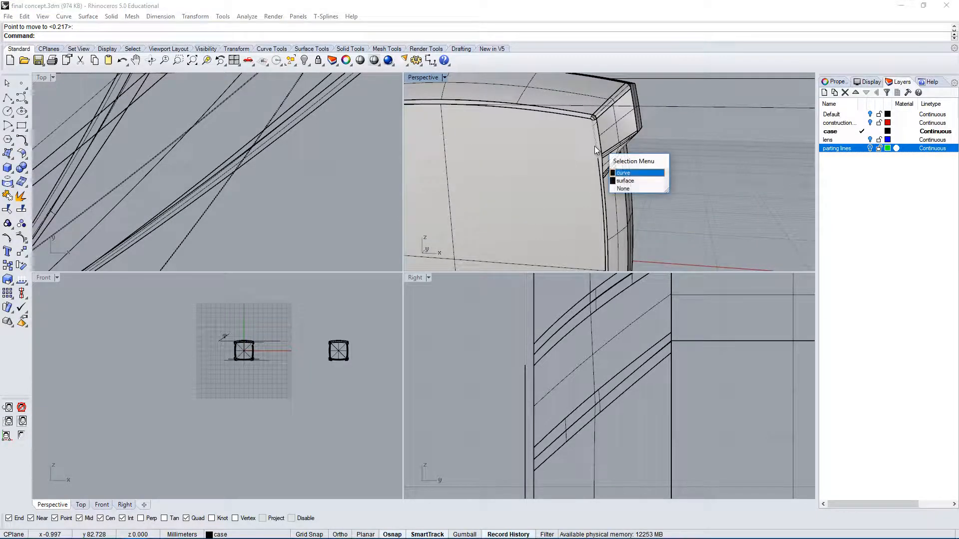
left_click(624, 173)
left_click(597, 164, "shift")
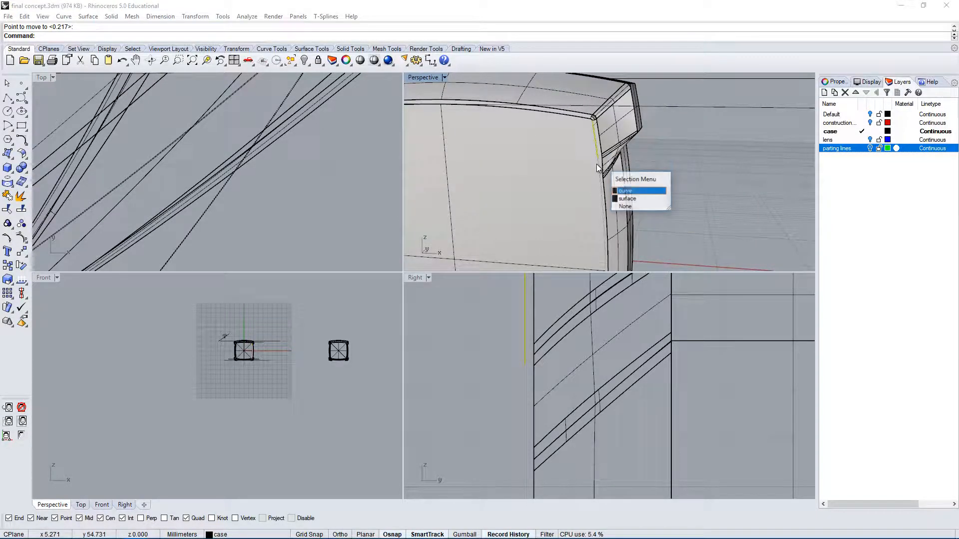
left_click(627, 195)
right_click_drag(627, 196, 595, 165)
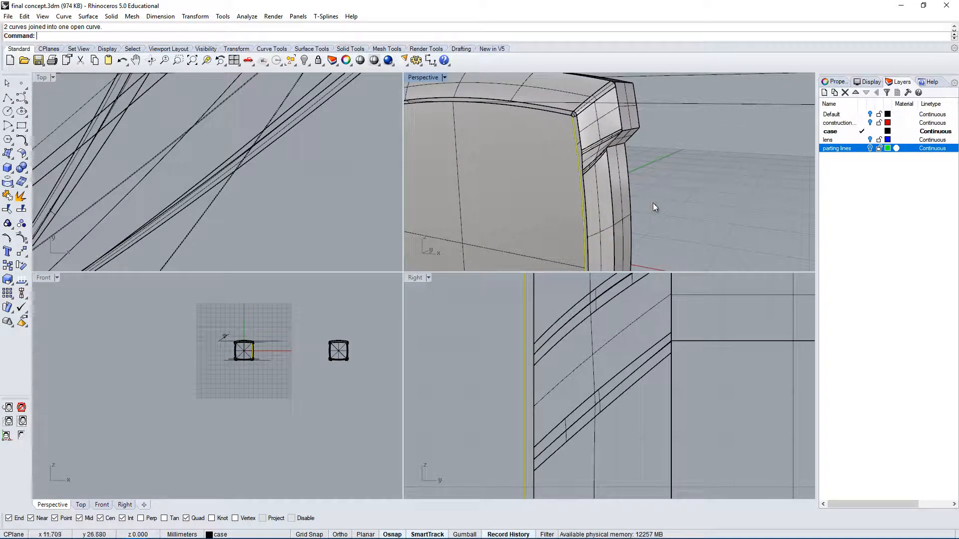
right_click_drag(561, 158, 617, 117)
scroll(629, 140, "up", 4)
key("Delete")
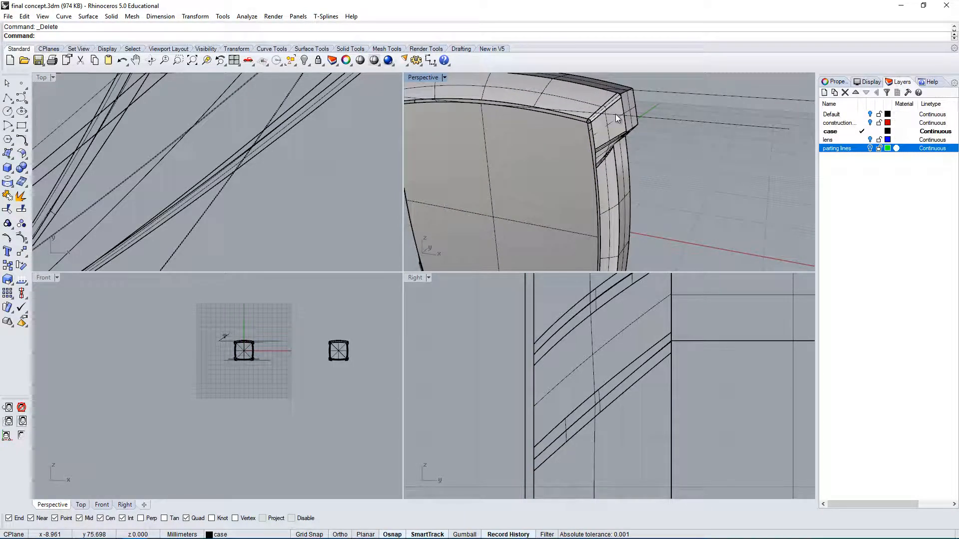
Step: Duplicate the front panel's top edge as a curve with DupEdge
key("Return")
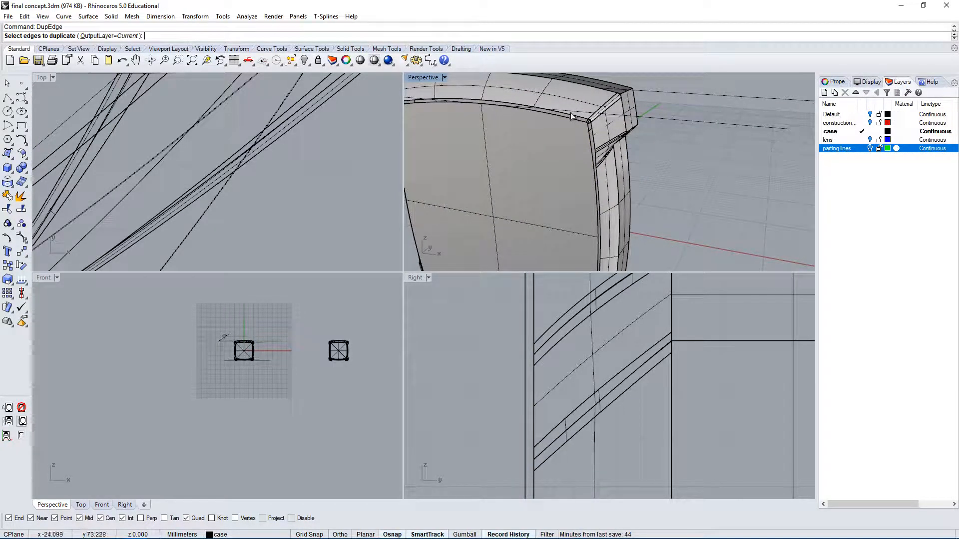
left_click(570, 120)
key("Return")
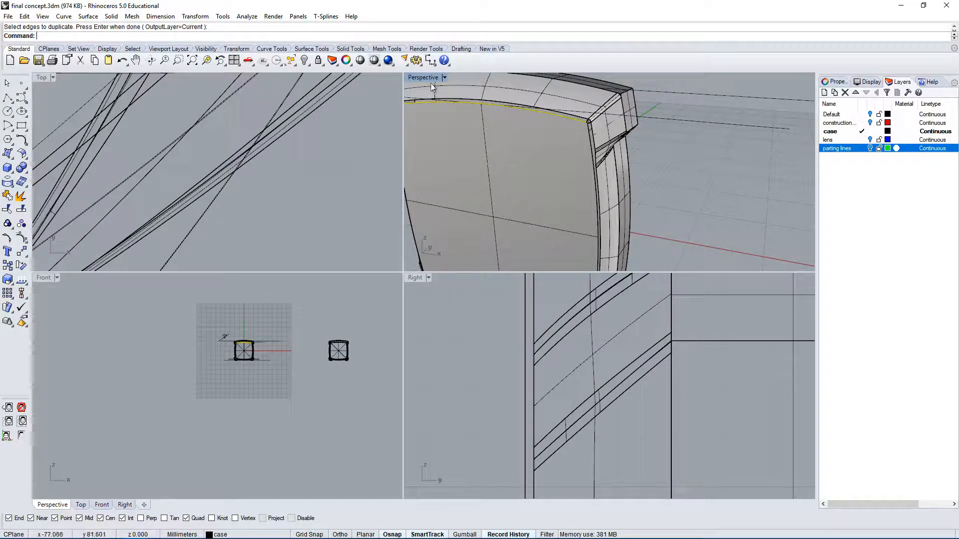
double_click(421, 77)
right_click_drag(531, 169, 451, 171)
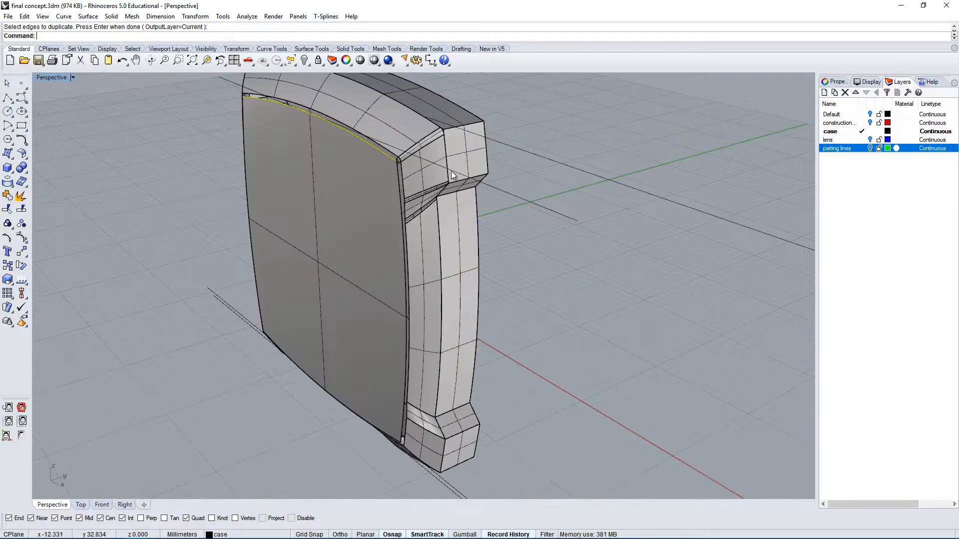
type("M")
key("Return")
right_click_drag(460, 224, 639, 175)
key("Escape")
key("Escape")
Step: Delete the front panel surface, leaving the case walls and border curves
left_click(437, 173)
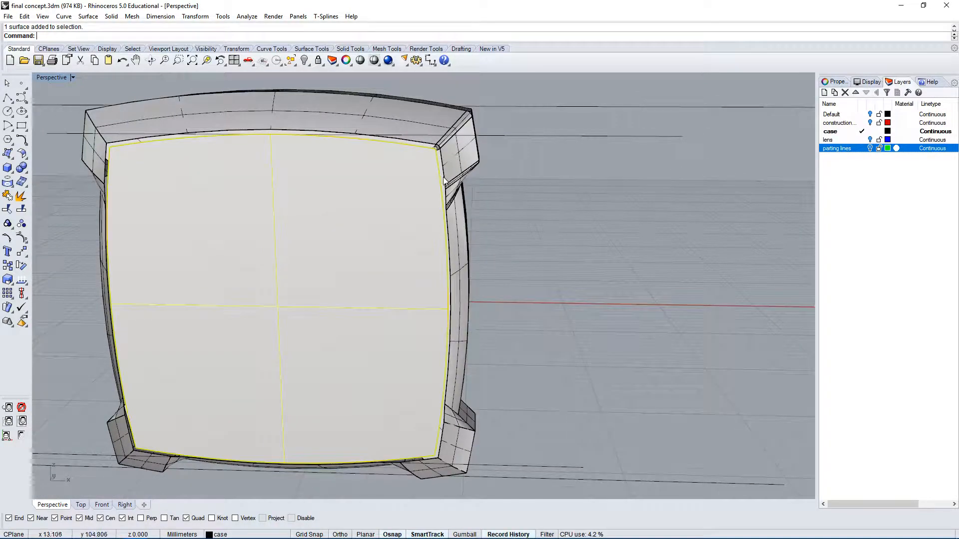
key("Delete")
right_click_drag(445, 158, 380, 165)
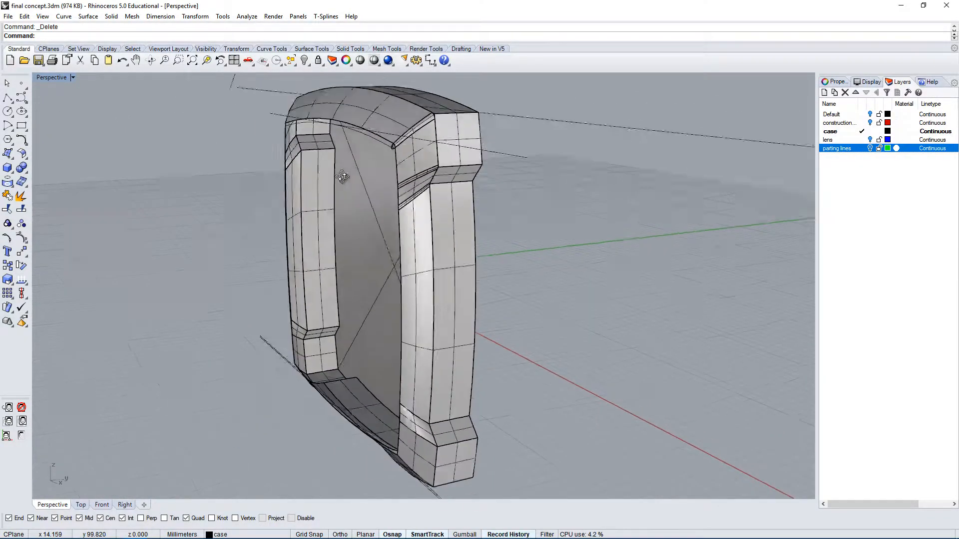
Step: Delete one of the two overlapping curves along the top border and the border curve down the side opposite the rounded corner
scroll(394, 142, "up", 5)
scroll(394, 141, "up", 5)
left_click(479, 193)
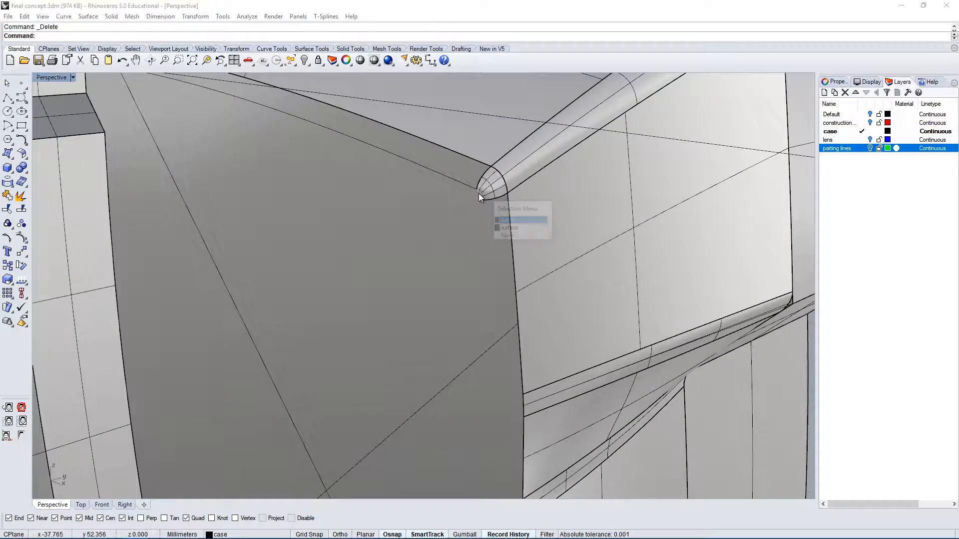
left_click(462, 196)
left_click(456, 183)
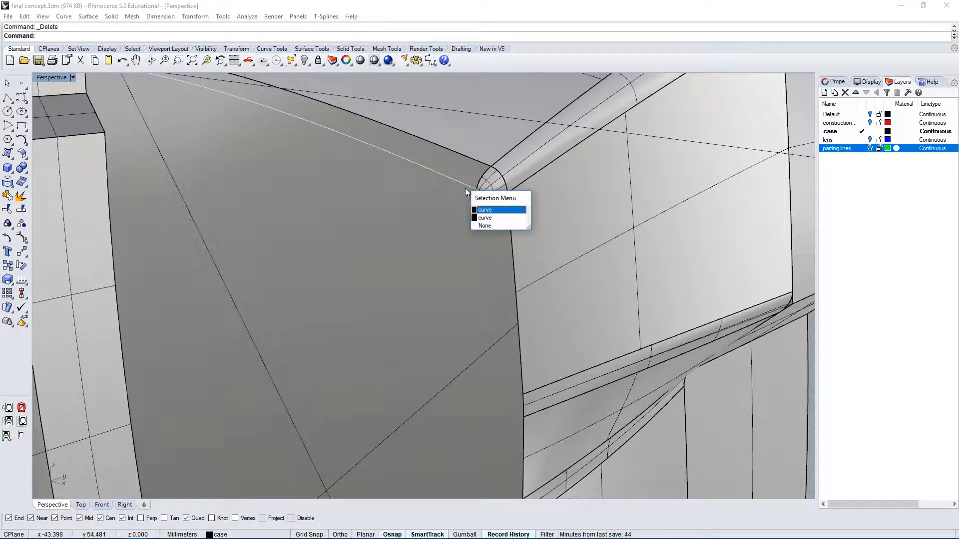
left_click(488, 218)
scroll(488, 208, "down", 5)
right_click_drag(488, 208, 302, 202)
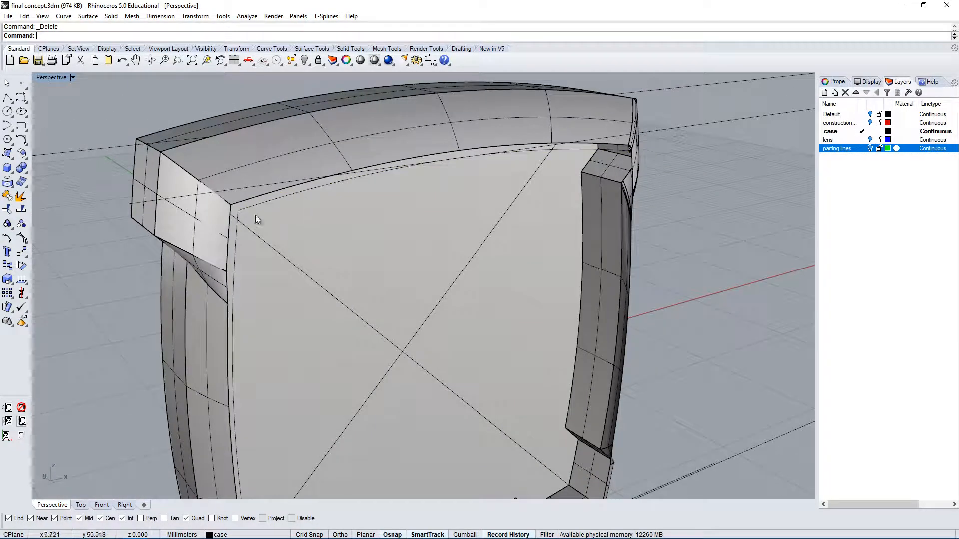
left_click(237, 230)
right_click_drag(328, 253, 478, 314)
scroll(516, 429, "down", 5)
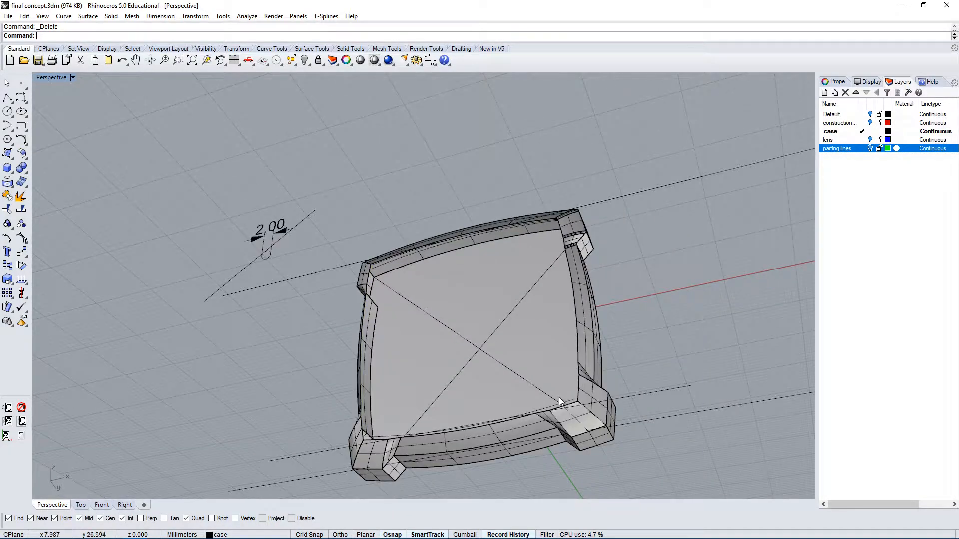
Step: Polar-array the top border curve and the blended corner's arc around the panel centre in the front view, with 4 items over 360 degrees
scroll(564, 399, "up", 4)
right_click_drag(578, 254, 515, 180)
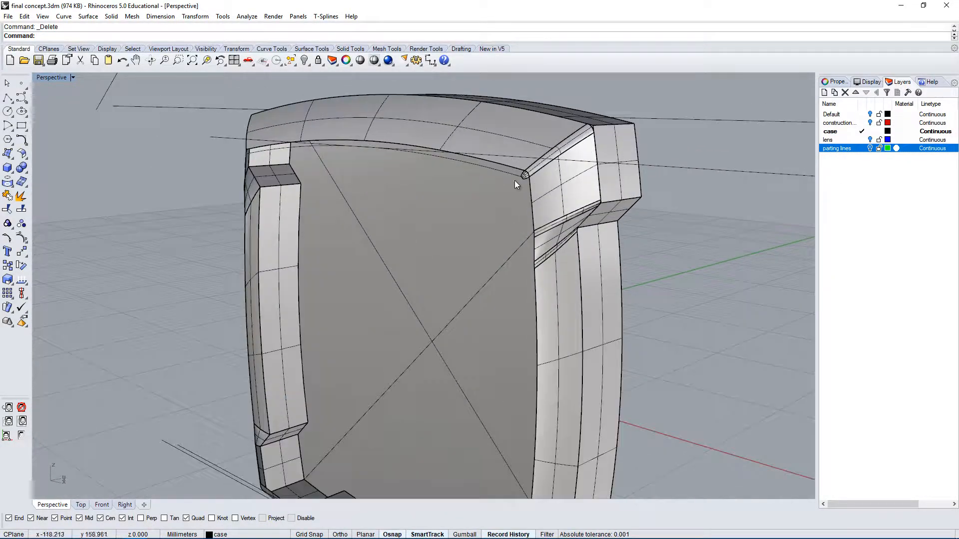
left_click(508, 174)
left_click(544, 202)
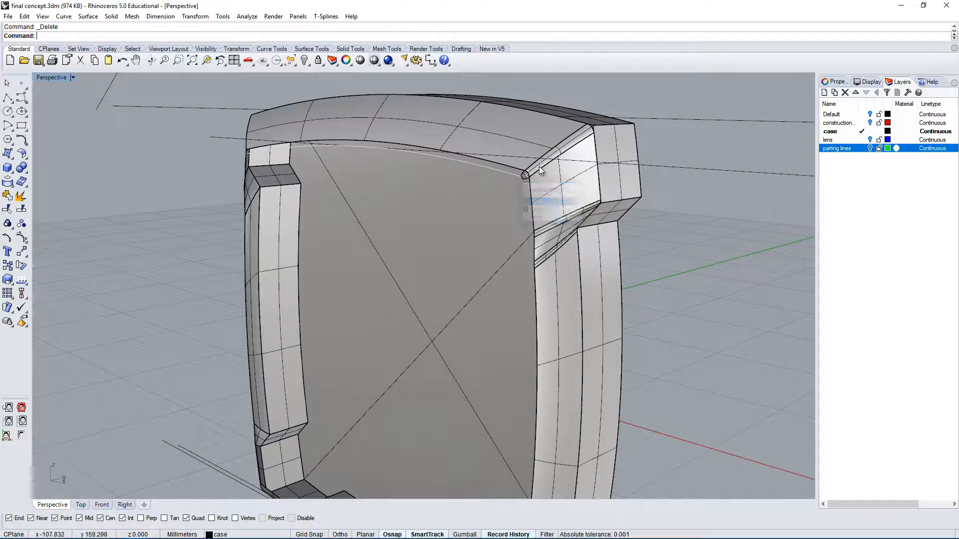
scroll(538, 166, "up", 8)
left_click(491, 192, "shift")
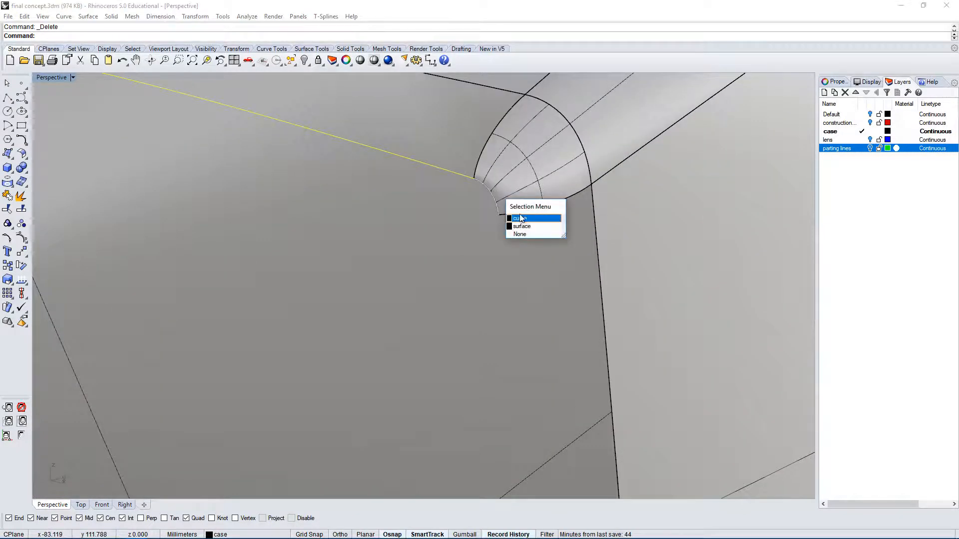
left_click(531, 220)
scroll(531, 206, "down", 12)
right_click_drag(529, 203, 550, 274)
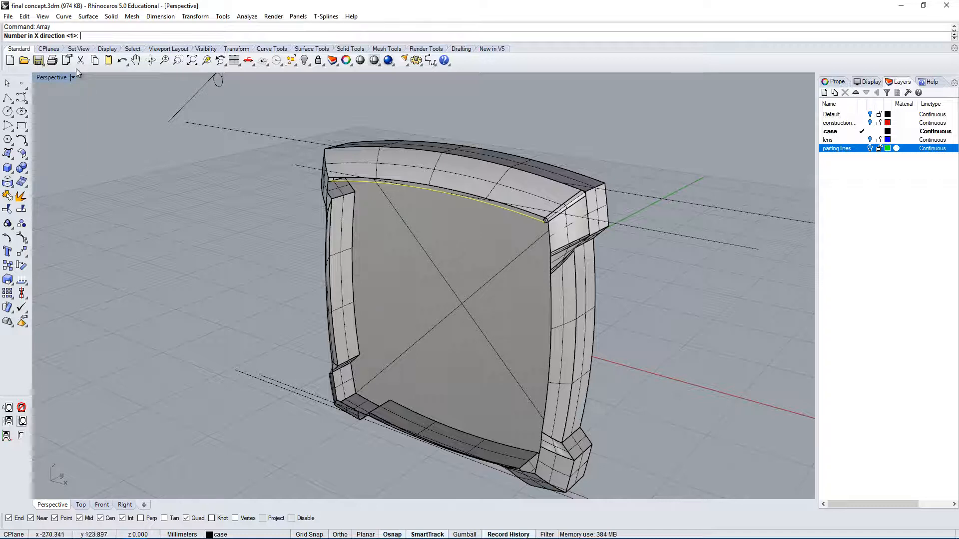
key("Escape")
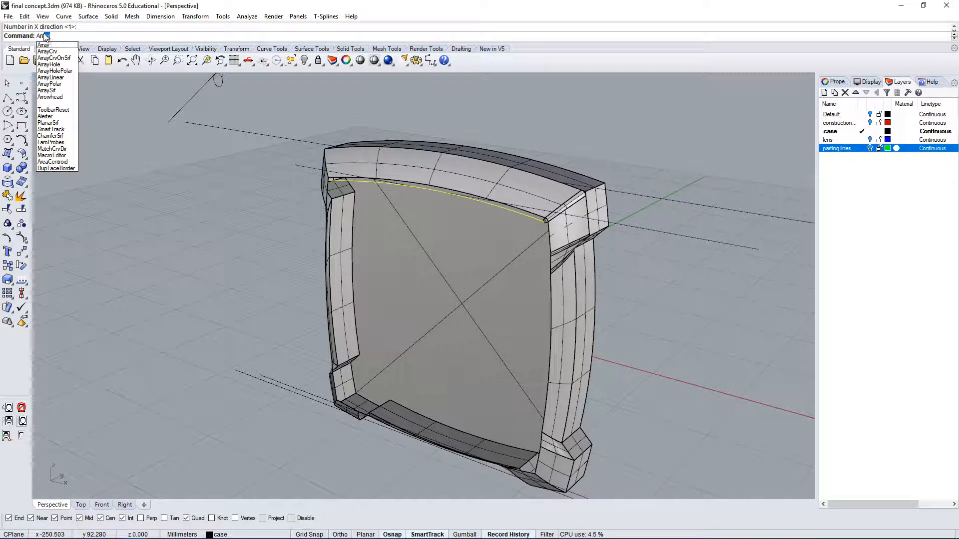
left_click(53, 85)
double_click(55, 80)
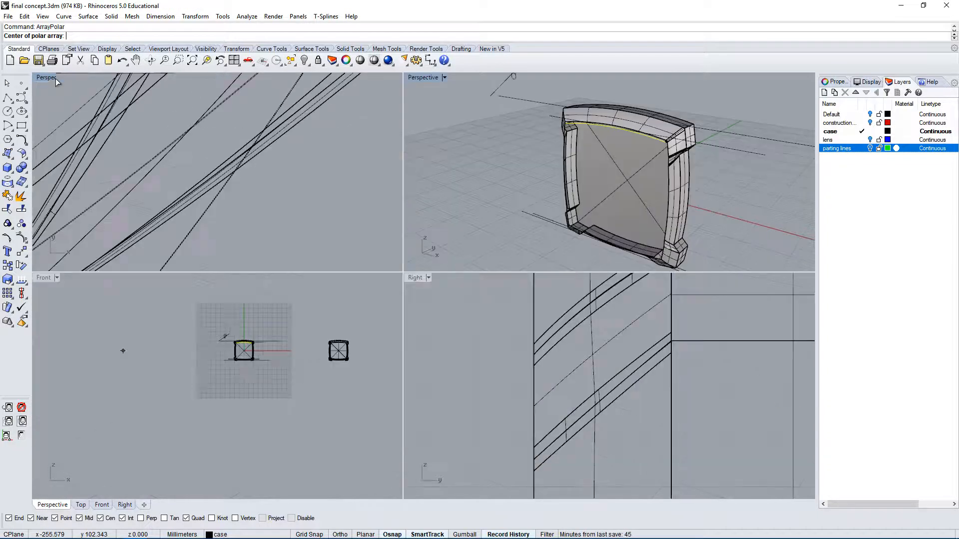
scroll(245, 339, "up", 20)
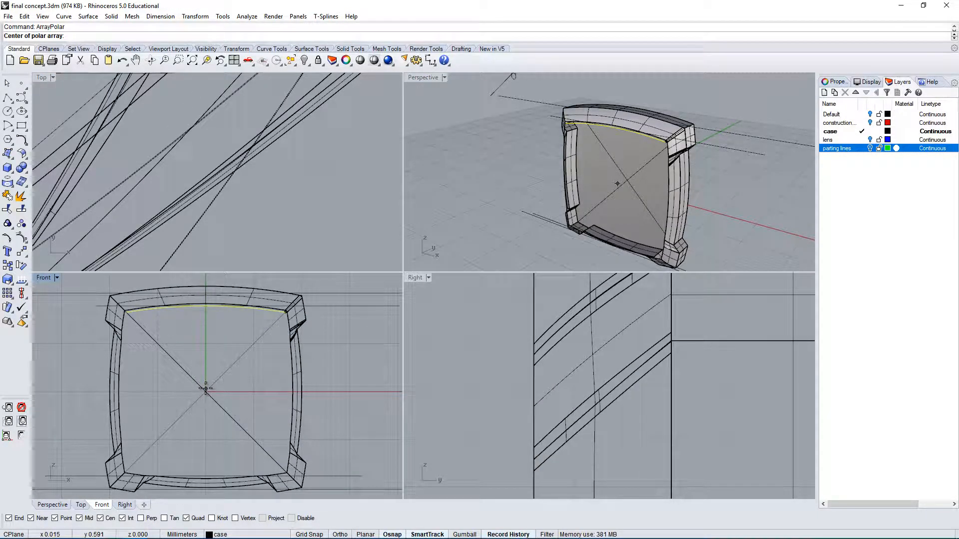
mouse_move(323, 538)
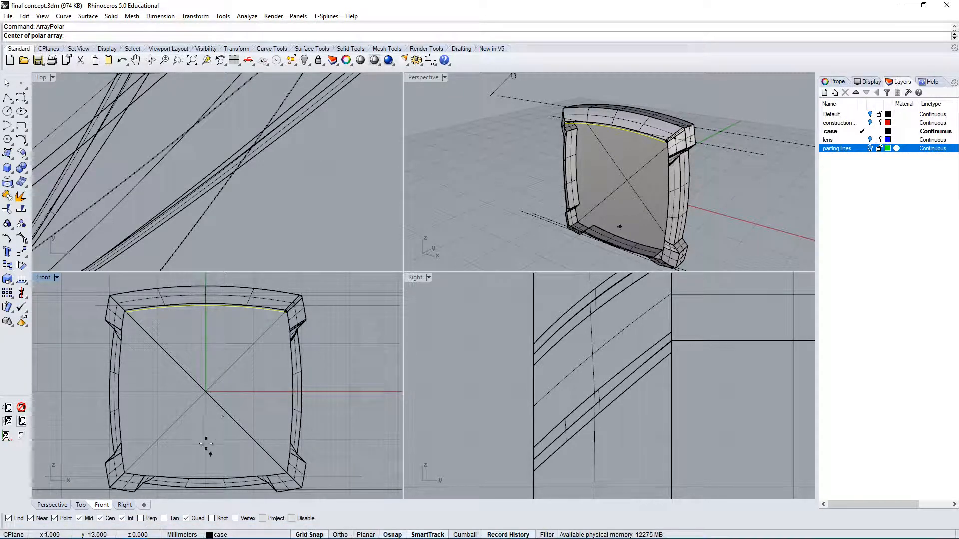
scroll(205, 399, "up", 3)
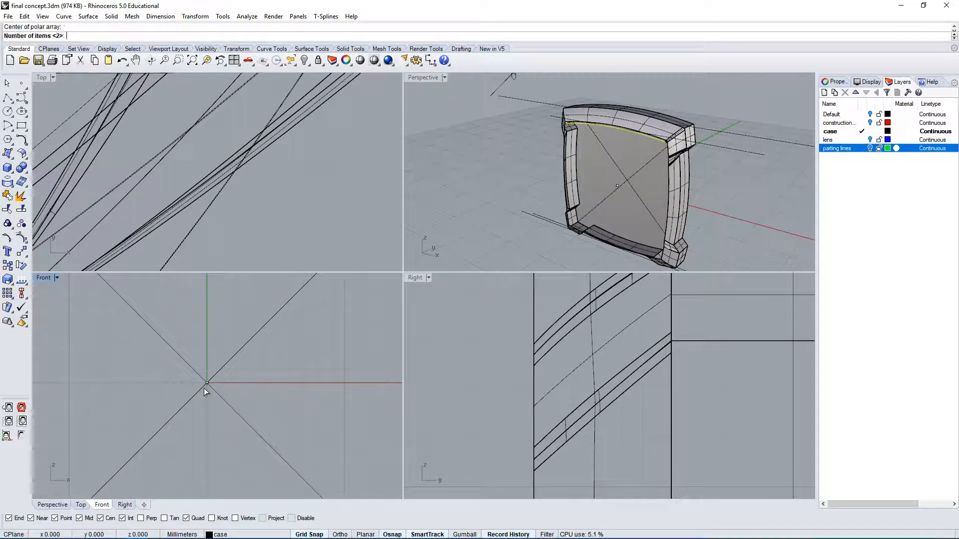
right_click(203, 255)
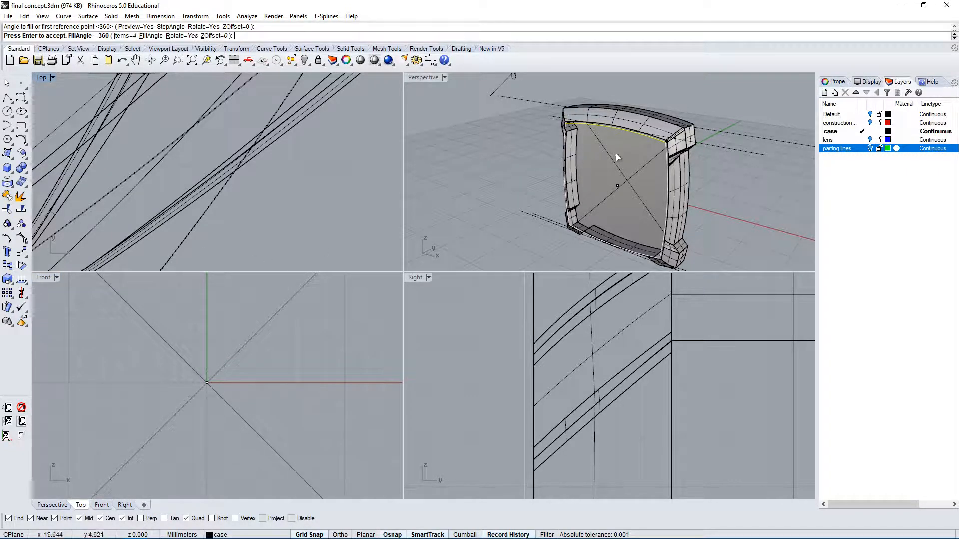
right_click_drag(646, 153, 773, 132)
right_click(693, 153)
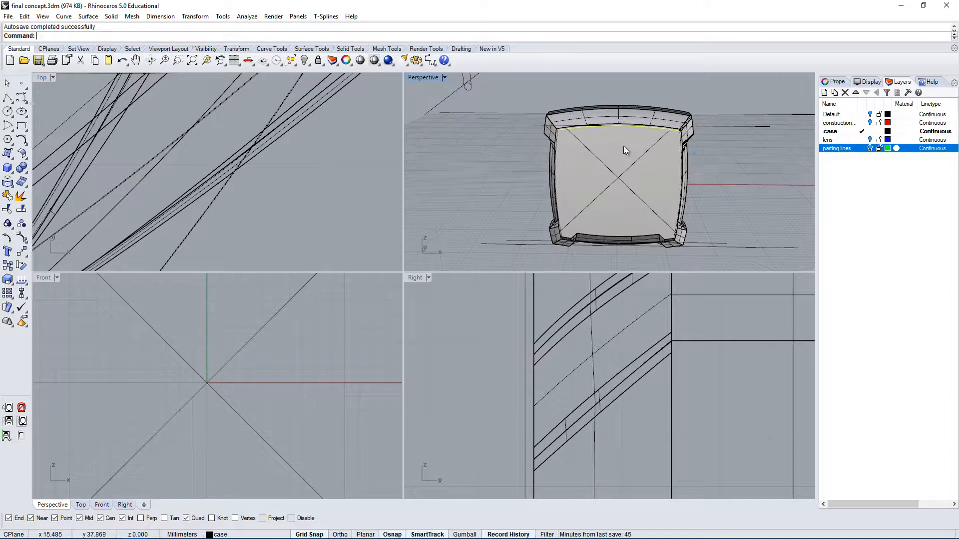
double_click(435, 78)
Step: Trim the overhanging end of the side border curve at the blended corner, using the corner arc as the cutting object
right_click_drag(556, 161, 520, 200)
scroll(510, 211, "up", 5)
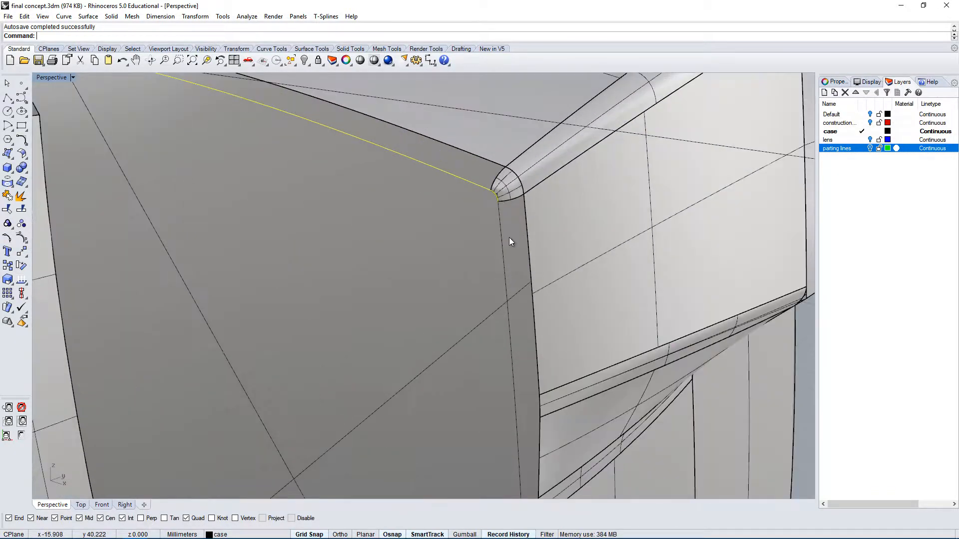
mouse_move(505, 244)
right_mouse_down()
mouse_move(517, 232)
mouse_move(509, 245)
right_mouse_up()
scroll(552, 188, "up", 6)
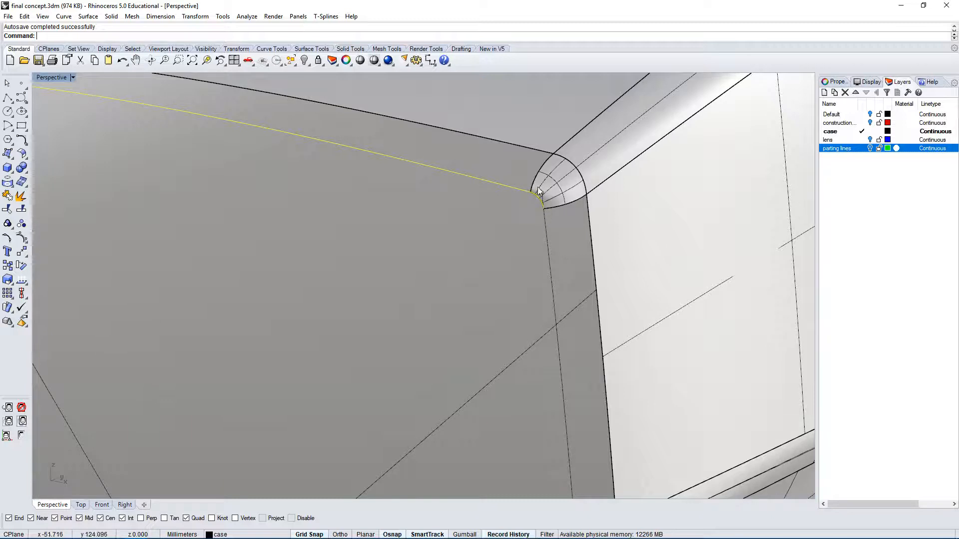
left_click(544, 218)
scroll(542, 196, "up", 6)
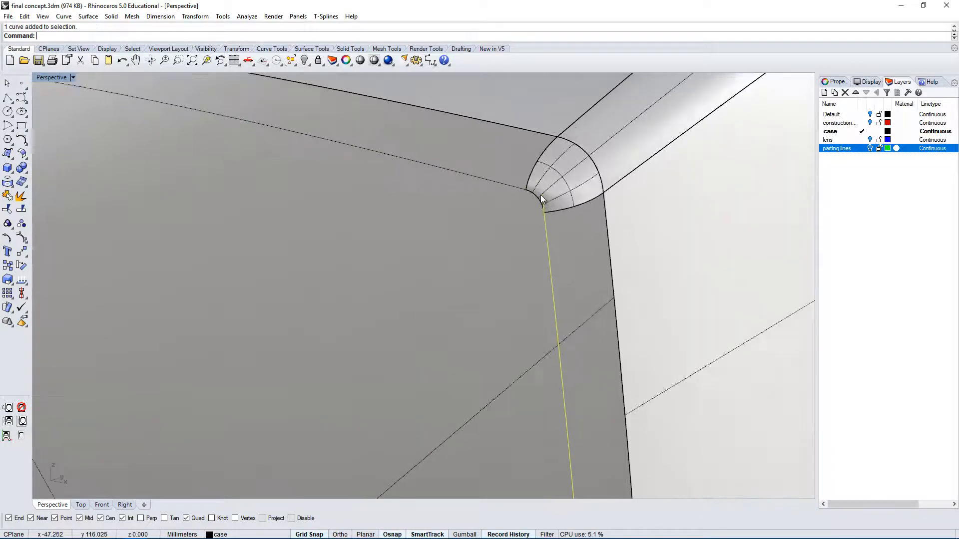
left_click(533, 198)
left_click(558, 225)
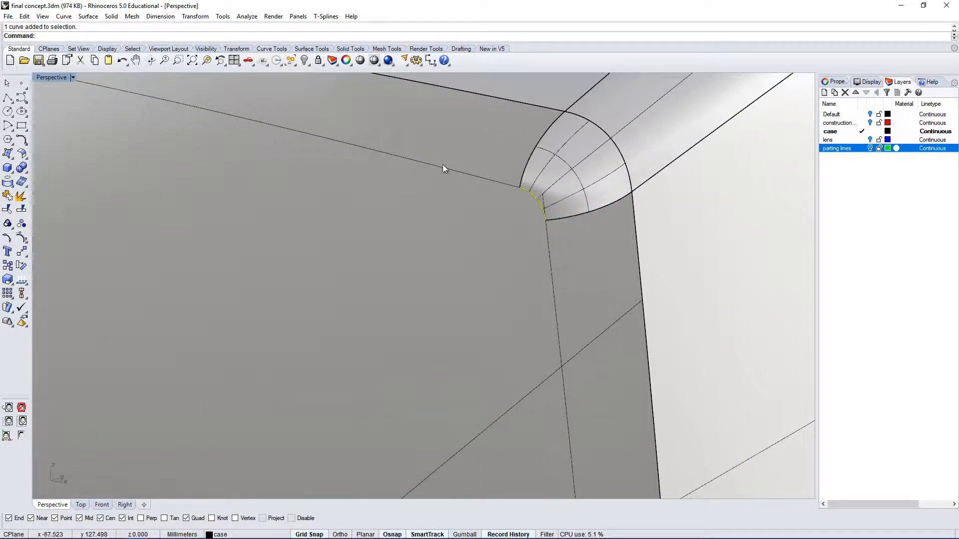
scroll(443, 167, "down", 4)
scroll(154, 127, "up", 1)
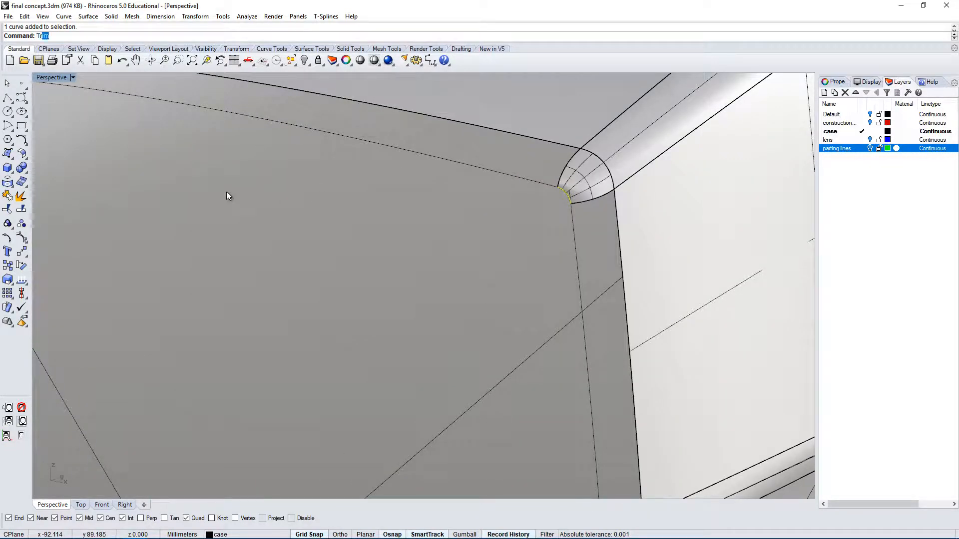
key("Return")
scroll(560, 184, "up", 3)
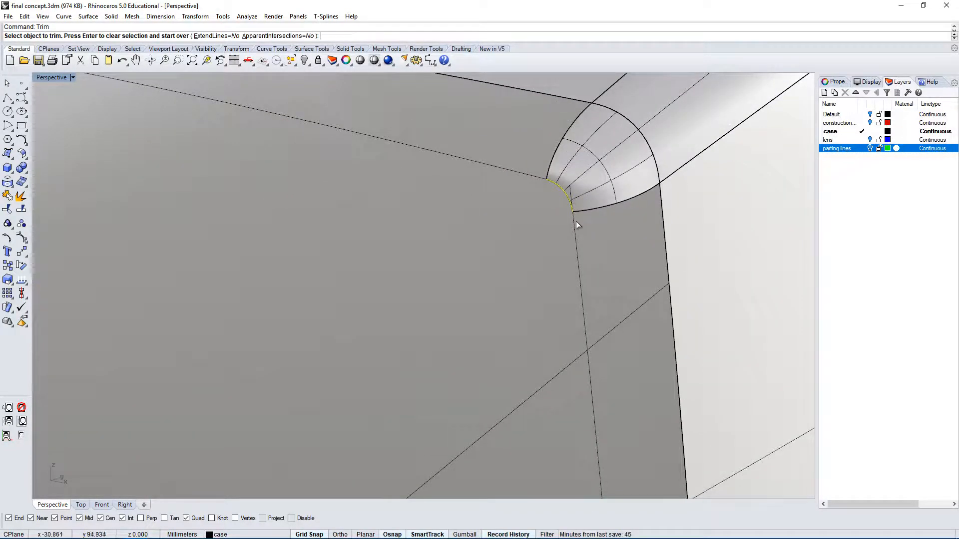
left_click(573, 195)
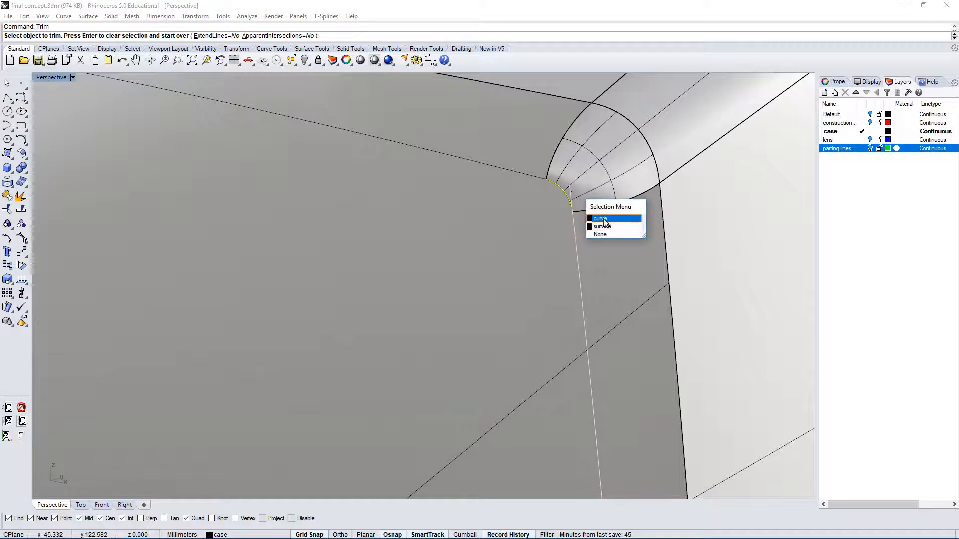
left_click(604, 218)
scroll(600, 216, "down", 5)
scroll(643, 138, "down", 3)
right_click_drag(591, 214, 564, 165)
key("Return")
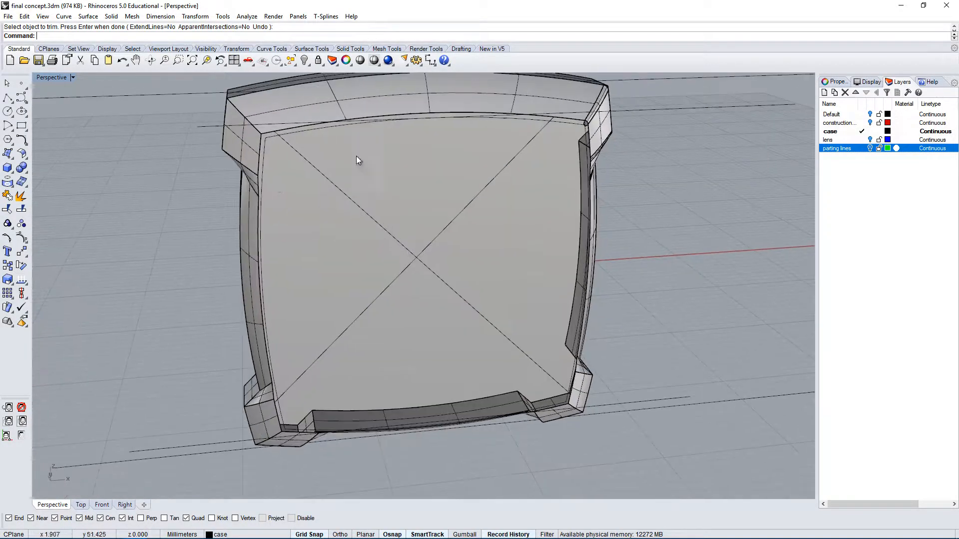
Step: Delete the arrayed border curves other than the trimmed side curve beside the blended corner
left_click(261, 172)
right_click_drag(280, 189, 339, 184)
key("Delete")
right_click_drag(537, 487, 578, 448)
scroll(577, 448, "up", 5)
scroll(577, 449, "down", 3)
right_click_drag(265, 402, 297, 404)
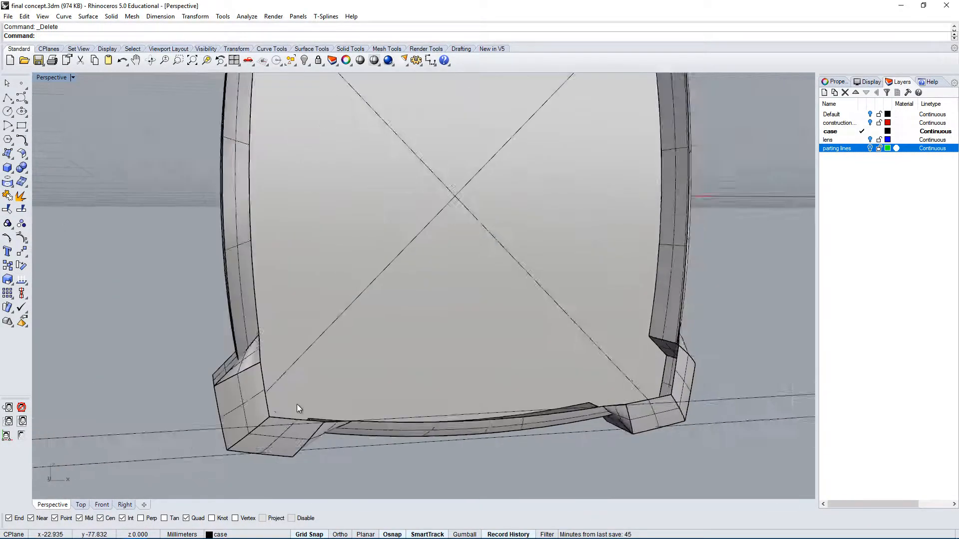
scroll(297, 404, "down", 5)
scroll(288, 181, "up", 12)
left_click(289, 185)
left_click(230, 190)
scroll(231, 190, "down", 5)
right_click_drag(234, 191, 309, 200)
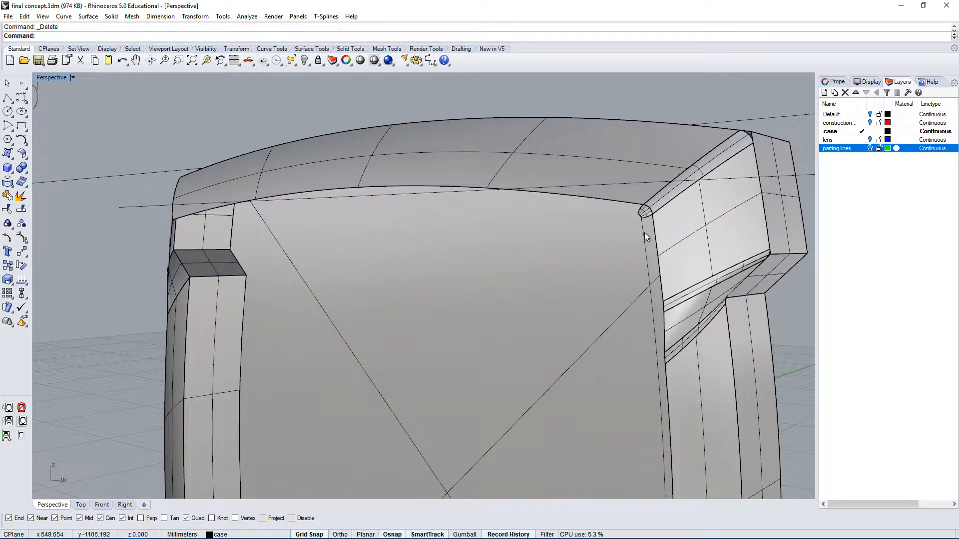
Step: Polar-array the trimmed side border curve around the panel centre with 4 items over 360 degrees
left_click(645, 232)
scroll(645, 233, "down", 5)
right_click_drag(645, 240, 619, 299)
scroll(620, 197, "up", 10)
scroll(544, 128, "down", 10)
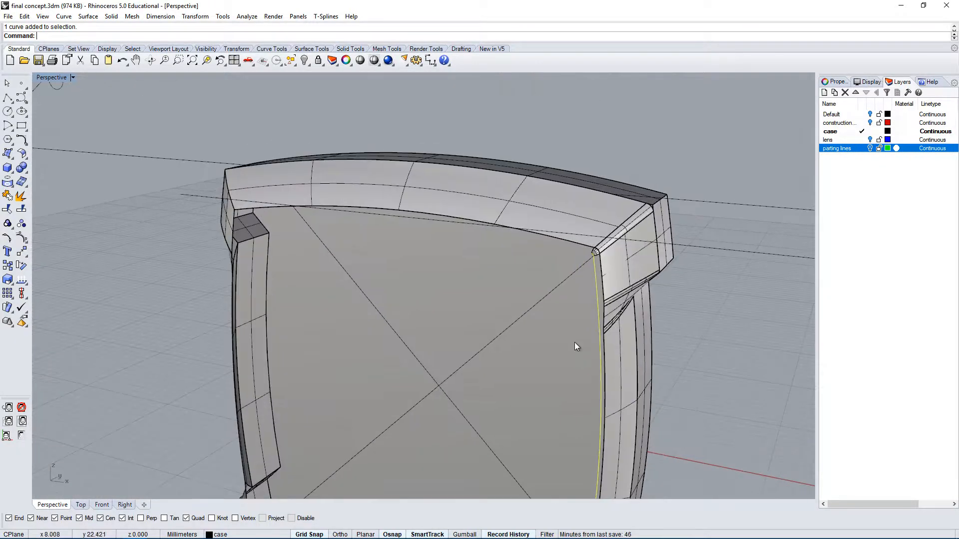
key("ctrl+m")
left_click(222, 416)
key("Return")
key("Return")
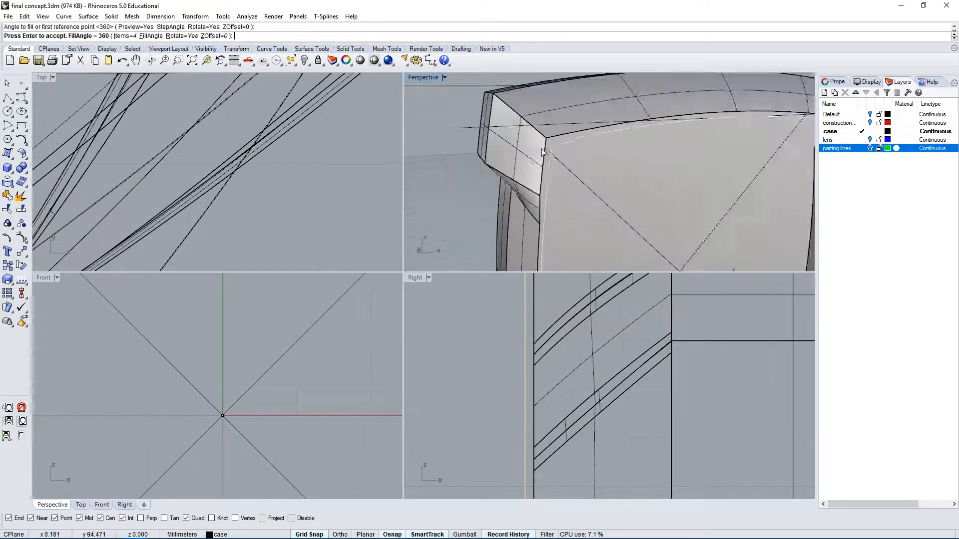
key("Return")
right_click_drag(741, 146, 665, 150)
Step: Select the arrayed border curves together with the corner arcs and join them
double_click(426, 76)
right_click_drag(489, 319, 560, 319)
scroll(623, 230, "up", 8)
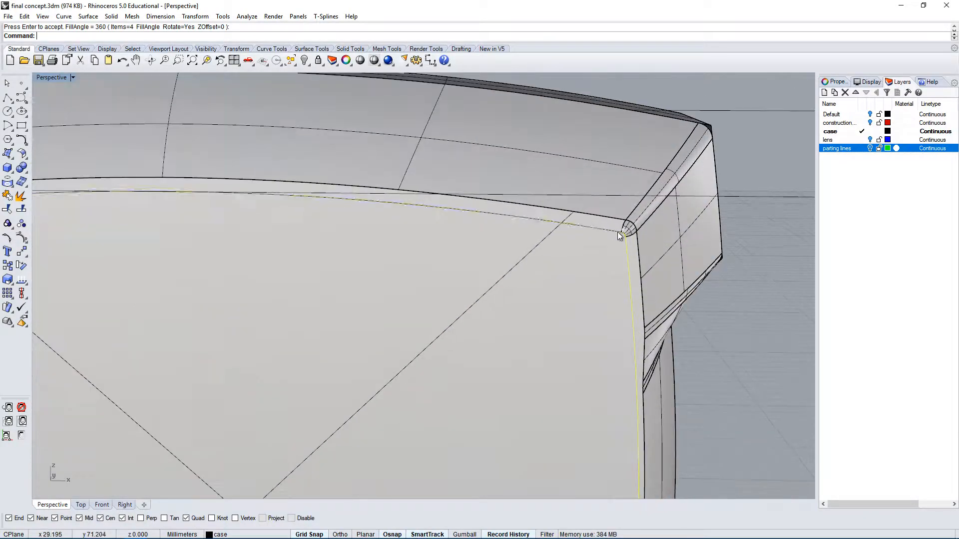
left_click(621, 229, "shift")
scroll(620, 228, "down", 4)
scroll(168, 187, "up", 7)
left_click(161, 177, "shift")
scroll(165, 176, "down", 10)
scroll(428, 343, "up", 7)
right_click_drag(469, 379, 323, 313)
left_click(427, 344, "shift")
type("Join")
key("Return")
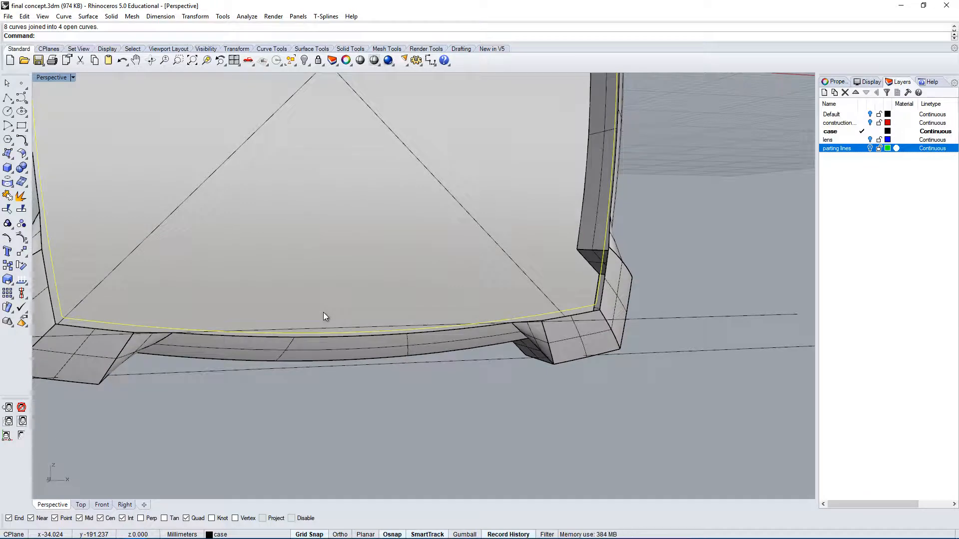
Step: Try to build a planar surface from the joined border curves with PlanarSrf
type("PlanarSrf")
key("Return")
left_click(759, 274)
type("PlanarSrf")
key("Return")
scroll(592, 307, "up", 7)
left_click(591, 307)
right_click_drag(592, 307, 530, 314)
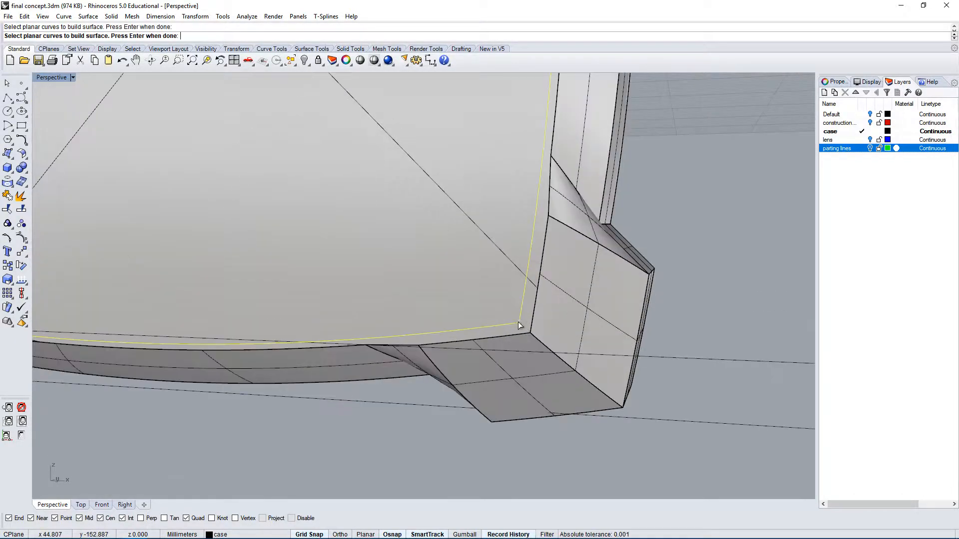
scroll(530, 299, "down", 8)
scroll(534, 176, "up", 8)
left_click(533, 171)
scroll(533, 173, "down", 7)
right_click_drag(450, 200, 465, 179)
key("Return")
Step: Undo the curve joining, the second polar array and the border curve deletions
key("ctrl+z")
key("ctrl+z")
scroll(428, 240, "down", 4)
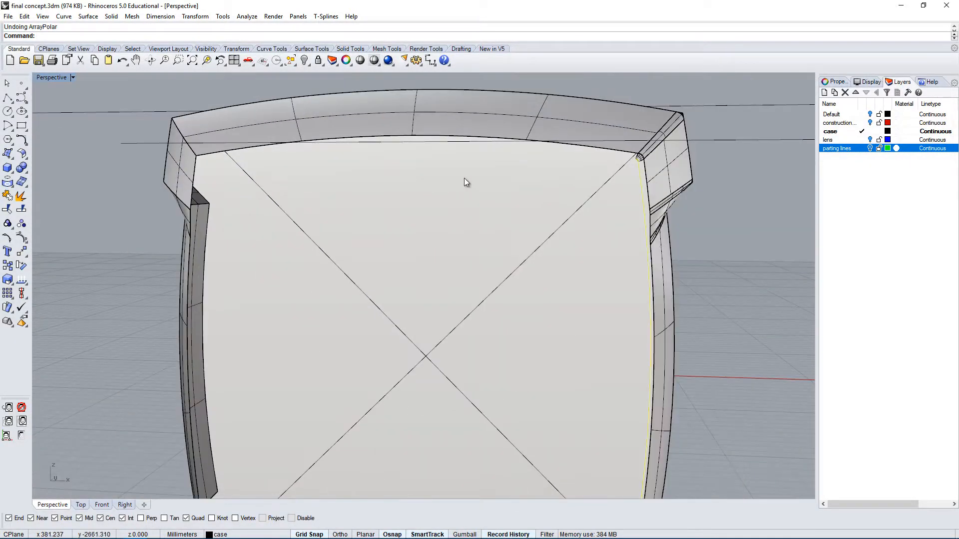
right_click_drag(582, 218, 530, 220)
left_click(697, 261)
left_click(583, 152)
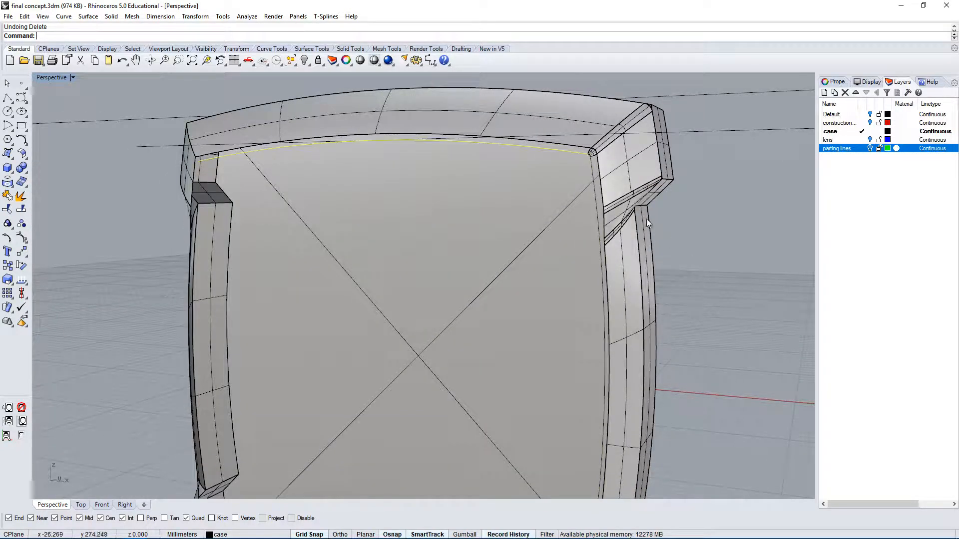
right_click_drag(250, 204, 302, 250)
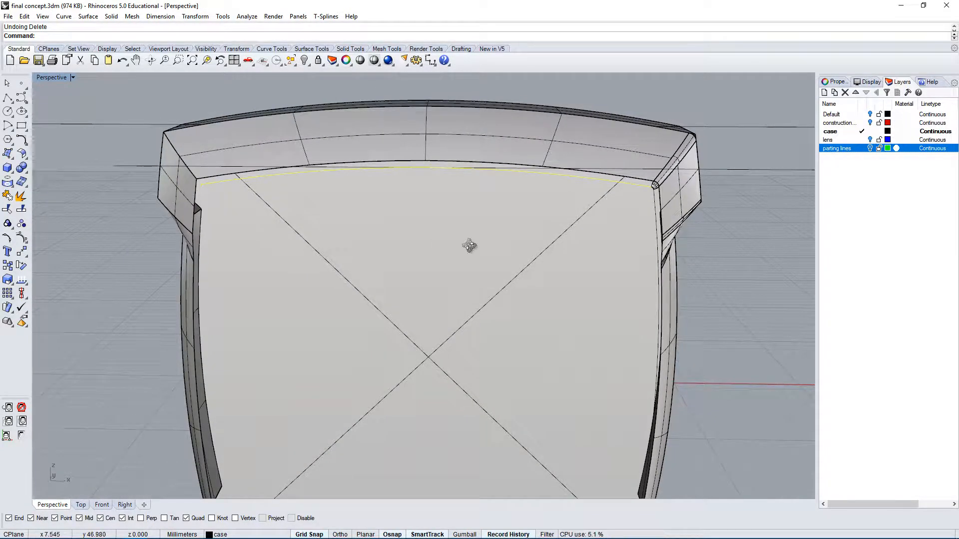
right_click_drag(471, 246, 329, 226)
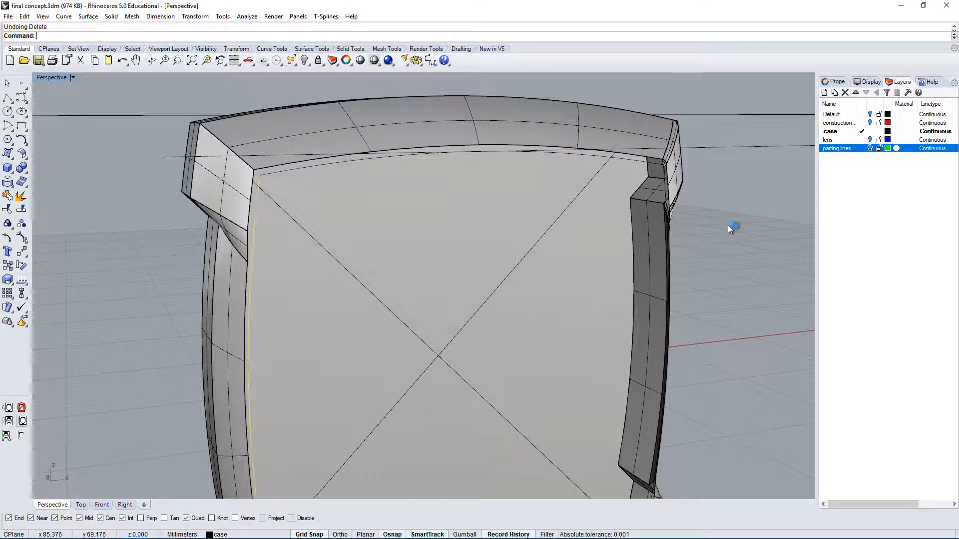
Step: Trim the border curve ends that overshoot the corner arc at the panel's upper-left corner
scroll(315, 199, "up", 5)
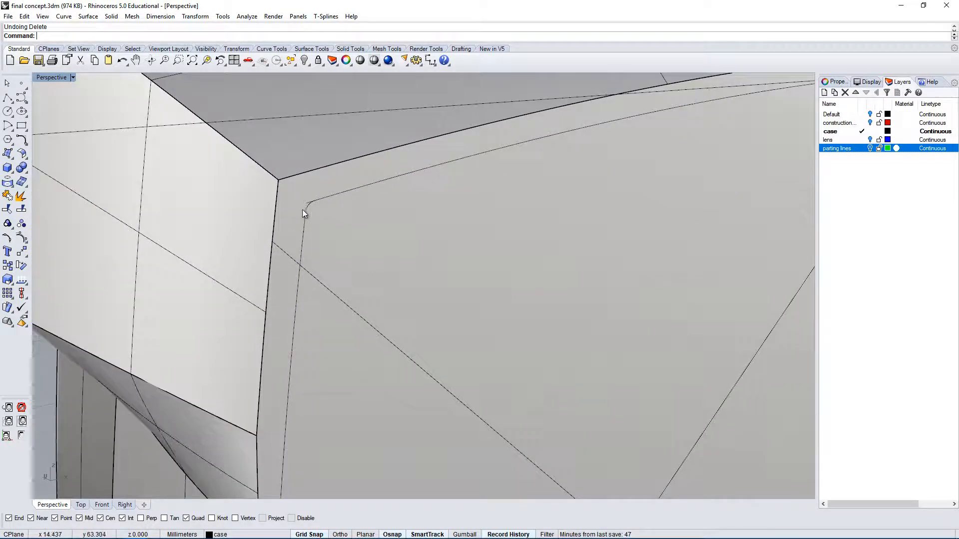
key("Return")
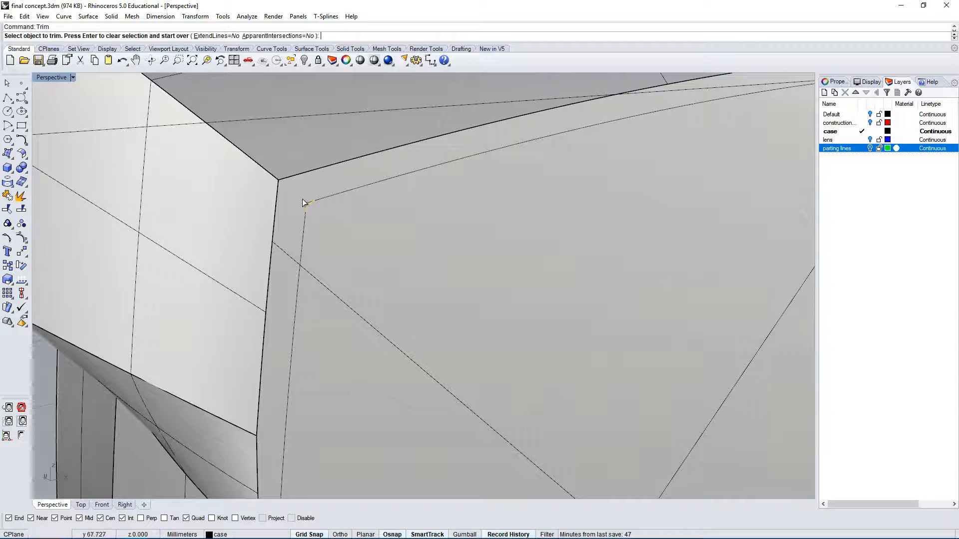
left_click(307, 201)
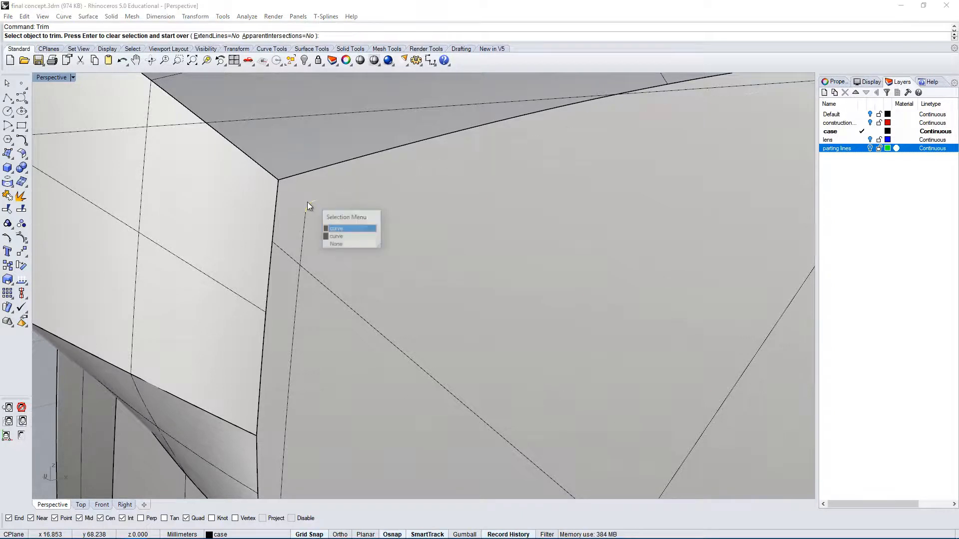
left_click(337, 230)
scroll(314, 203, "up", 3)
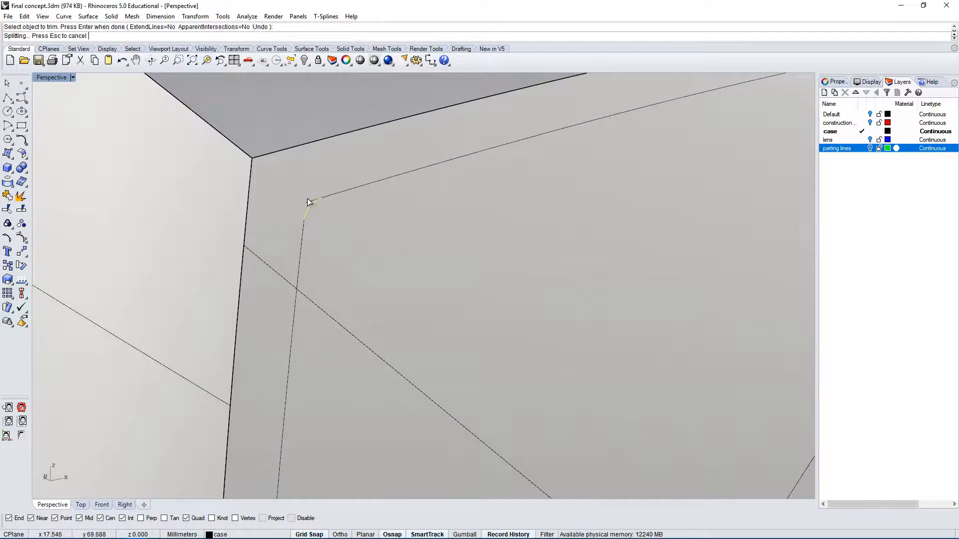
scroll(345, 190, "down", 6)
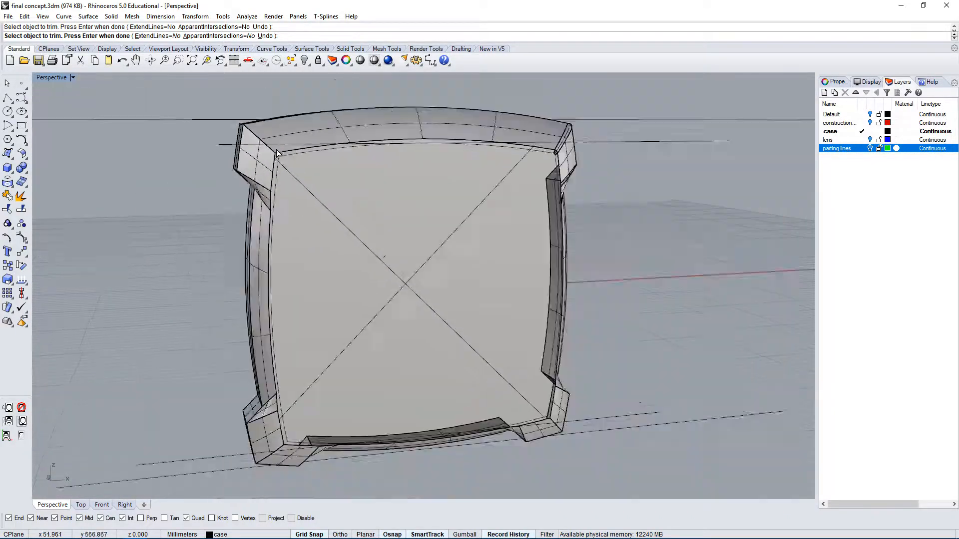
Step: Trim the overshooting border curve end against the arc at the panel's lower-left corner
scroll(292, 389, "up", 6)
scroll(253, 396, "up", 3)
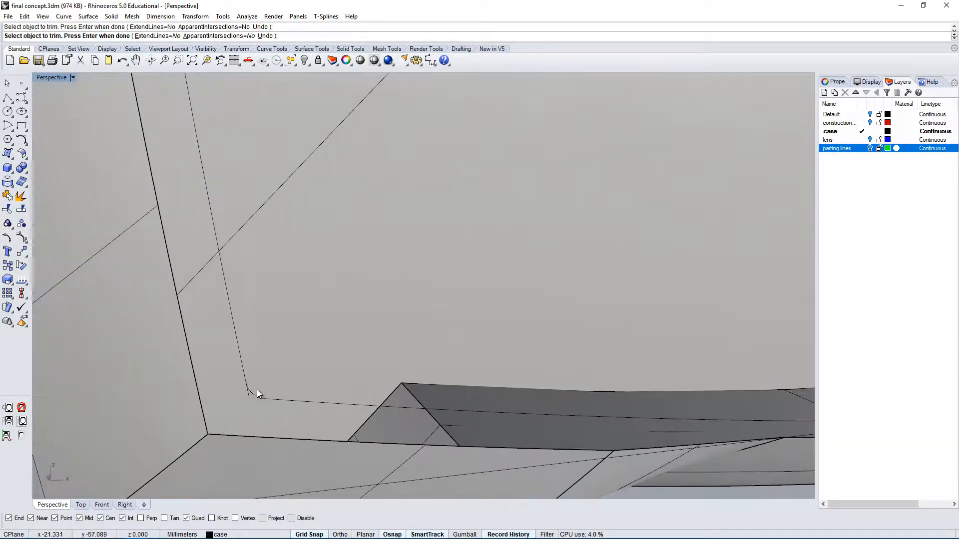
key("Return")
left_click(250, 392)
key("Return")
left_click(248, 396)
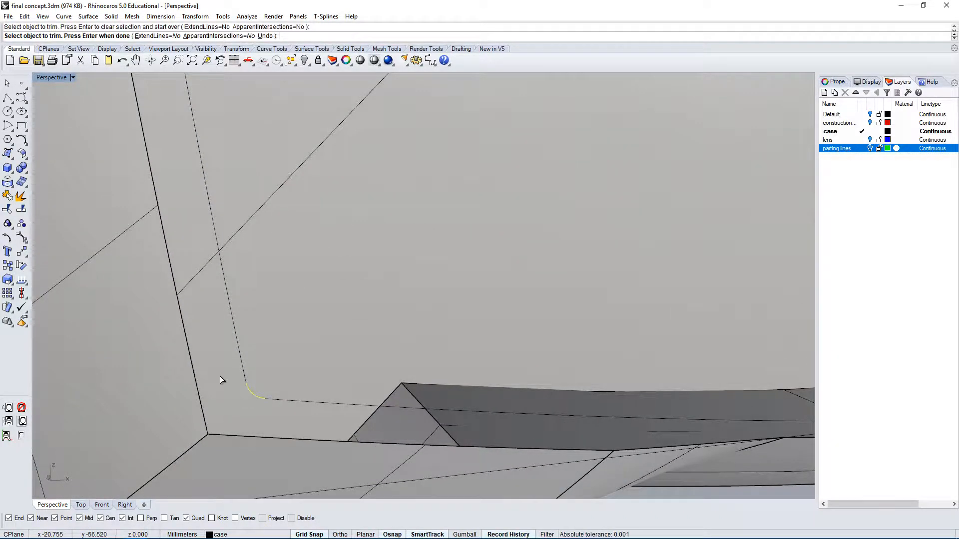
Step: Trim the overshooting border curve end against the arc at the panel's lower-right corner
scroll(204, 359, "down", 6)
right_click_drag(554, 331, 651, 356)
key("Return")
left_click(643, 337)
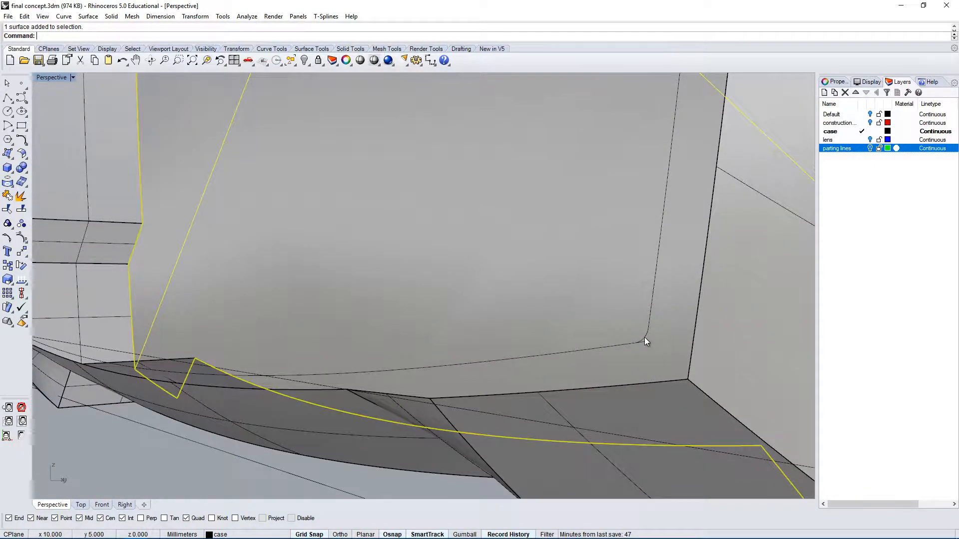
left_click(645, 338)
key("Return")
left_click(642, 342)
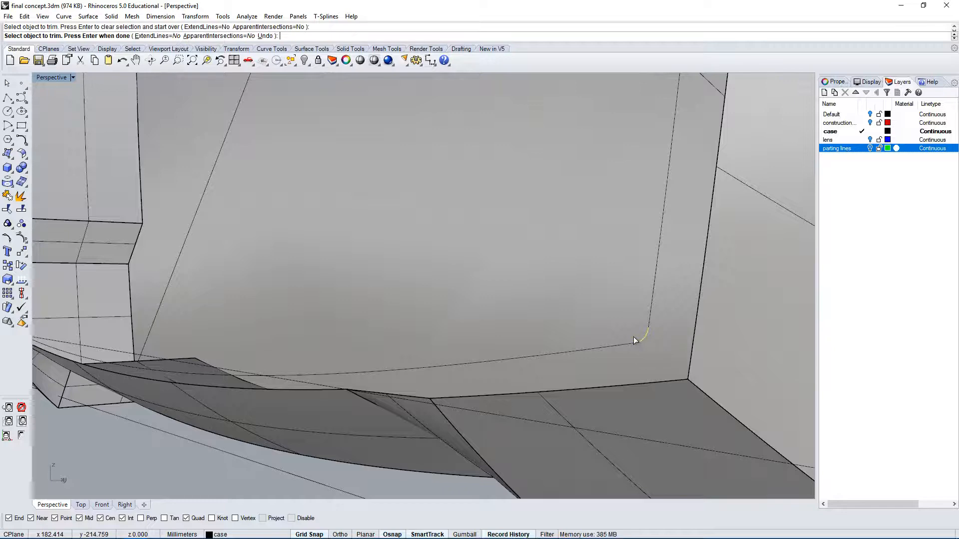
scroll(636, 338, "down", 8)
right_click_drag(602, 288, 575, 214)
scroll(478, 229, "up", 8)
key("Return")
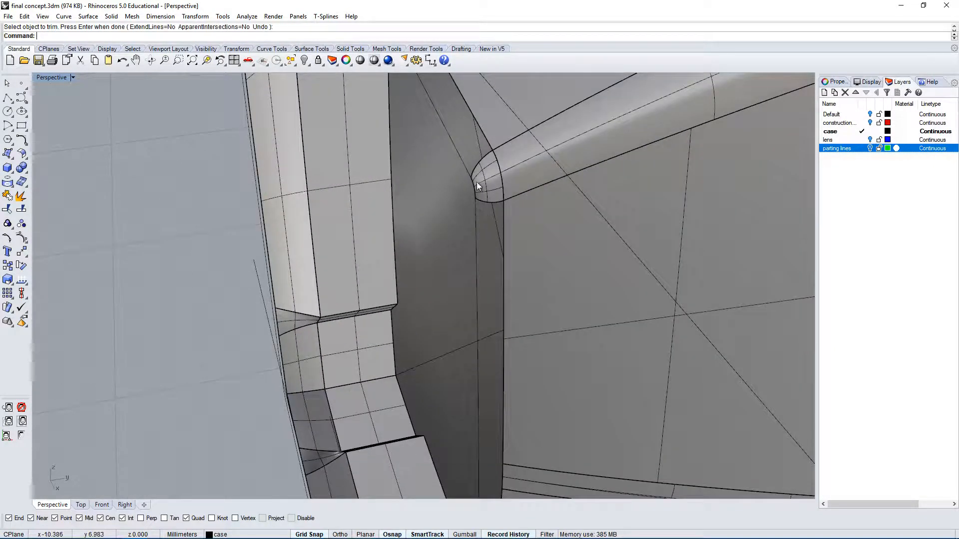
Step: Select the four trimmed border curves together with the four corner arcs and join them
left_click(460, 165)
left_click(481, 193)
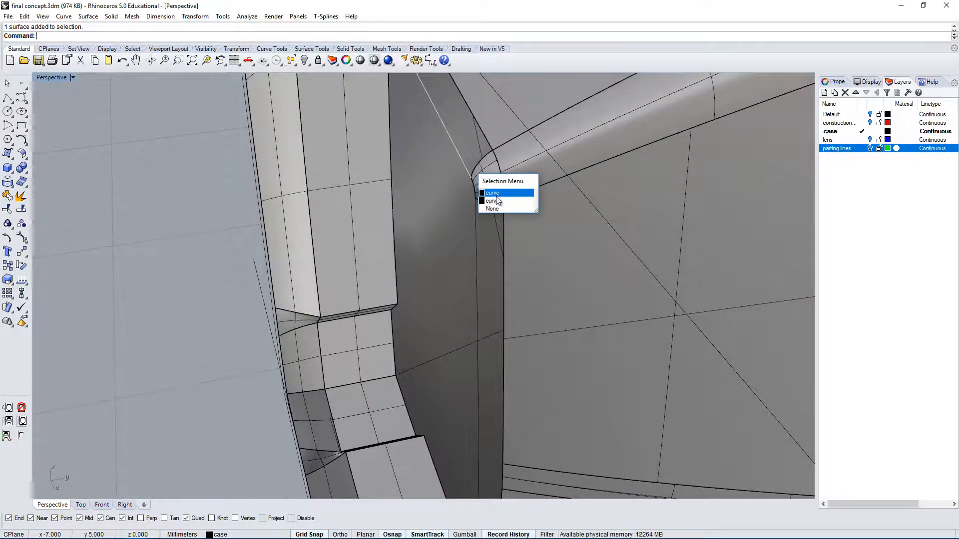
left_click(484, 194)
left_click(490, 215)
left_click(495, 215)
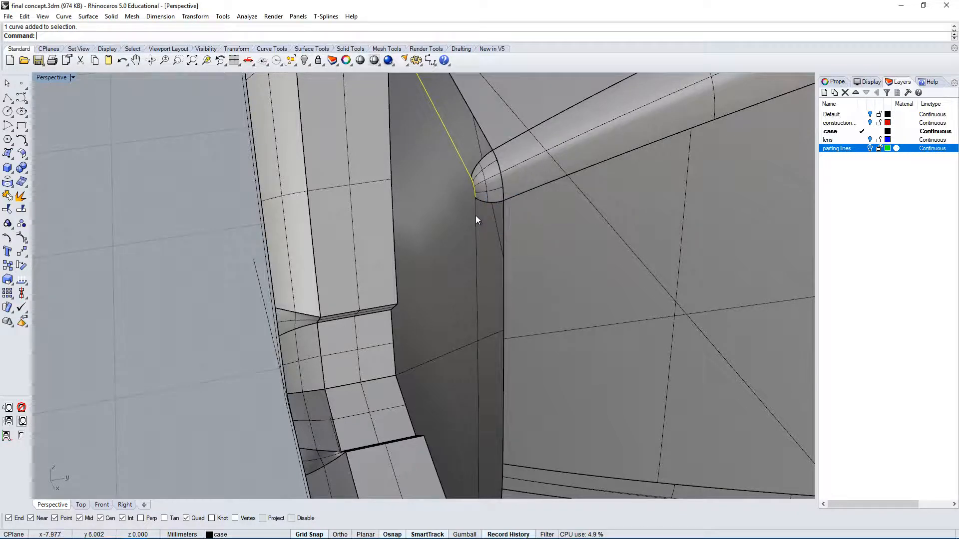
left_click(476, 215, "shift")
scroll(485, 217, "down", 8)
right_click_drag(485, 218, 517, 225)
scroll(637, 354, "up", 5)
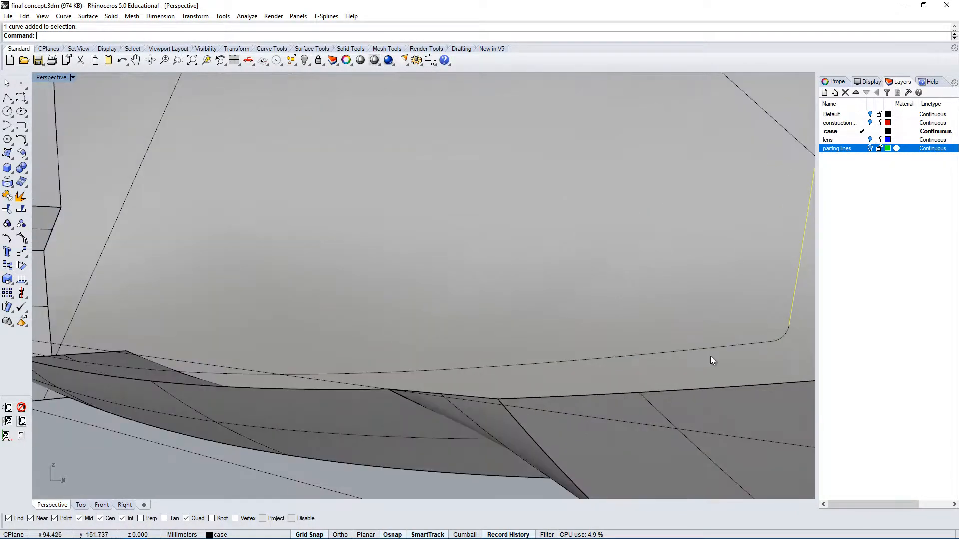
scroll(761, 342, "down", 10)
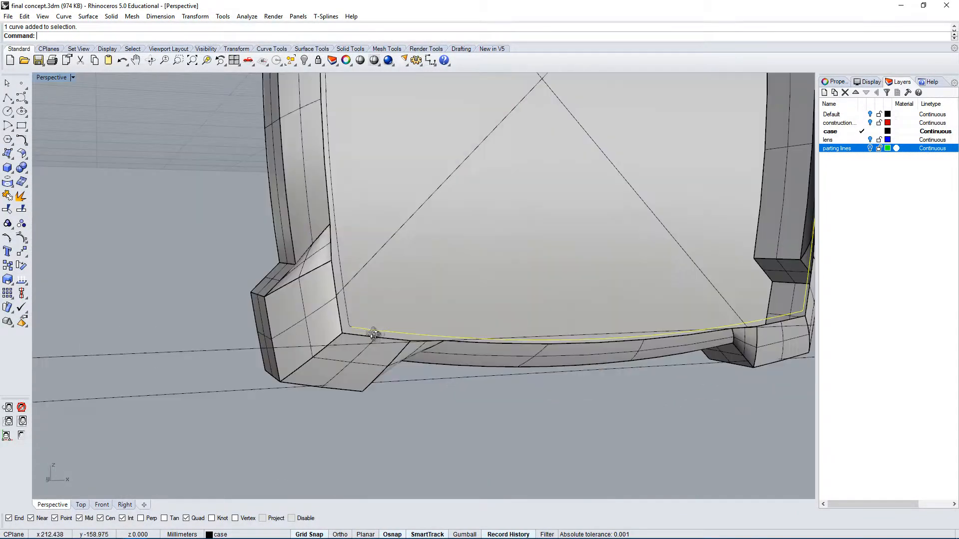
left_click(434, 320, "shift")
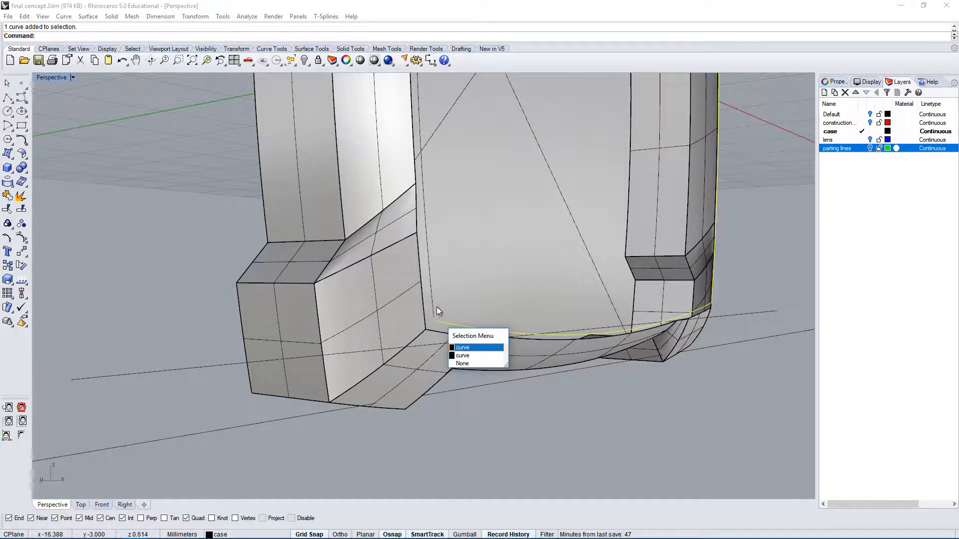
left_click(459, 346)
scroll(435, 330, "down", 5)
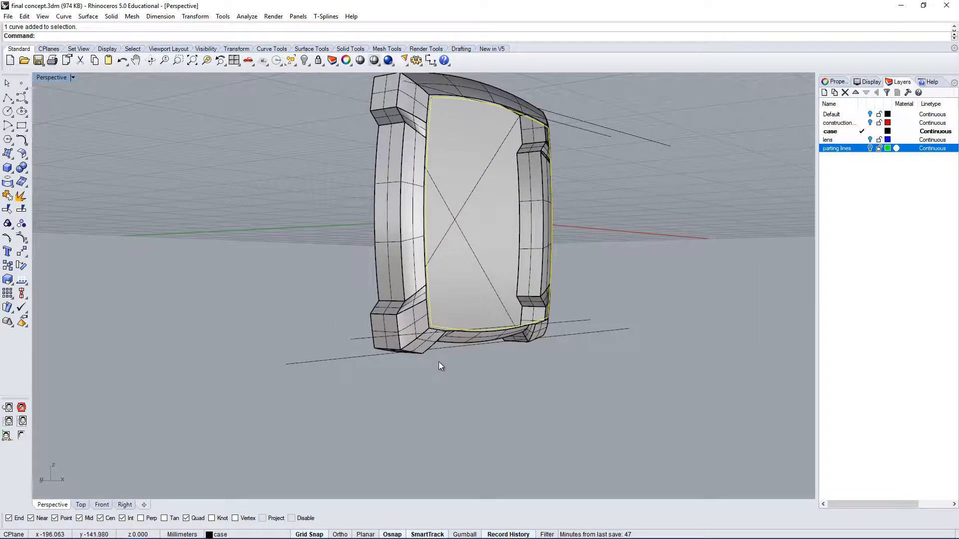
scroll(430, 89, "up", 10)
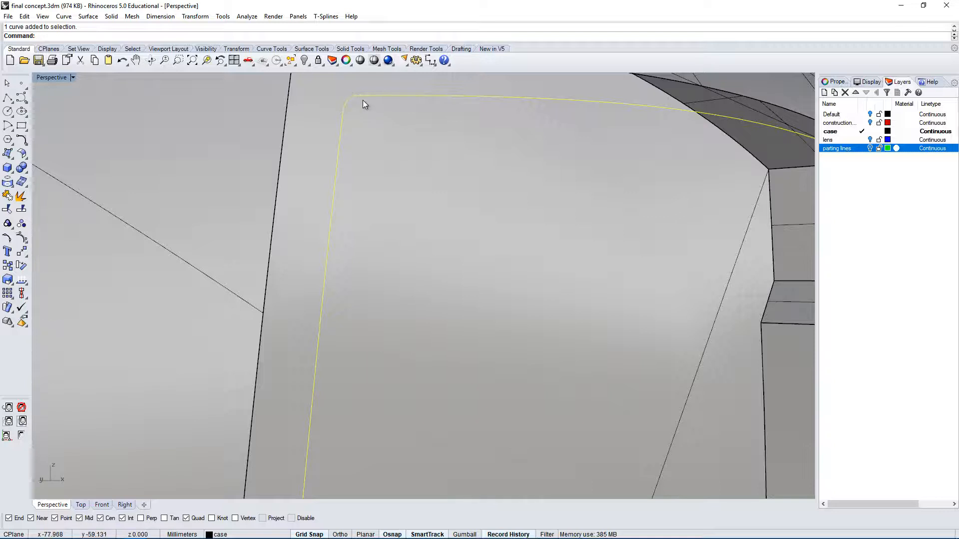
key("Return")
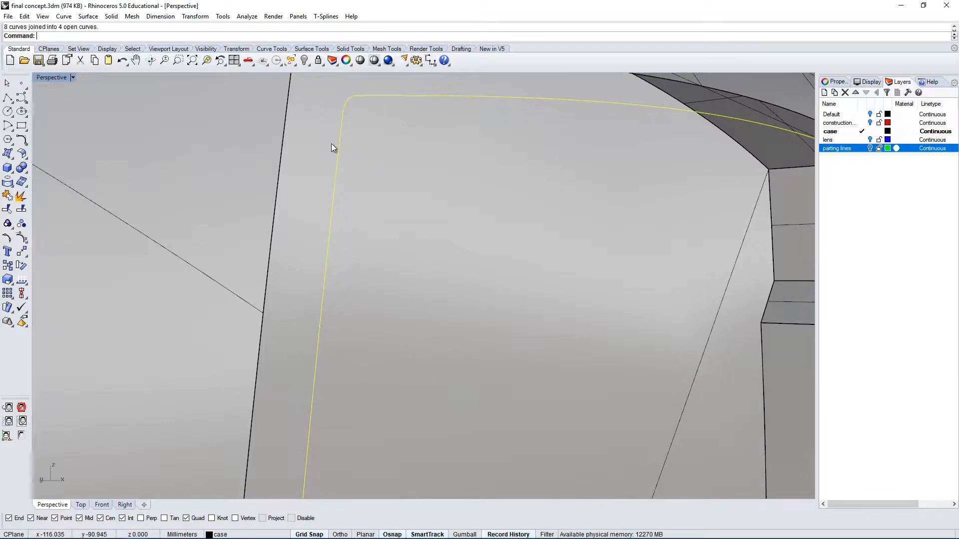
Step: Select the top border curve and the adjoining side curve and try to join them
scroll(331, 143, "down", 5)
left_click(460, 127)
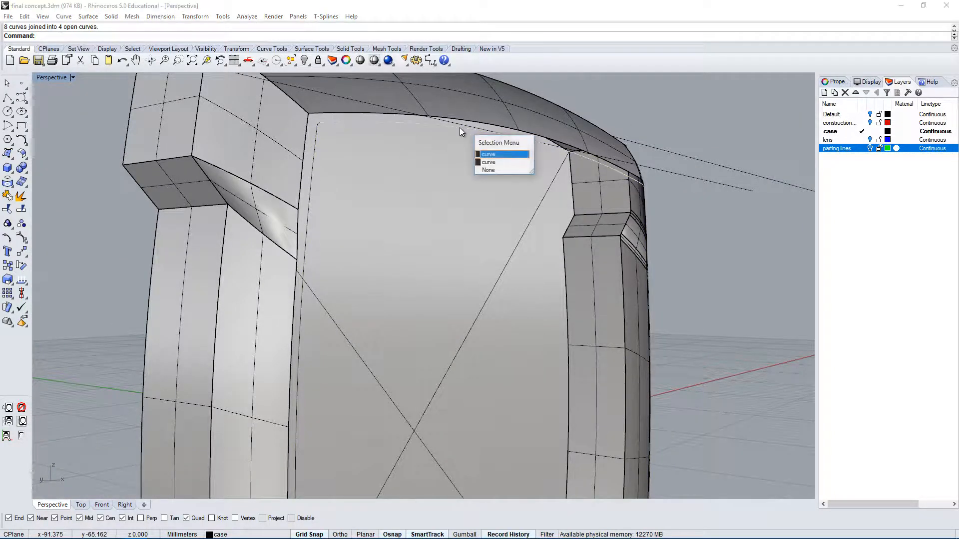
left_click(494, 157)
scroll(394, 171, "up", 5)
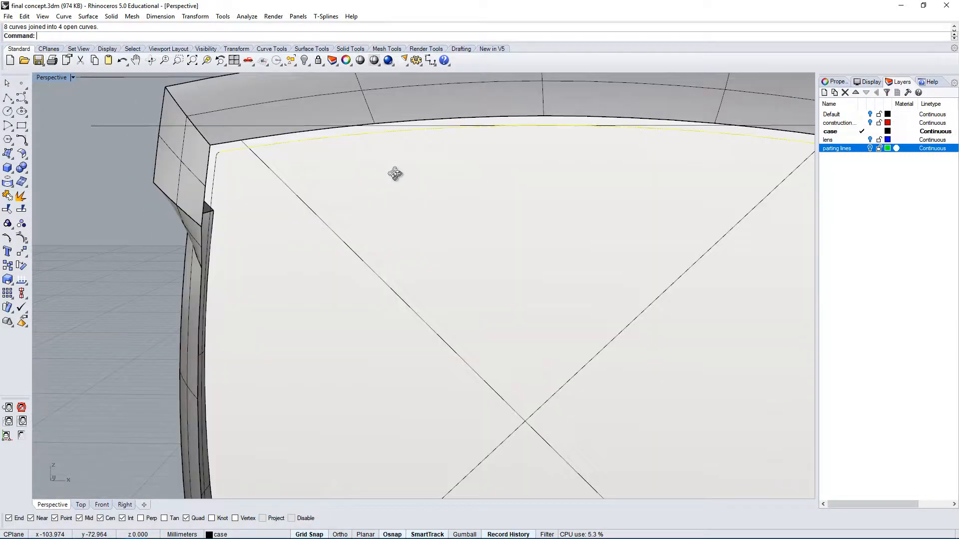
scroll(215, 155, "up", 2)
left_click(233, 161, "shift")
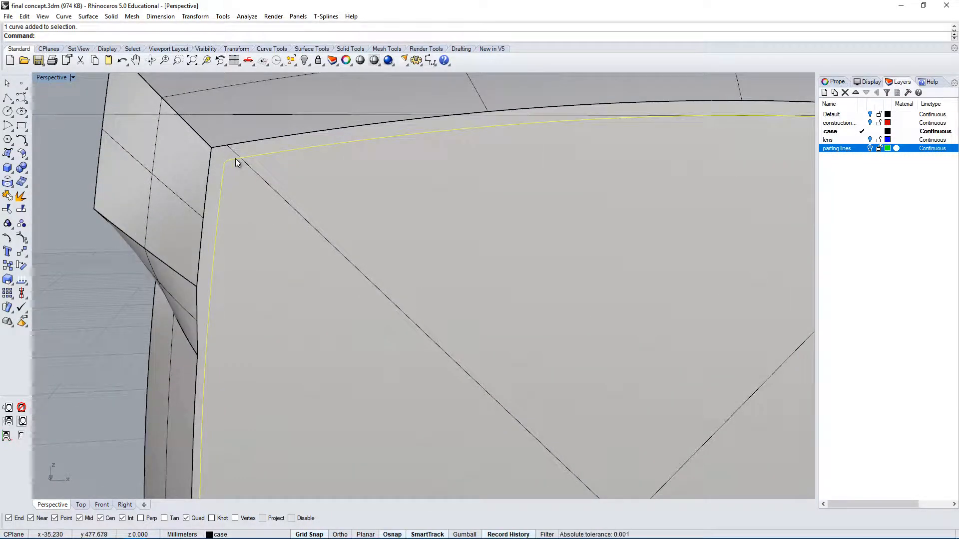
key("Return")
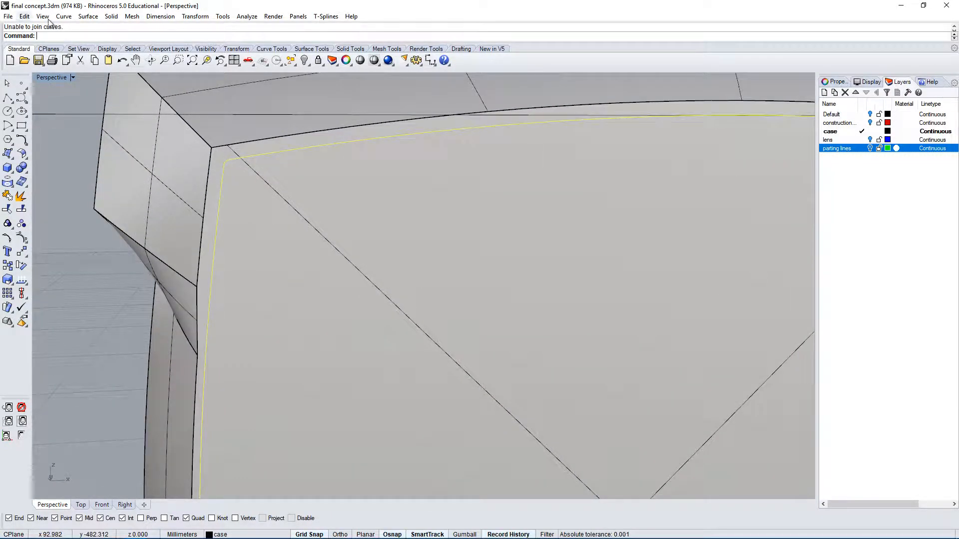
Step: Add the remaining side and bottom border curves to the selection, excluding the panel surface
scroll(409, 218, "down", 3)
right_click_drag(409, 219, 535, 263)
scroll(543, 155, "up", 3)
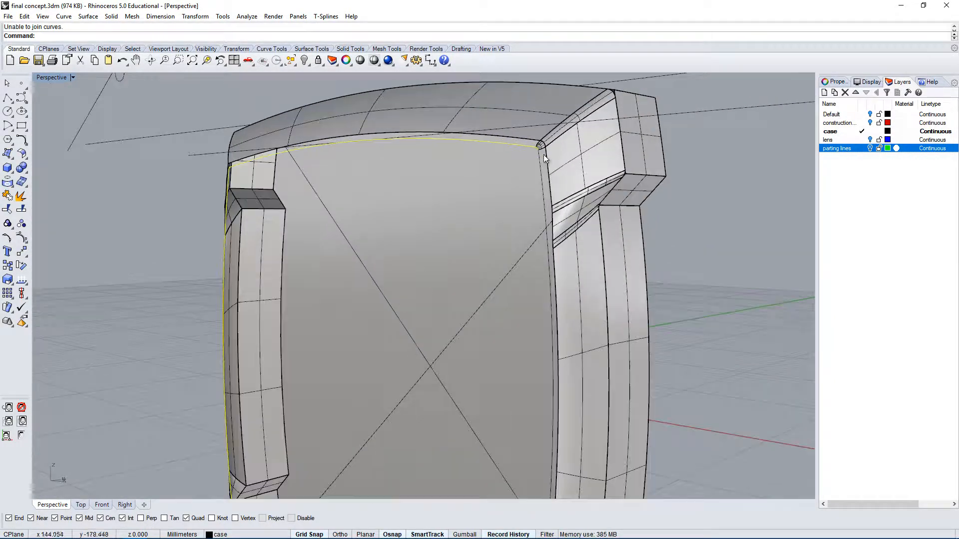
left_click(547, 168)
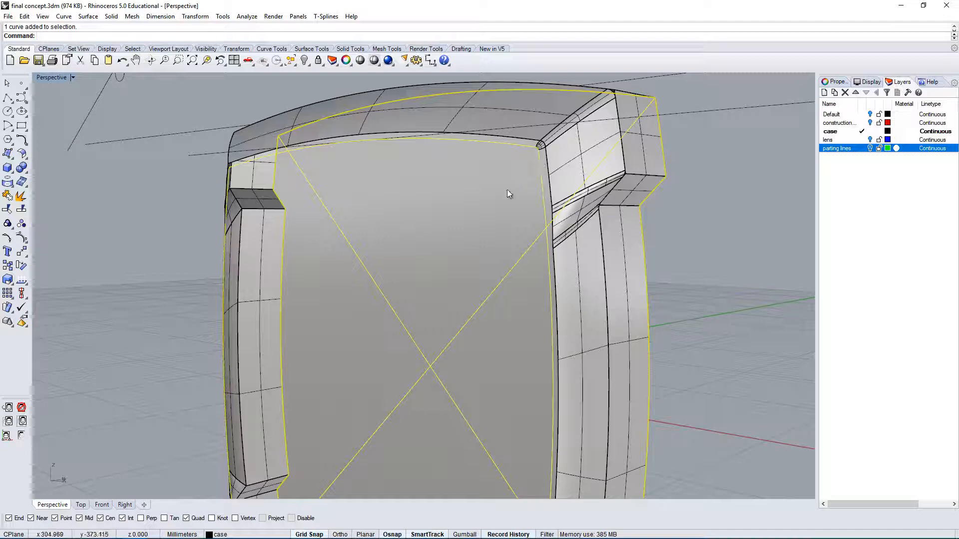
left_click(508, 192, "ctrl")
scroll(444, 291, "down", 3)
scroll(511, 457, "up", 10)
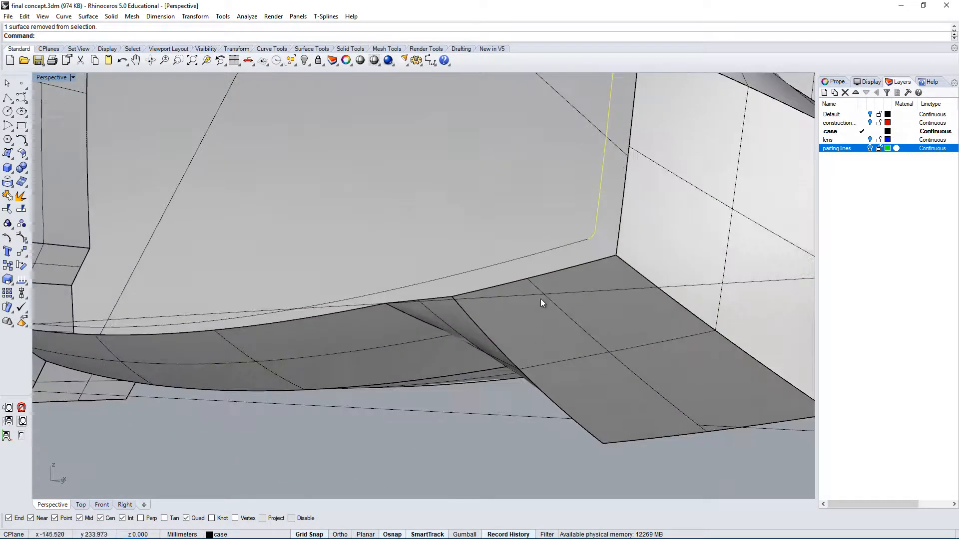
left_click(539, 254, "shift")
scroll(538, 252, "down", 8)
right_click_drag(350, 289, 448, 285)
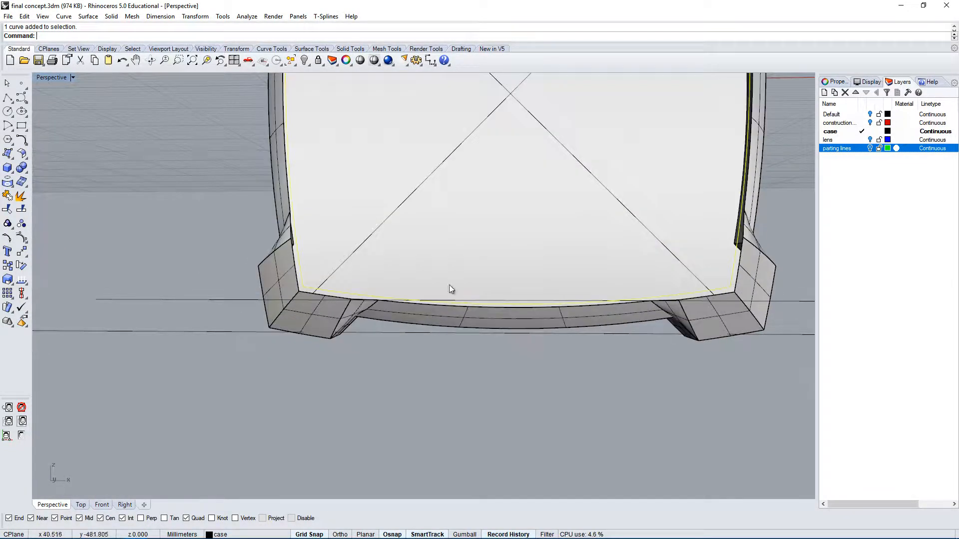
Step: Copy the selected border curves straight out in front of the panel, away from the case
scroll(564, 228, "down", 7)
right_click_drag(613, 191, 493, 211)
right_click_drag(349, 133, 407, 170)
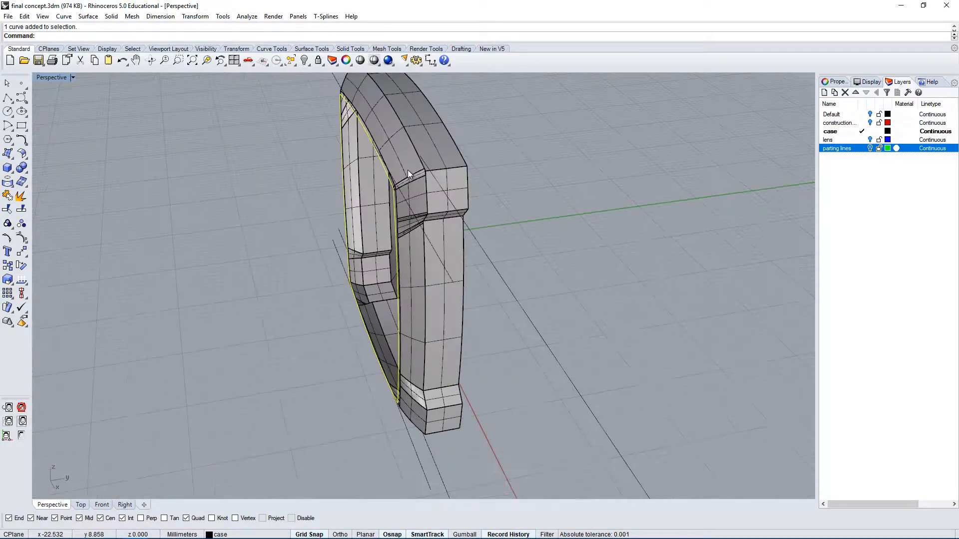
type("Cop")
left_click(64, 43)
left_click(336, 364)
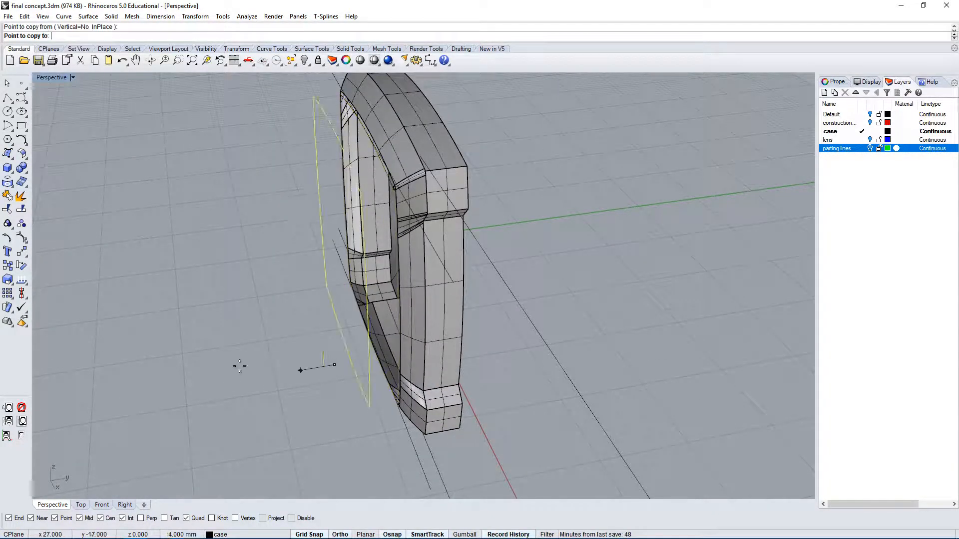
left_click(236, 373)
Step: Switch to the four-viewport layout and bring the case's rounded panel corner into the Perspective view
double_click(52, 79)
scroll(296, 339, "down", 2)
right_click_drag(296, 338, 260, 348)
right_click_drag(660, 157, 614, 145)
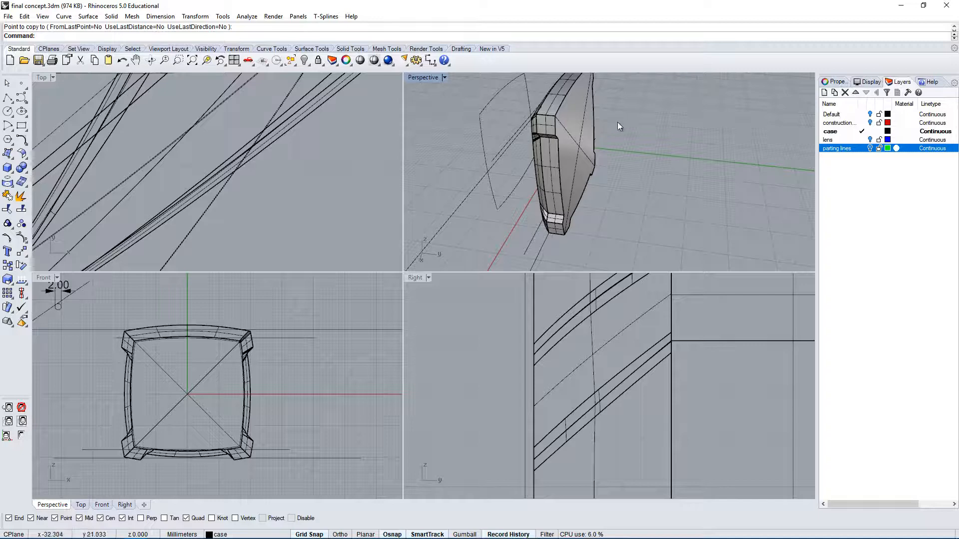
right_click_drag(407, 159, 490, 149)
scroll(642, 92, "up", 5)
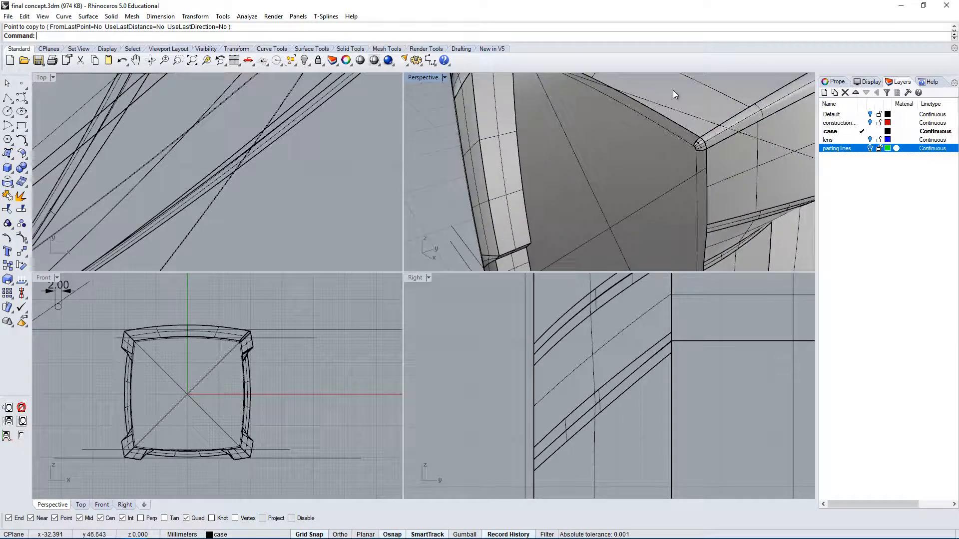
Step: Create a square surface about 10 mm wide from four corner points beside the case in the Front view
left_click(20, 155)
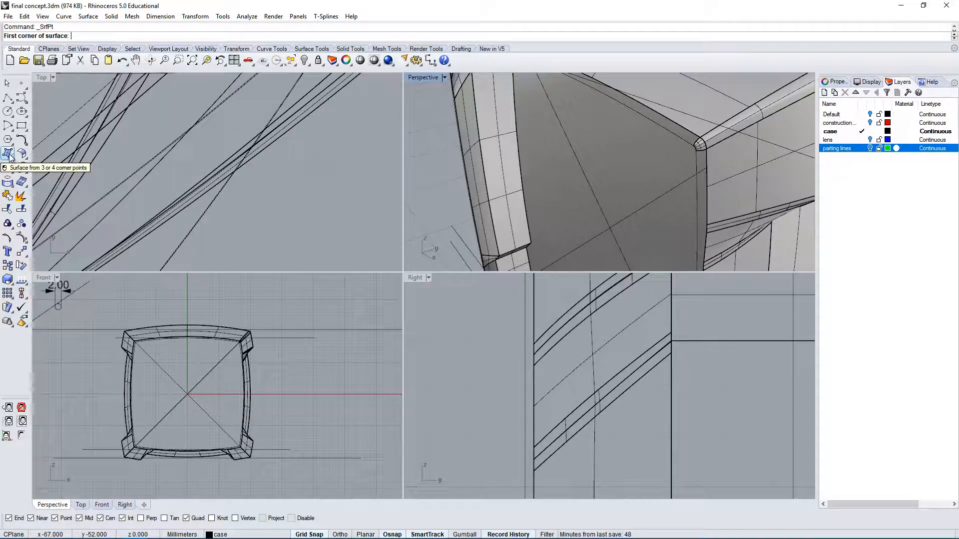
scroll(310, 334, "down", 4)
right_click_drag(338, 305, 268, 331)
scroll(267, 332, "up", 8)
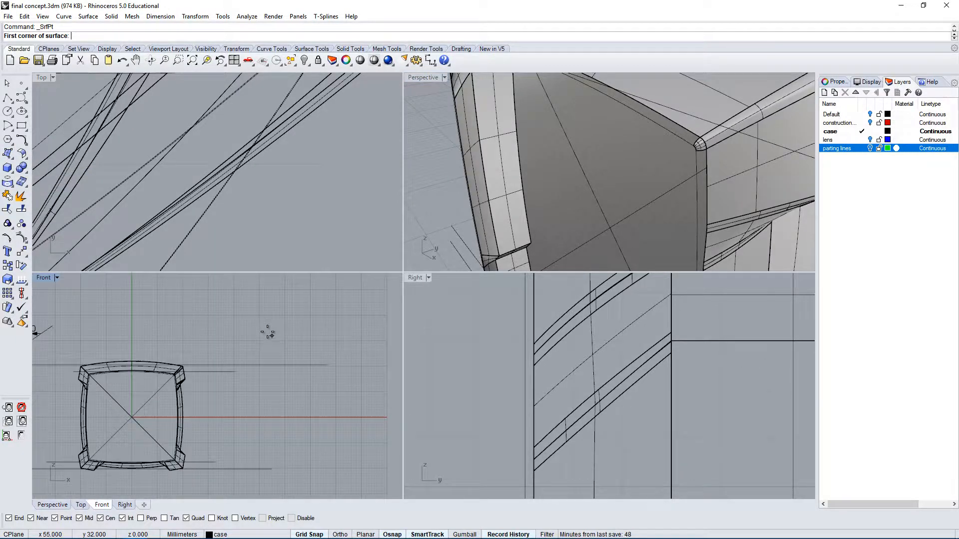
left_click(254, 302)
left_click(302, 302)
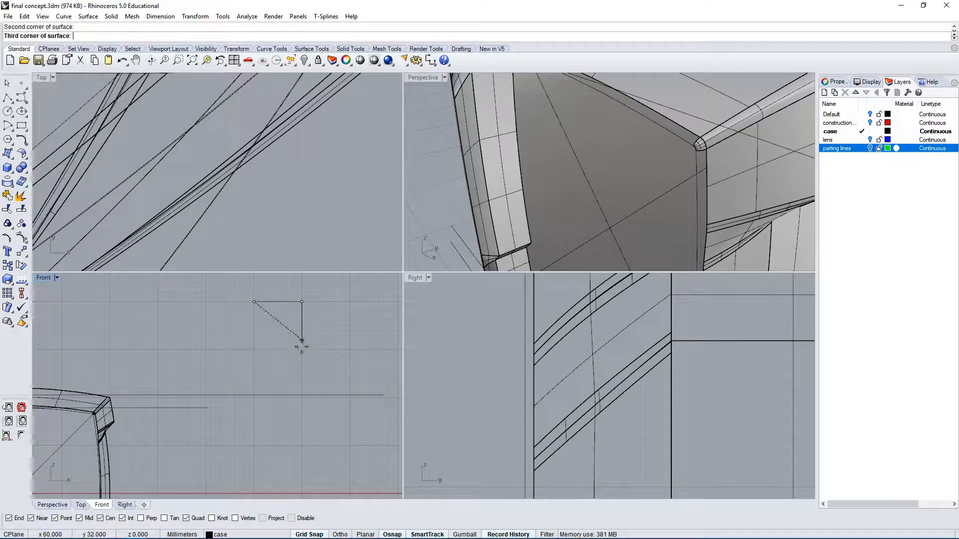
left_click(302, 350)
left_click(253, 350)
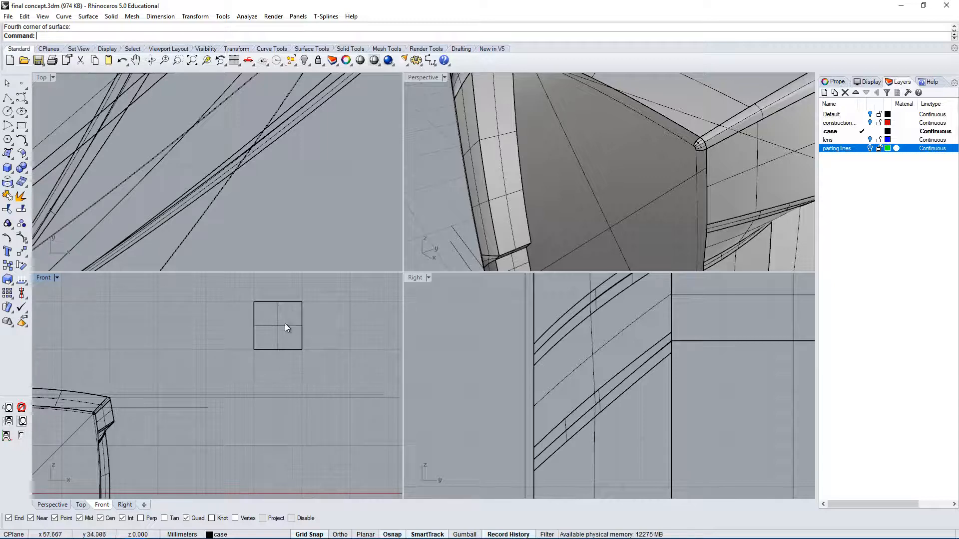
Step: Move the square surface in the Front view so it is centred on the diagonals of the case's front panel
left_click(293, 330)
scroll(293, 330, "down", 4)
type("M")
key("Return")
scroll(258, 335, "up", 6)
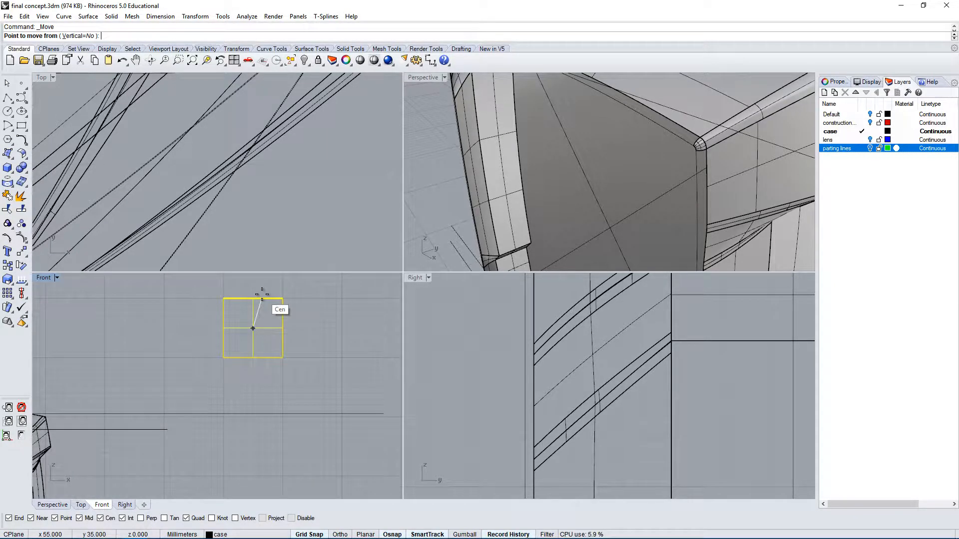
left_click(261, 296)
scroll(267, 294, "down", 8)
scroll(100, 424, "up", 12)
scroll(157, 349, "up", 2)
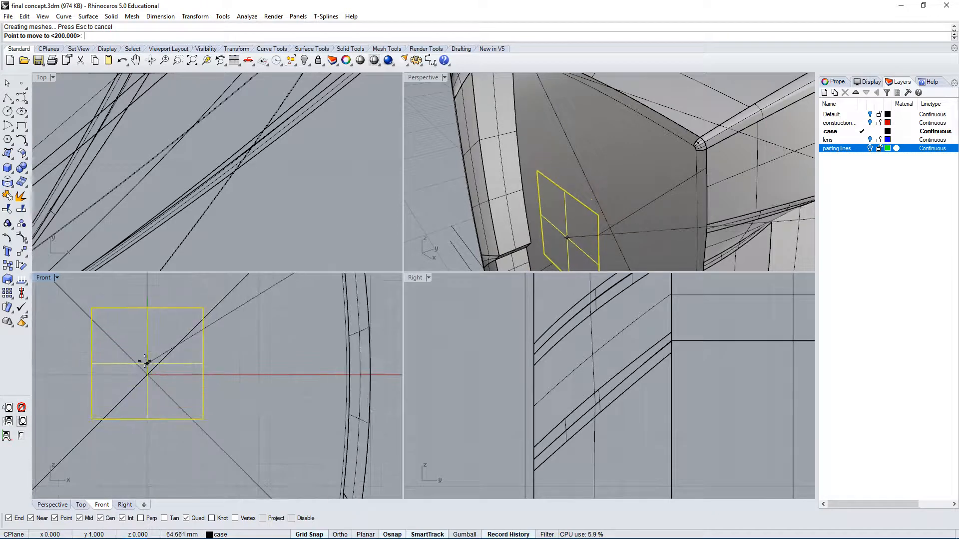
left_click(147, 374)
Step: Move the square surface straight forward out of the case in the Right view and place it just ahead of the front face
right_click_drag(592, 163, 547, 179)
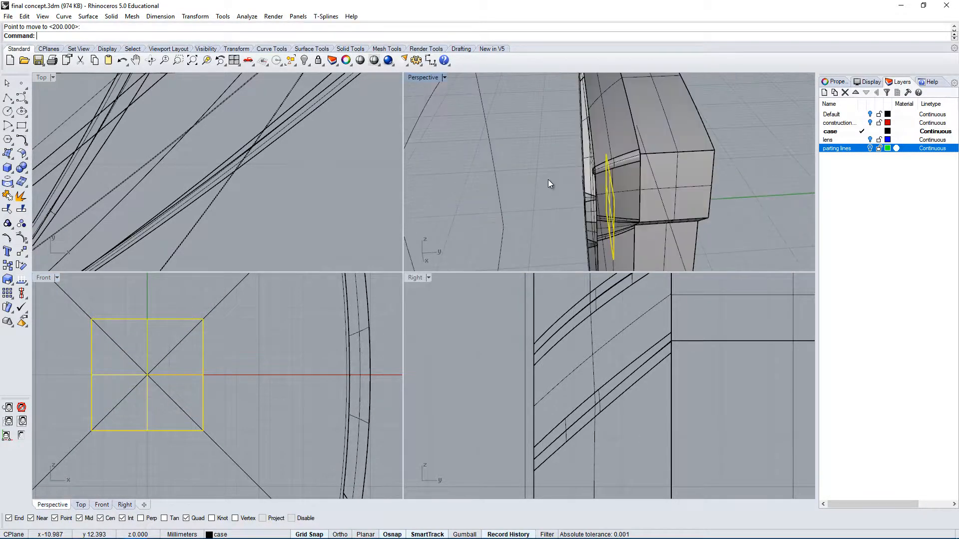
type("m")
key("Return")
scroll(612, 360, "down", 12)
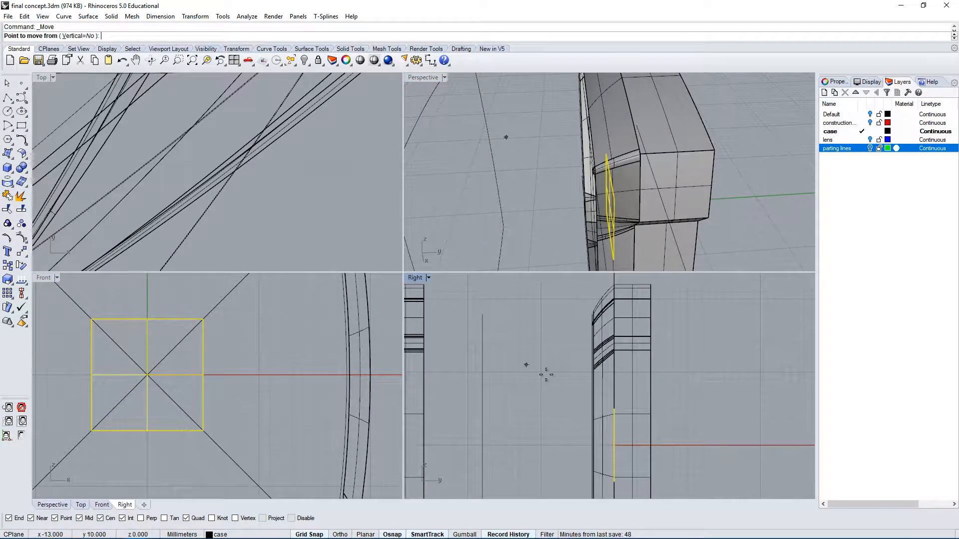
left_click(555, 387)
left_click(530, 383)
scroll(583, 409, "up", 3)
key("Return")
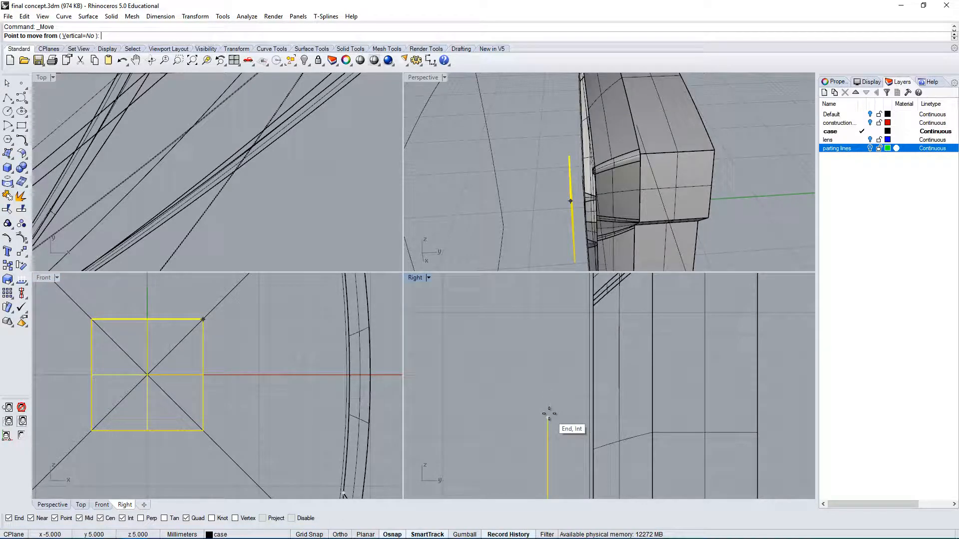
left_click(548, 378)
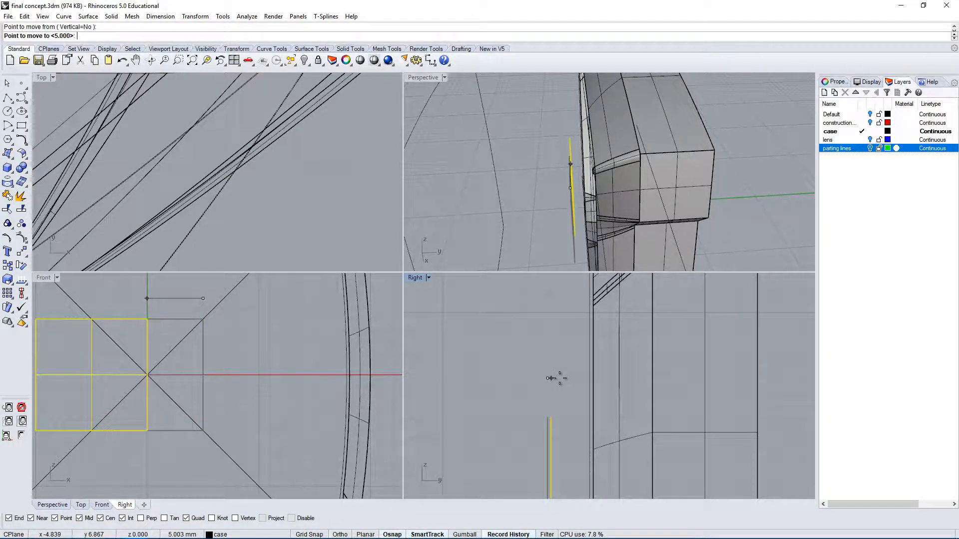
left_click(588, 378)
right_click_drag(559, 214, 608, 190)
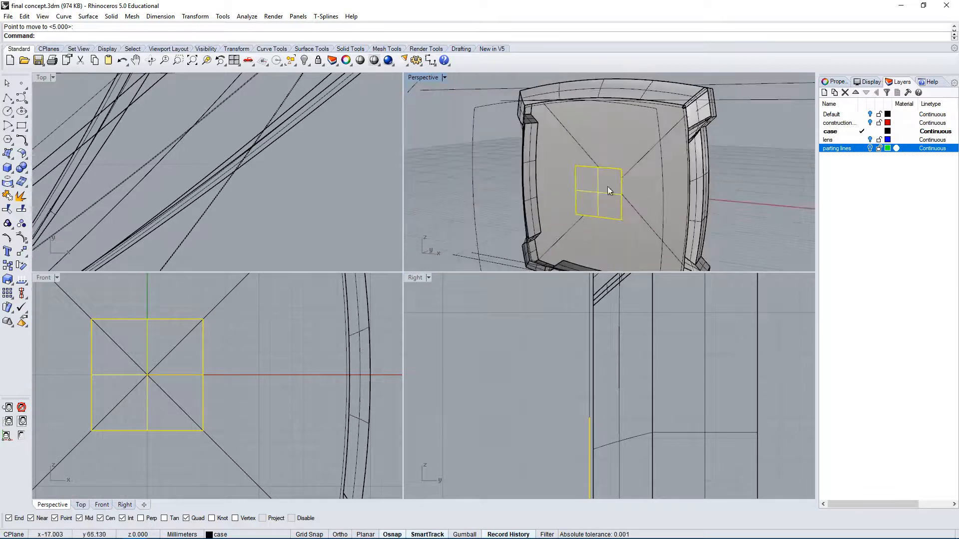
Step: Scale the square surface up from its centre until it covers the whole front of the case
right_click_drag(139, 374, 229, 357)
type("Scale")
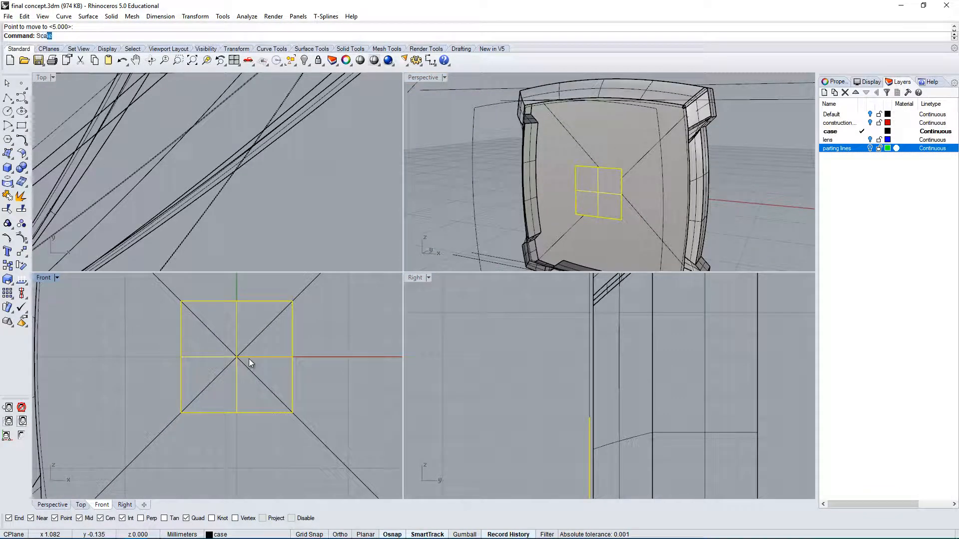
key("Return")
scroll(220, 314, "down", 5)
left_click(219, 321)
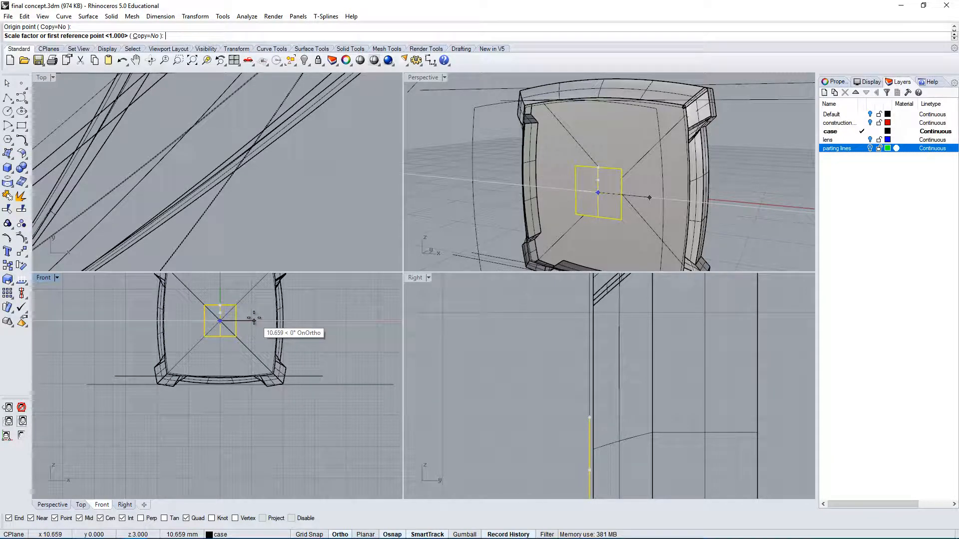
left_click(254, 320)
left_click(359, 324)
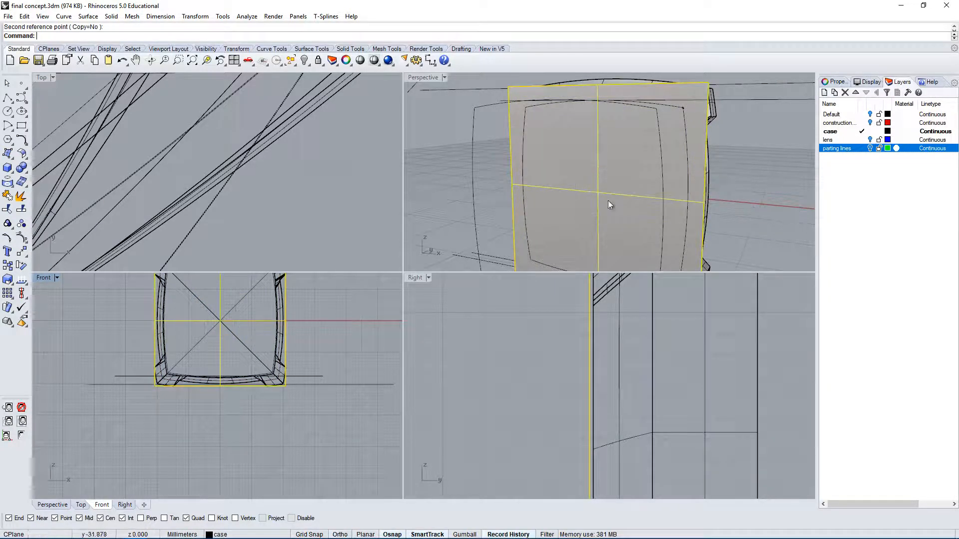
right_click_drag(607, 200, 516, 102)
key("Escape")
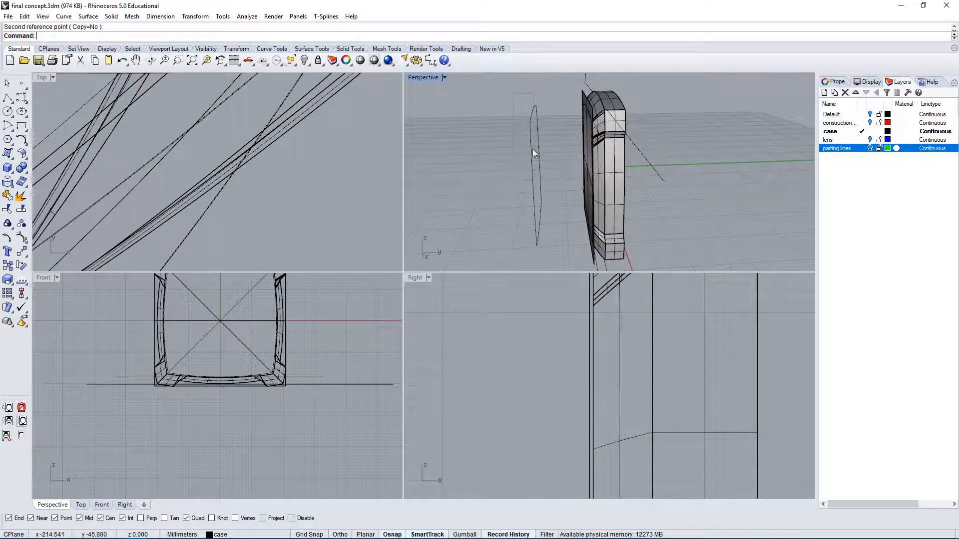
Step: Trim away the part of the enlarged surface outside the four copied border curves, working in the Front view
left_click_drag(560, 265, 562, 265)
right_click_drag(552, 200, 602, 180)
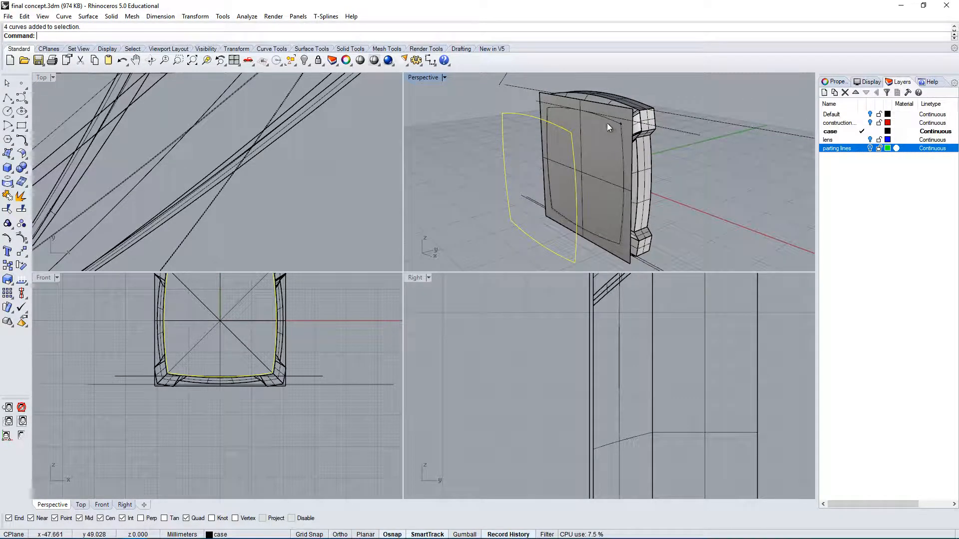
right_click_drag(414, 247, 645, 150)
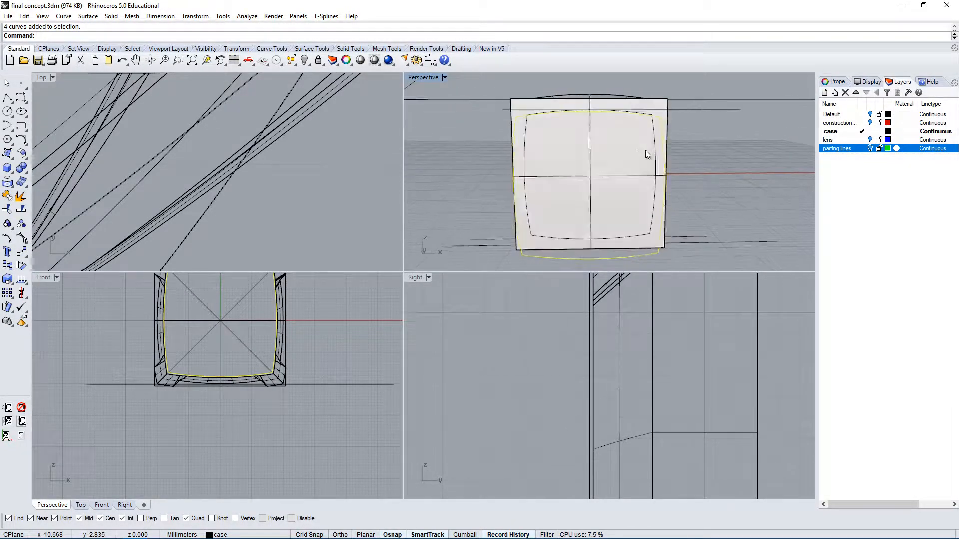
right_click_drag(326, 344, 315, 387)
type("T")
key("Return")
scroll(274, 290, "up", 5)
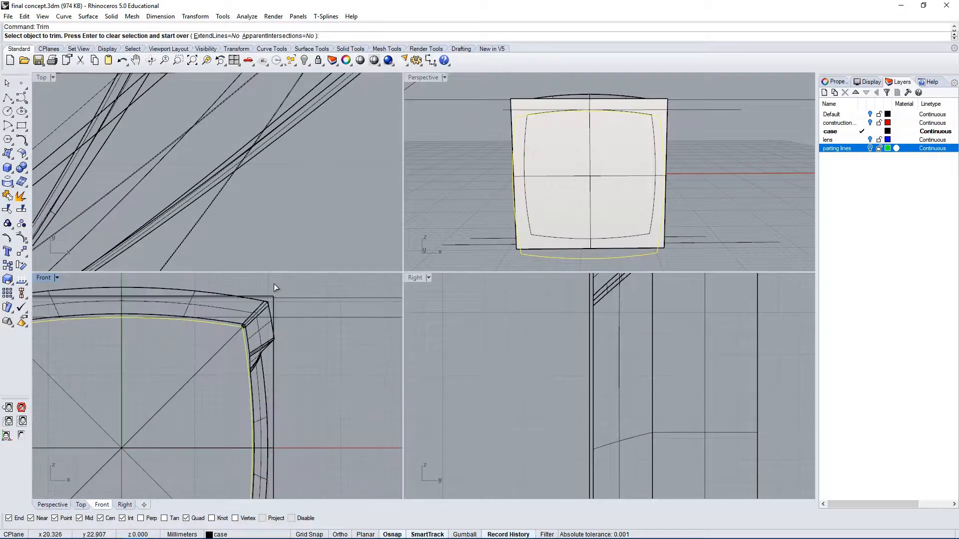
right_click_drag(628, 165, 540, 161)
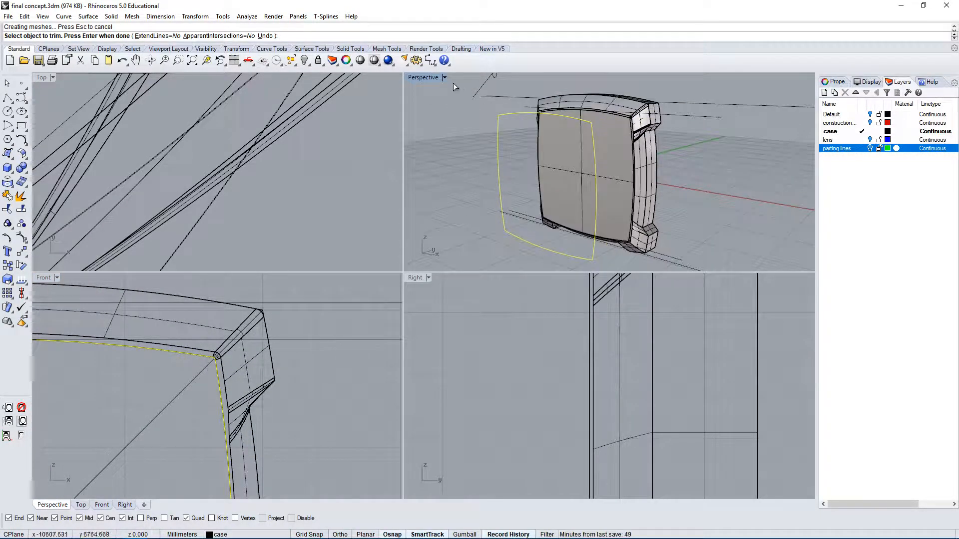
double_click(427, 79)
scroll(452, 154, "up", 4)
right_click_drag(452, 154, 511, 208)
scroll(93, 173, "up", 3)
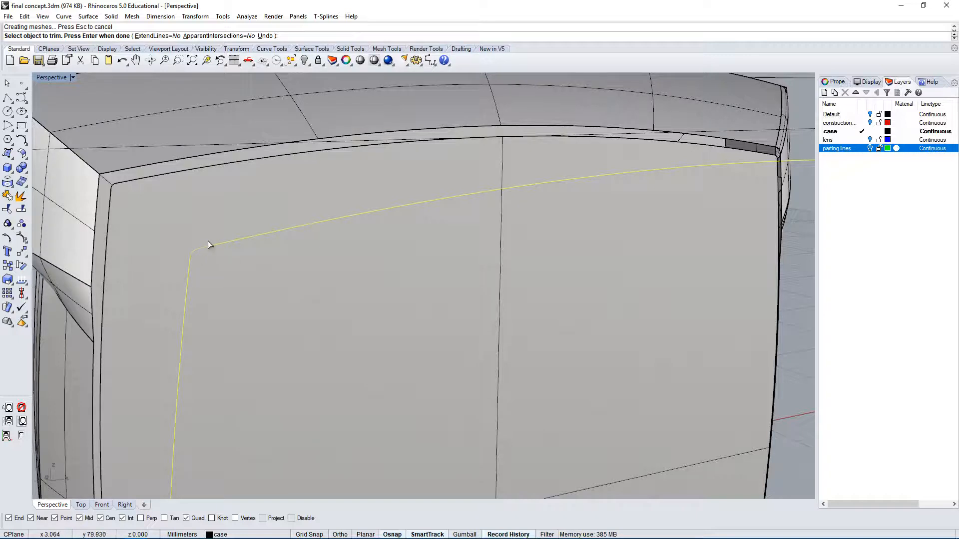
key("Return")
Step: Delete the copied border curves in front of the case
right_click_drag(247, 268, 300, 268)
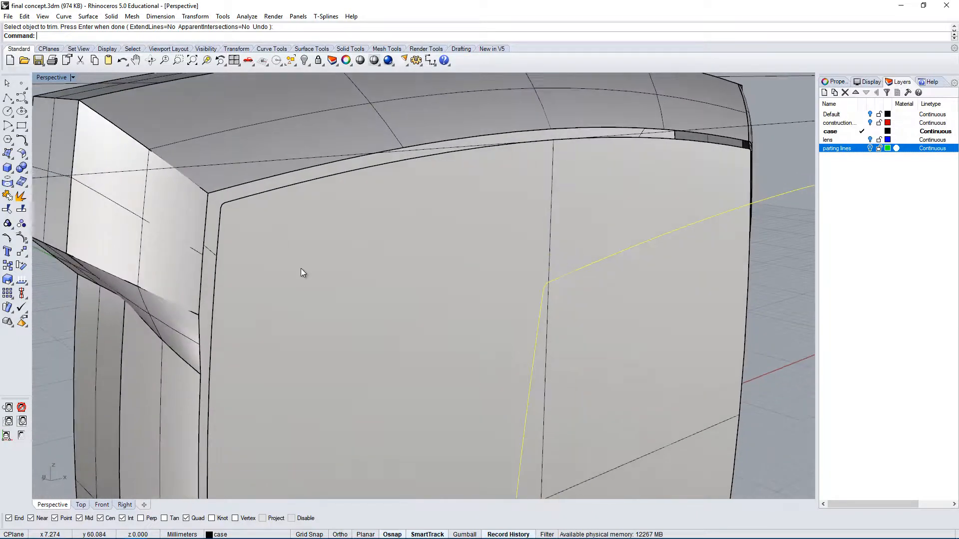
key("Delete")
scroll(240, 187, "up", 7)
scroll(357, 210, "up", 5)
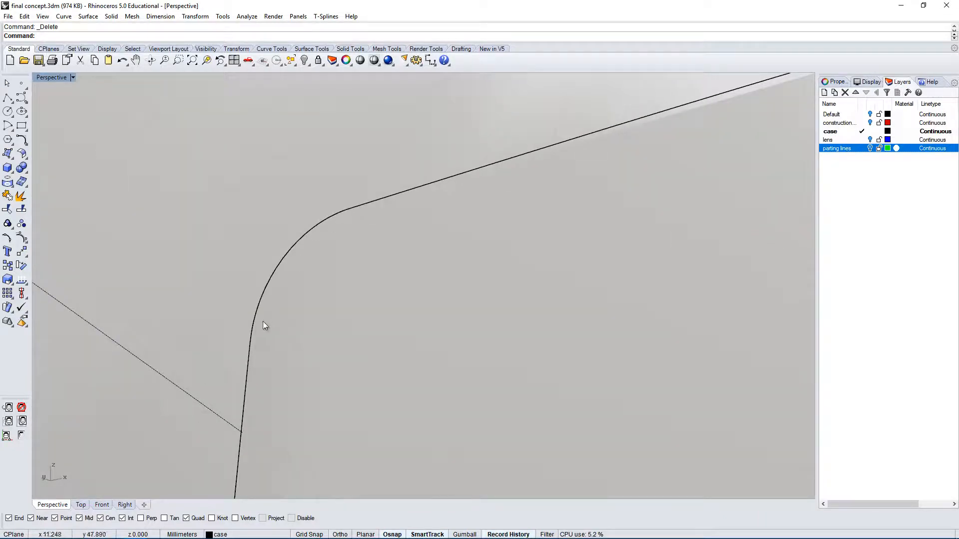
scroll(331, 212, "down", 8)
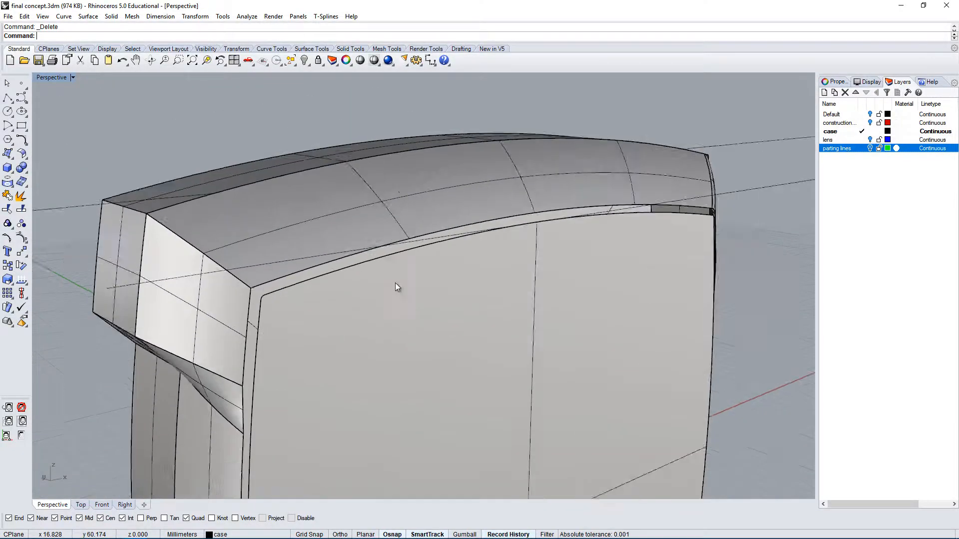
Step: Delete the small rounded corner surface at the upper corner of the case's front border
right_click_drag(395, 283, 566, 230)
scroll(565, 230, "down", 5)
scroll(662, 261, "up", 7)
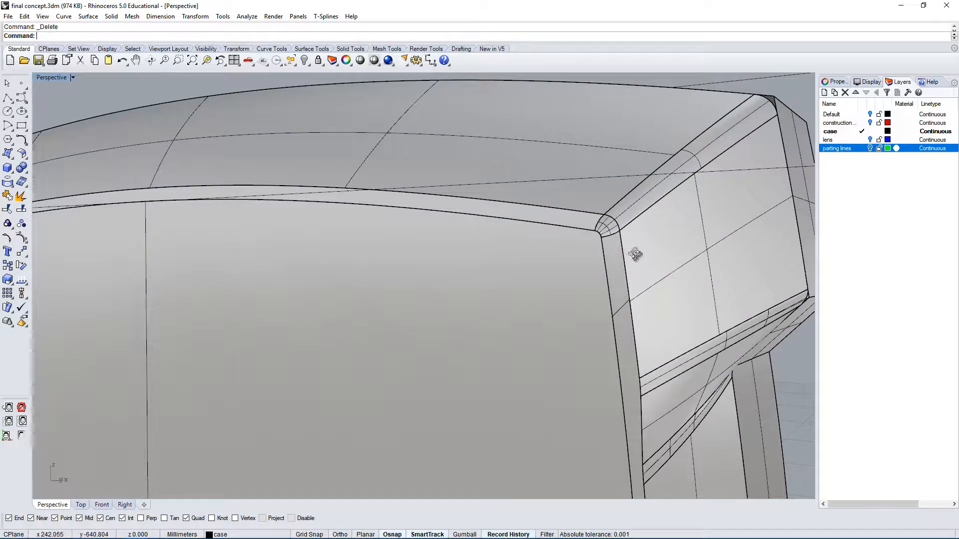
right_click_drag(635, 254, 619, 243)
scroll(595, 213, "up", 3)
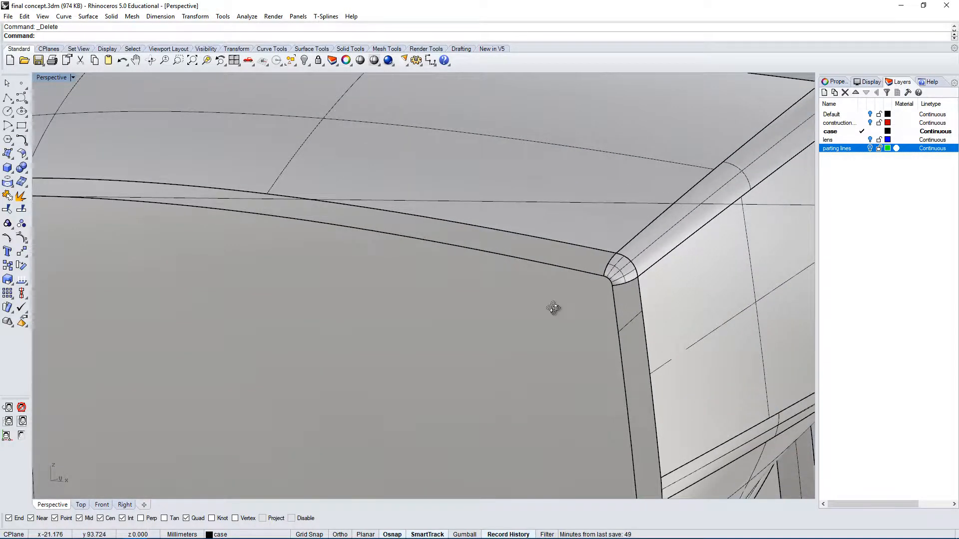
right_click_drag(554, 308, 489, 259)
left_click(535, 225)
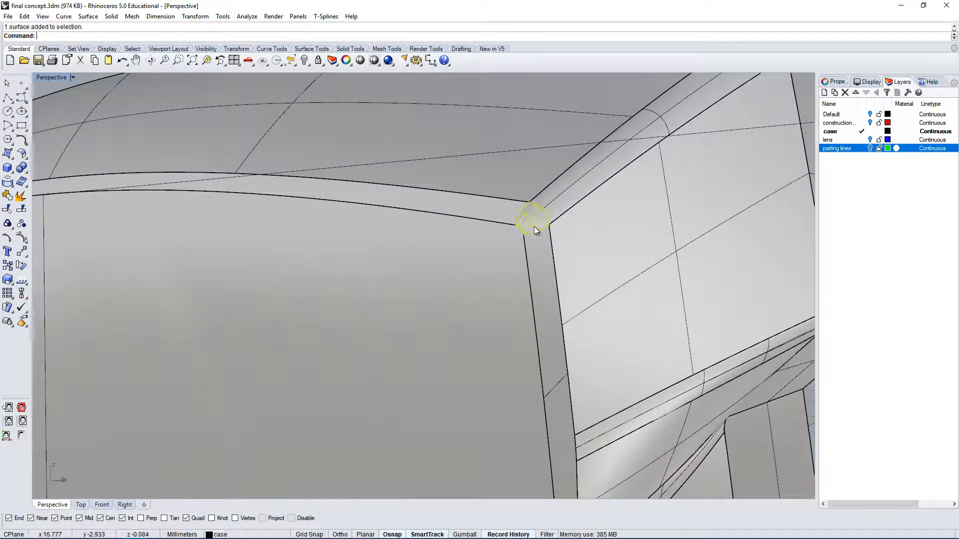
key("Delete")
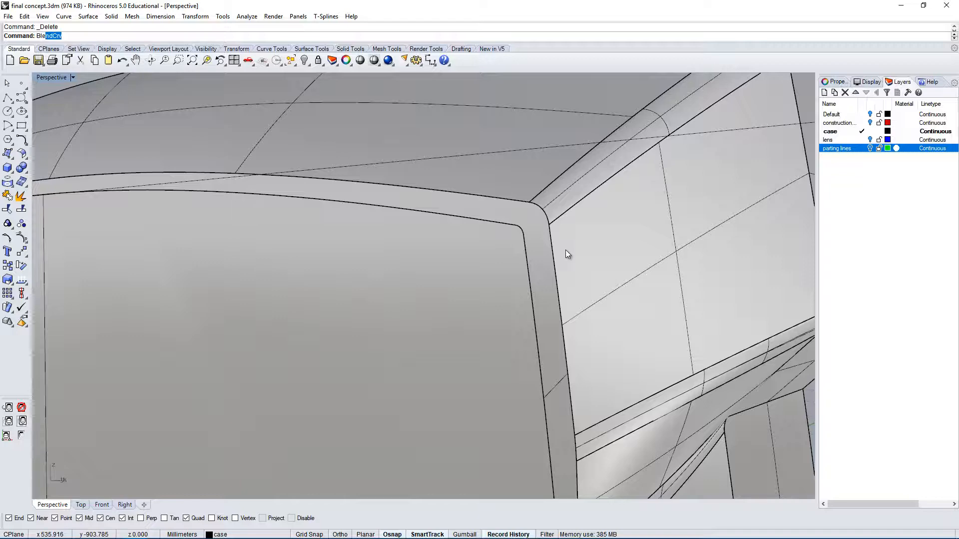
Step: Try to blend curves from the trimmed panel's corner edge, then undo the corner surface deletion
type("Ble")
key("Return")
left_click(520, 230)
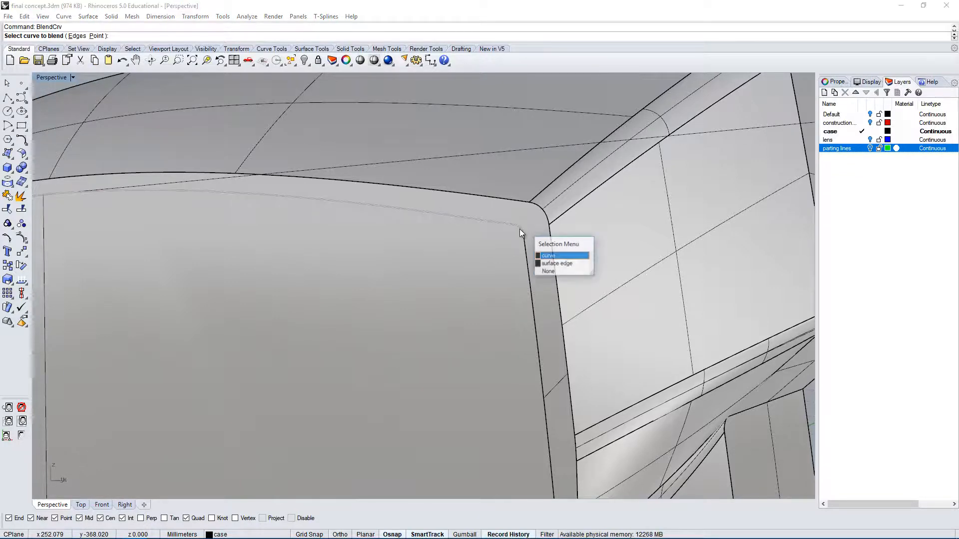
left_click(554, 264)
right_click_drag(552, 262, 691, 250)
key("Escape")
key("ctrl+z")
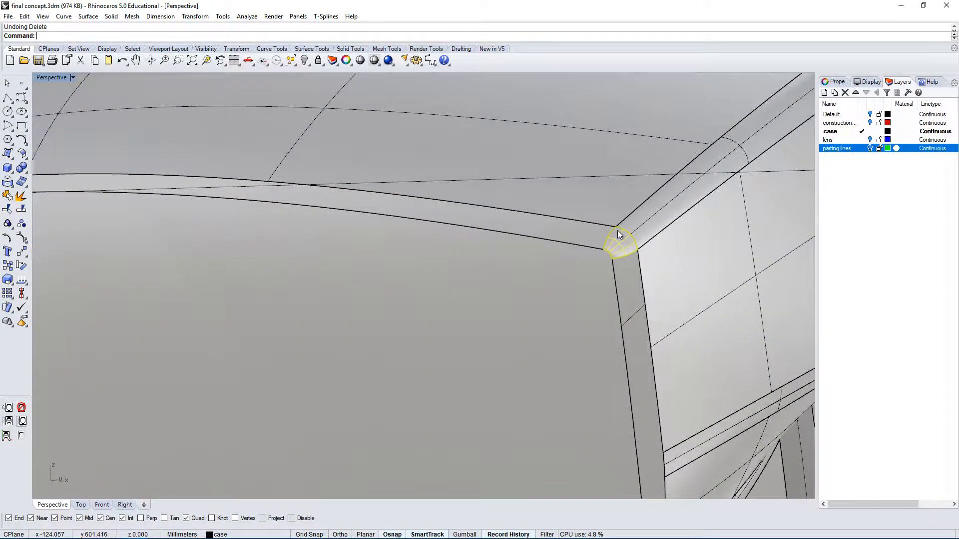
Step: Explode only the upper copied border curve in front of the case, then undo the explode
scroll(620, 235, "down", 7)
right_click_drag(620, 235, 585, 261)
right_click_drag(327, 250, 232, 278)
scroll(404, 259, "down", 7)
left_click(197, 229)
left_click_drag(193, 241, 138, 287)
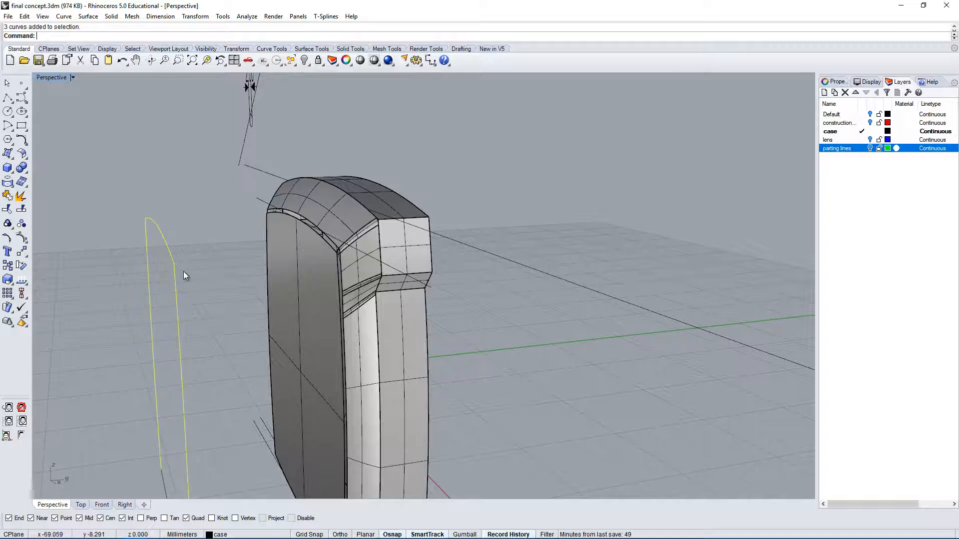
right_click_drag(184, 271, 181, 275)
left_click(166, 271)
left_click(159, 241)
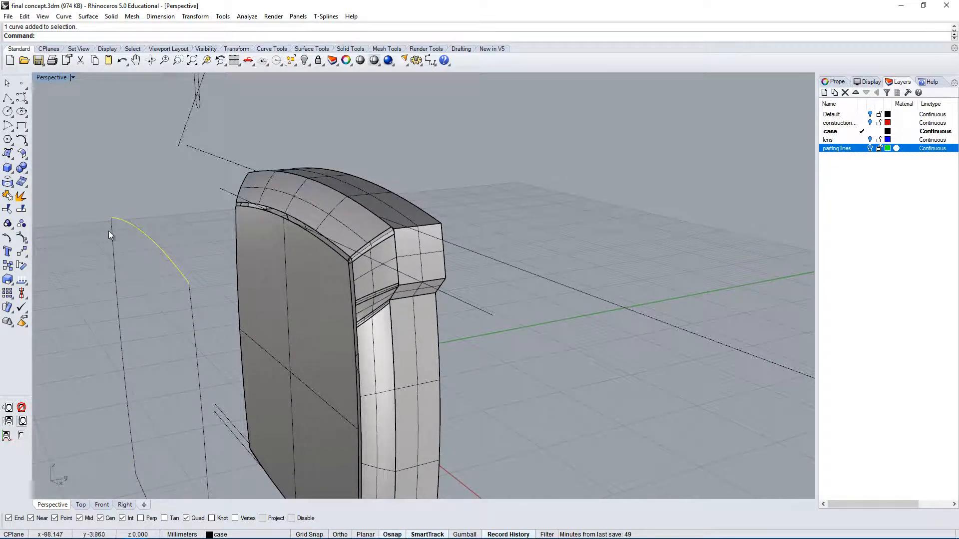
right_click_drag(109, 231, 297, 302)
scroll(269, 274, "up", 4)
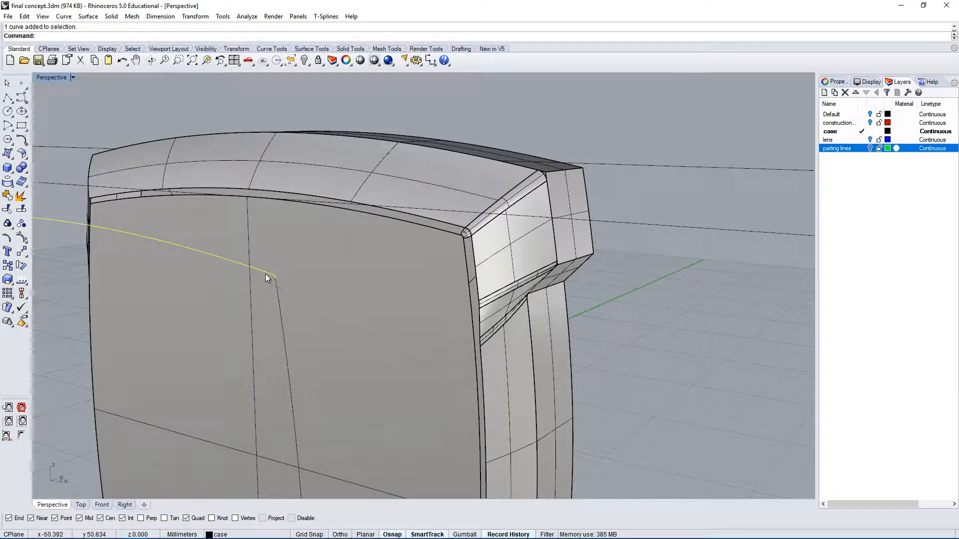
left_click(21, 196)
right_click_drag(275, 299, 314, 322)
key("ctrl+z")
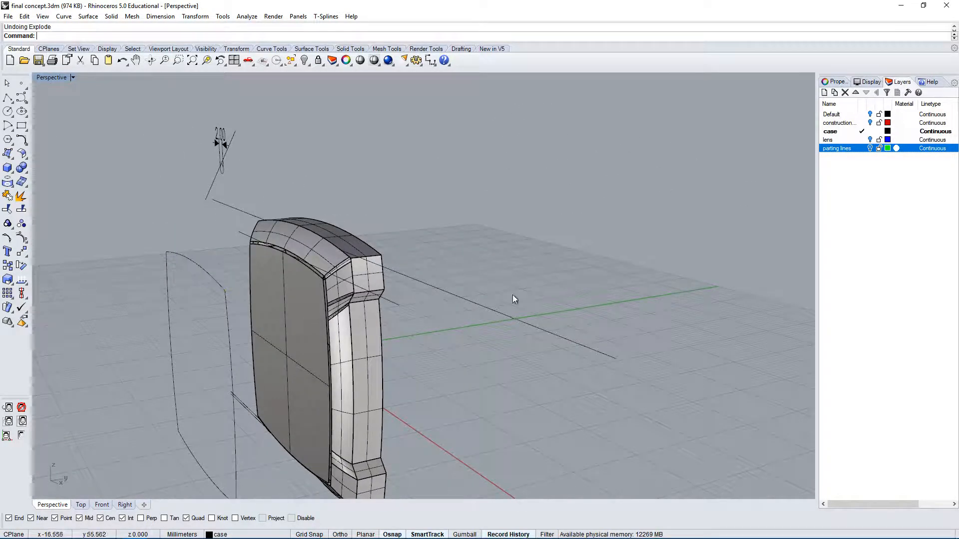
Step: Undo the trim of the large square surface and explode all four copied border curves
left_click(585, 278)
right_click_drag(585, 278, 444, 285)
left_click_drag(253, 209, 173, 476)
left_click(21, 195)
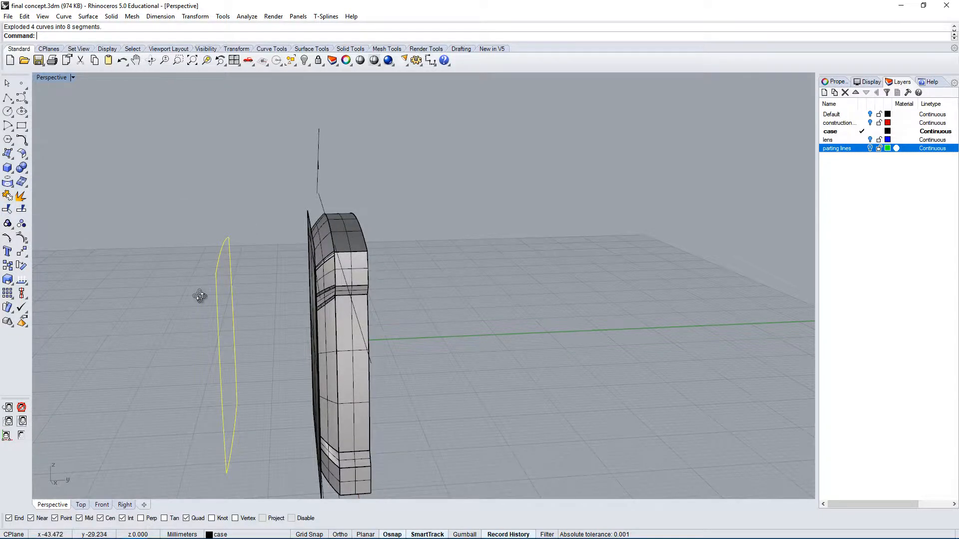
right_click_drag(200, 296, 341, 302)
right_click_drag(454, 296, 349, 311)
Step: Trim the large square surface with the exploded copied border curves, removing everything outside the case's front outline
left_click(166, 293)
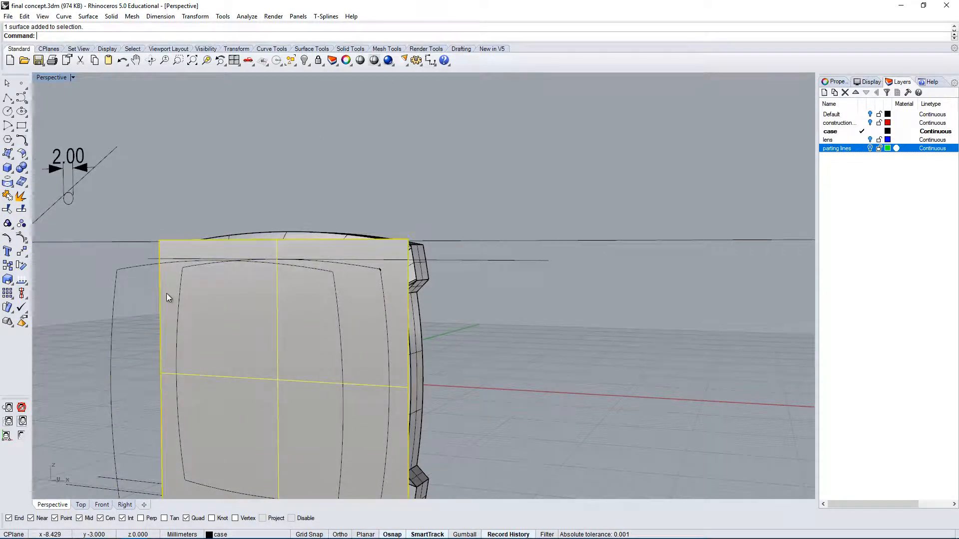
double_click(50, 78)
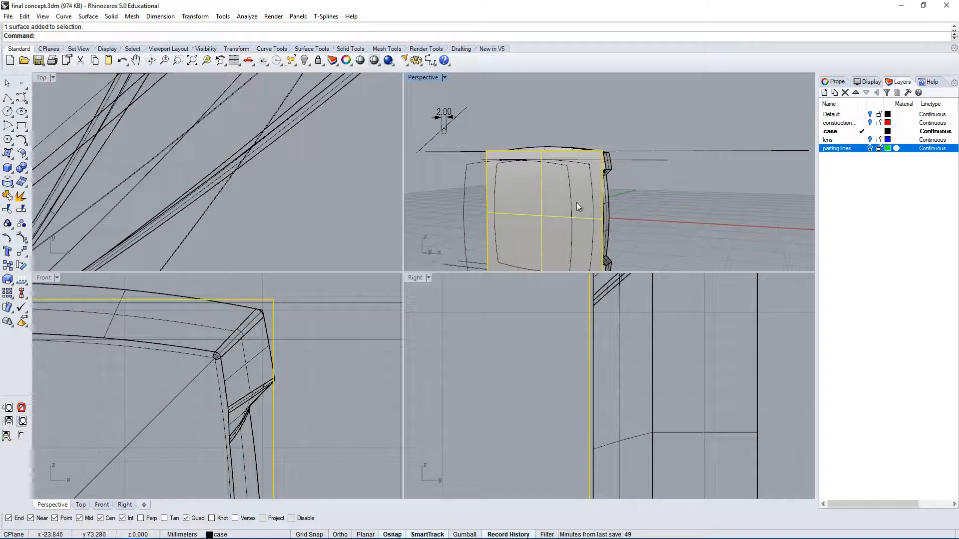
right_click_drag(294, 356, 306, 371)
scroll(218, 382, "up", 2)
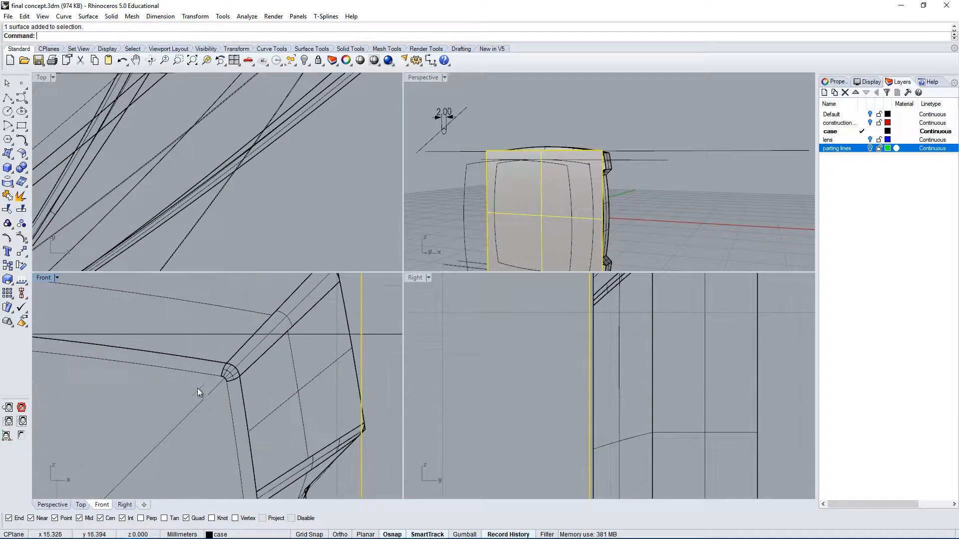
scroll(228, 386, "down", 1)
right_click_drag(229, 385, 177, 395)
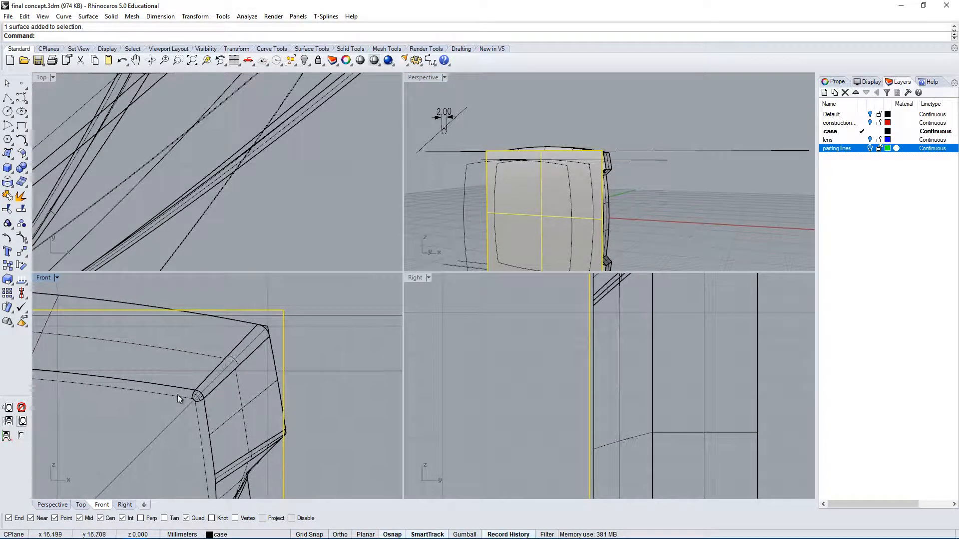
type("trim")
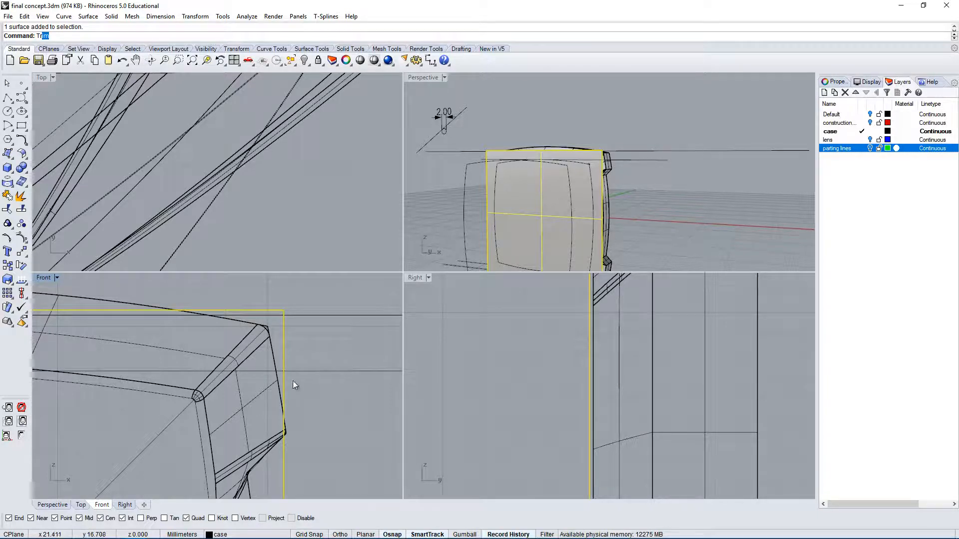
key("Return")
right_click_drag(518, 181, 494, 199)
left_click(514, 200)
key("Return")
key("Return")
left_click(517, 235)
right_click_drag(136, 385, 225, 350)
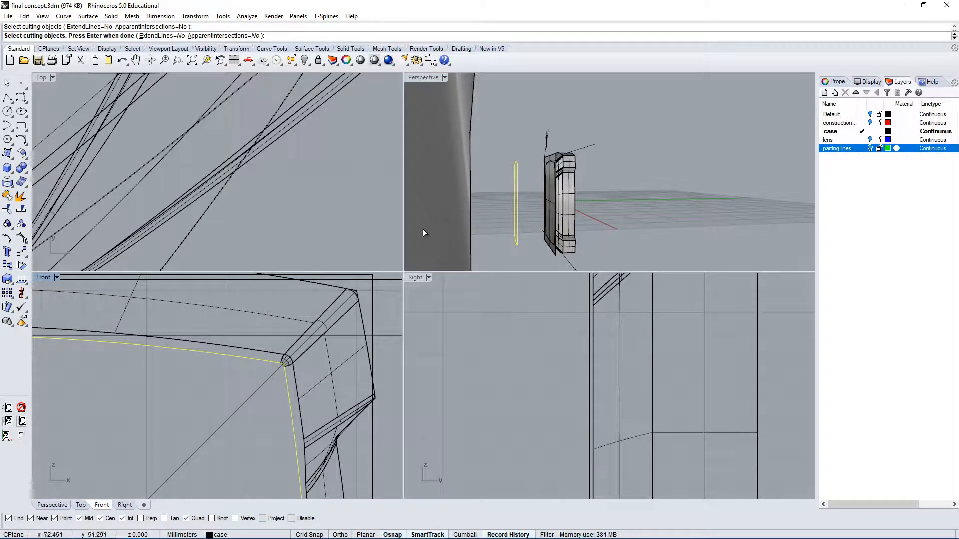
key("Return")
right_click_drag(423, 229, 522, 210)
scroll(365, 305, "down", 4)
right_click_drag(365, 304, 350, 362)
left_click(349, 363)
key("Return")
Step: Delete the copied border curves standing in front of the case
right_click_drag(553, 188, 482, 134)
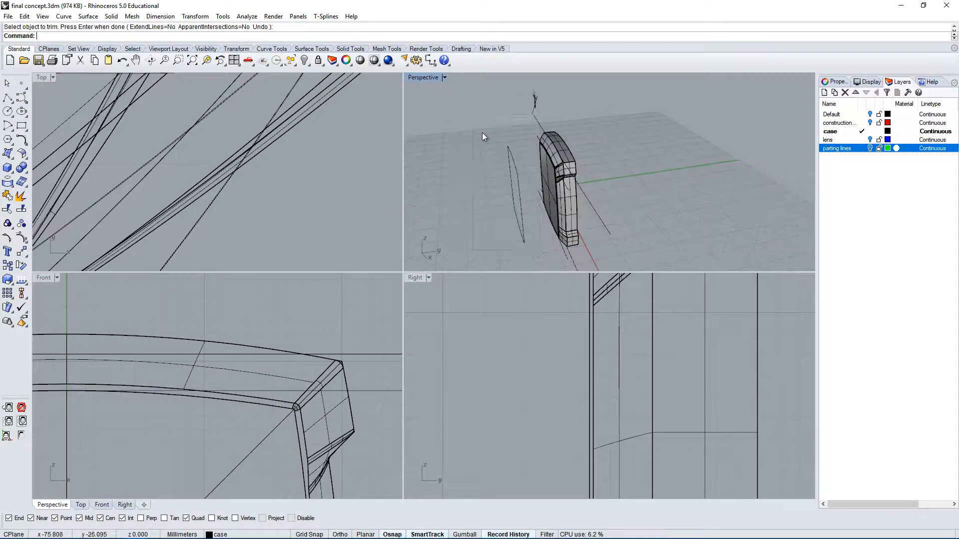
left_click(515, 192)
key("Delete")
Step: Delete the small rounded corner surface between the trimmed front panel and the case's upper corner
double_click(423, 78)
right_click_drag(280, 250, 390, 299)
scroll(390, 300, "up", 4)
left_click(389, 339)
right_click_drag(390, 340, 435, 323)
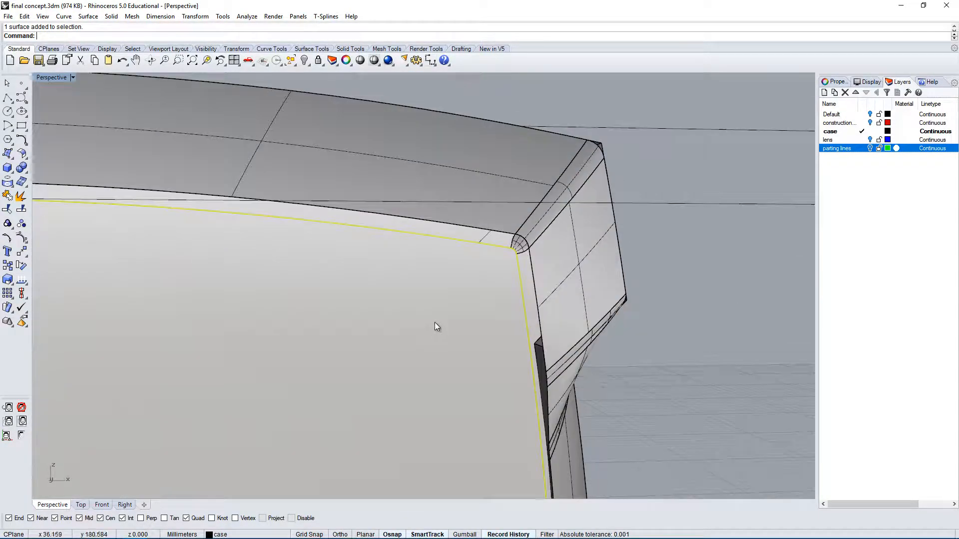
key("Delete")
Step: Create a surface blend from the front panel's rounded corner edge to the case's corner fillet edge, with Tangency at both ends
right_click_drag(549, 236, 529, 238)
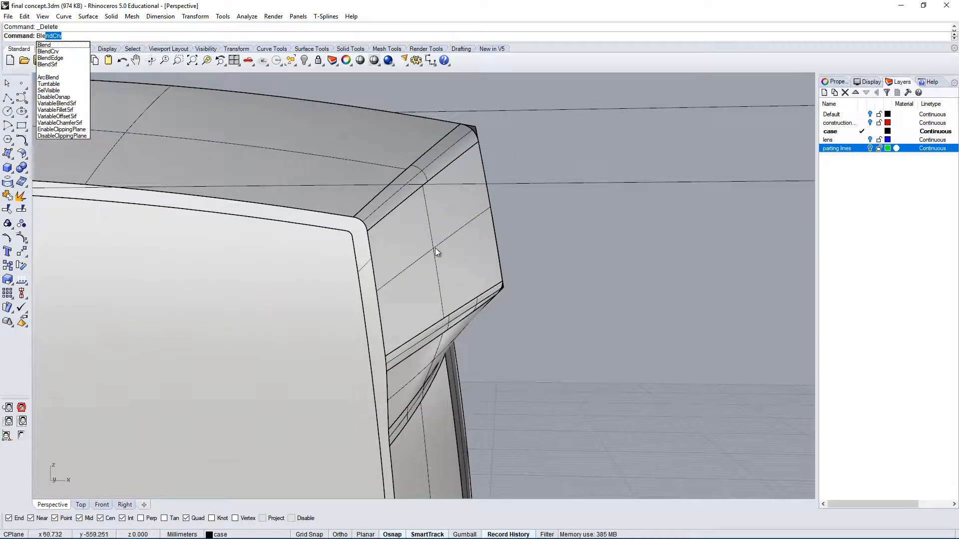
left_click(63, 63)
scroll(330, 215, "up", 4)
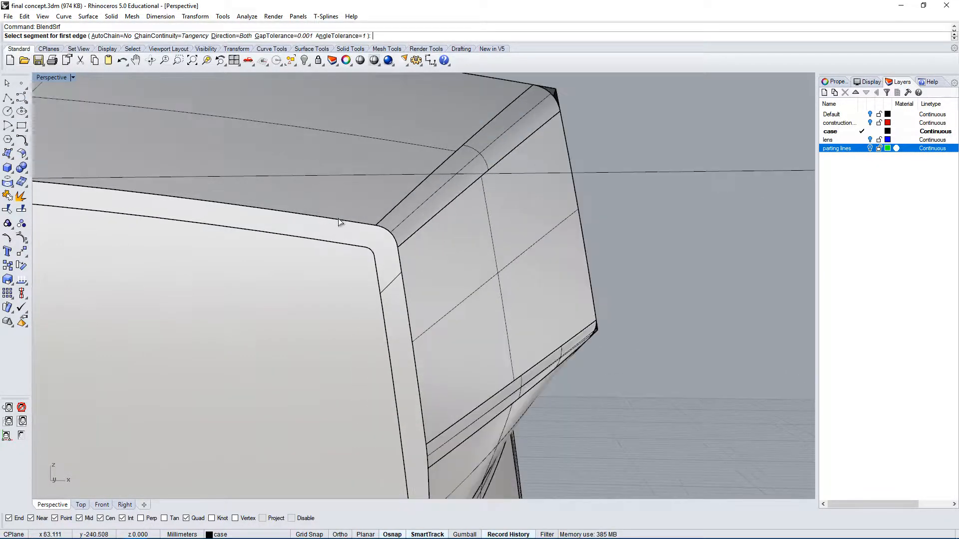
left_click(375, 255)
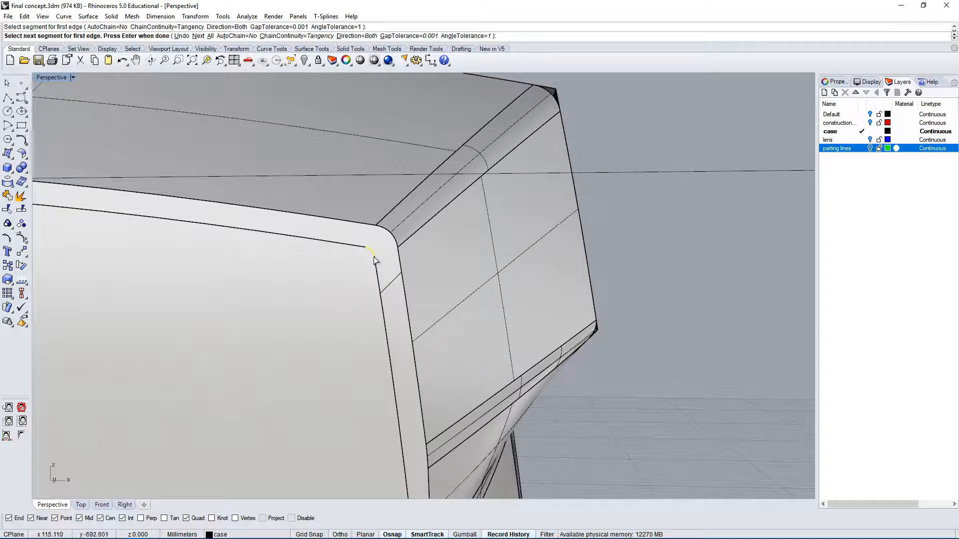
key("Return")
left_click(399, 242)
key("Return")
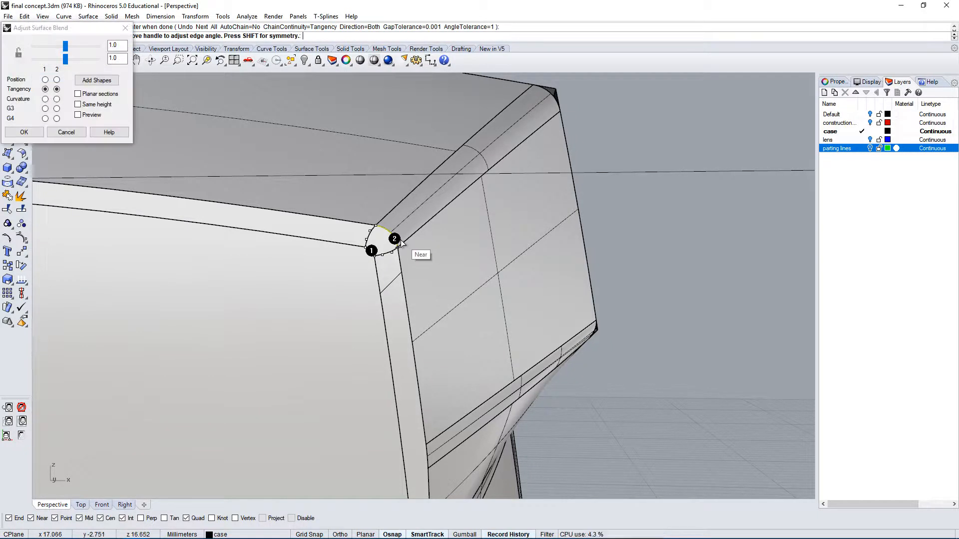
left_click(23, 132)
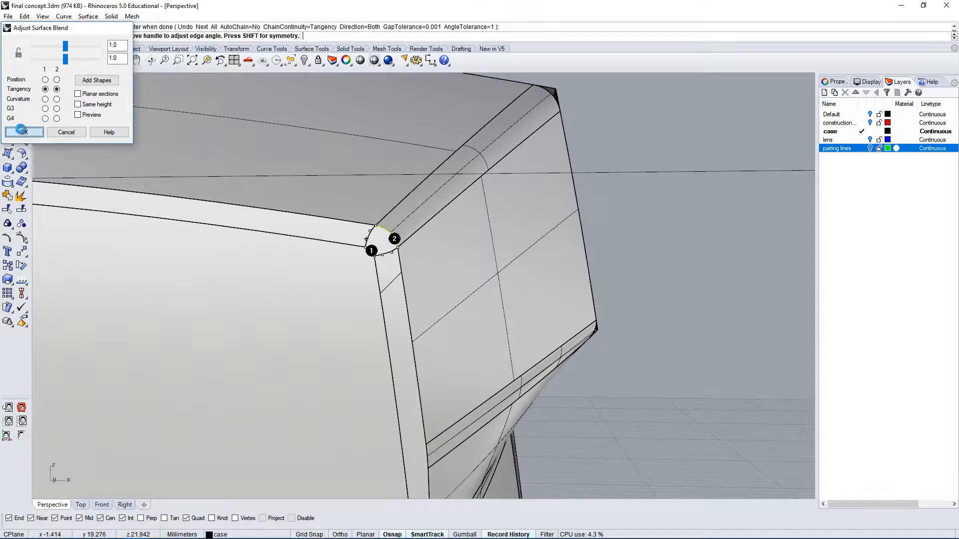
right_click_drag(490, 285, 431, 262)
scroll(430, 224, "down", 7)
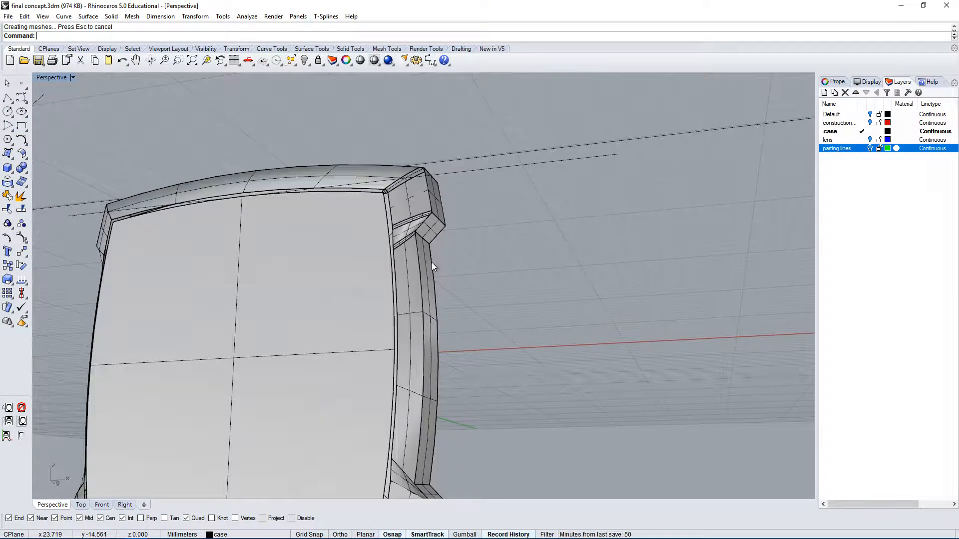
key("Return")
left_click(387, 214)
scroll(386, 212, "down", 3)
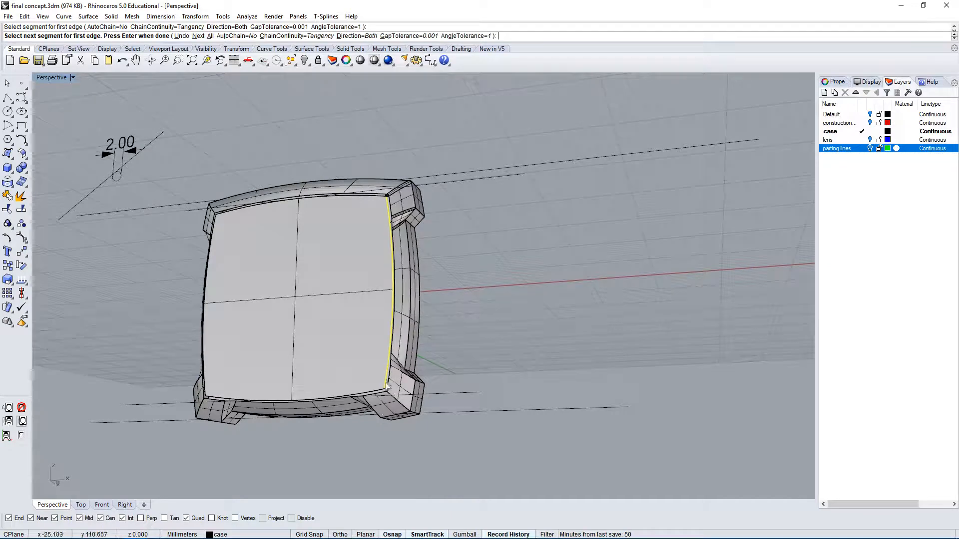
right_click_drag(417, 284, 375, 306)
scroll(360, 254, "up", 8)
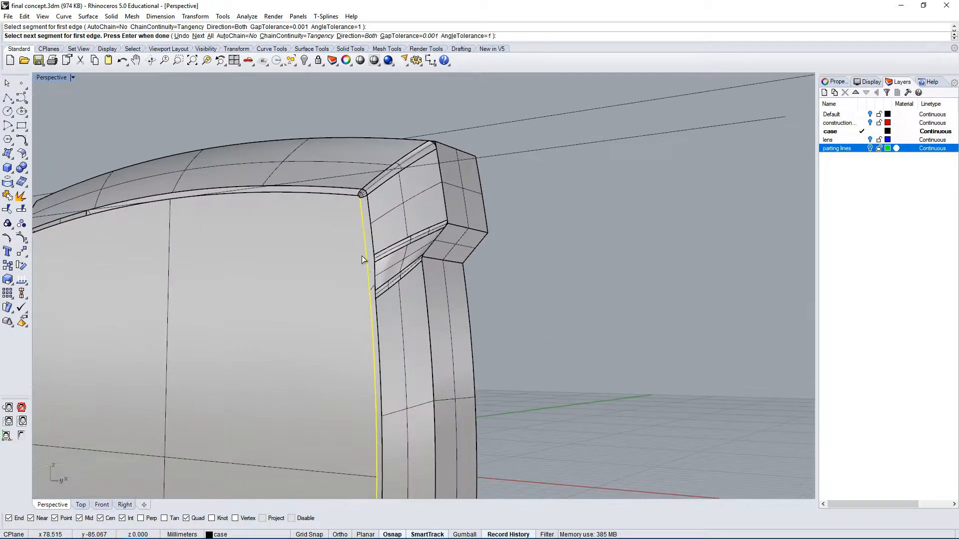
scroll(378, 259, "up", 4)
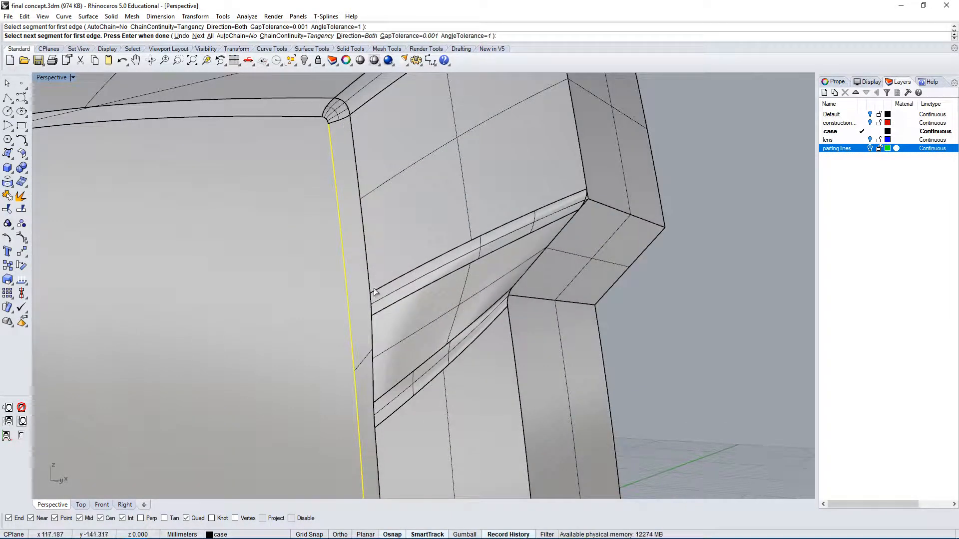
key("Escape")
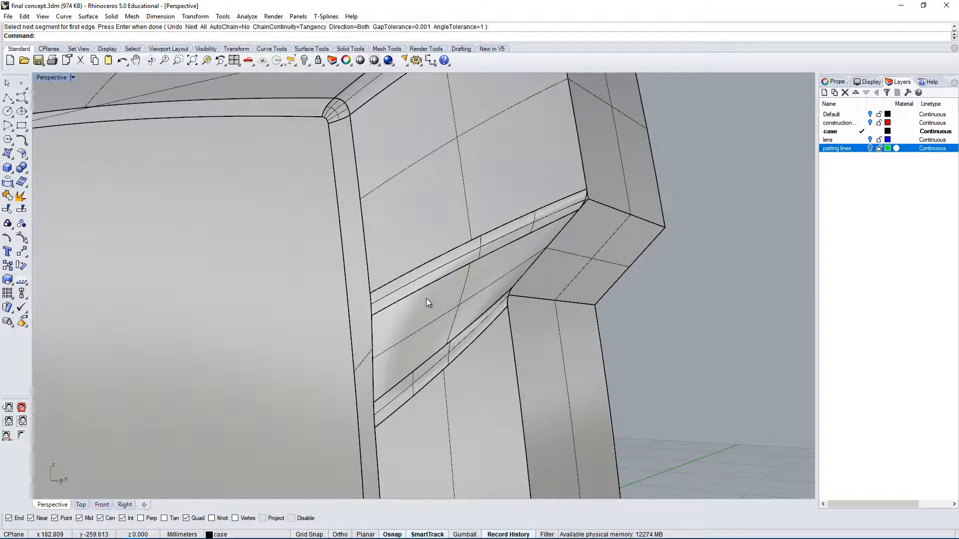
Step: Try a two-rail sweep between the panel's side edge and the case's upper side edge, using the corner blend's edge as cross section
right_click_drag(388, 308, 367, 295)
right_click_drag(248, 195, 247, 167)
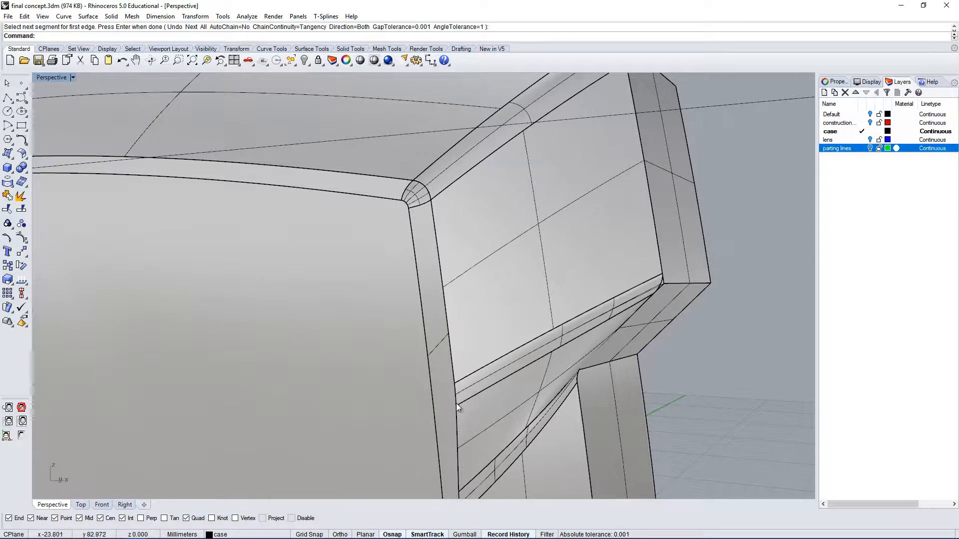
right_click_drag(457, 403, 435, 396, "shift")
type("Sweep2")
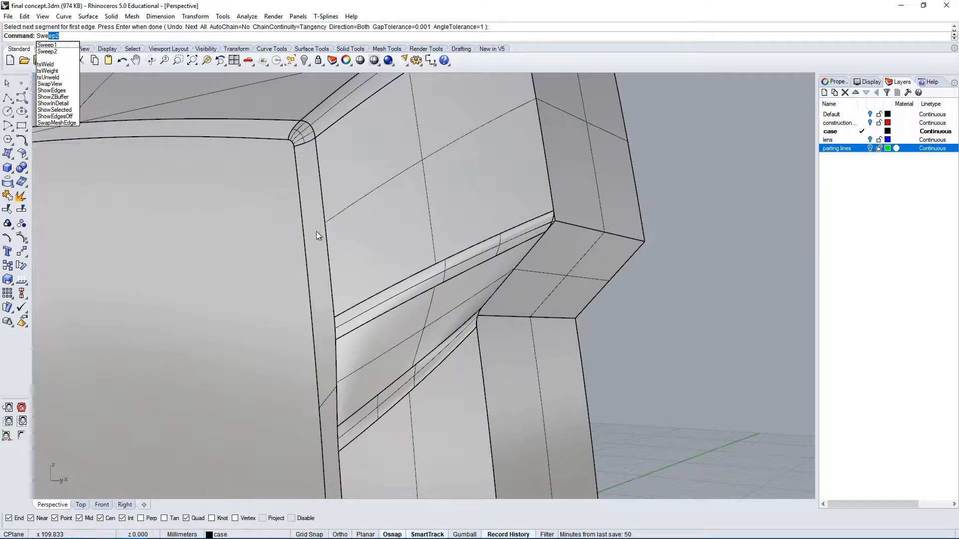
key("Return")
left_click(300, 164)
left_click(333, 194)
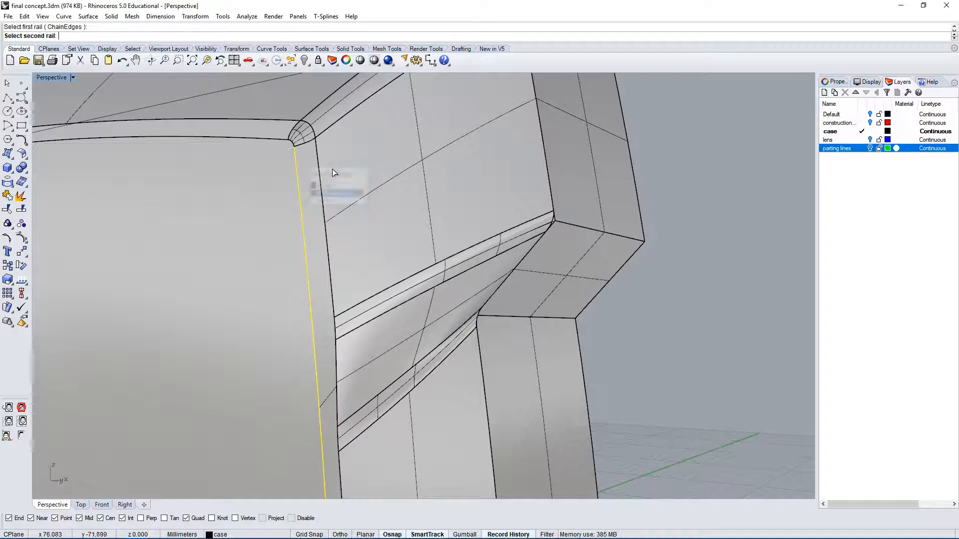
left_click(320, 154)
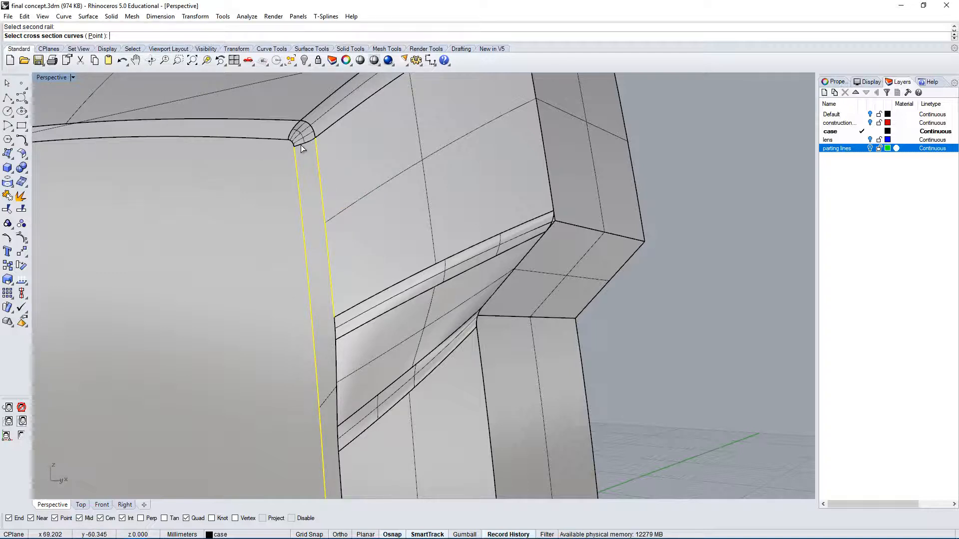
left_click(302, 149)
key("Return")
scroll(355, 329, "down", 3)
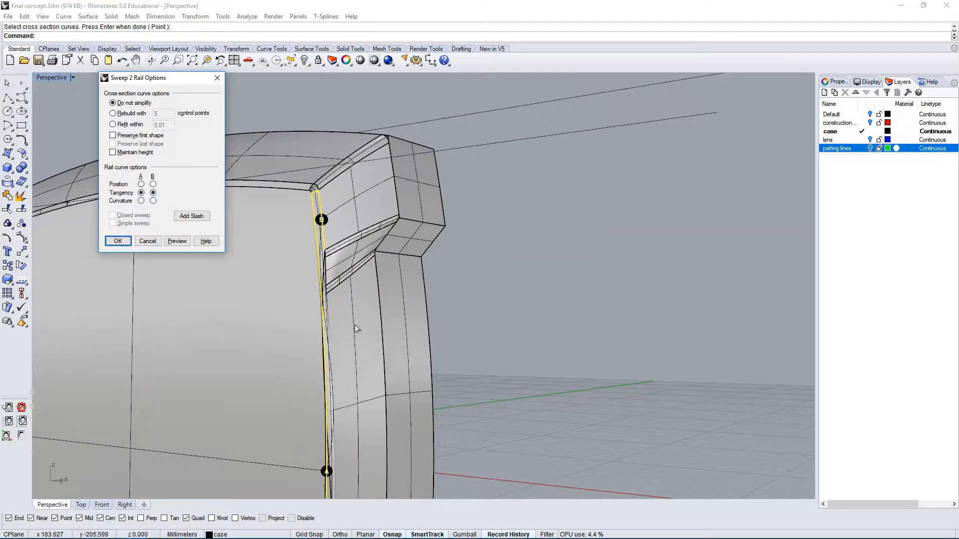
right_click_drag(355, 325, 422, 238)
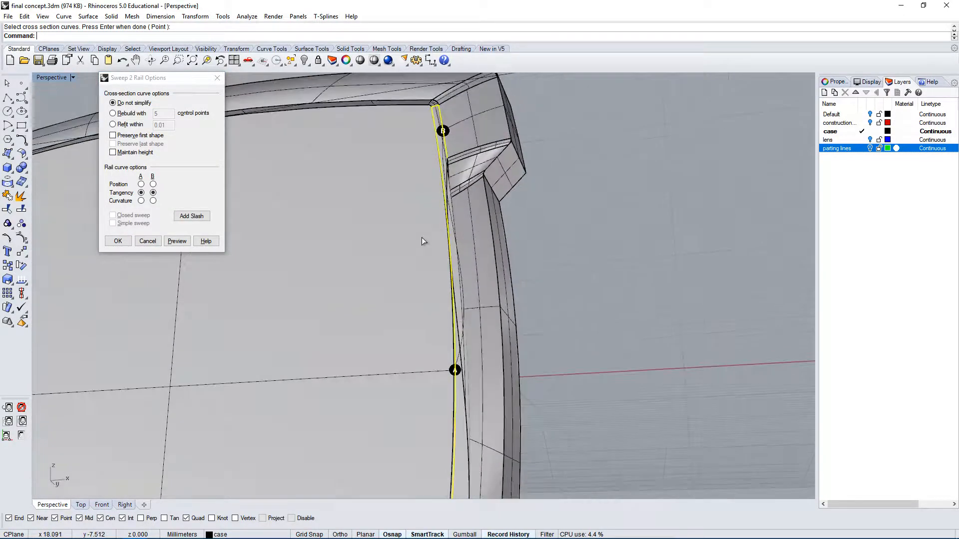
left_click(148, 242)
Step: Draw a degree 3 curve in the front view from the upper groove's corner on the case's side edge inward across the panel
scroll(398, 183, "up", 5)
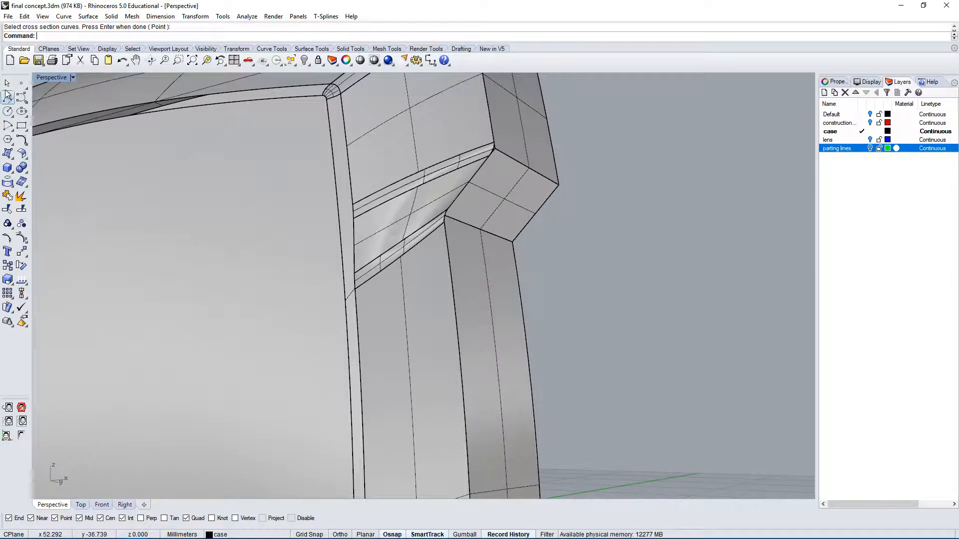
left_click(21, 98)
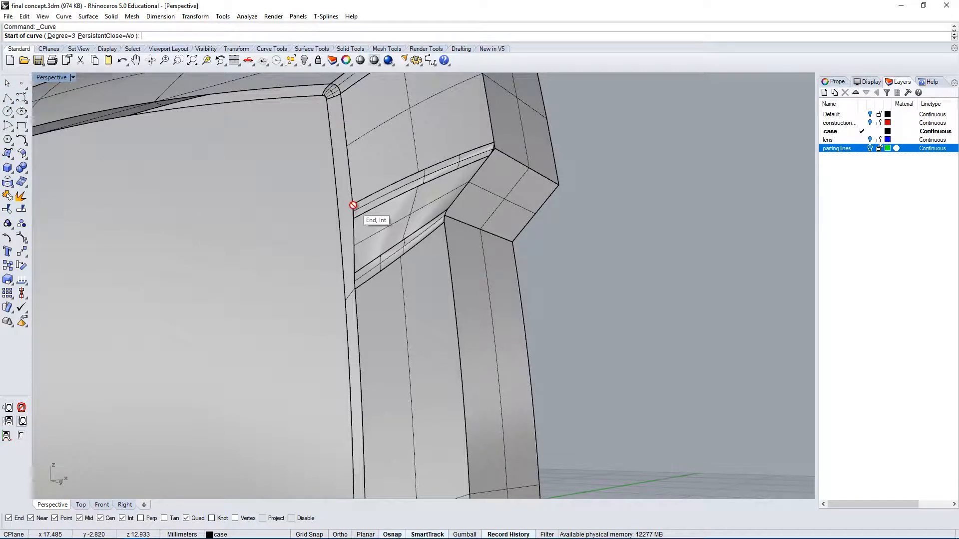
left_click(353, 206)
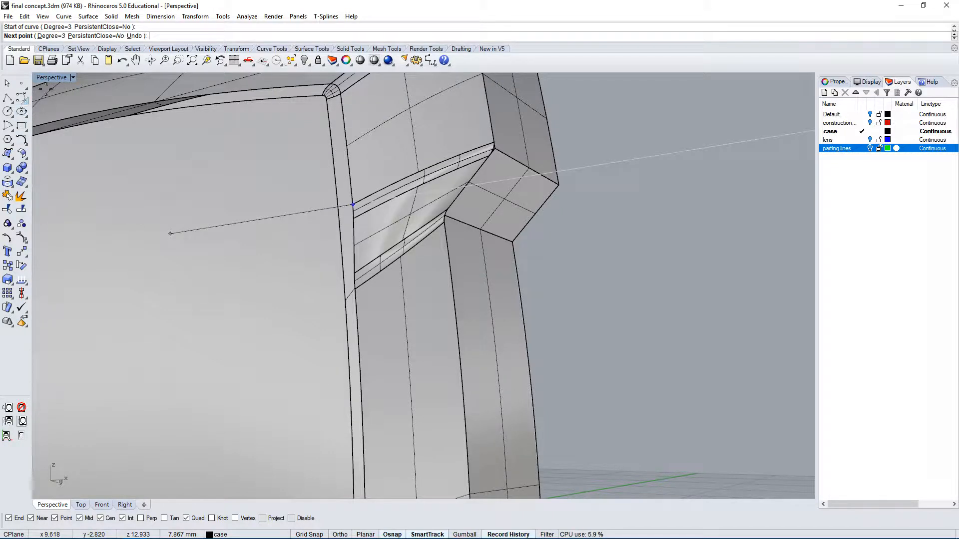
double_click(50, 77)
scroll(283, 401, "up", 5)
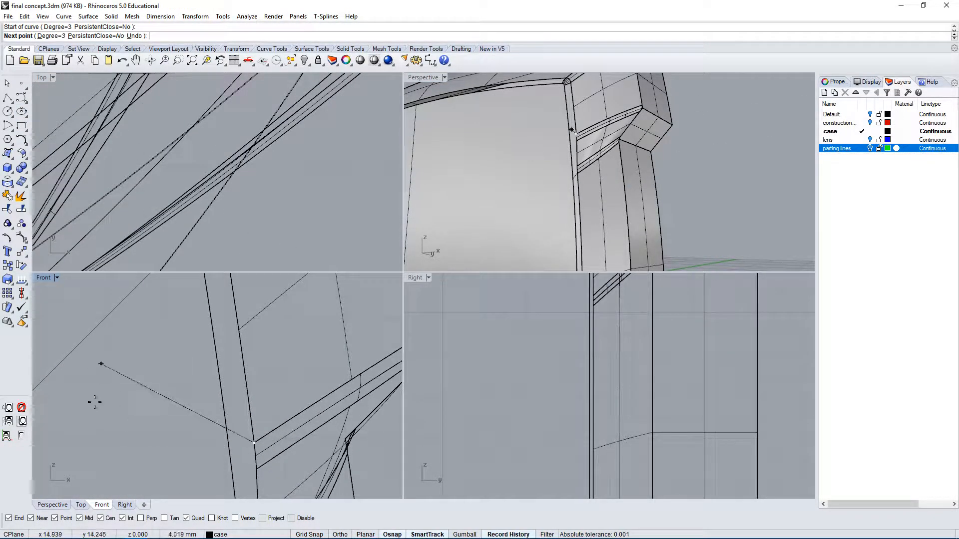
scroll(190, 315, "down", 2)
left_click(157, 416)
key("Return")
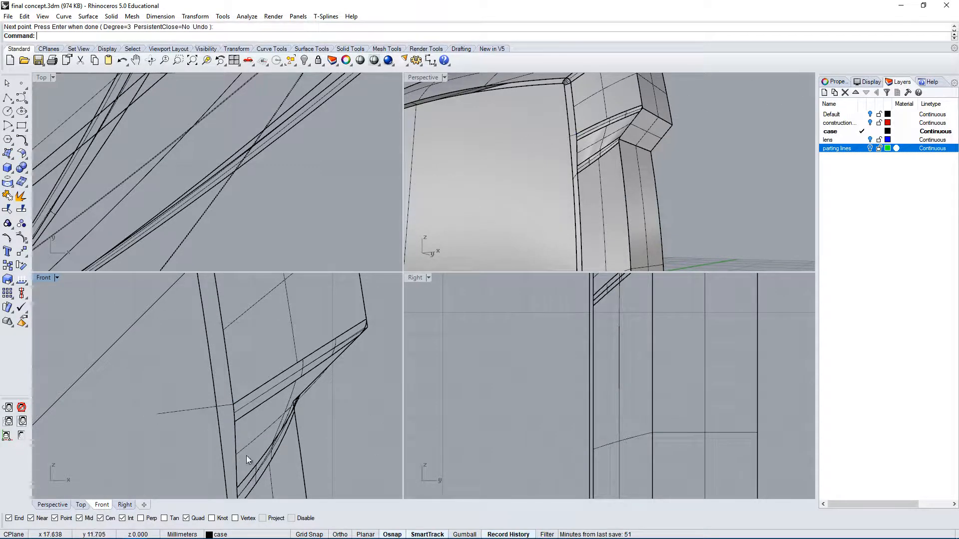
left_click(210, 408)
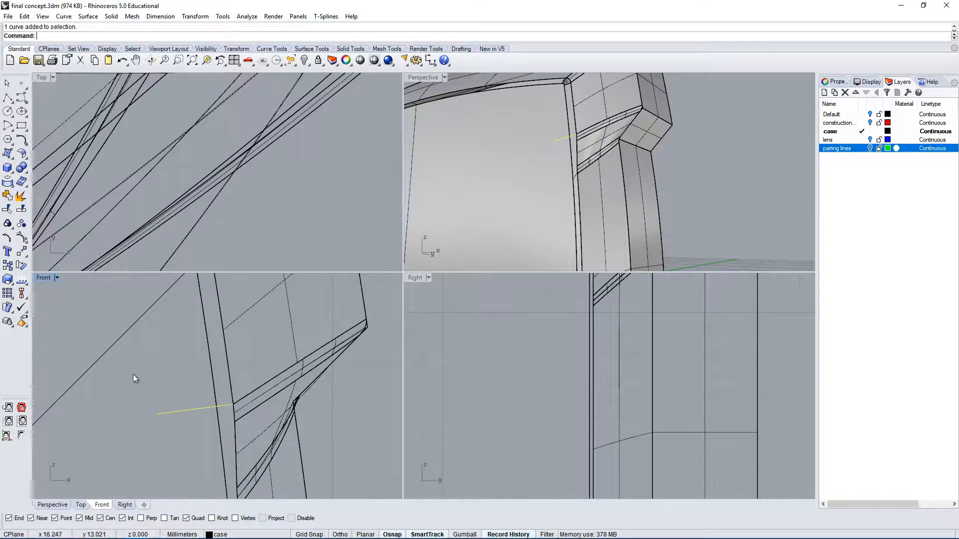
Step: Draw a slanted two-point interpolated curve in the empty panel area beside the first curve and select it
left_click(21, 98)
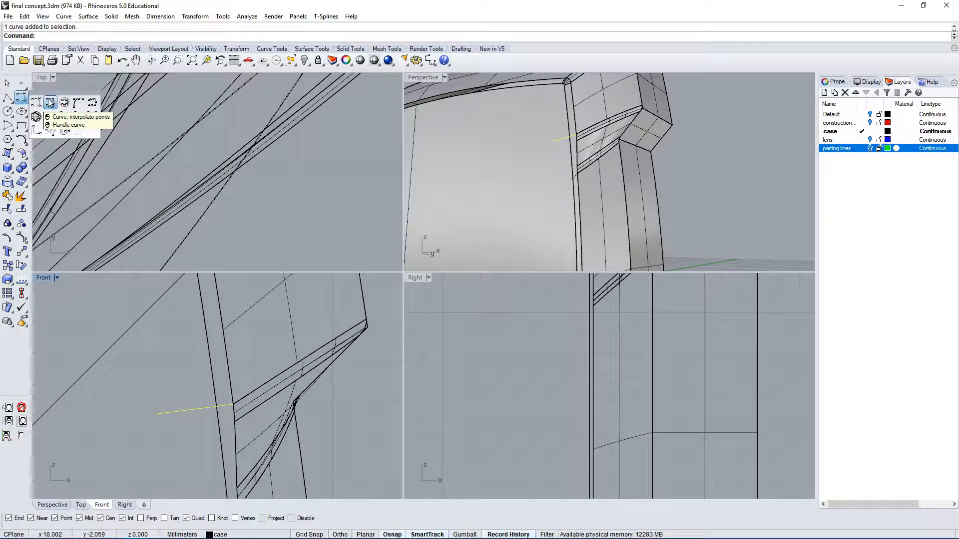
left_click(50, 104)
left_click(172, 352)
left_click(92, 430)
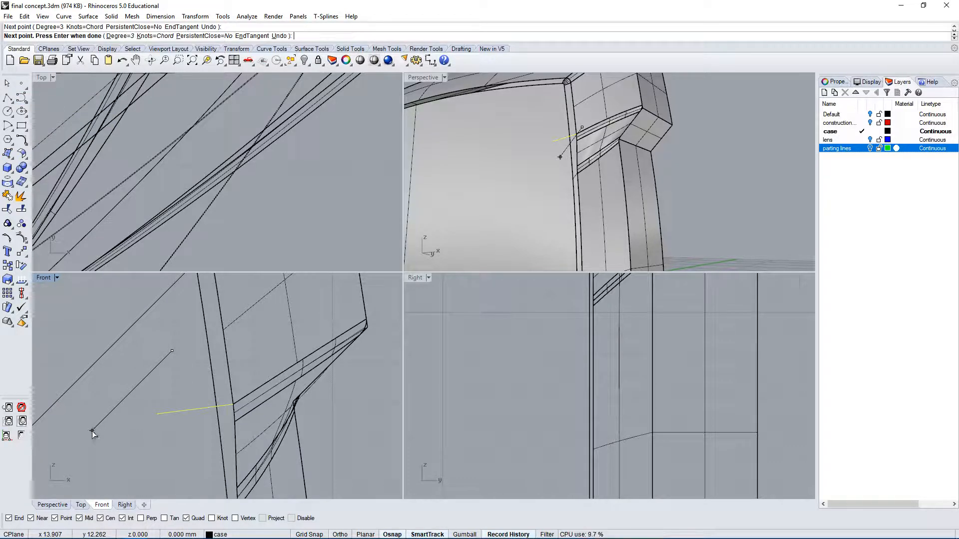
key("Return")
left_click(137, 385)
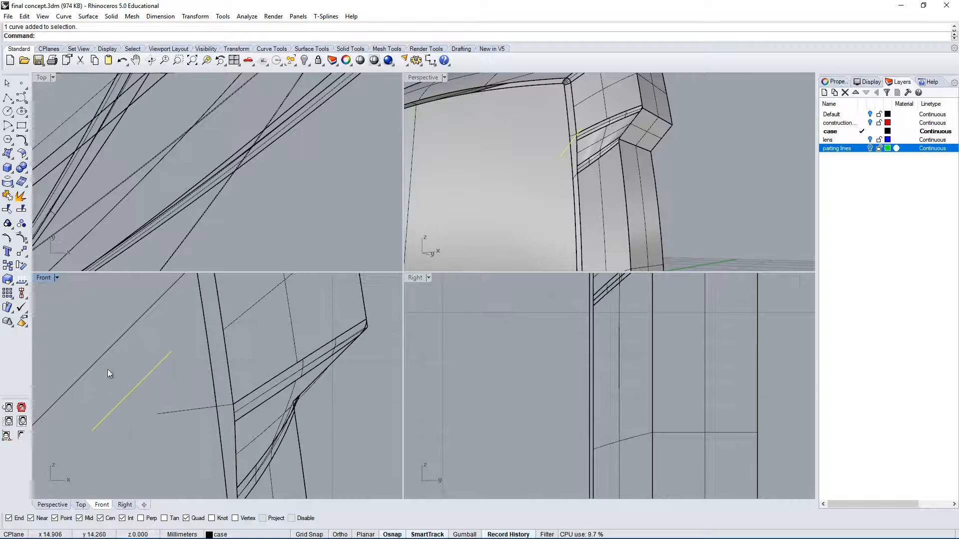
Step: Turn on the slanted curve's control points, select its two middle points, and clear the point selection
left_click(18, 239)
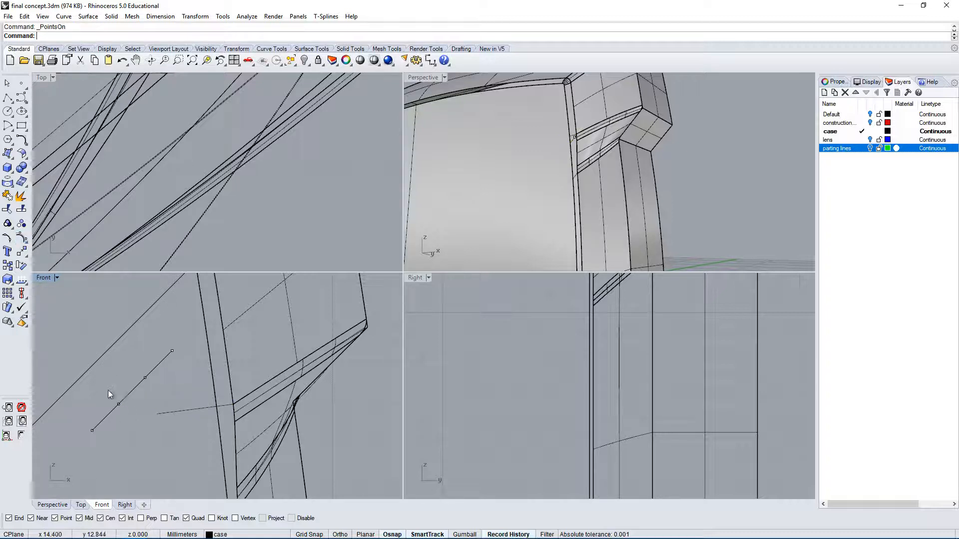
left_click_drag(103, 355, 158, 426)
key("Escape")
right_click_drag(116, 405, 104, 401)
key("Escape")
key("Escape")
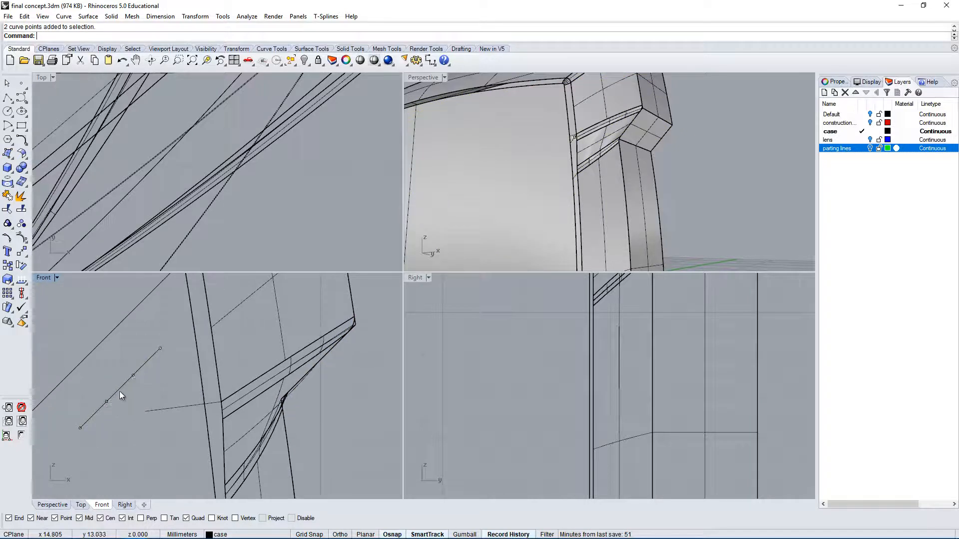
Step: Delete the slanted curve and the first curve that runs inward from the upper groove's corner
left_click(133, 374)
key("Delete")
left_click(163, 407)
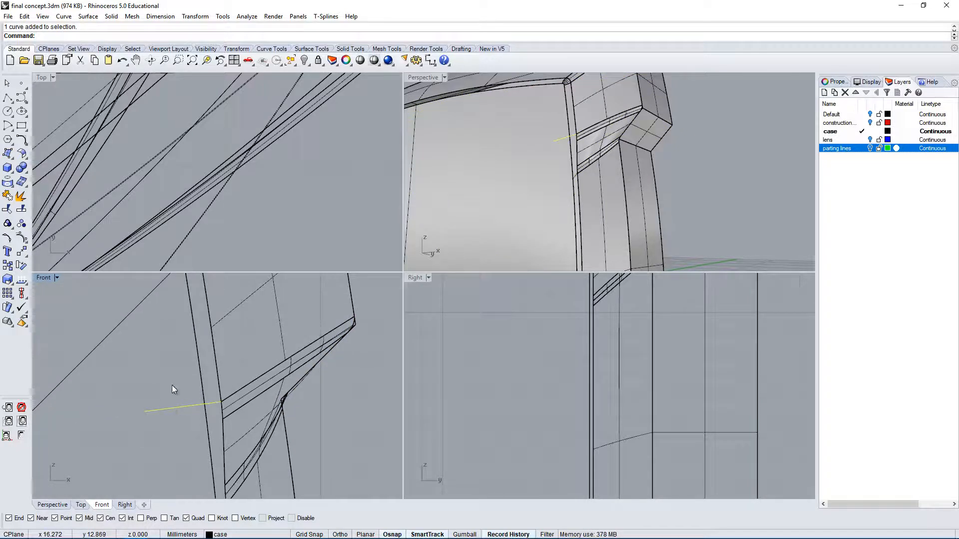
key("Delete")
Step: Draw a two-point degree 3 interpolated curve in the front view from the upper groove's corner inward and slightly downward across the panel
left_click(21, 98)
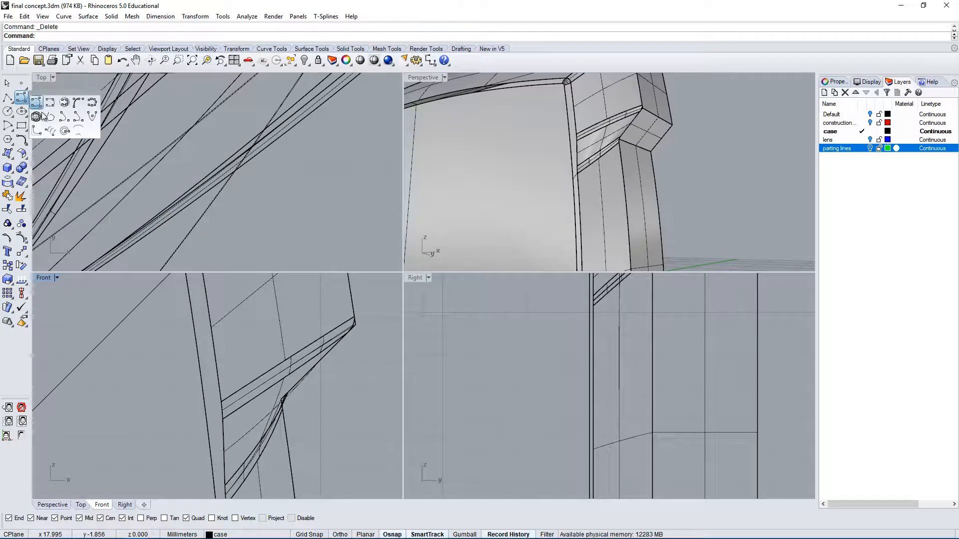
left_click(48, 103)
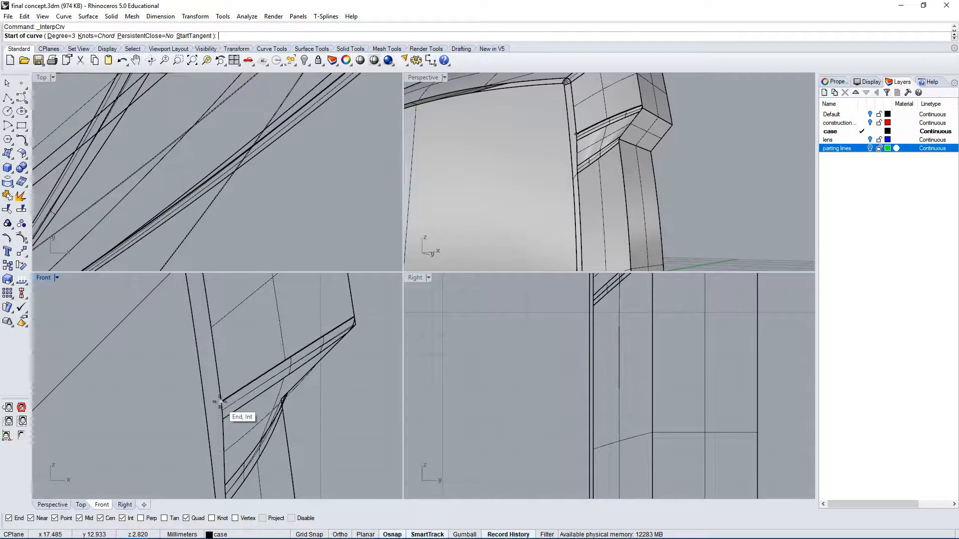
left_click(221, 402)
left_click(108, 423)
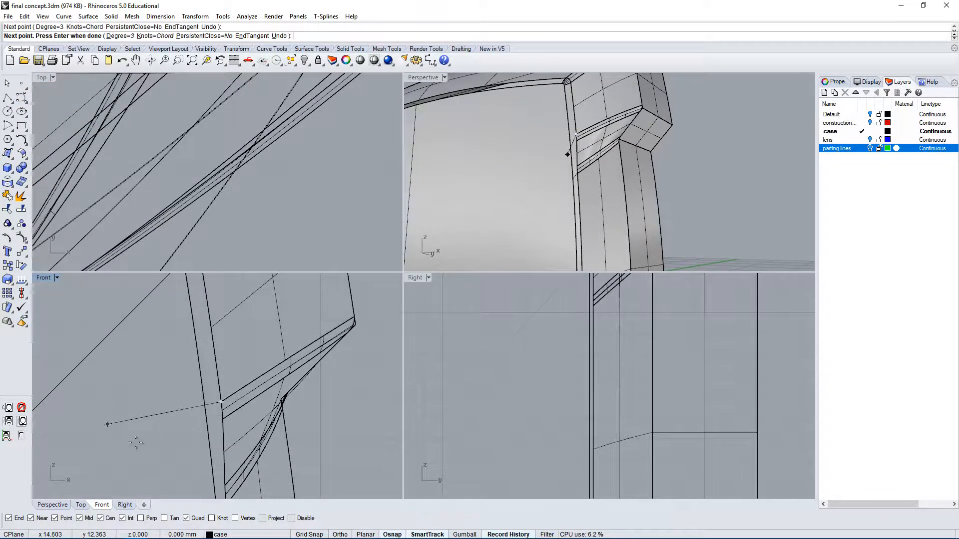
key("Return")
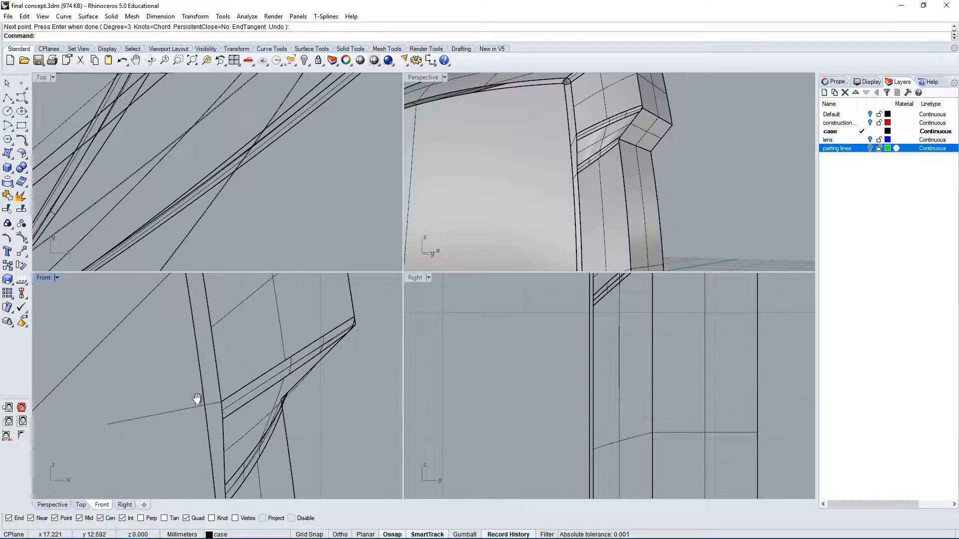
Step: Show the new curve's control points to examine their spacing, and hide them again
right_click_drag(187, 407, 164, 383)
left_click(163, 383)
left_click(21, 240)
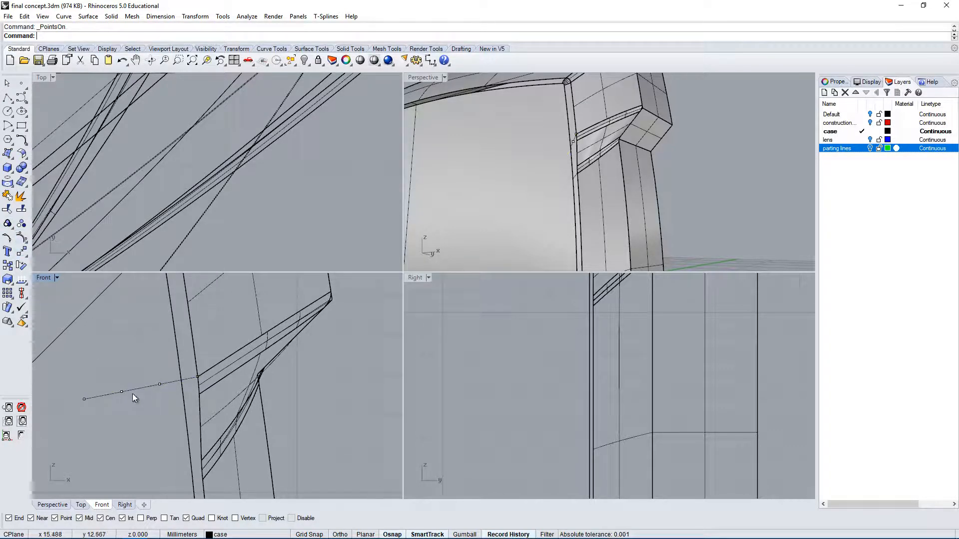
right_click_drag(125, 445, 165, 415)
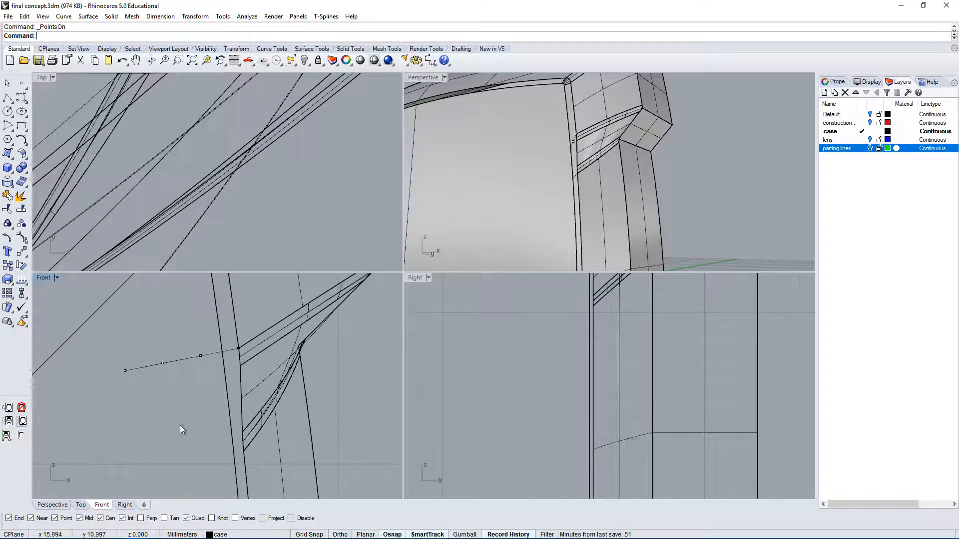
key("Escape")
Step: Match the new curve's end at the groove corner to the groove's upper surface edge
type("Match")
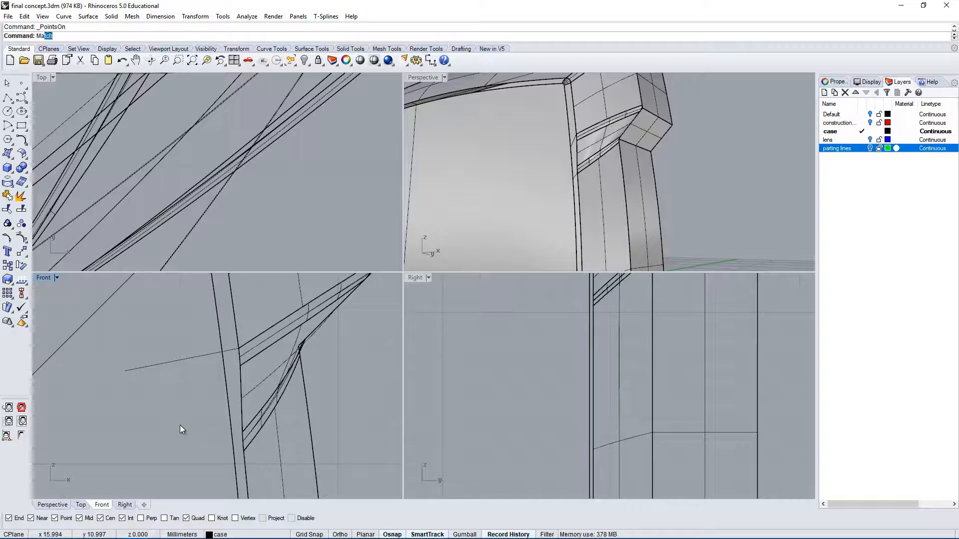
key("Return")
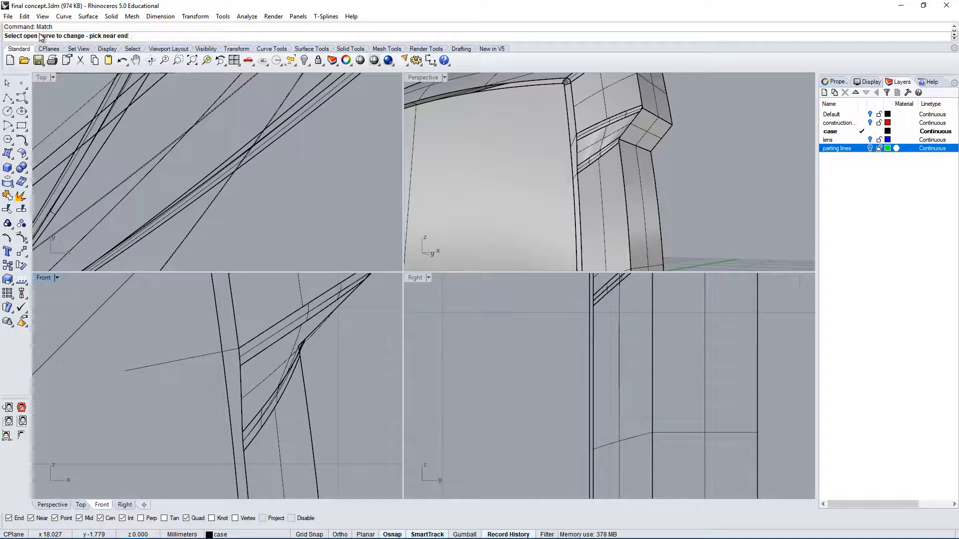
scroll(233, 352, "up", 2)
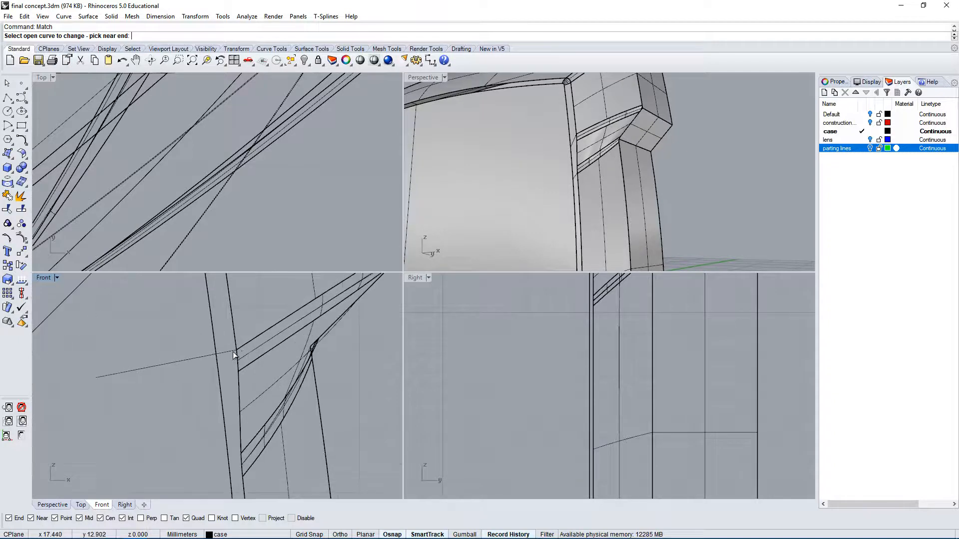
scroll(595, 142, "up", 3)
scroll(555, 154, "up", 3)
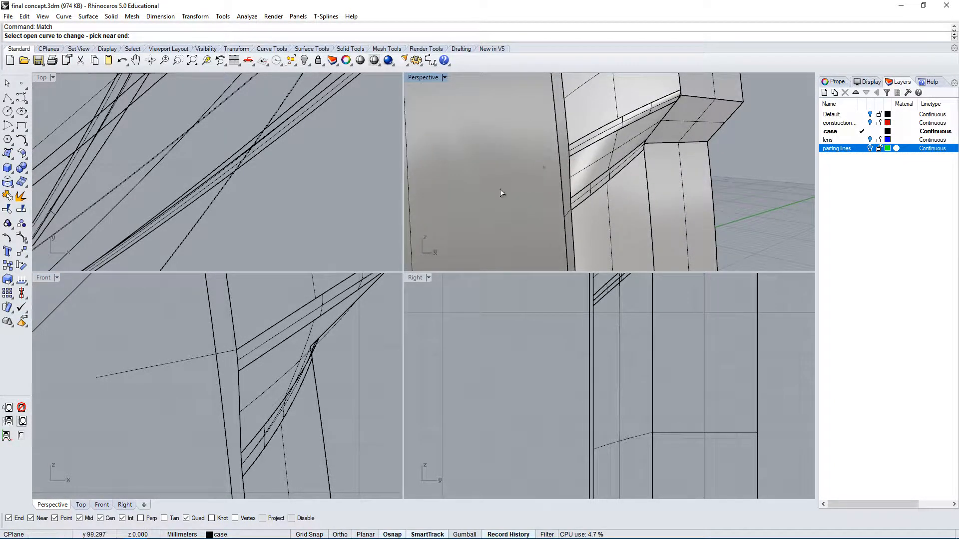
right_click_drag(499, 189, 518, 188)
right_click_drag(195, 316, 225, 348)
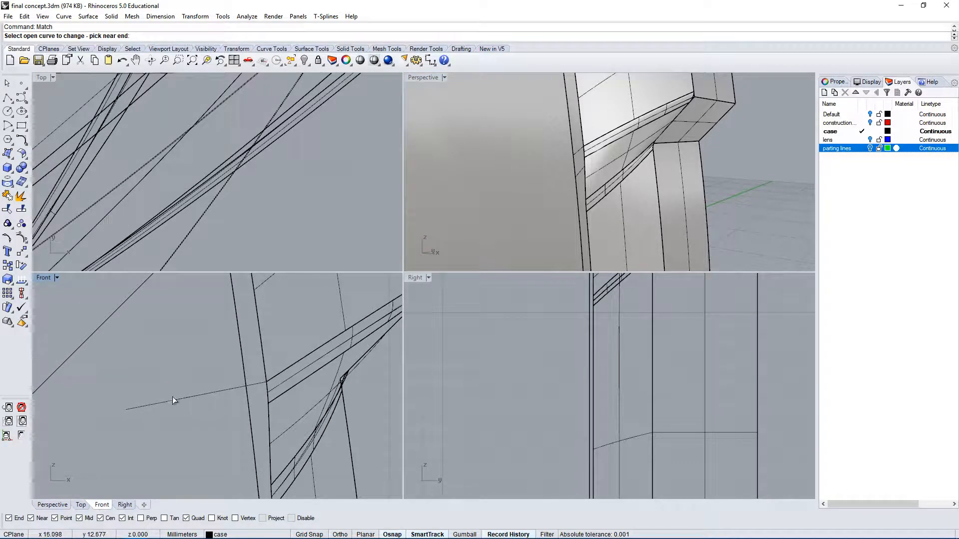
left_click(256, 383)
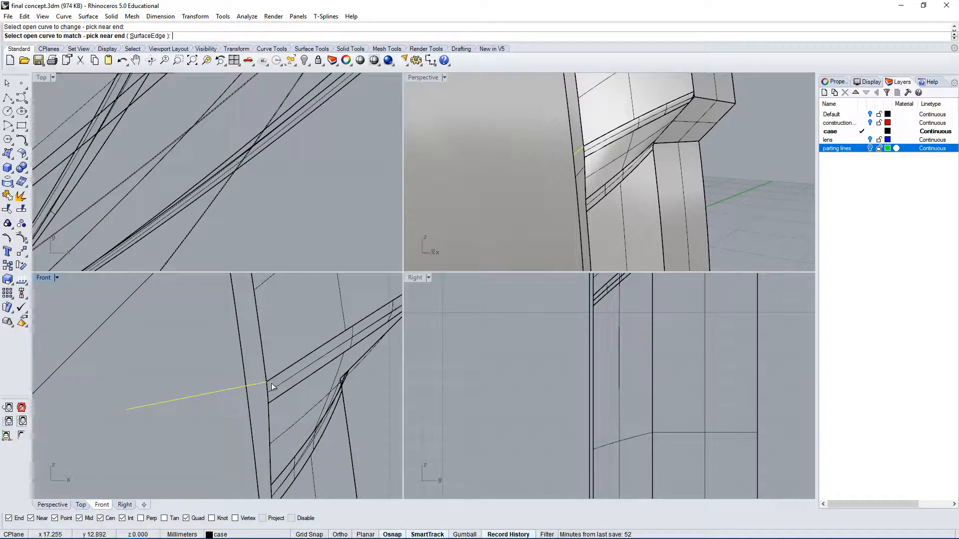
left_click(277, 371)
left_click(319, 398)
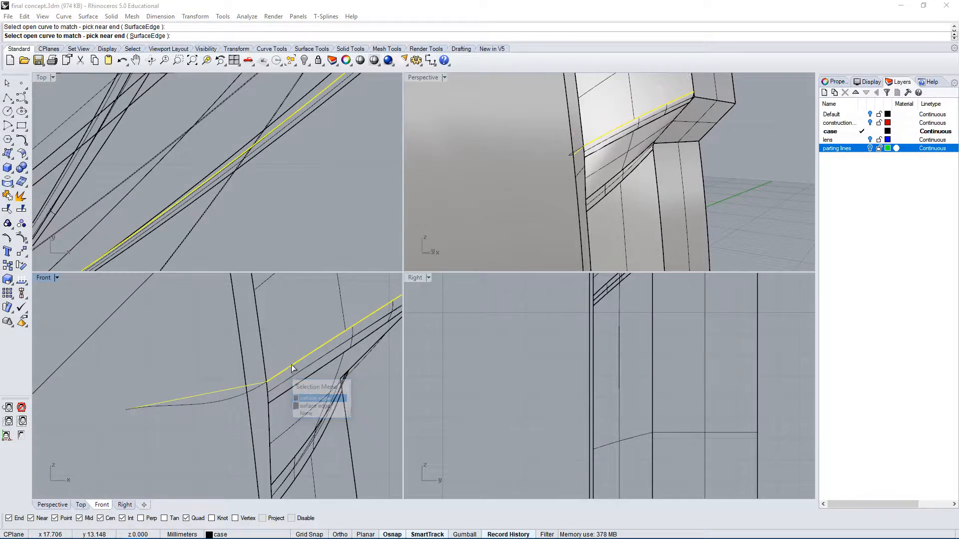
left_click(718, 278)
Step: Turn on the matched curve's control points and move its two inner-end points farther inward and down across the panel
right_click_drag(295, 400, 277, 393)
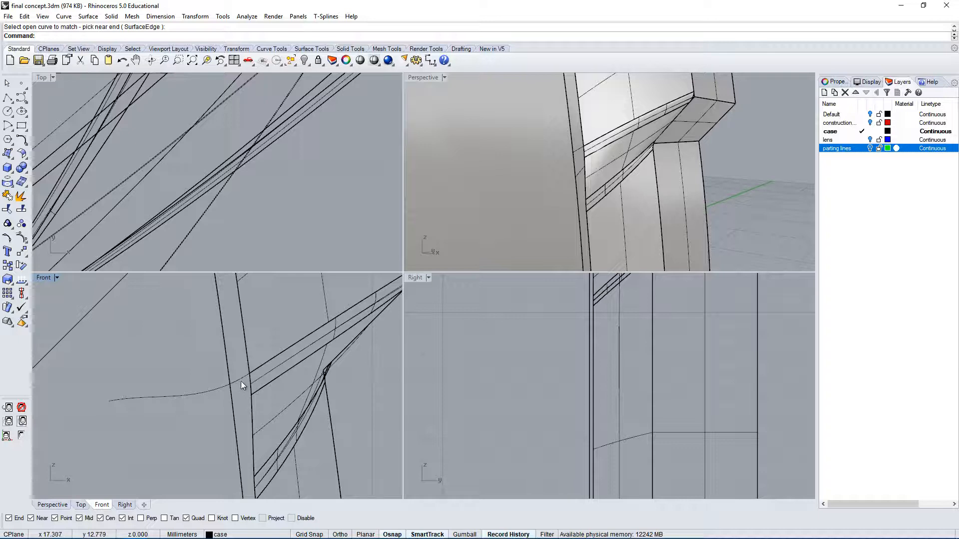
left_click(241, 382)
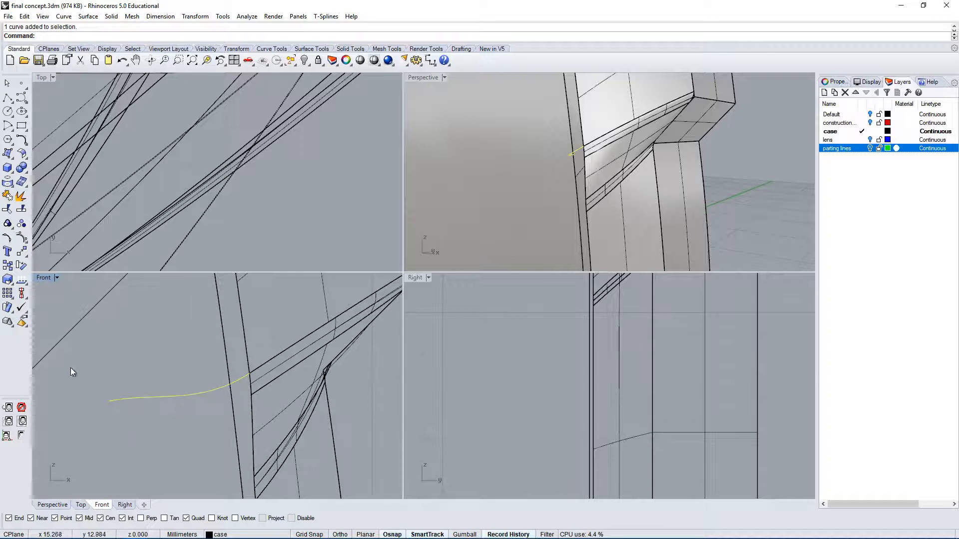
left_click(21, 237)
right_click_drag(168, 385, 209, 357)
left_click(240, 379)
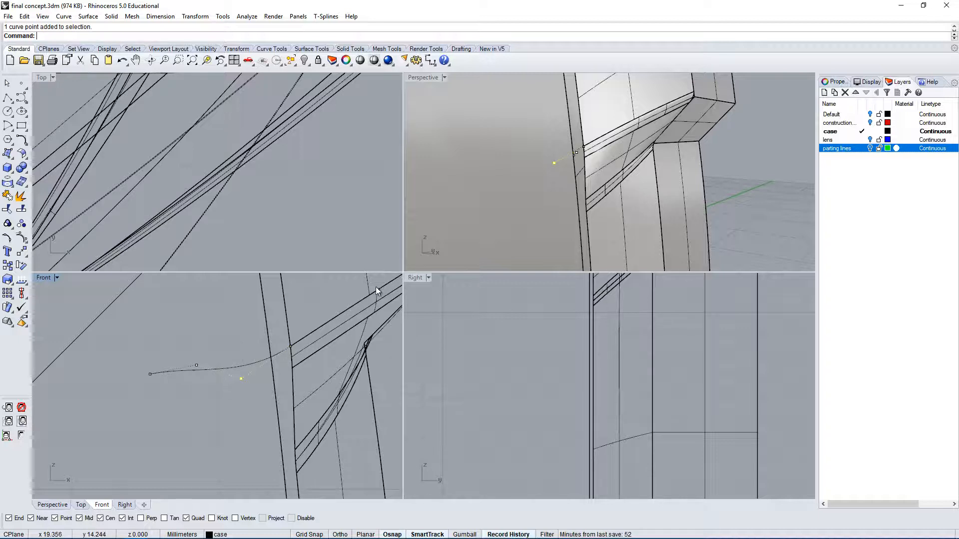
left_click_drag(136, 355, 218, 414)
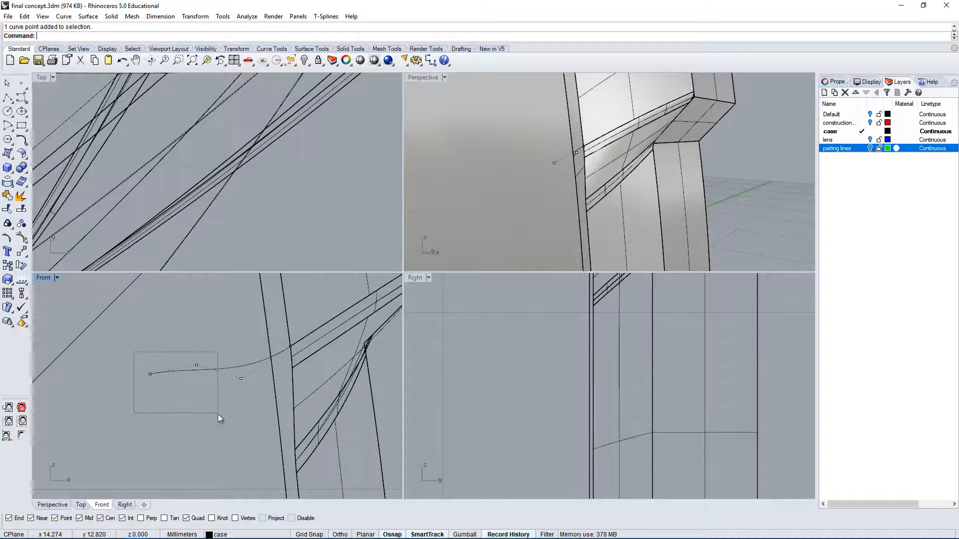
right_click_drag(218, 414, 244, 382)
type("m")
key("Return")
left_click(223, 367)
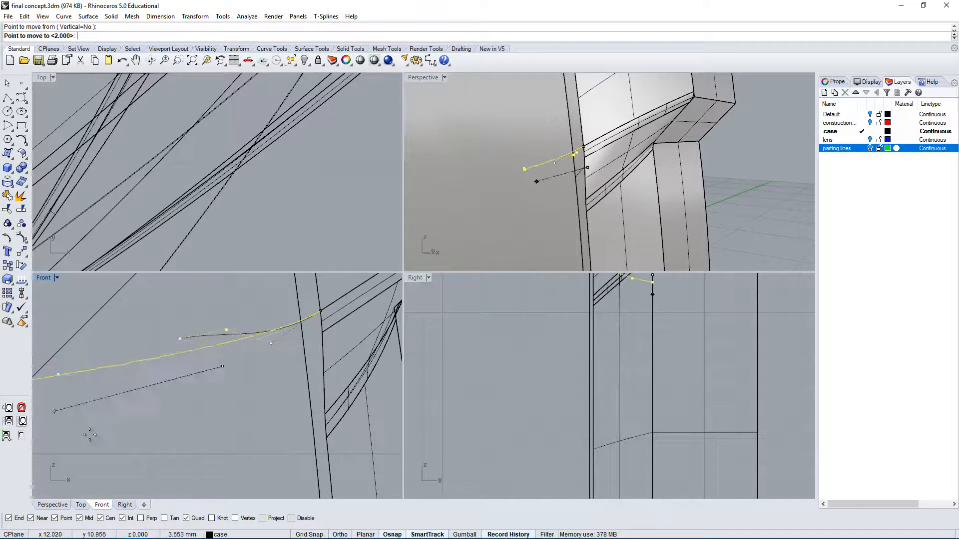
left_click(134, 433)
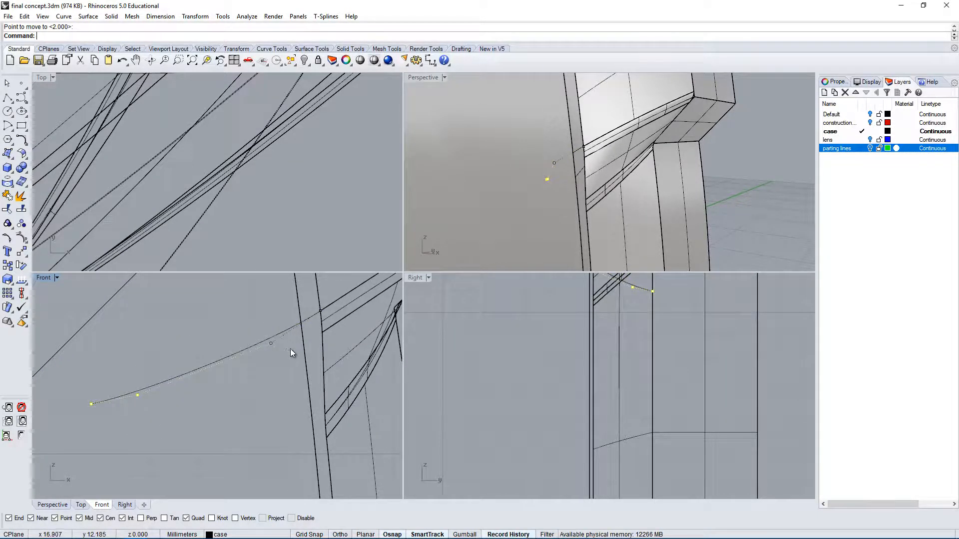
Step: Match the lengthened curve to the groove's upper surface edge again, with Curvature continuity and the other end's position preserved
right_click_drag(289, 349, 225, 352)
left_click_drag(190, 328, 229, 387)
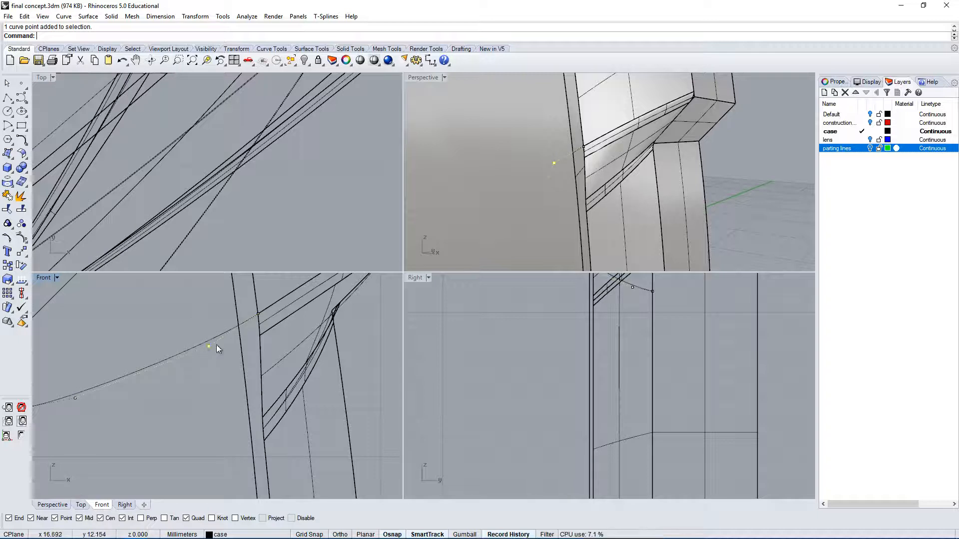
type("match")
key("Return")
left_click(223, 339)
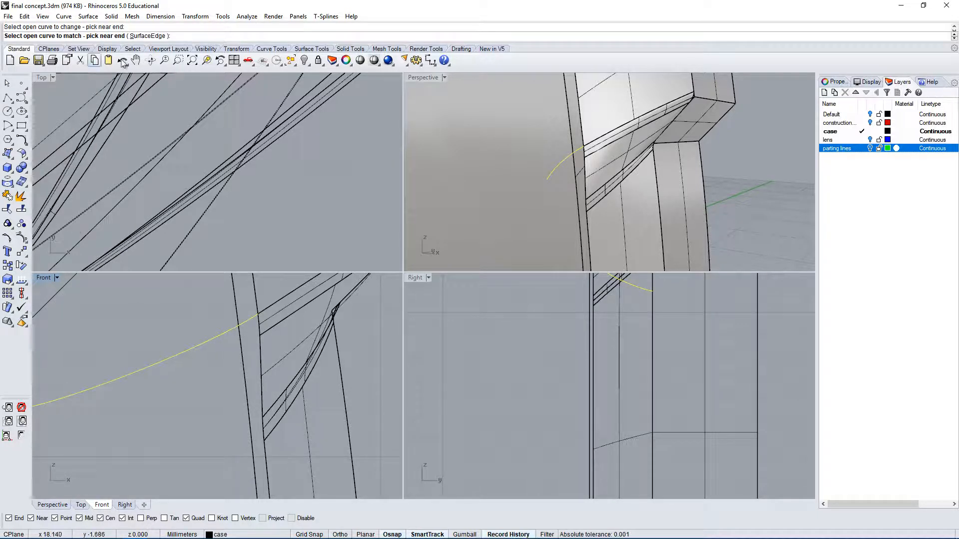
left_click(263, 310)
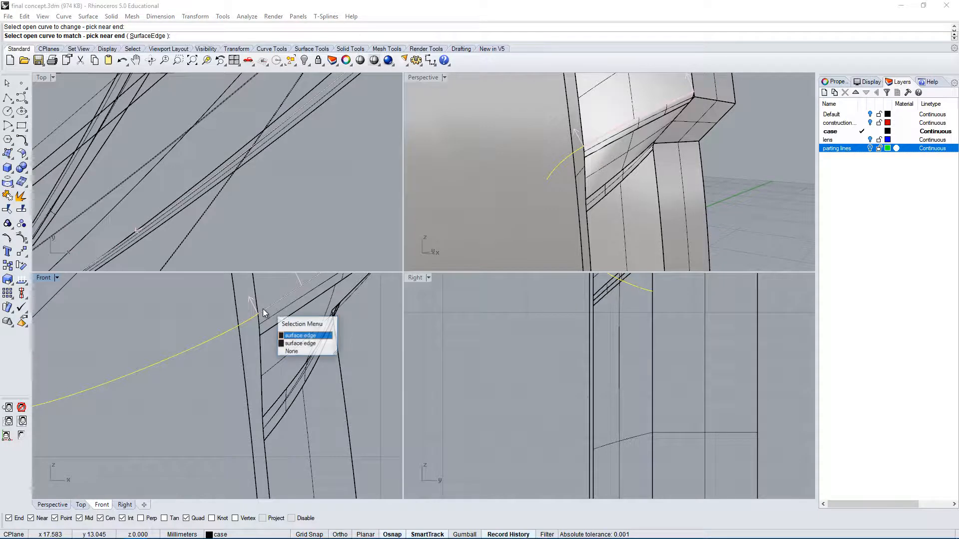
left_click(300, 344)
left_click(704, 177)
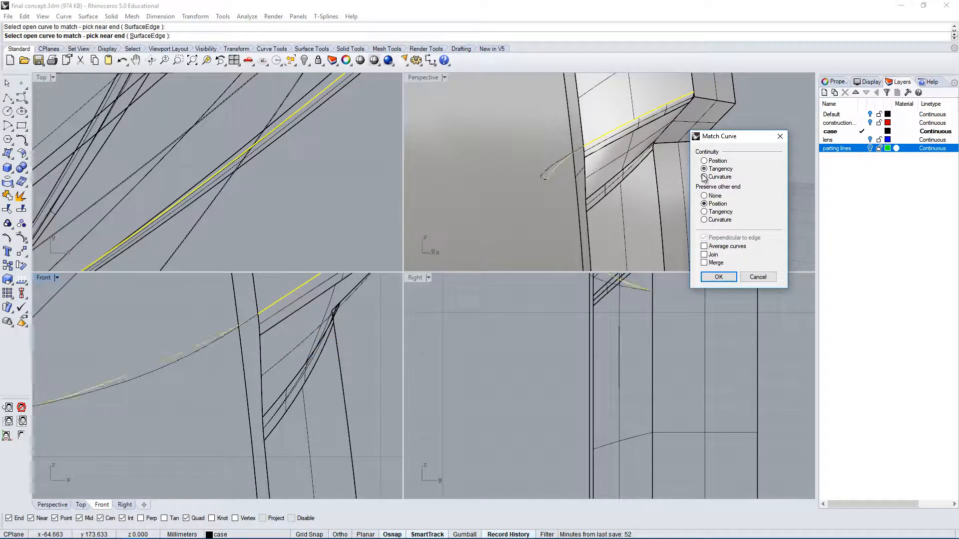
left_click(720, 277)
Step: Turn on the rematched curve's control points and delete the point at its inner end on the panel
right_click_drag(210, 373, 281, 360)
left_click(241, 351)
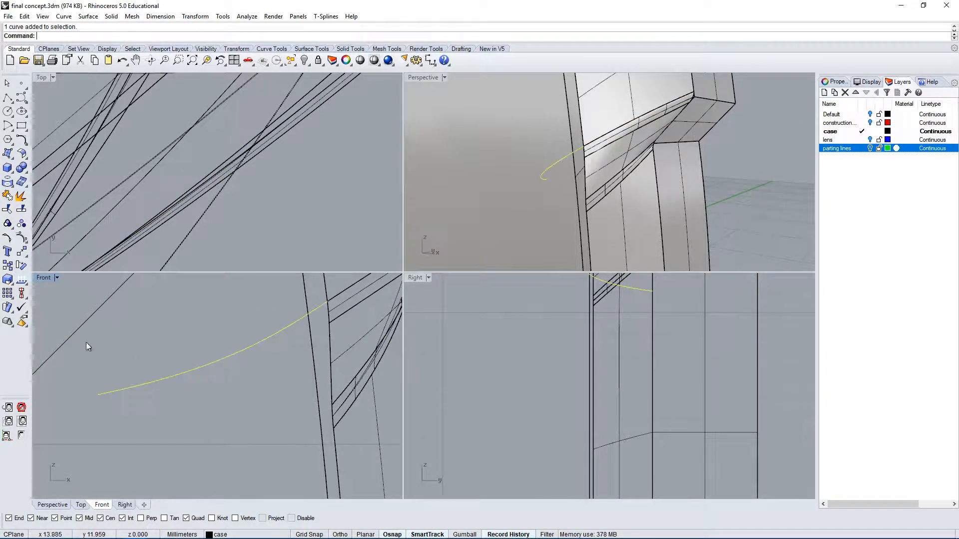
left_click(22, 249)
left_click(22, 238)
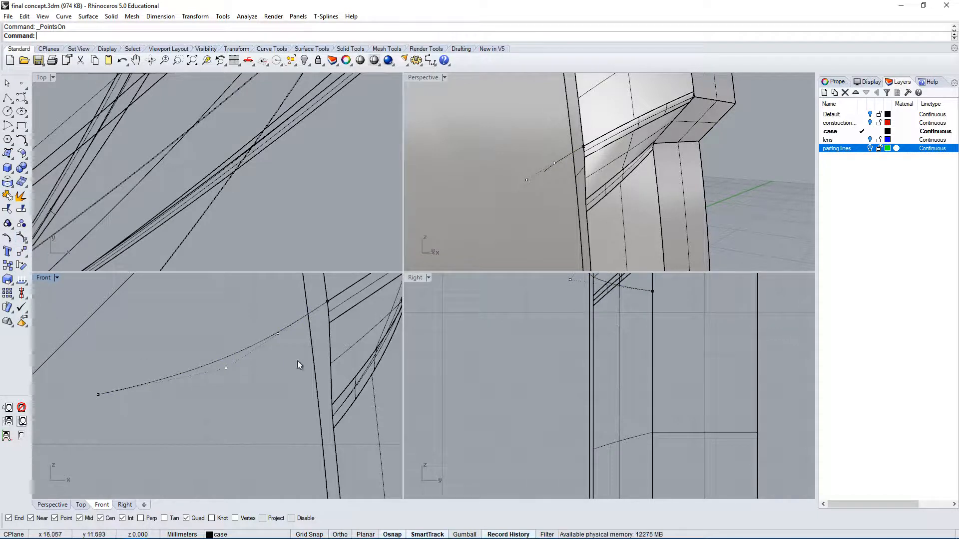
left_click_drag(287, 397, 288, 397)
right_click_drag(240, 370, 228, 376)
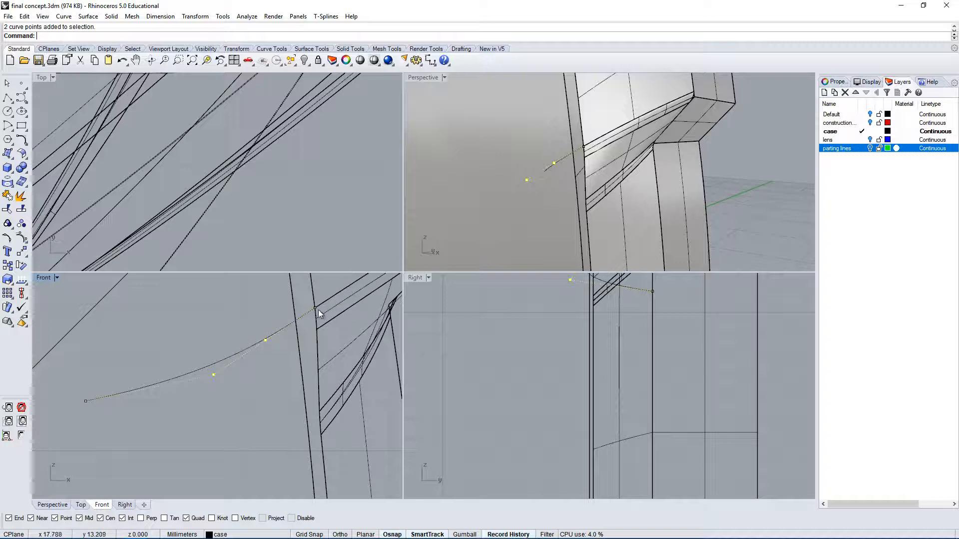
right_click_drag(147, 407, 203, 389)
left_click(133, 365)
left_click(141, 383)
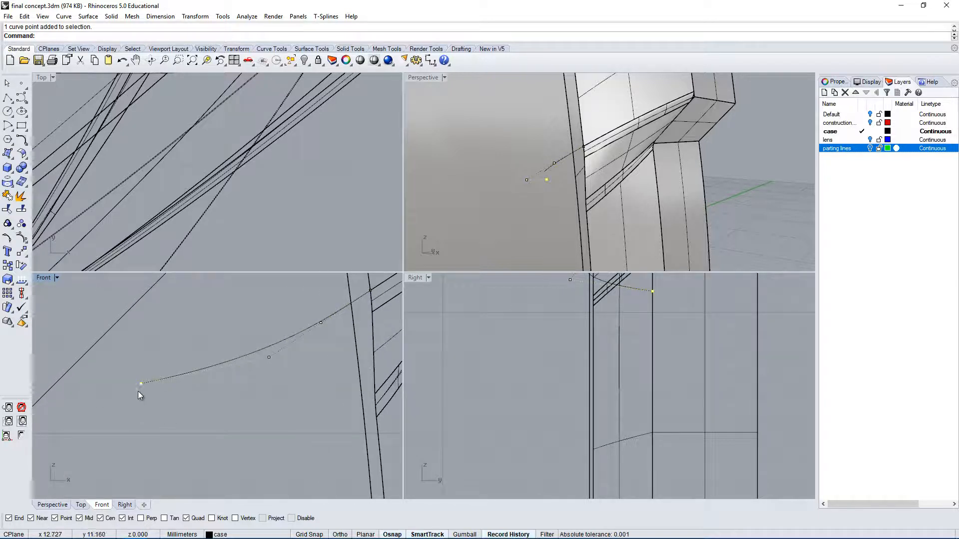
key("Delete")
right_click_drag(316, 310, 252, 367)
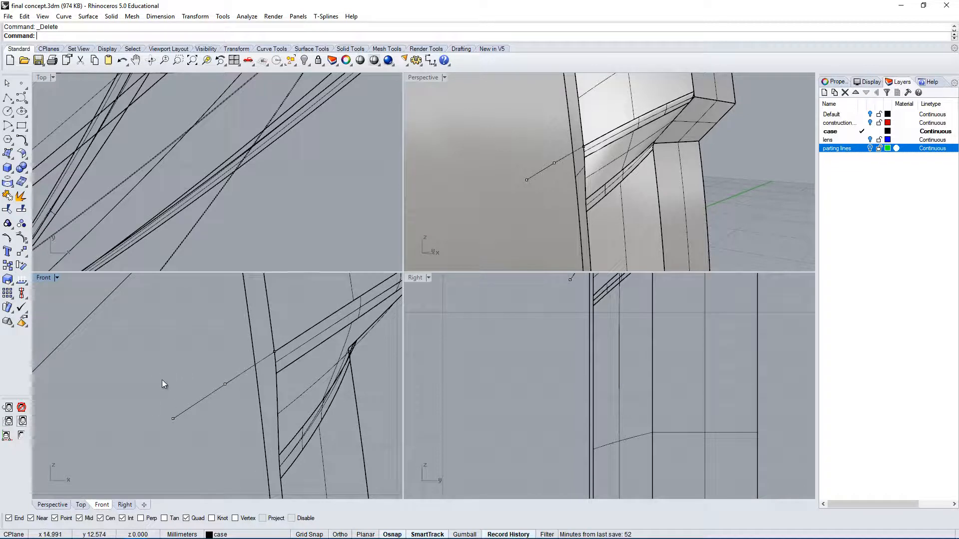
Step: Inspect the shortened curve's remaining control points, hide them, and examine the curve's alignment with the groove edge in perspective
left_click_drag(161, 380, 237, 428)
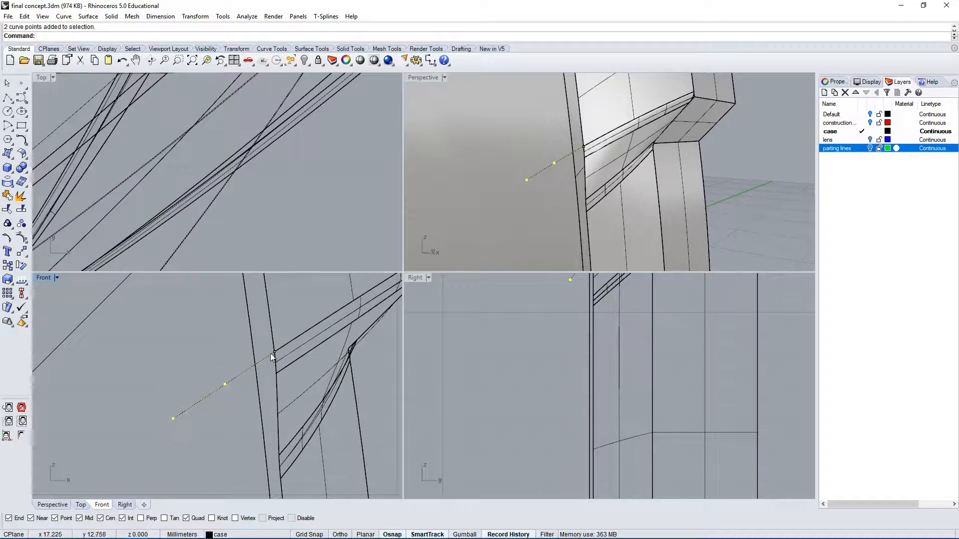
right_click_drag(329, 351, 344, 338)
left_click(151, 346)
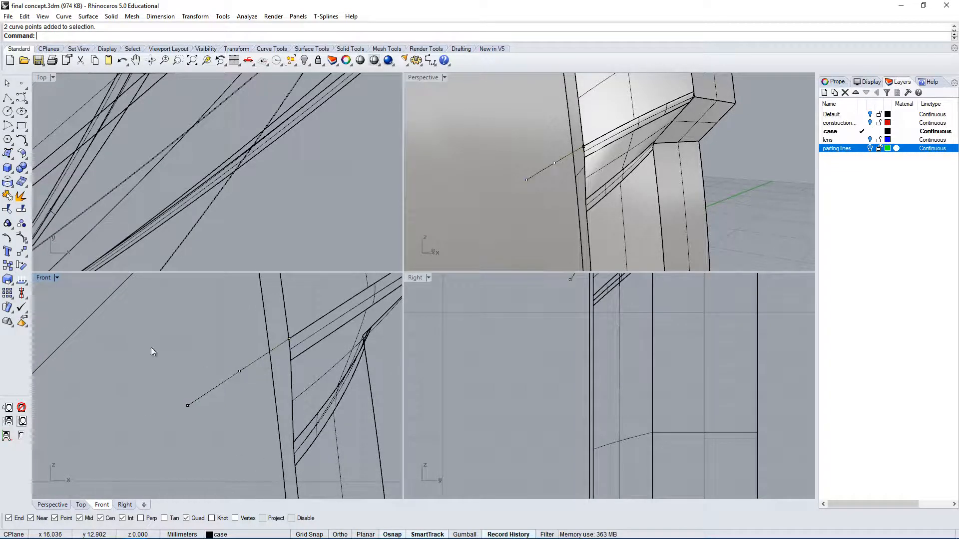
right_click_drag(611, 173, 642, 181)
key("Escape")
left_click(244, 312)
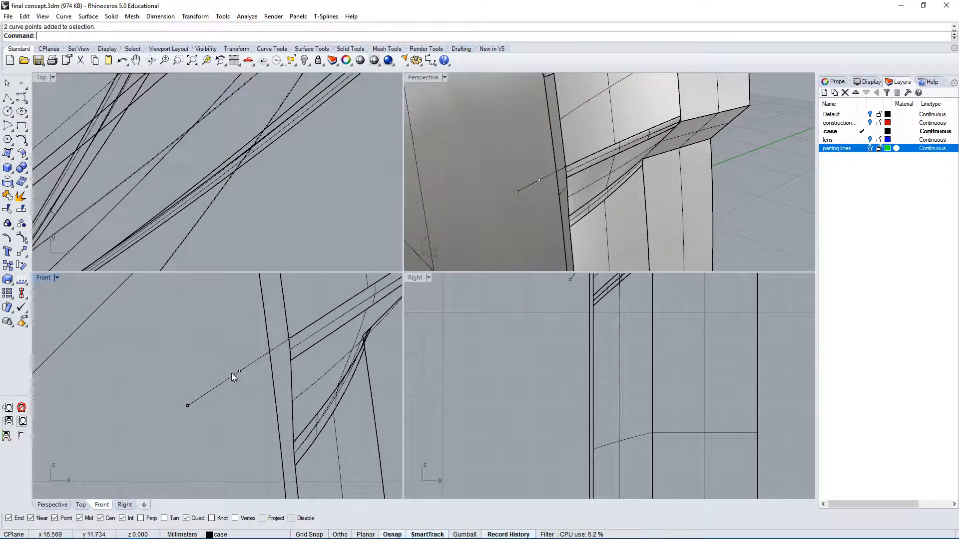
right_click_drag(250, 362, 241, 365)
left_click(539, 179)
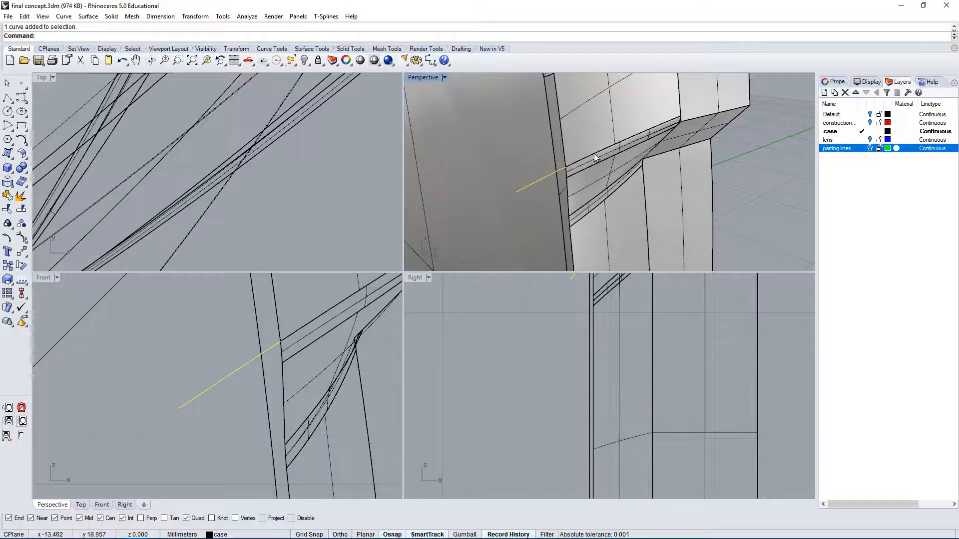
right_click_drag(525, 184, 441, 257)
left_click(248, 414)
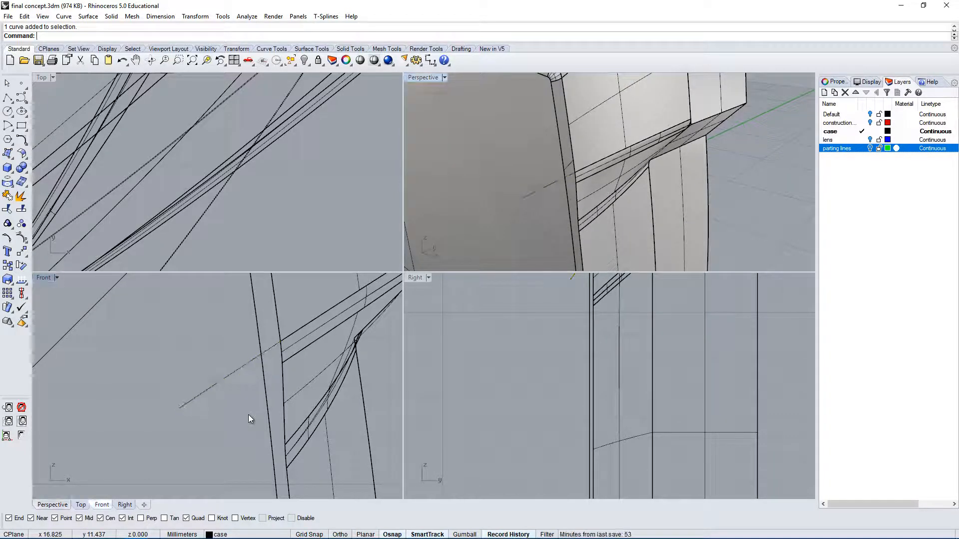
Step: Project the matched curve extending from the groove's upper edge onto the front panel surface, using the Front view direction
type("Project")
key("Return")
left_click(244, 365)
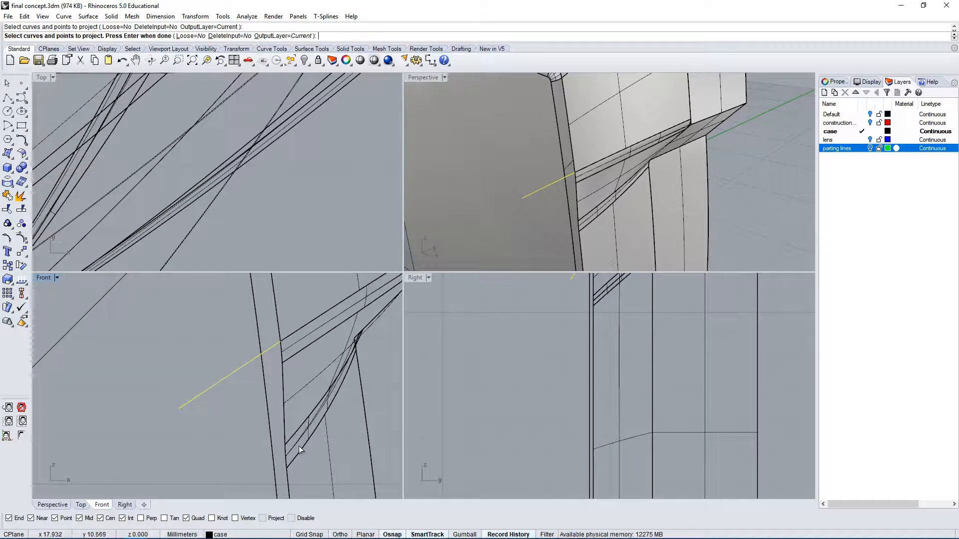
key("Return")
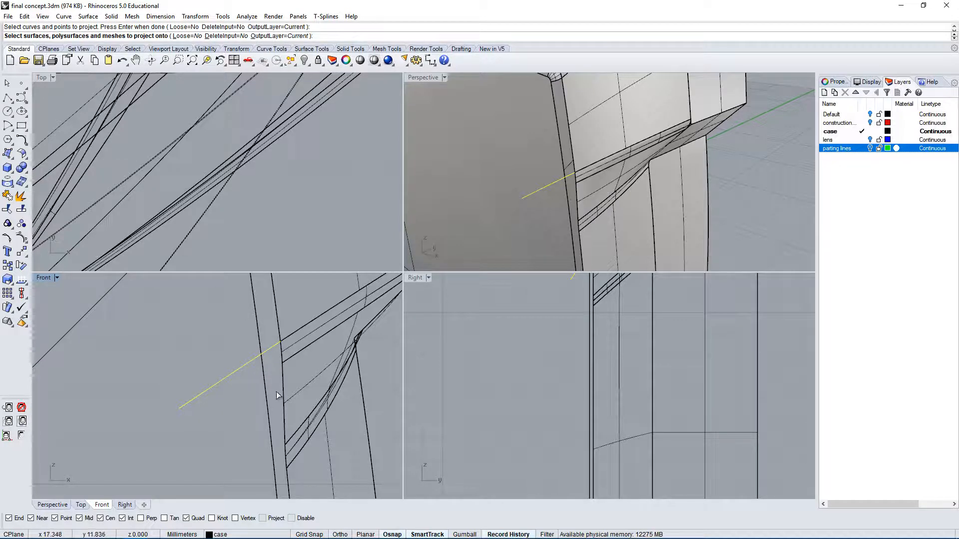
left_click(262, 383)
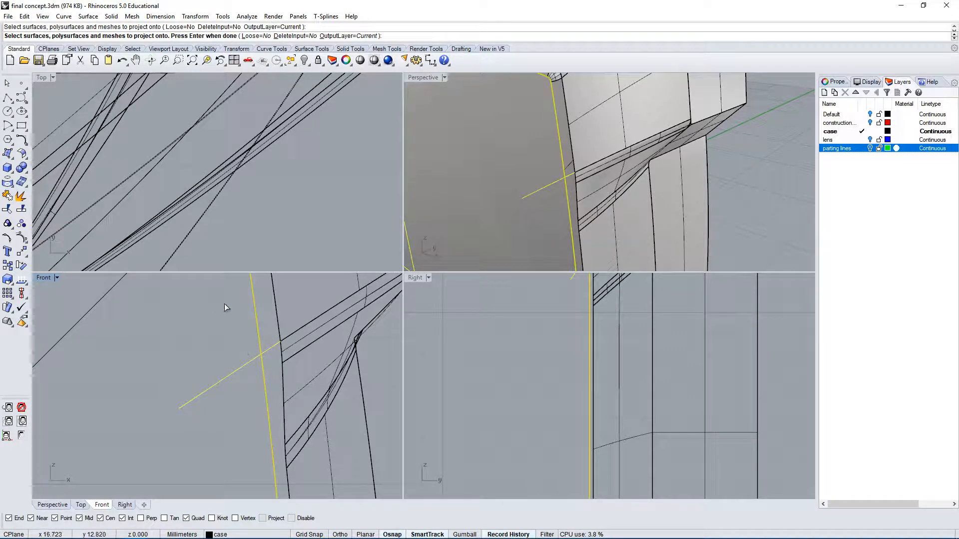
key("Return")
right_click_drag(578, 172, 636, 201)
scroll(540, 151, "up", 3)
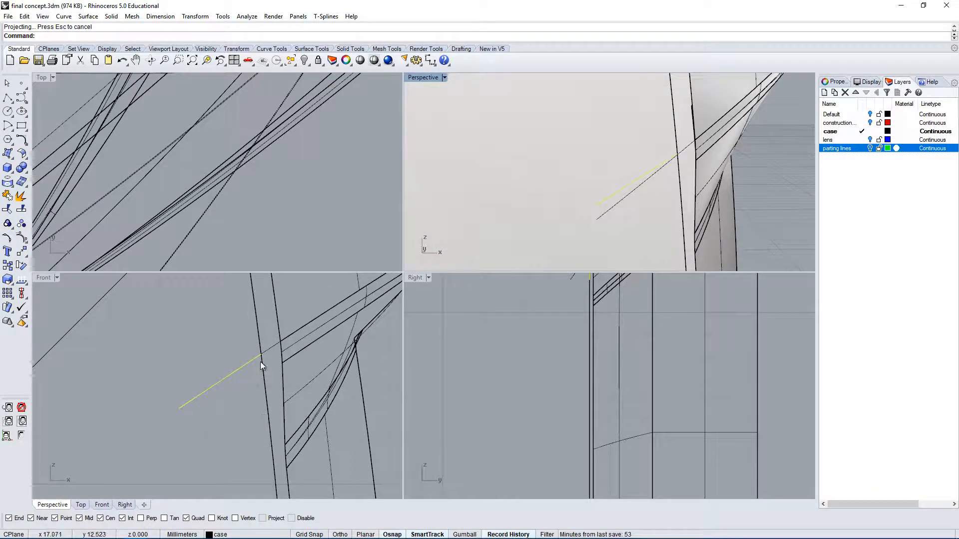
right_click_drag(685, 161, 640, 143)
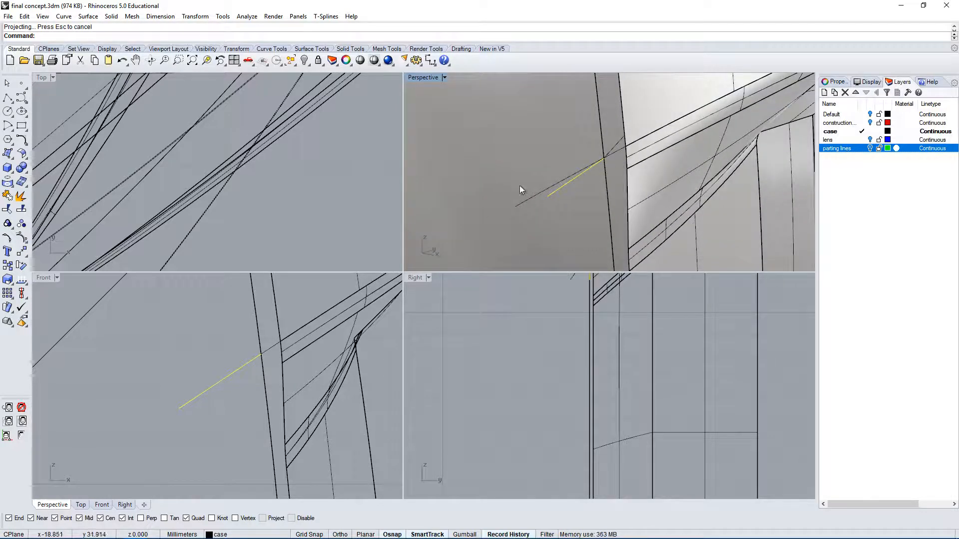
Step: Blend the projected curve on the panel to the groove's upper edge across the gap, with Tangency continuity at both ends
left_click(525, 202)
right_click_drag(606, 191, 694, 233)
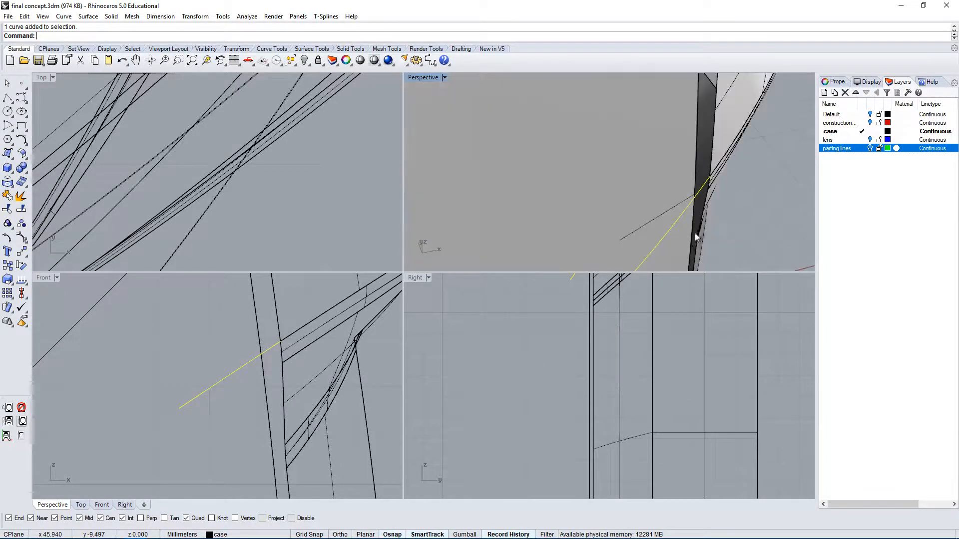
scroll(792, 196, "up", 4)
left_click(759, 189)
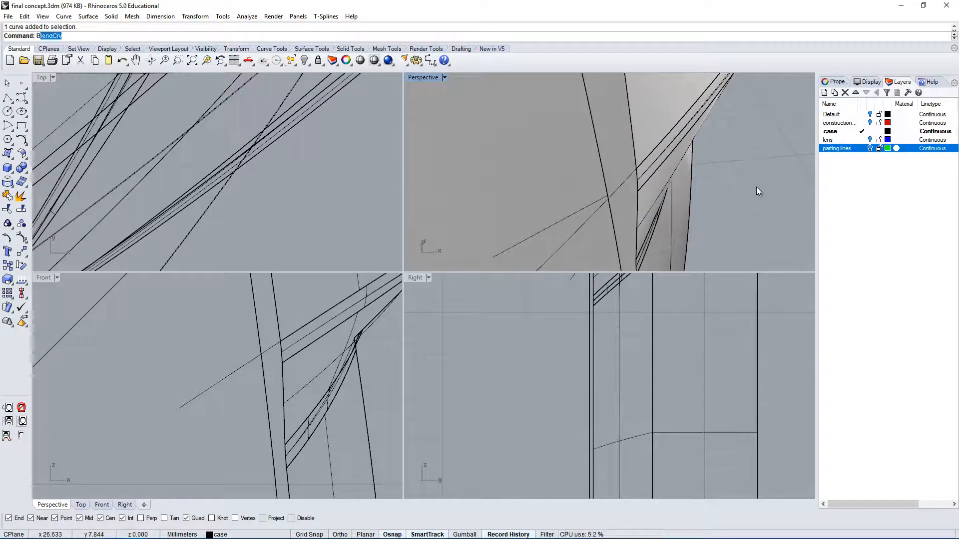
type("Blen")
key("Return")
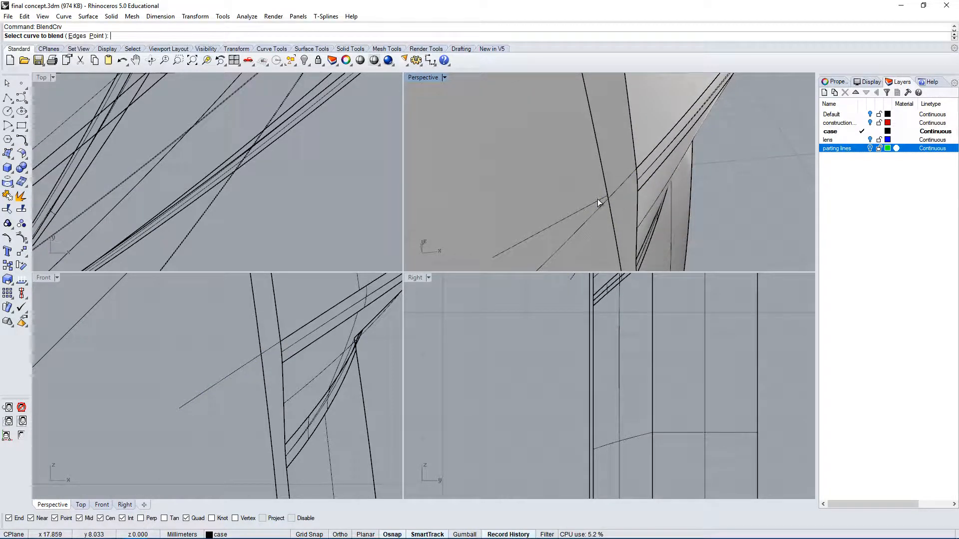
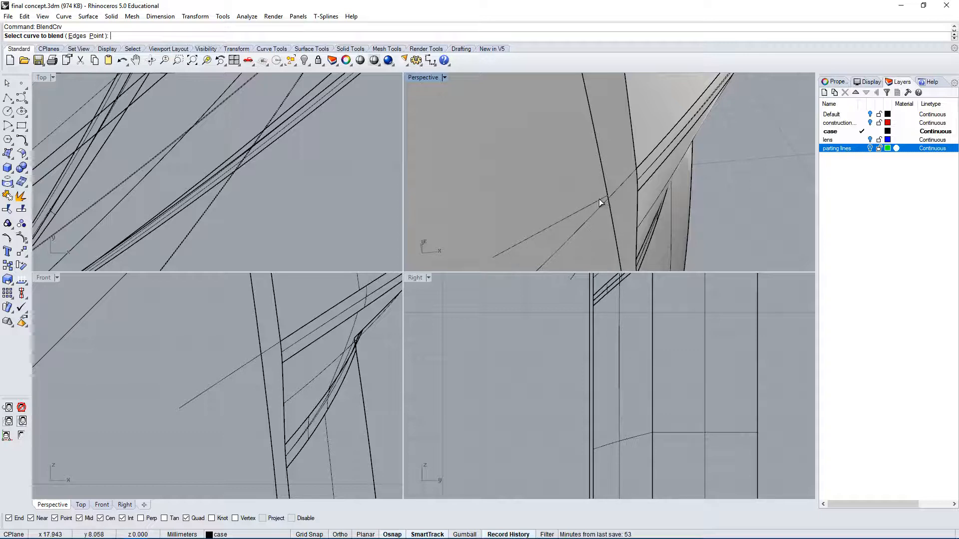
right_click_drag(643, 159, 559, 100)
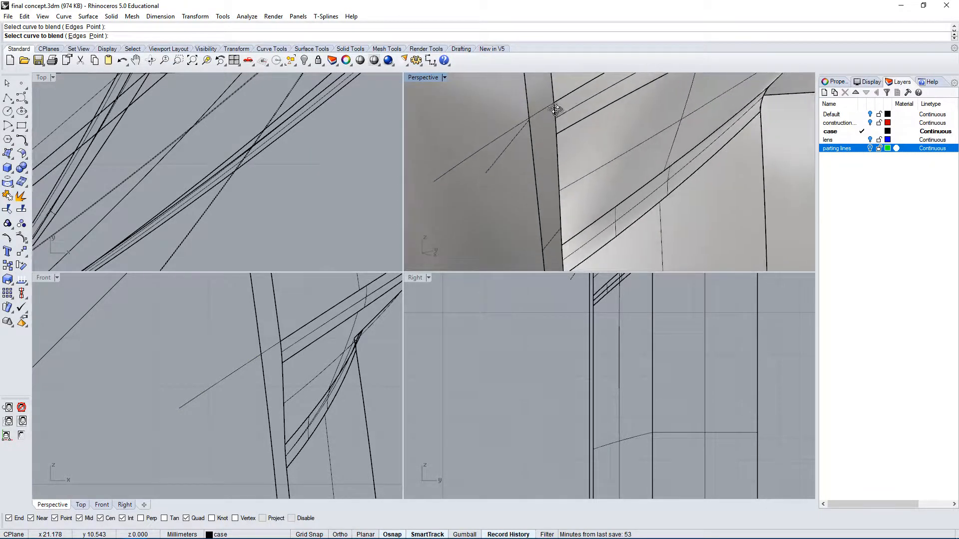
left_click(558, 100)
left_click(589, 128)
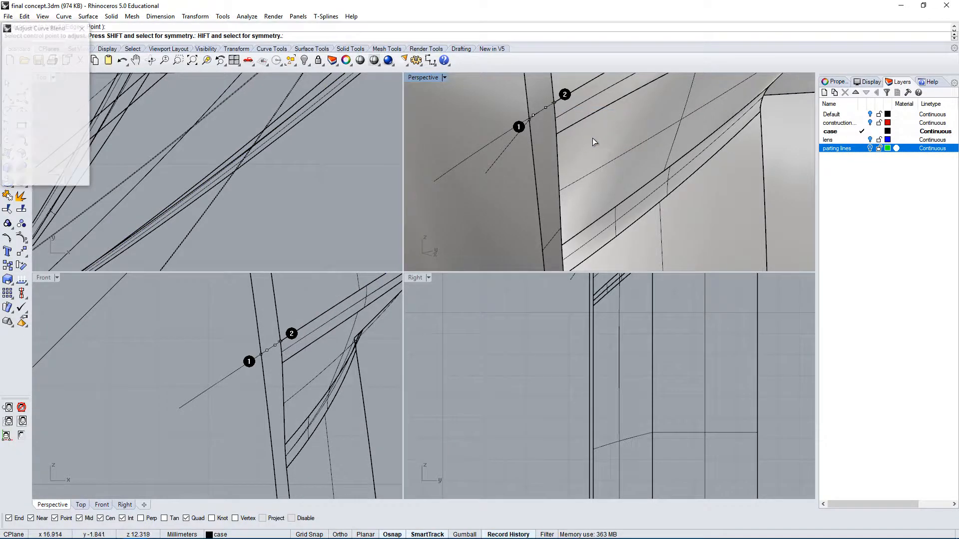
right_click_drag(592, 138, 666, 189)
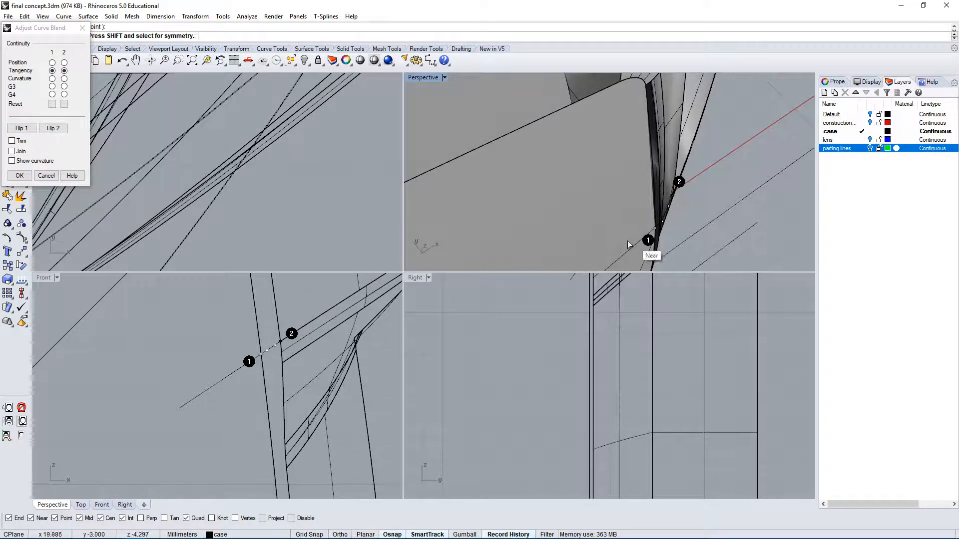
right_click_drag(628, 241, 572, 181)
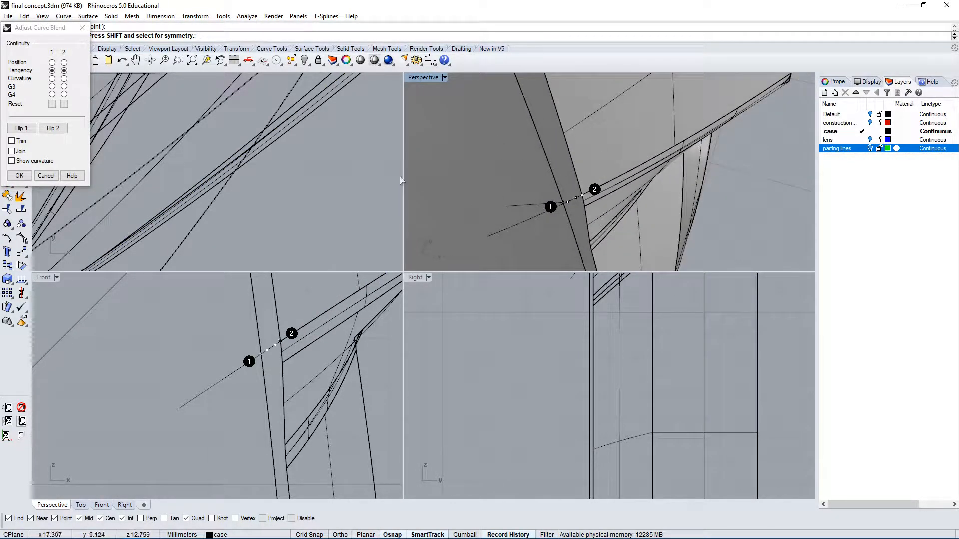
left_click(21, 176)
right_click_drag(450, 210, 480, 151)
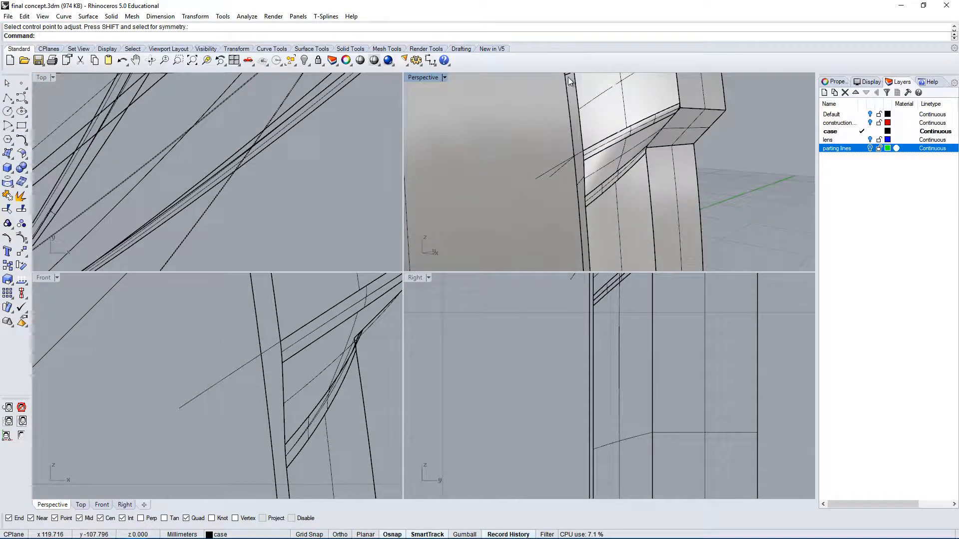
Step: Start a two-rail sweep with the side surface's front edge above the groove and the front panel's surface edge as rails
double_click(423, 78)
right_click_drag(449, 245, 625, 278)
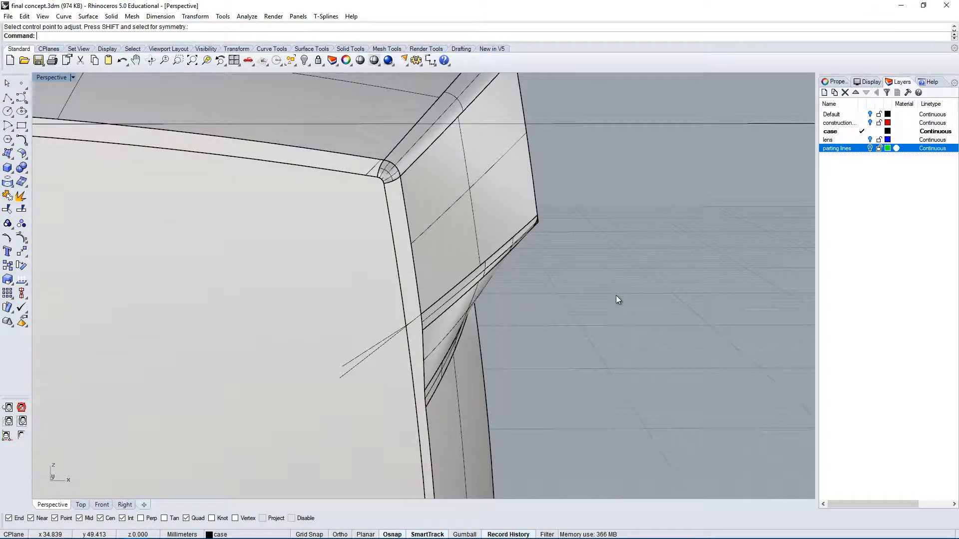
type("We")
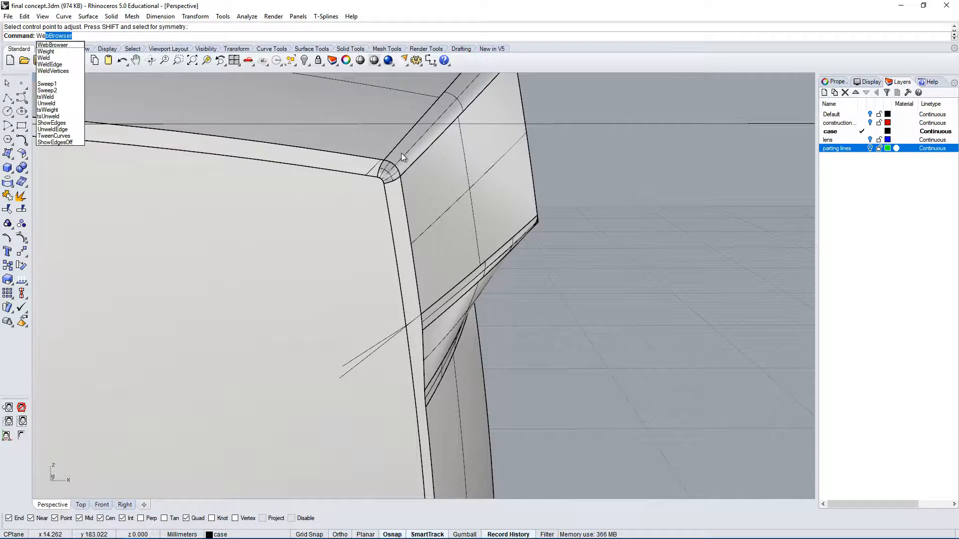
key("BackSpace")
key("BackSpace")
key("BackSpace")
type("Sweep2")
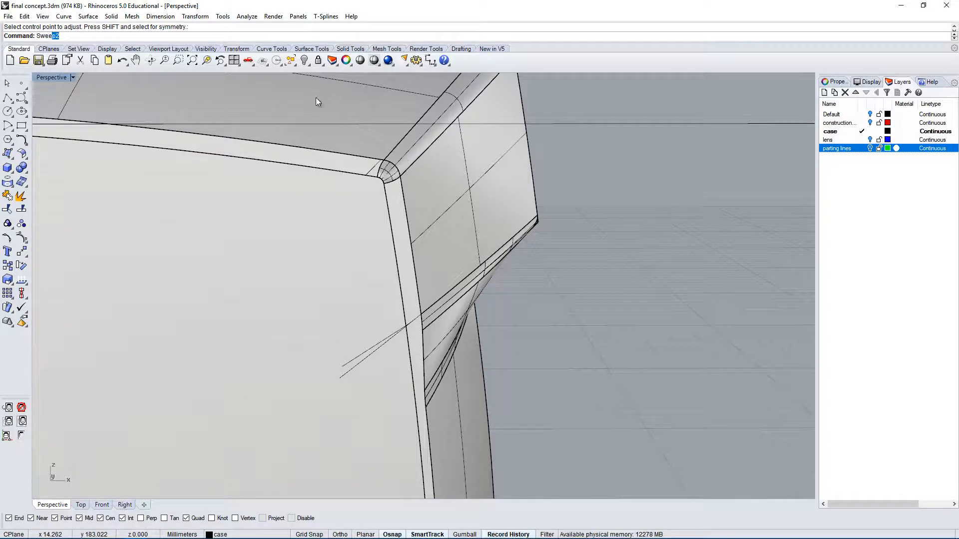
key("Return")
right_click_drag(418, 235, 352, 310)
right_click_drag(374, 201, 462, 250)
right_click_drag(397, 232, 389, 211)
left_click(398, 208)
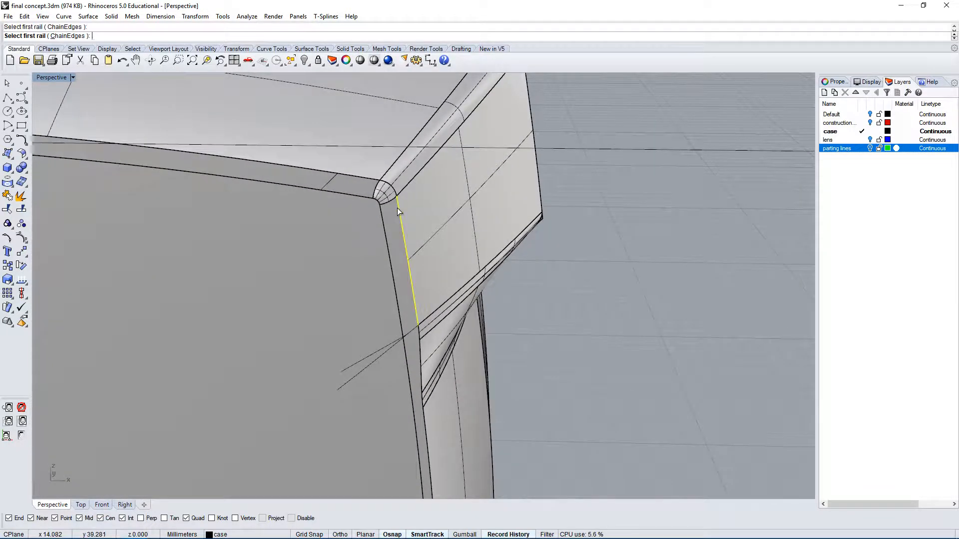
left_click(385, 231)
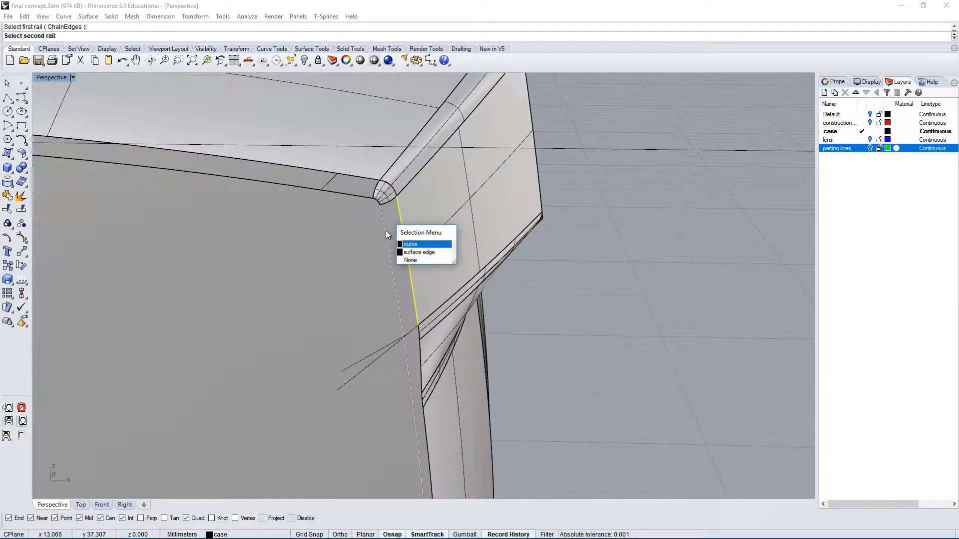
left_click(413, 253)
right_click_drag(413, 253, 350, 255)
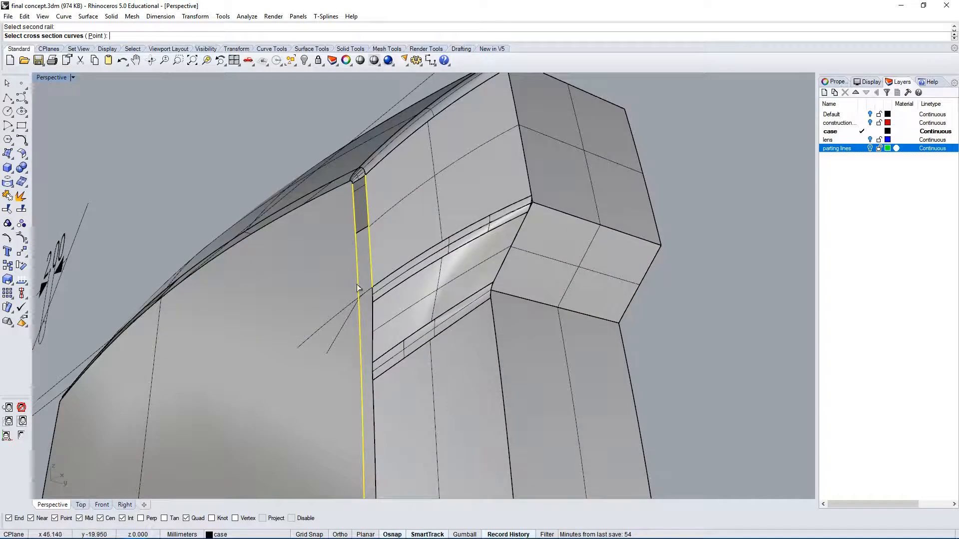
scroll(358, 395, "up", 8)
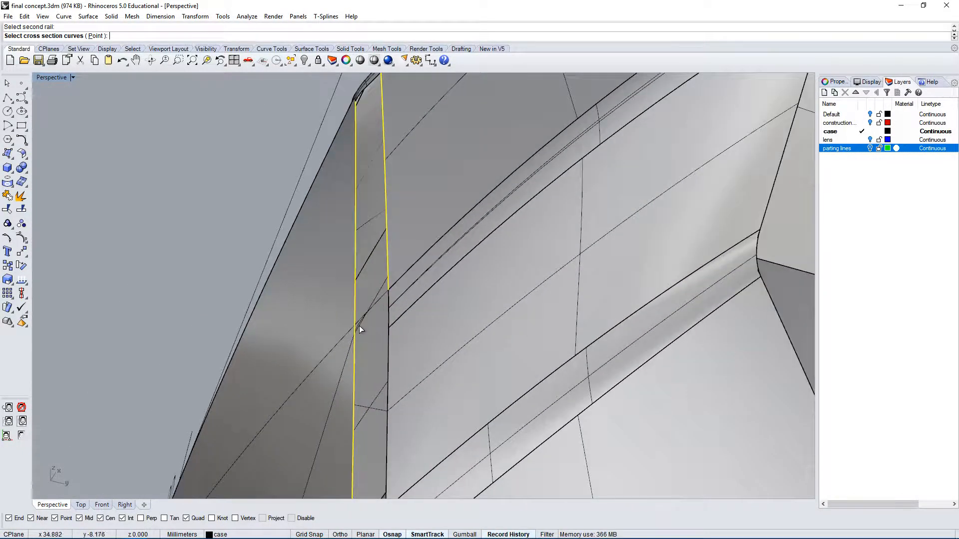
right_click_drag(408, 171, 434, 343)
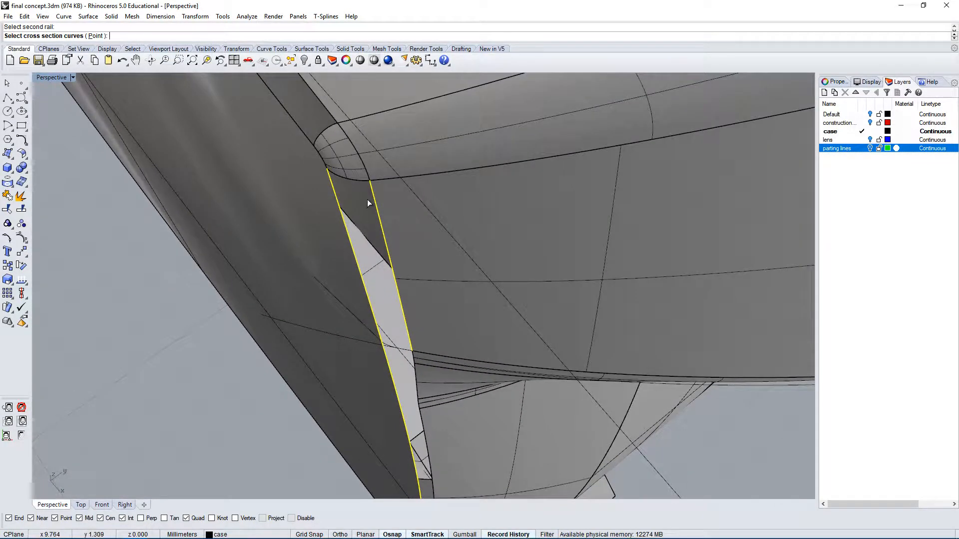
right_click_drag(345, 364, 383, 360)
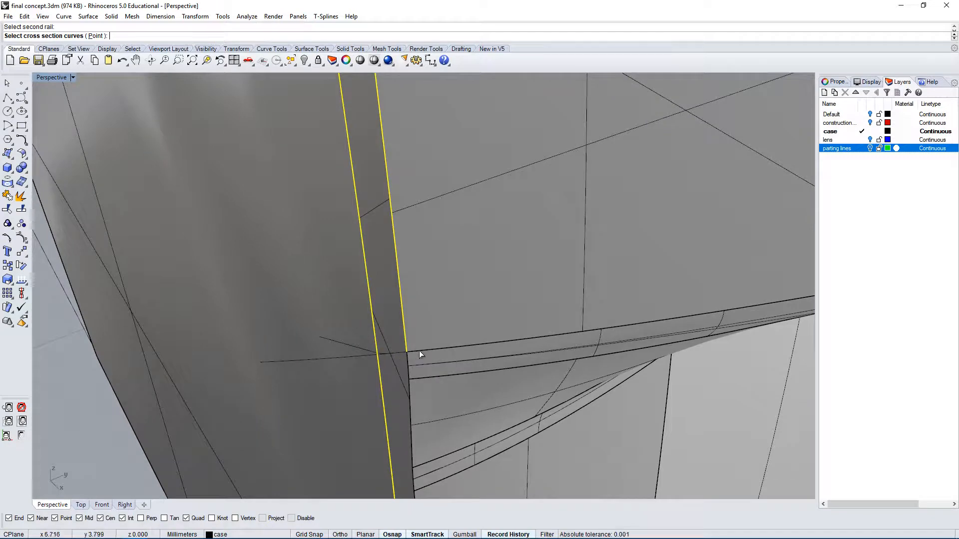
Step: Pick the two short cross-section curves at the ends of the corner strip as shapes for the two-rail sweep
right_click_drag(345, 300, 381, 349)
left_click(375, 316)
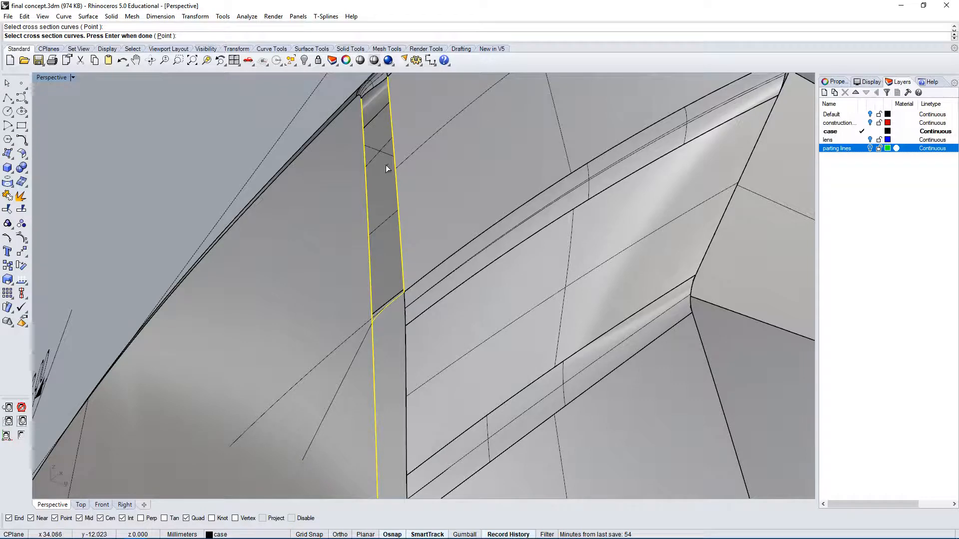
left_click(367, 92)
right_click_drag(409, 110, 412, 229)
key("Return")
right_click_drag(438, 286, 395, 235)
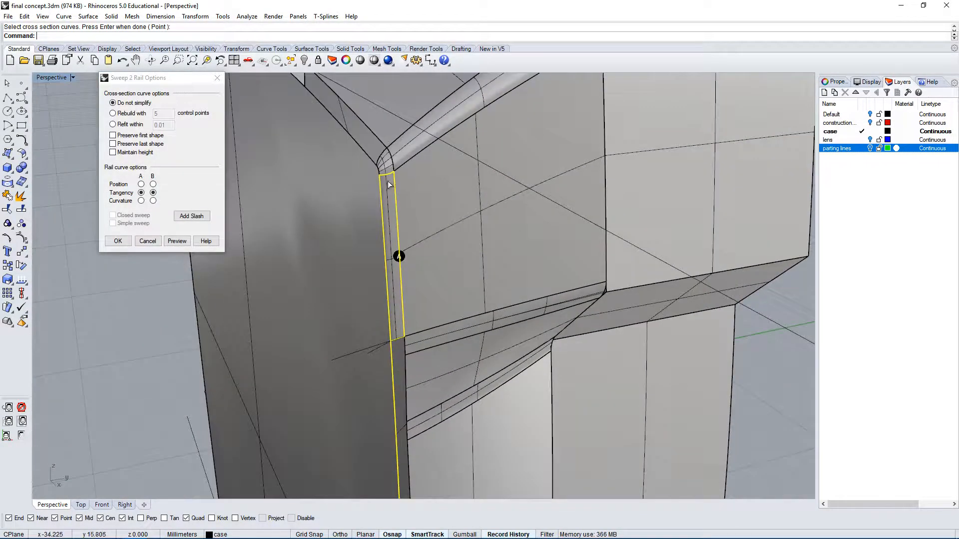
Step: Create the two-rail sweep along the corner edge with Tangency on both rails and cross sections not simplified
right_click_drag(422, 332, 514, 304)
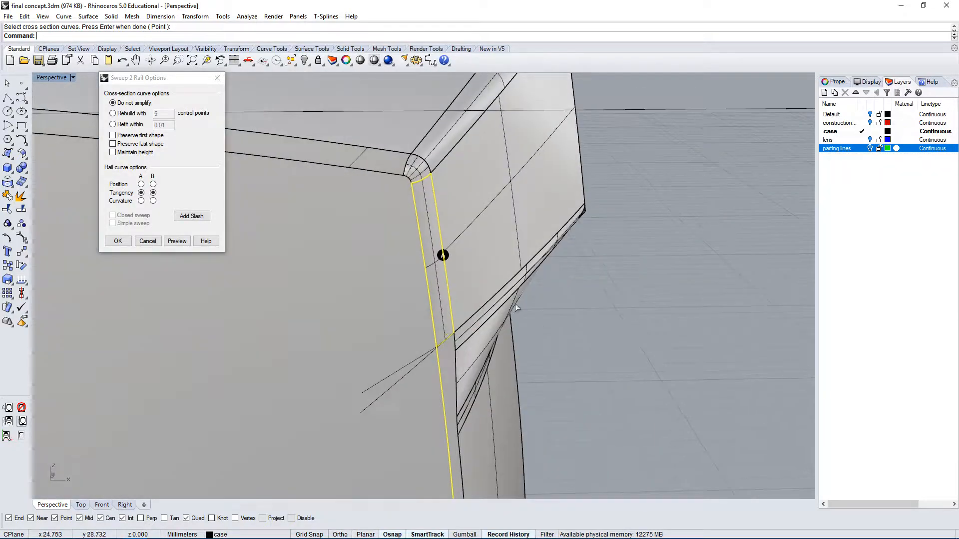
left_click(141, 201)
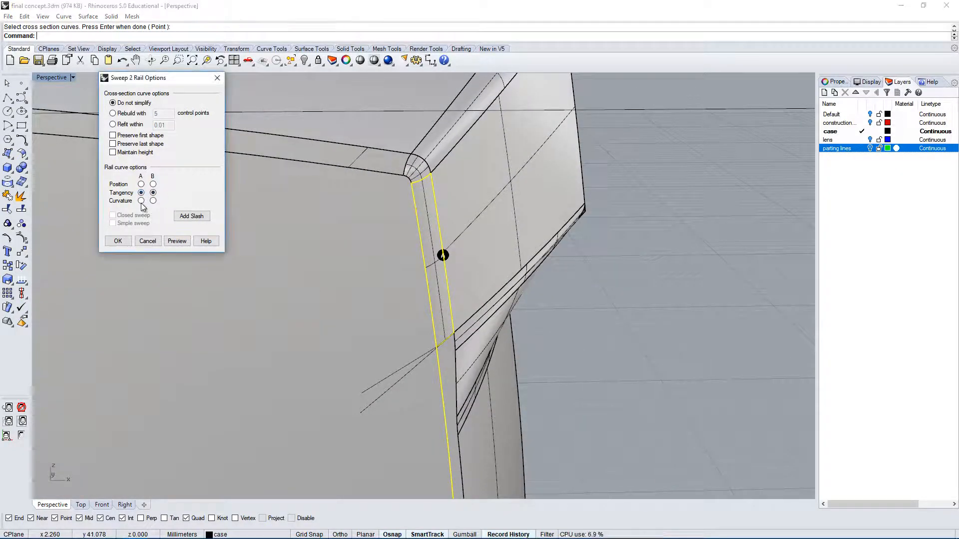
left_click(152, 202)
left_click(142, 193)
left_click(152, 192)
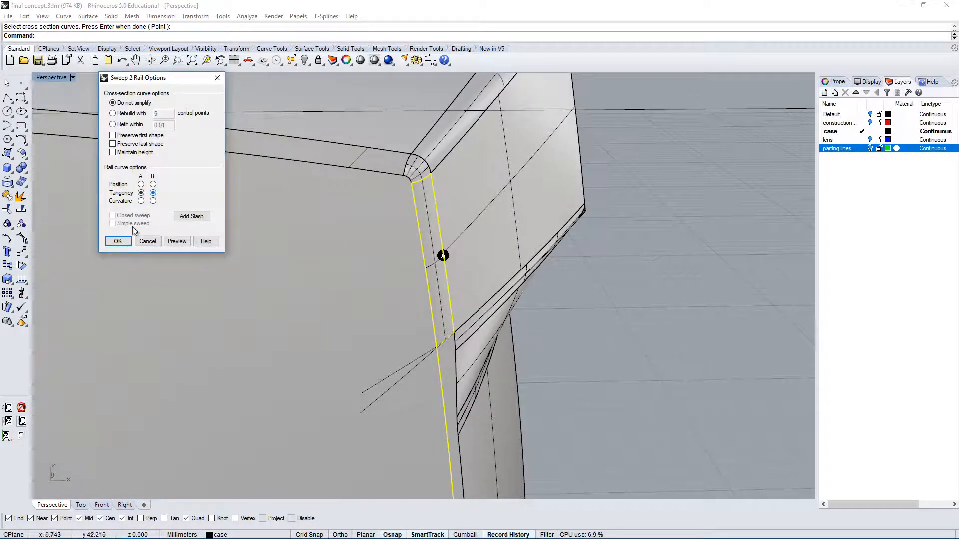
right_click_drag(439, 280, 378, 161)
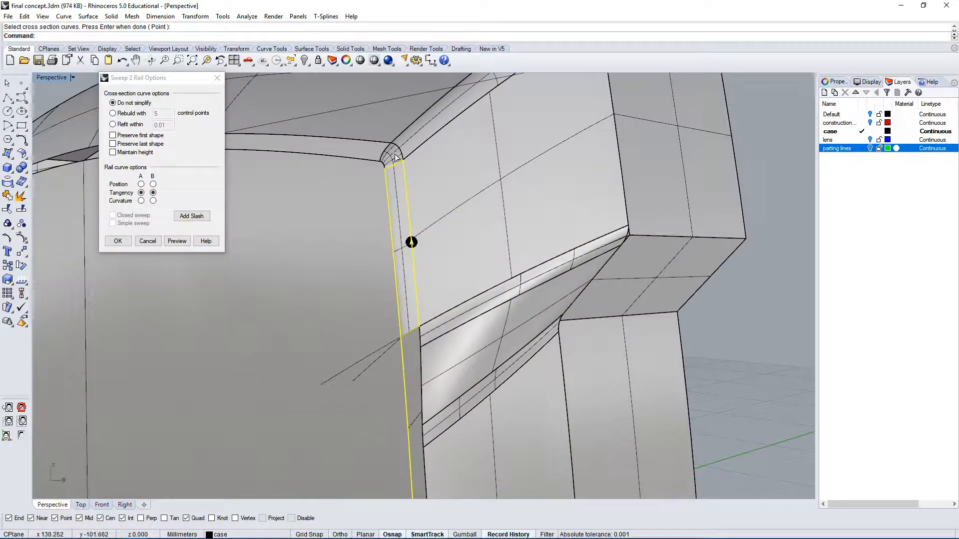
left_click(117, 242)
Step: Delete the extra guide line extending from the bottom of the new corner surface, leaving the one that continues the upper blend edge
right_click_drag(279, 270, 495, 225)
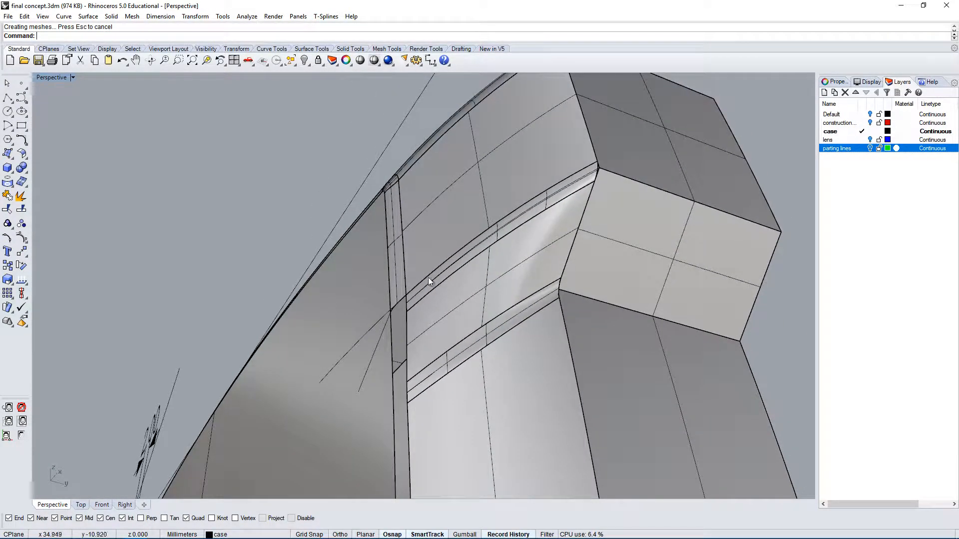
right_click_drag(359, 331, 435, 329)
key("Delete")
left_click(474, 339)
left_click(483, 357)
right_click_drag(537, 360, 467, 345)
Step: In the maximized Front view, draw a two-point interpolated curve from the end of the upper blend's lower edge outward past the corner strip
double_click(55, 77)
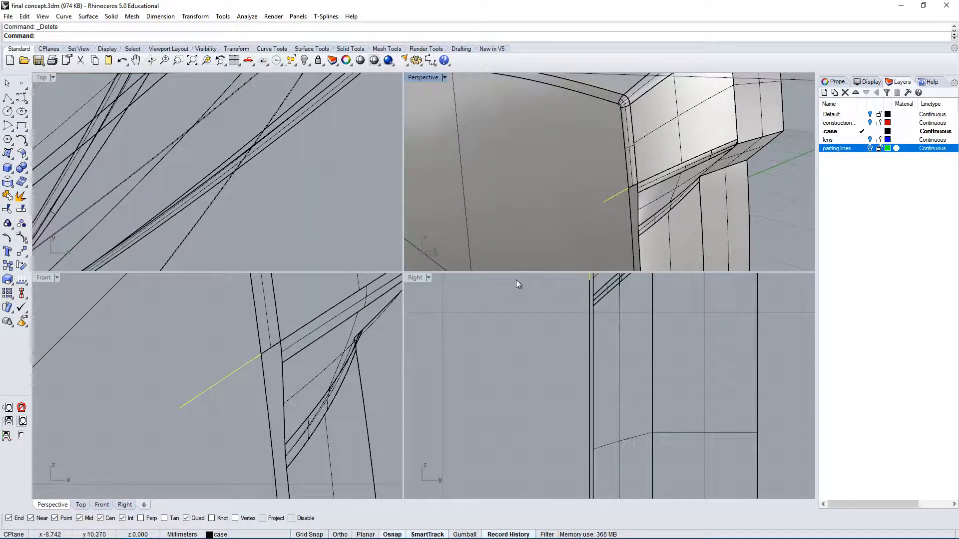
scroll(579, 190, "down", 5)
left_click(142, 343)
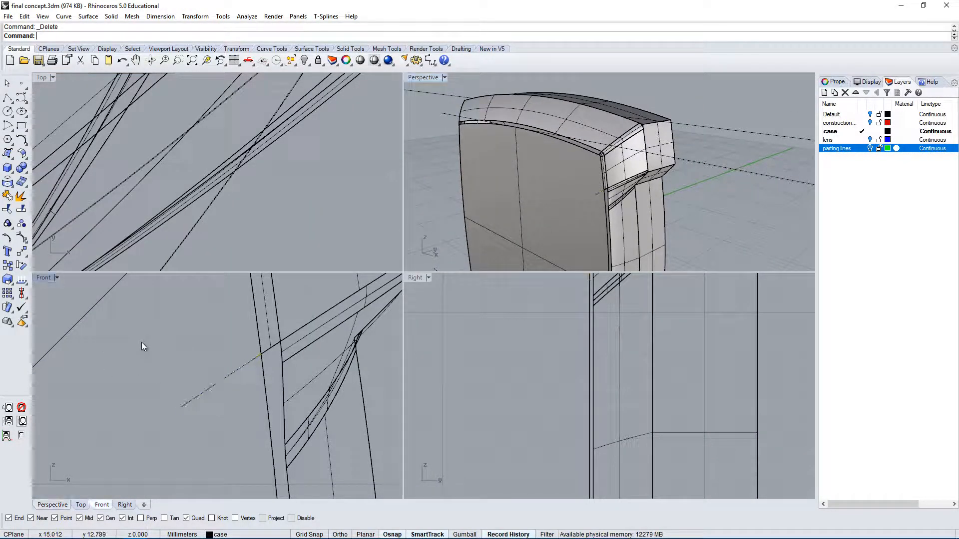
double_click(43, 278)
scroll(539, 317, "up", 3)
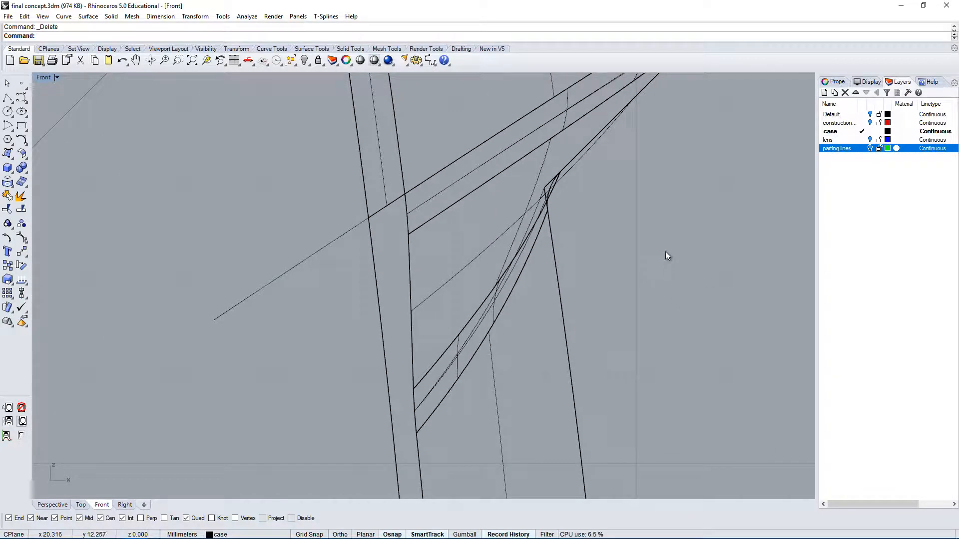
left_click(359, 232)
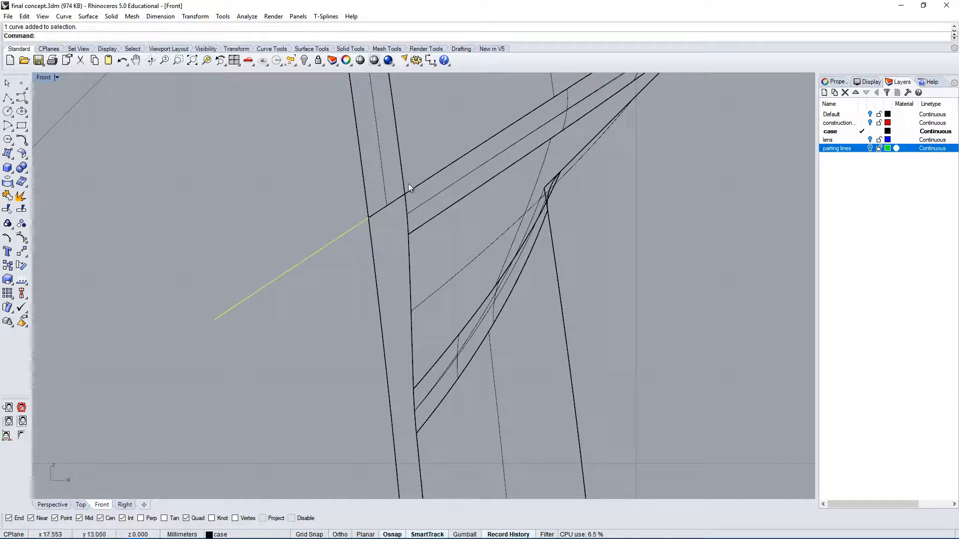
left_click(658, 256)
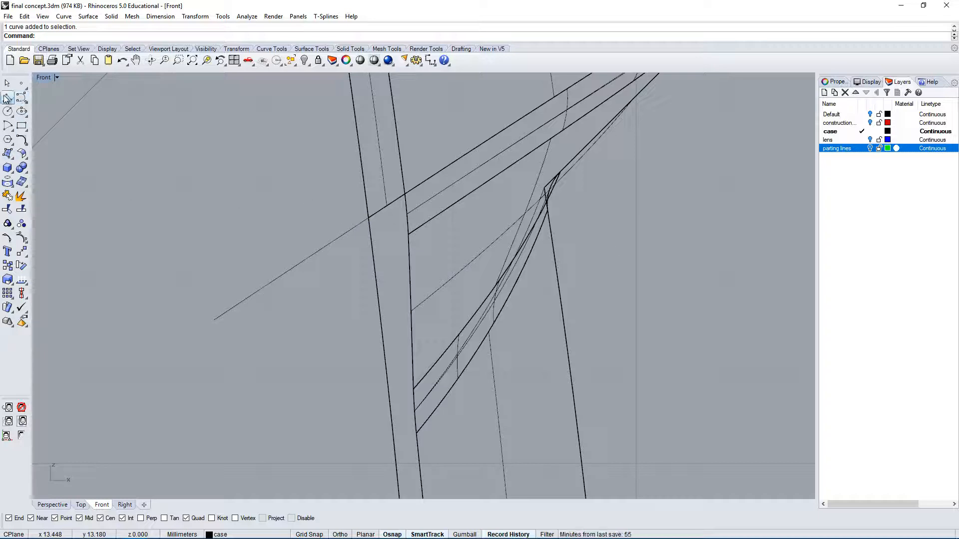
left_click(21, 97)
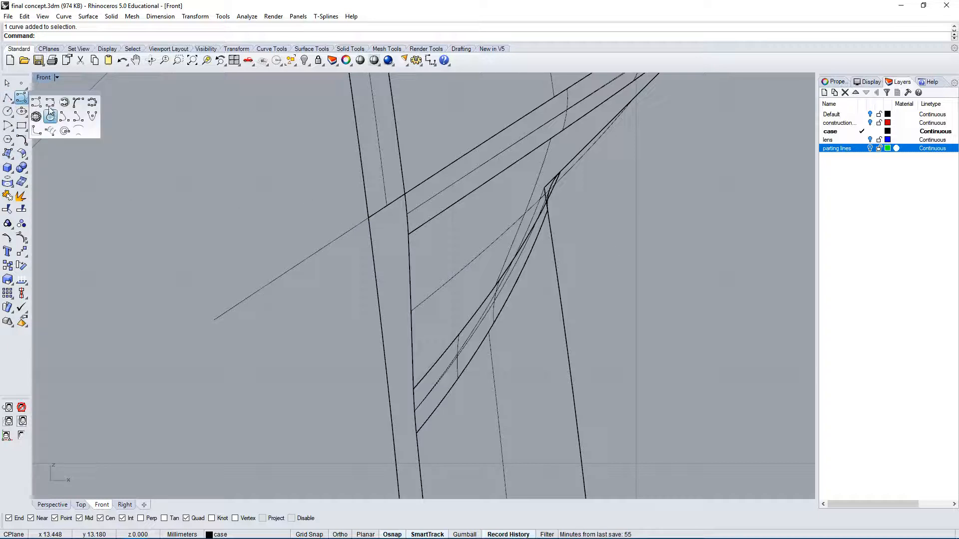
left_click(50, 102)
left_click(407, 234)
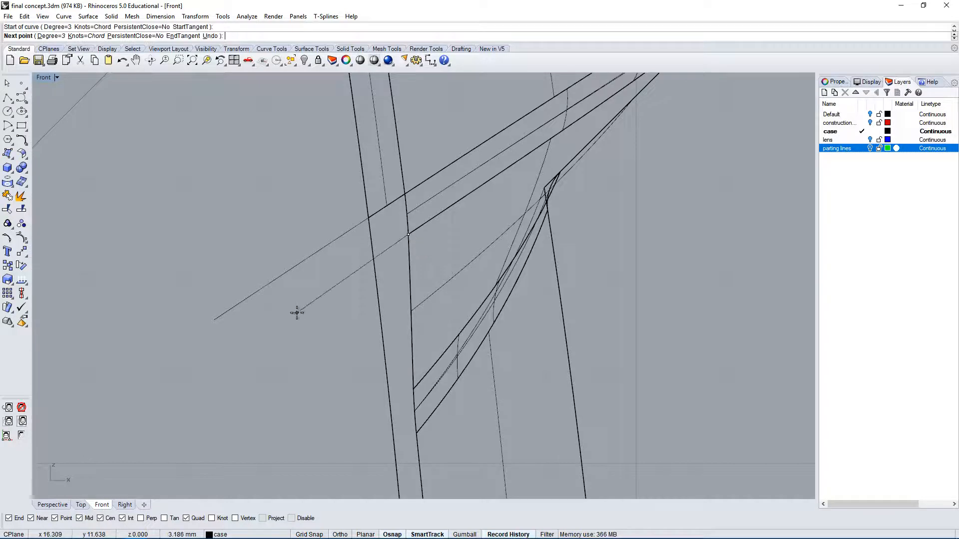
left_click(326, 355)
key("Return")
Step: Draw two more two-point interpolated curves outward from the ends of the lower blend's upper and lower edges
right_click(400, 410)
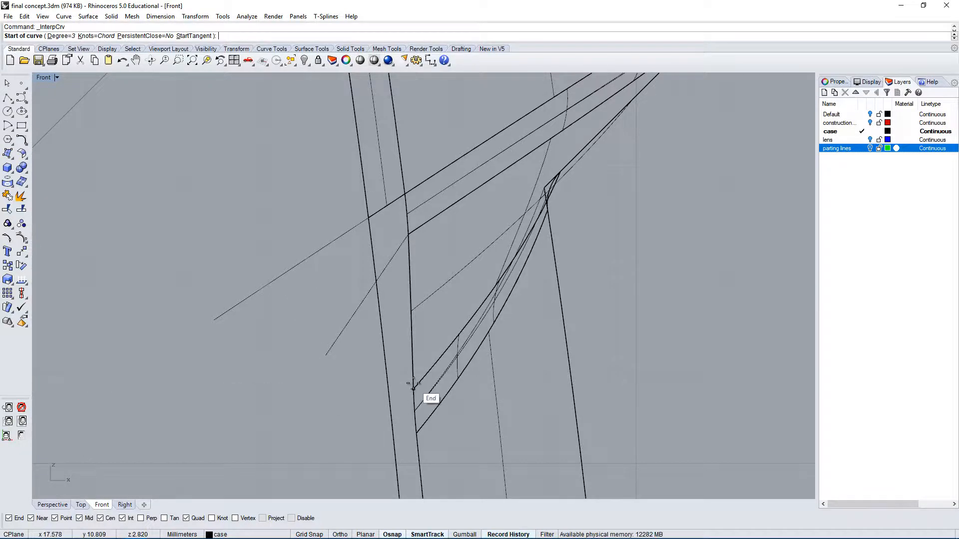
left_click(413, 389)
left_click(338, 407)
right_click(325, 427)
right_click_drag(402, 362, 366, 271)
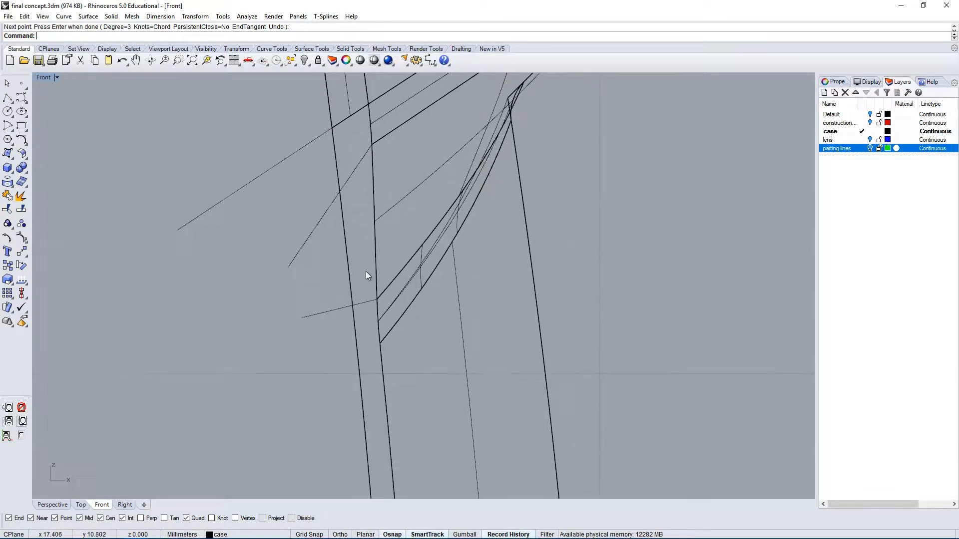
right_click(355, 370)
left_click(380, 344)
left_click(263, 408)
right_click(280, 412)
Step: Draw a two-point interpolated curve outward from the end of the matching blend edge near the bottom of the case
mouse_move(430, 388)
right_mouse_down()
mouse_move(384, 246)
mouse_move(381, 259)
right_mouse_up()
scroll(385, 246, "down", 7)
mouse_move(331, 351)
right_mouse_down()
mouse_move(316, 265)
mouse_move(317, 110)
right_mouse_up()
scroll(332, 355, "up", 2)
right_click(331, 354)
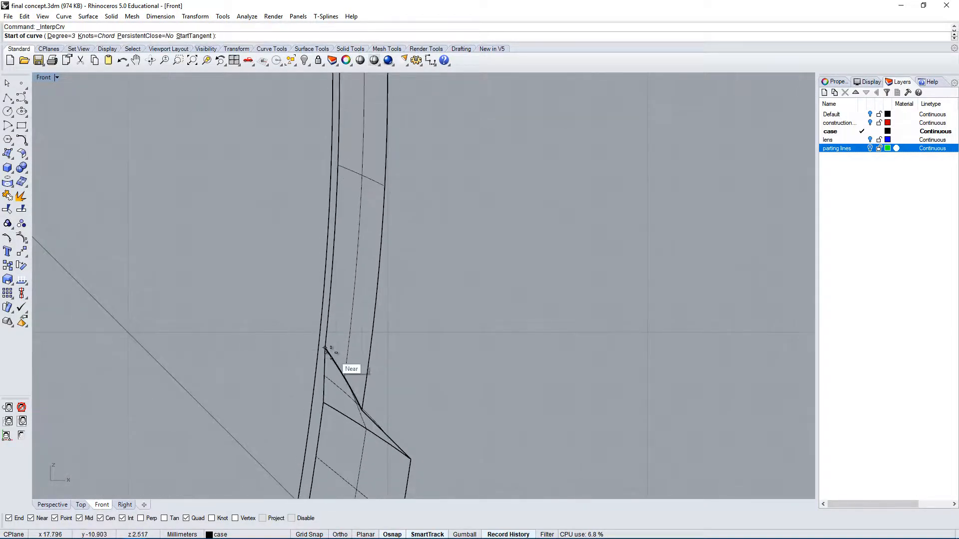
left_click(326, 347)
left_click(263, 332)
right_click(245, 364)
Step: Match the uppermost new curve to the upper blend's lower edge with Curvature continuity, preserving the other end's Position
right_click_drag(419, 144, 385, 337)
right_click_drag(345, 131, 395, 347)
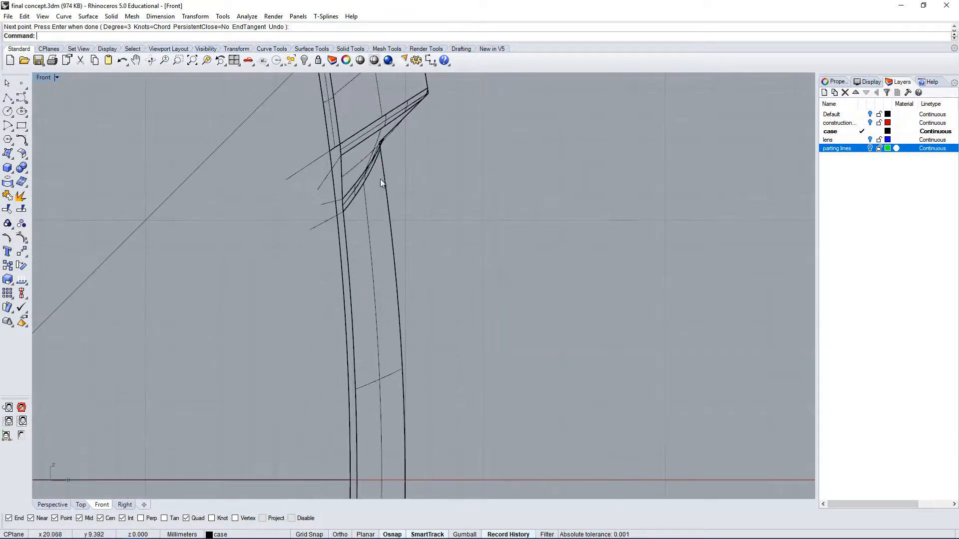
right_click_drag(352, 227, 377, 244)
scroll(373, 231, "up", 2)
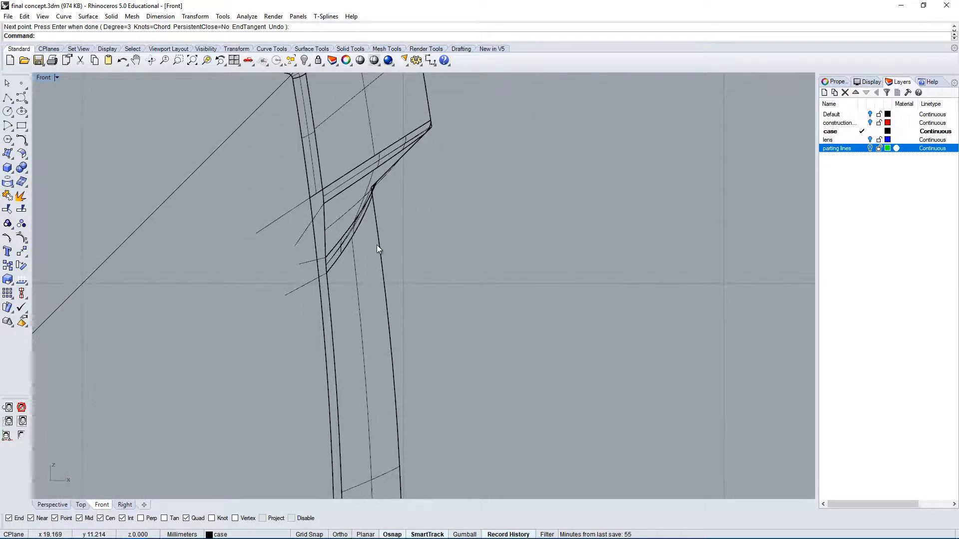
type("Mat")
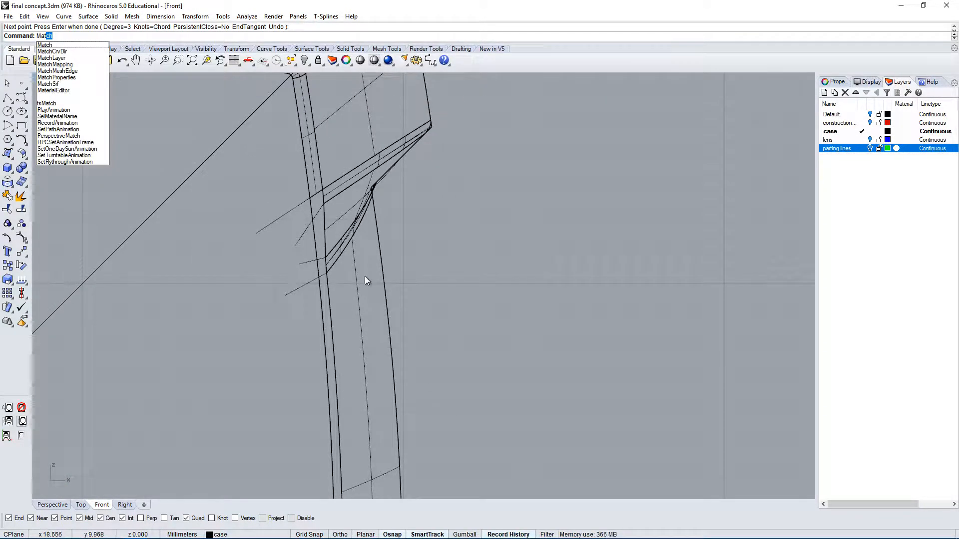
key("Return")
scroll(334, 139, "up", 3)
left_click(307, 234)
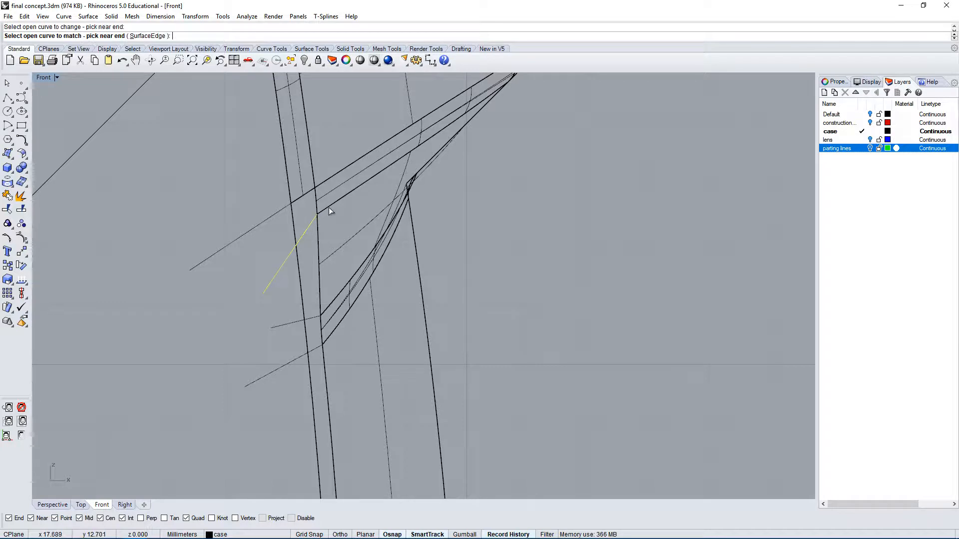
left_click(328, 208)
left_click(364, 242)
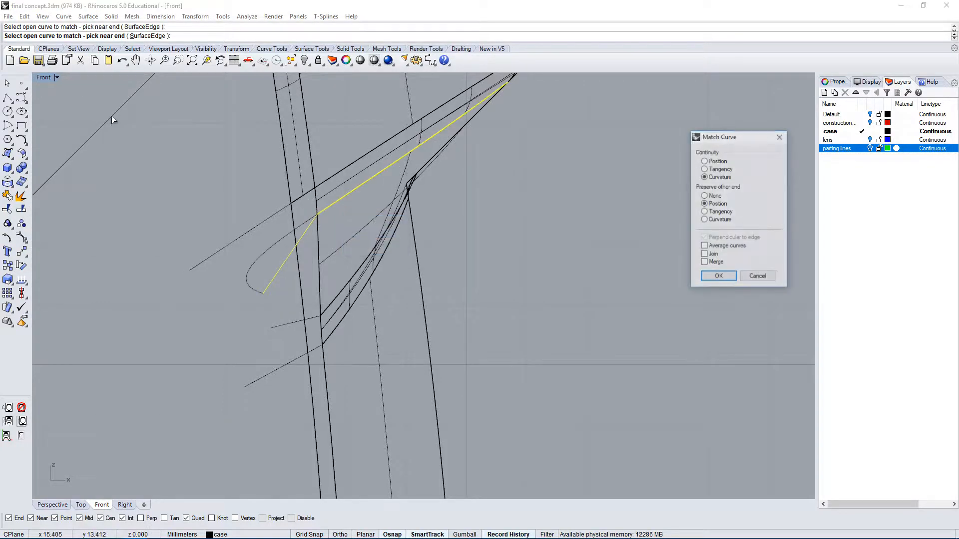
left_click(719, 277)
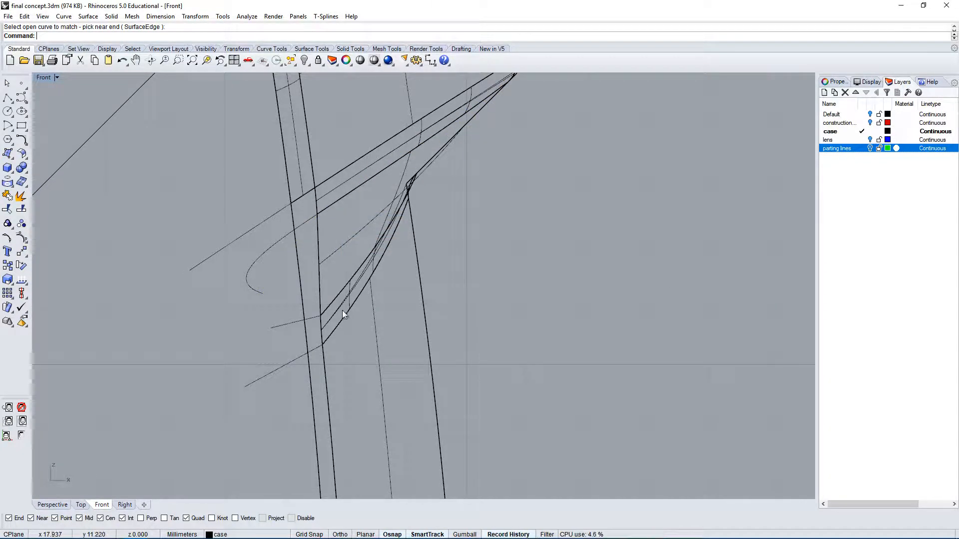
Step: Match the middle new curve to the lower blend's upper edge with Curvature continuity
right_click(342, 311)
left_click(312, 316)
left_click(328, 308)
left_click(366, 336)
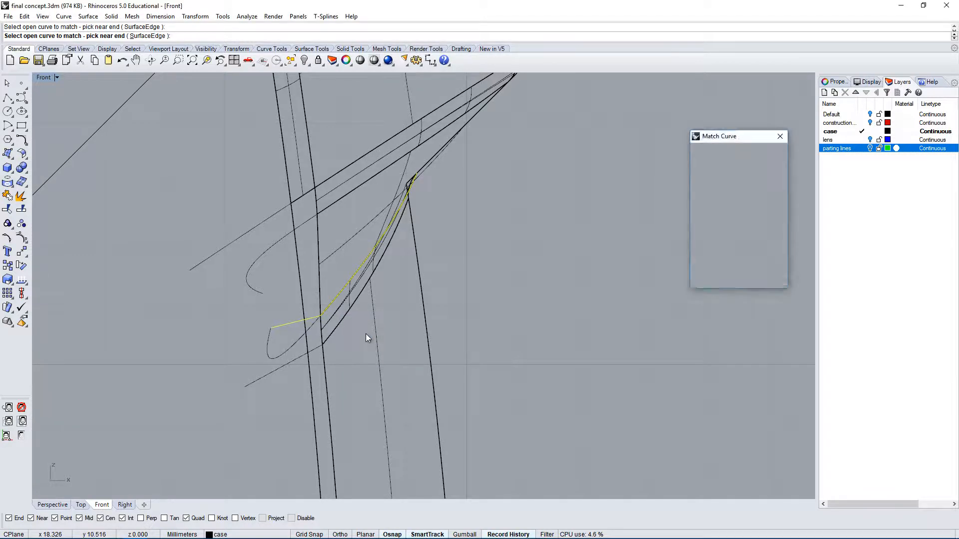
key("Return")
Step: Match the lowest new curve to the lower blend's lower edge with Curvature continuity
right_click(318, 348)
left_click(318, 348)
left_click(331, 333)
left_click(370, 359)
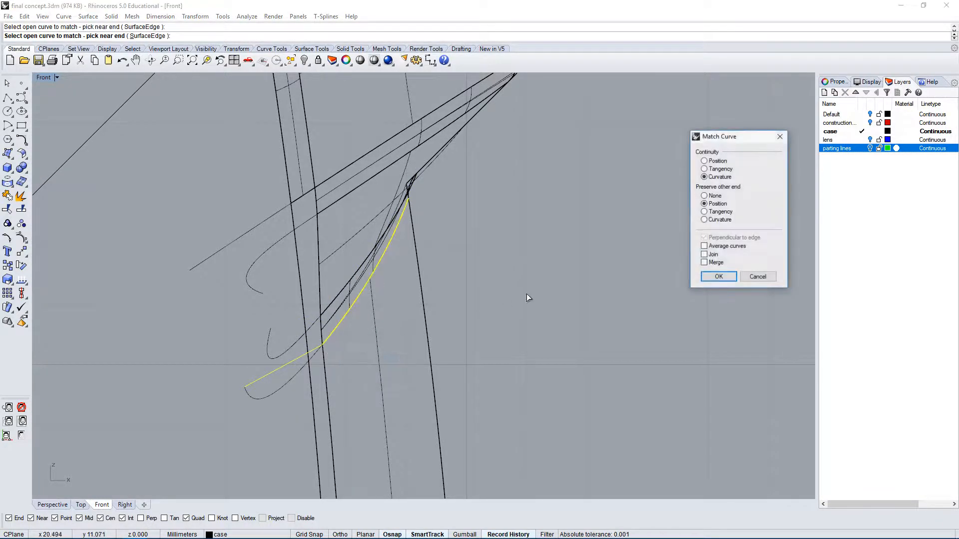
key("Return")
Step: Show the control points of the three matched curves and delete each curve's hooked outer end point
left_click_drag(288, 273, 170, 435)
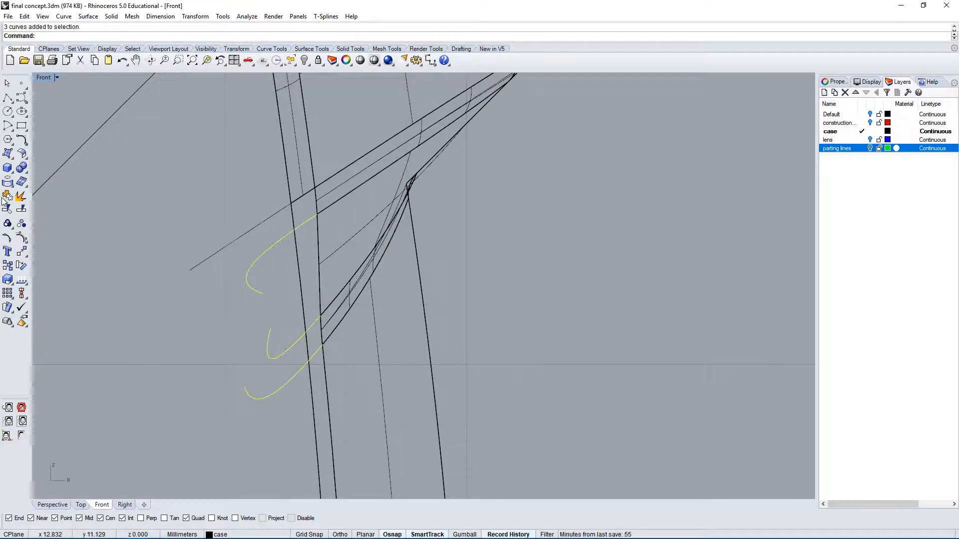
left_click(22, 239)
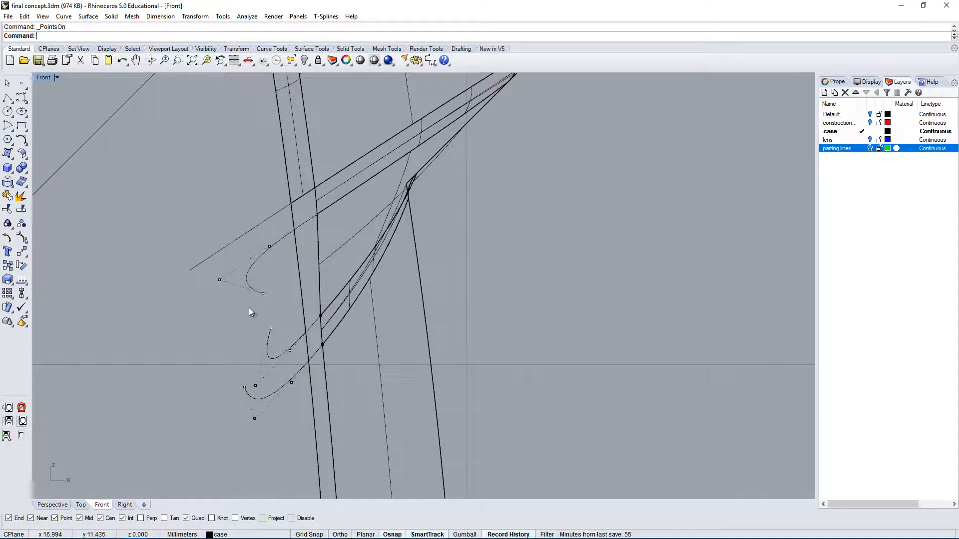
left_click(262, 294)
key("Delete")
left_click(271, 328)
key("Delete")
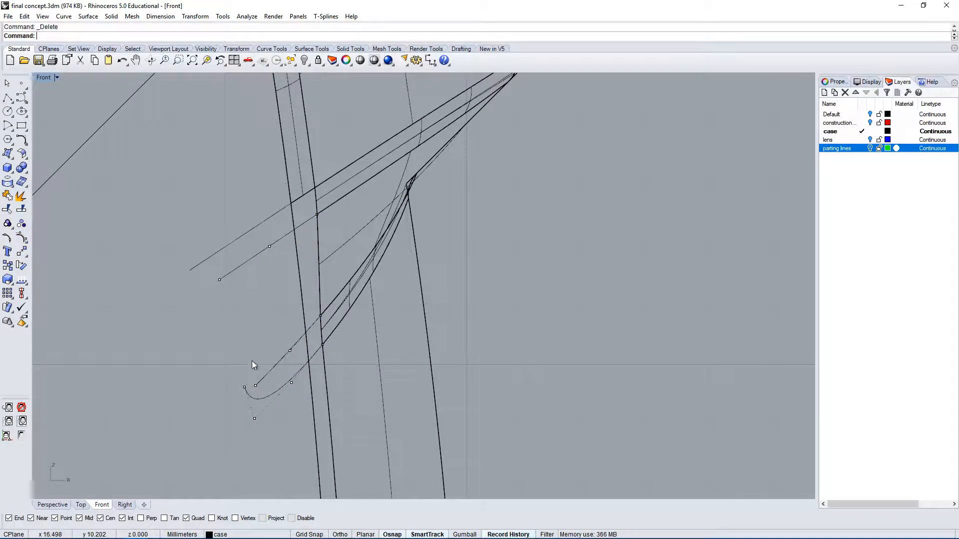
left_click(245, 387)
key("Delete")
Step: Turn off the control points of the three extension curves
right_click_drag(249, 256, 205, 262)
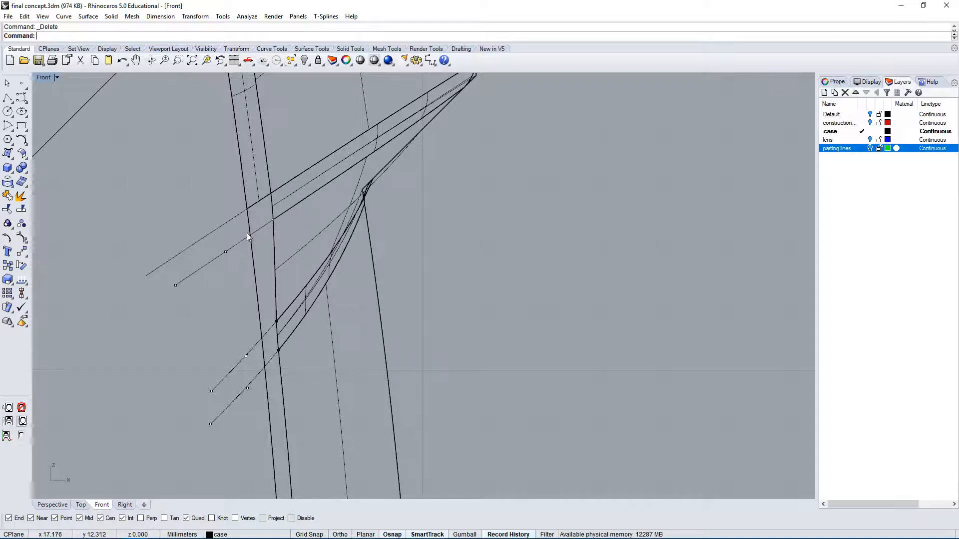
right_click_drag(329, 267, 529, 292)
scroll(533, 288, "down", 4)
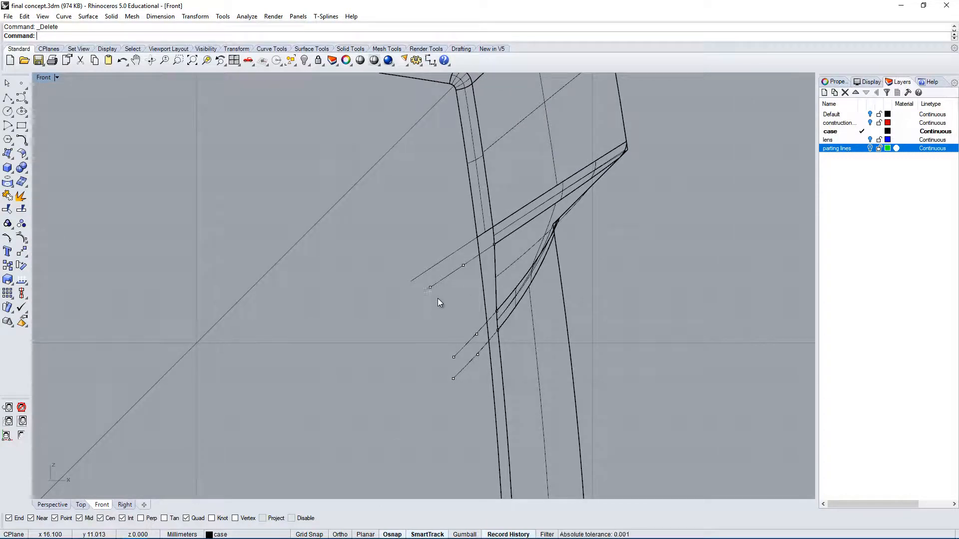
right_click_drag(452, 389, 363, 352)
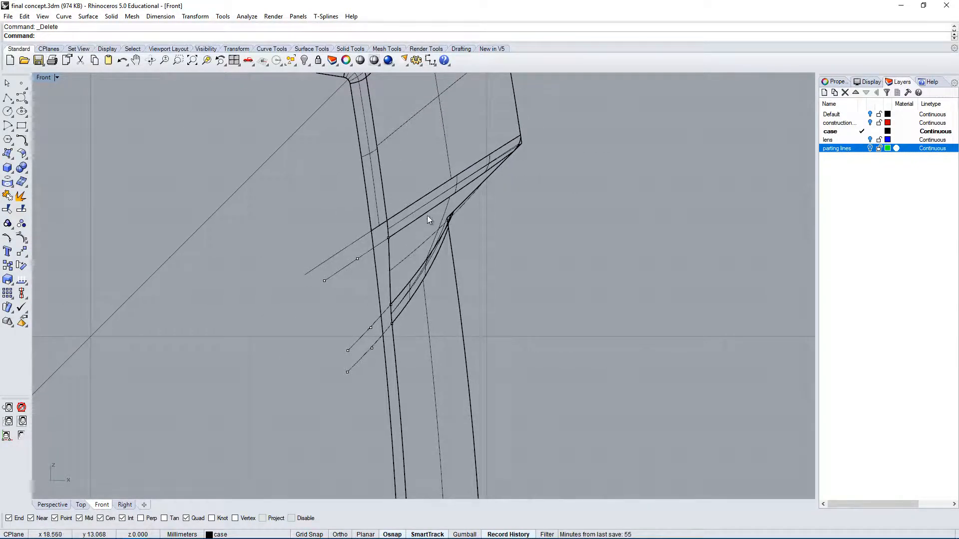
mouse_move(480, 252)
right_mouse_down()
mouse_move(430, 256)
mouse_move(478, 244)
right_mouse_up()
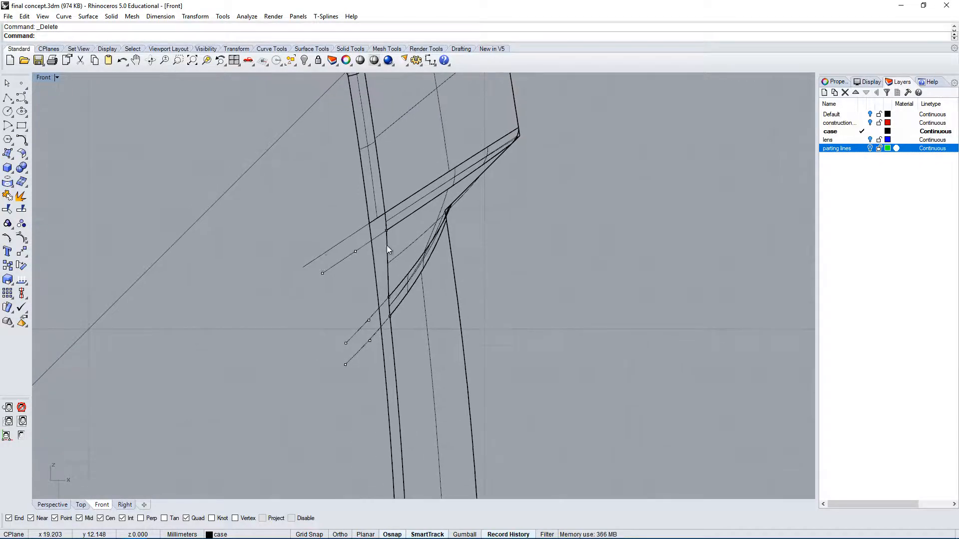
scroll(388, 248, "up", 5)
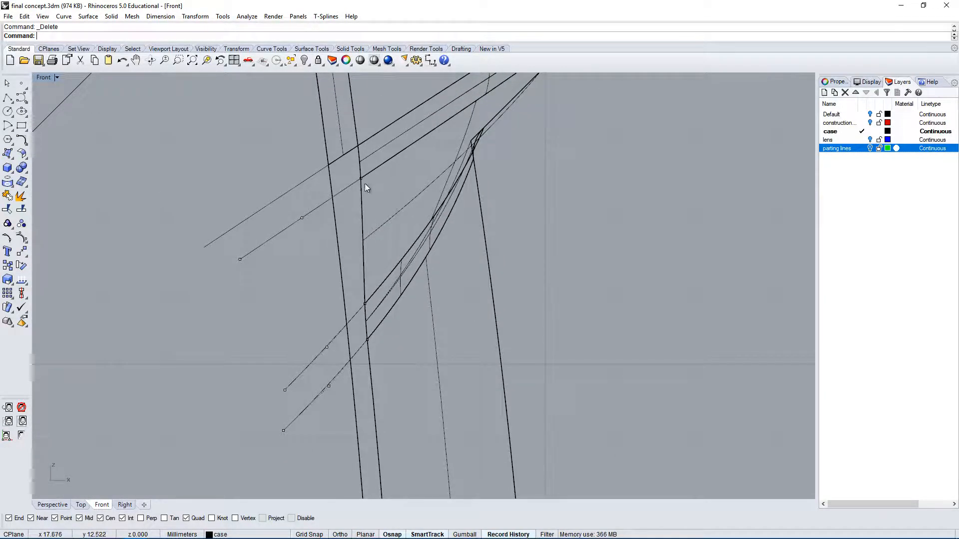
key("Escape")
Step: In the Front view, project the three extension curves onto the case's large face beside the corner strip
right_click_drag(229, 255, 260, 269)
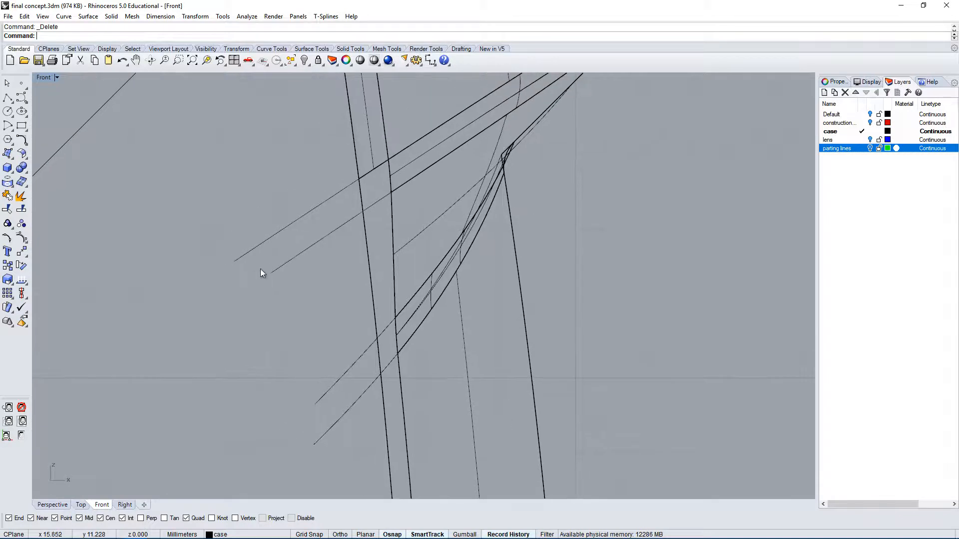
type("Project")
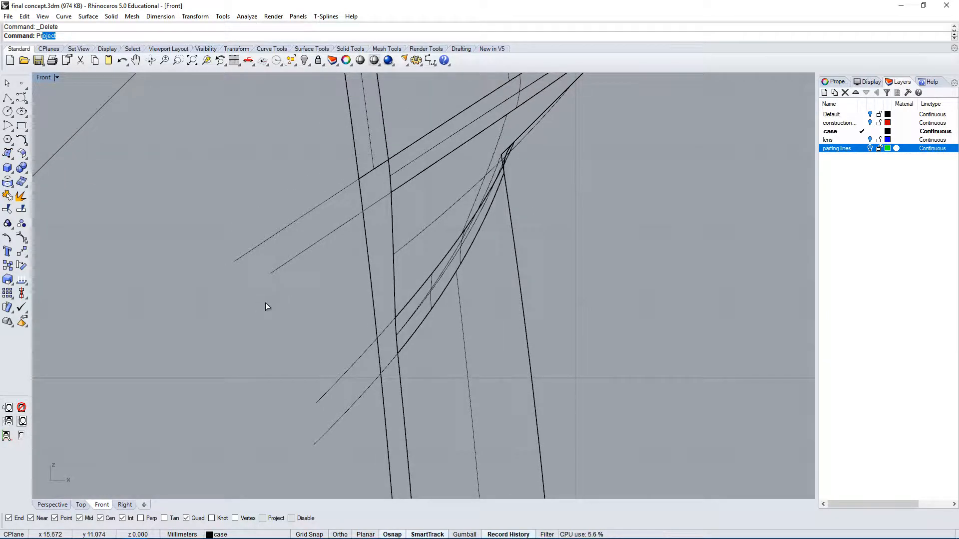
key("Return")
left_click(320, 240)
left_click(335, 382)
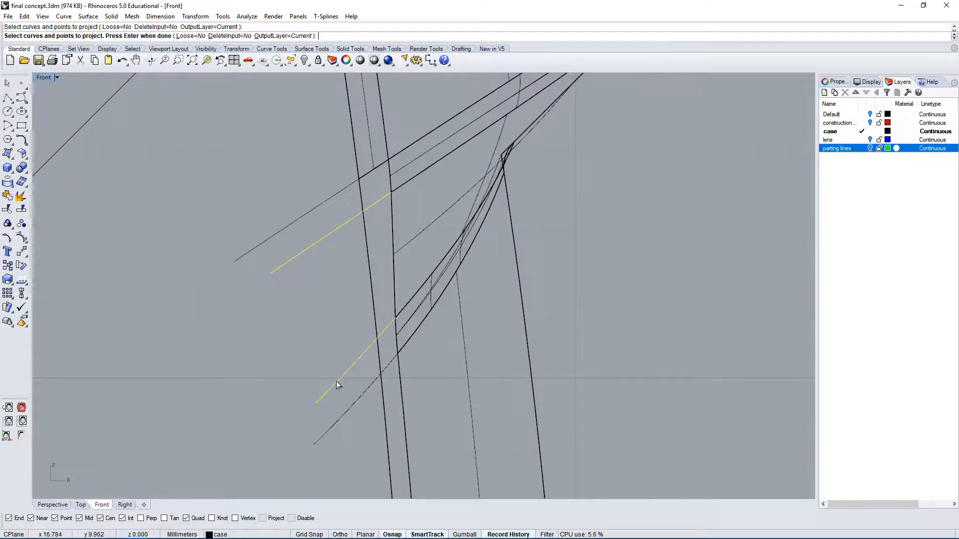
left_click(337, 423)
key("Return")
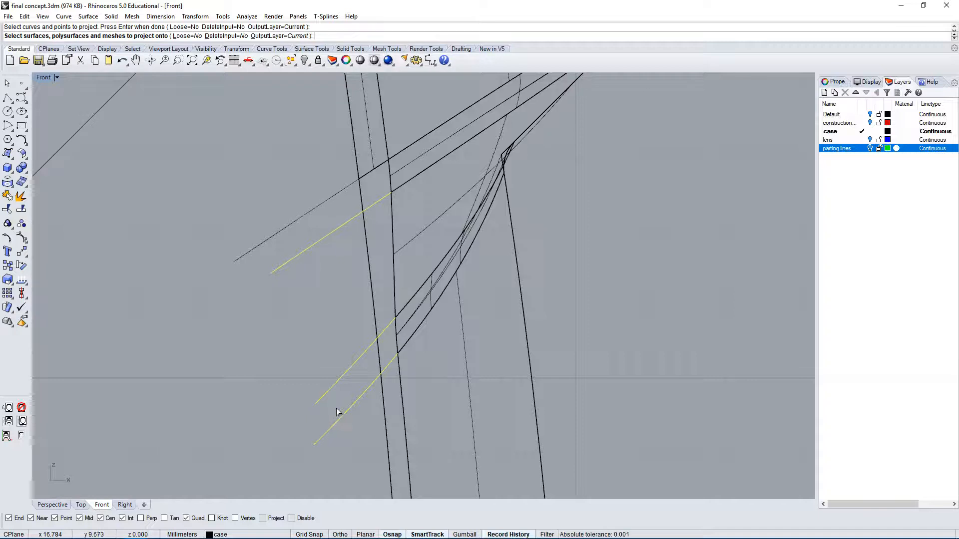
left_click(368, 256)
key("Return")
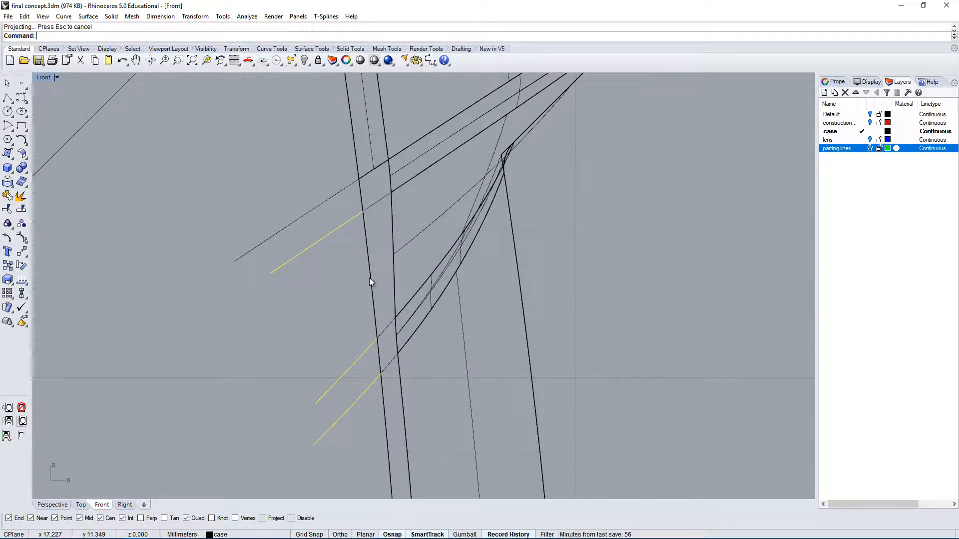
Step: Delete the original extension curves, keeping their projections on the case's large face
right_click_drag(369, 278, 313, 264)
double_click(46, 78)
right_click_drag(672, 143, 619, 187)
scroll(597, 208, "up", 4)
left_click(589, 192)
left_click(593, 194)
key("Delete")
Step: Create a blend curve with Tangency at both ends between the upper projected curve and the upper blend's lower edge
type("BlendCrv")
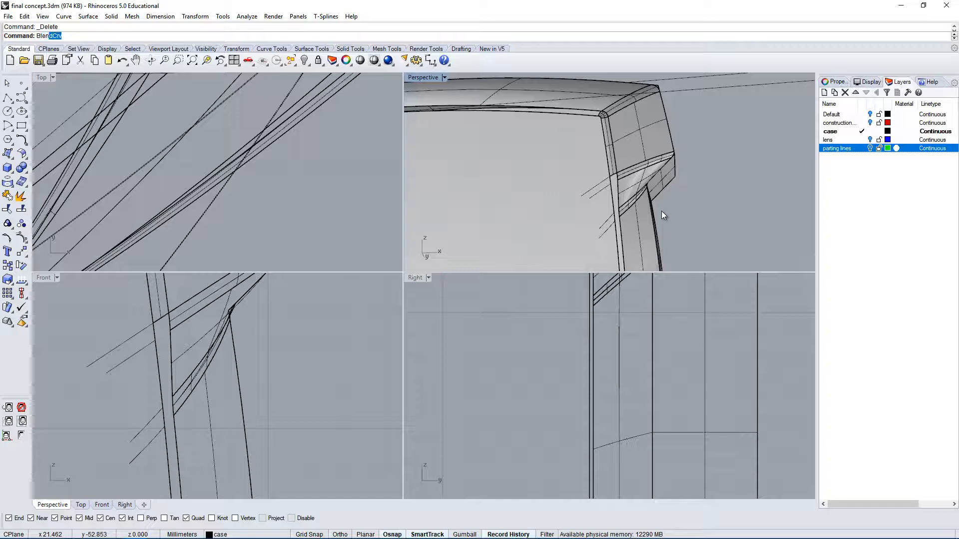
key("Return")
right_click_drag(535, 167, 611, 196)
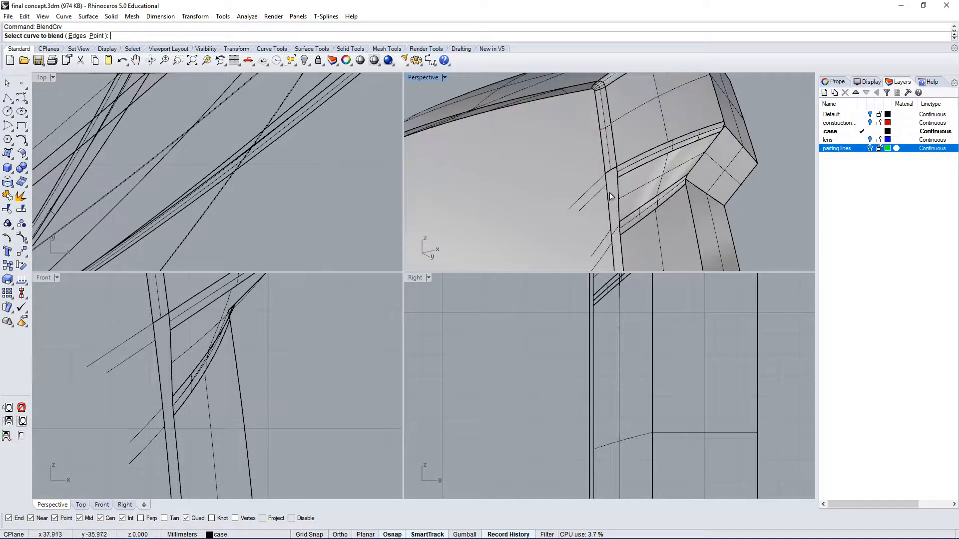
left_click(622, 175)
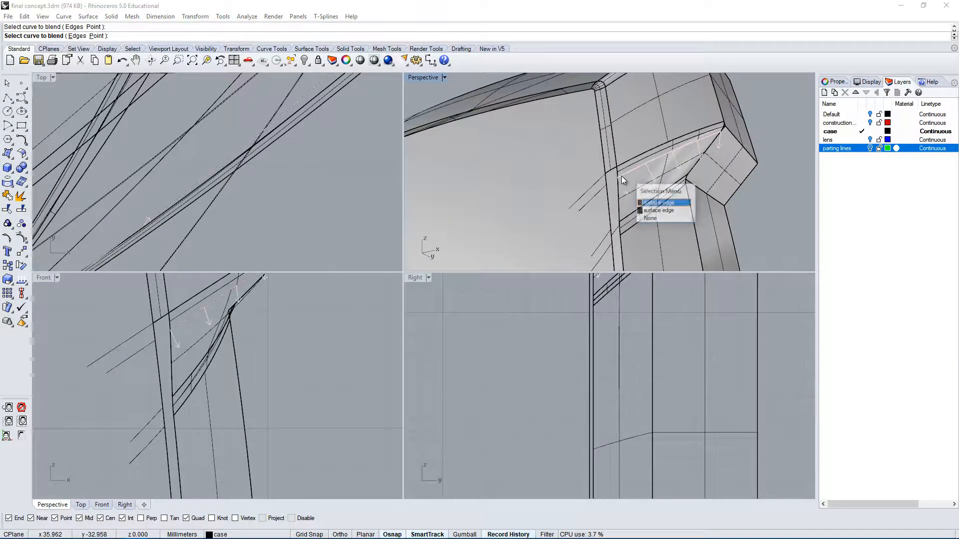
left_click(655, 204)
right_click_drag(647, 197, 603, 183)
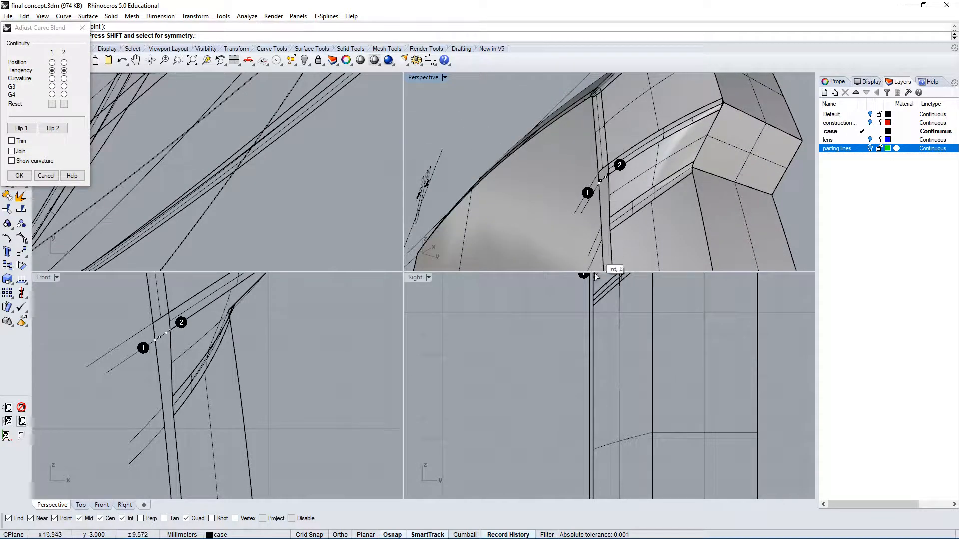
key("Return")
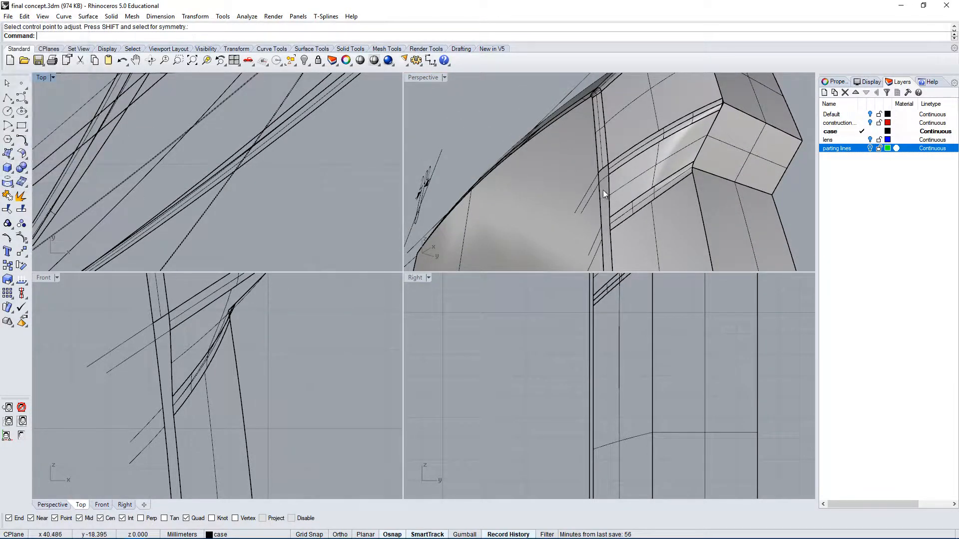
Step: Bridge the corner gap from the middle projected curve to the lower blend's upper edge with a Tangency blend curve
scroll(602, 180, "up", 2)
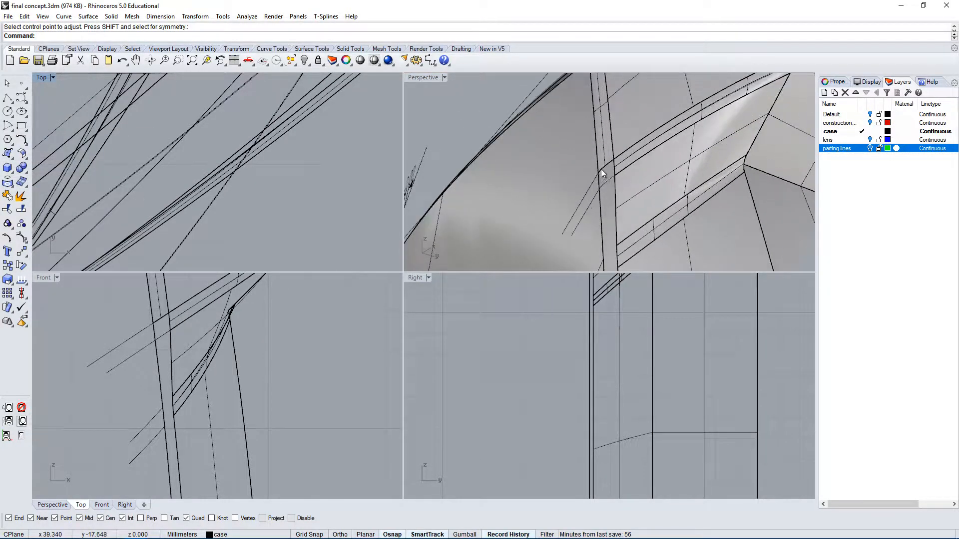
scroll(604, 163, "down", 5)
scroll(603, 227, "up", 3)
right_click(594, 202)
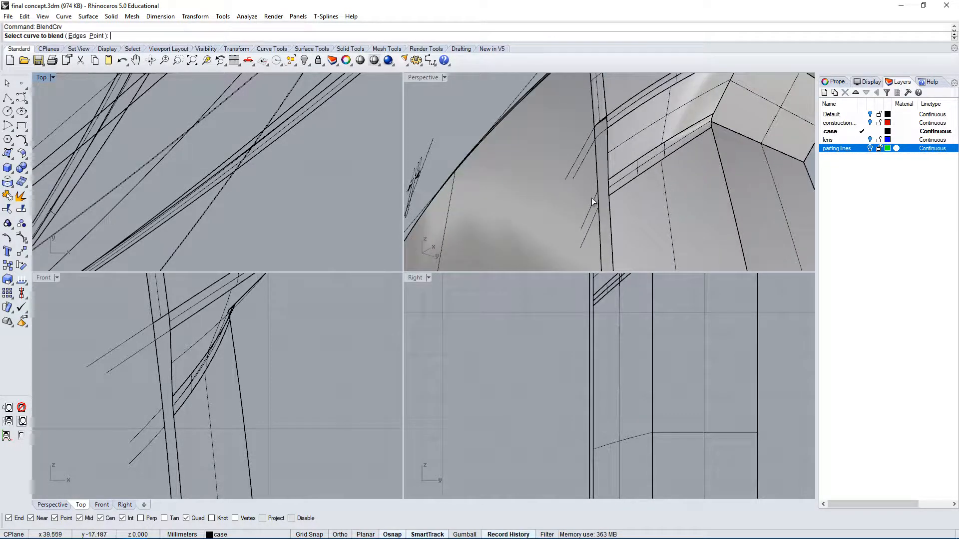
left_click(618, 181)
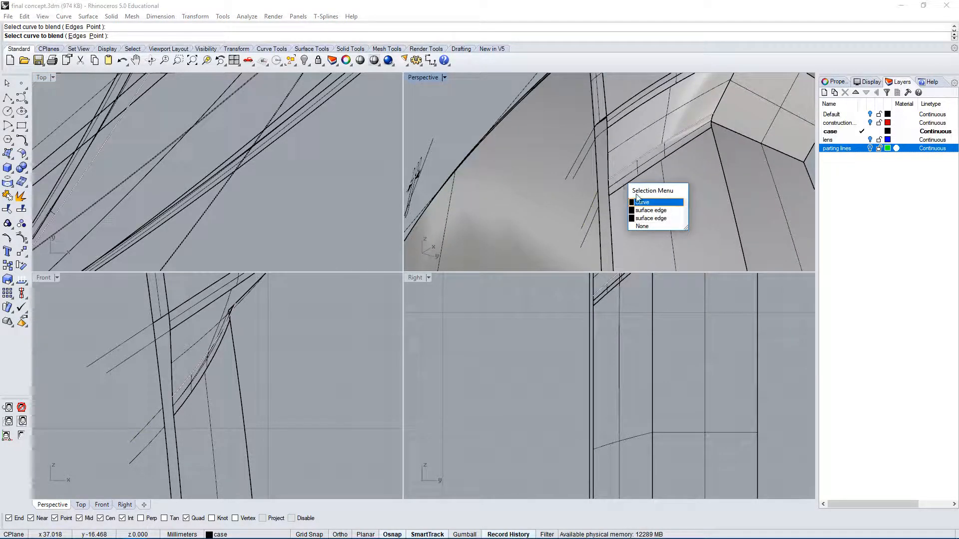
left_click(643, 202)
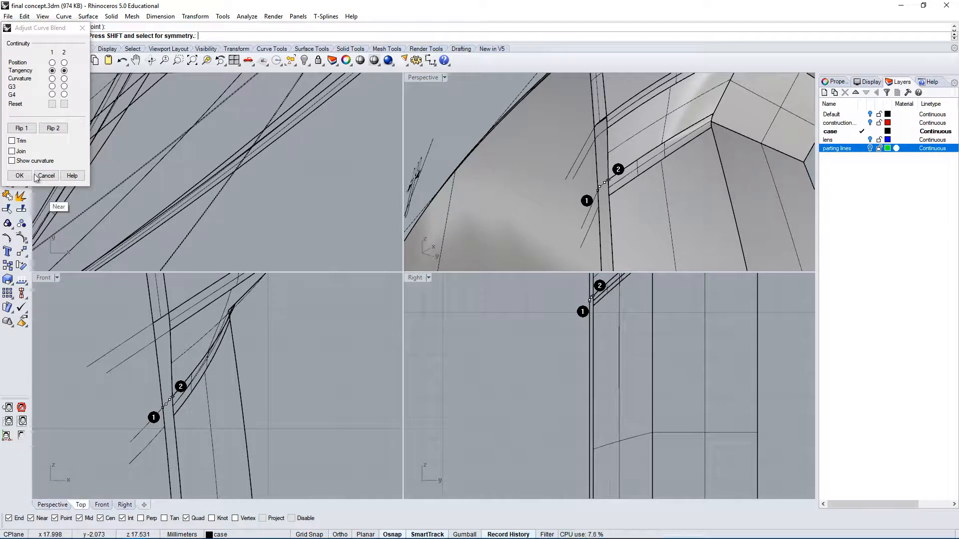
left_click(20, 176)
Step: Bridge the corner gap from the lowest projected curve to the lower blend's lower edge with a Tangency blend curve
right_click(612, 225)
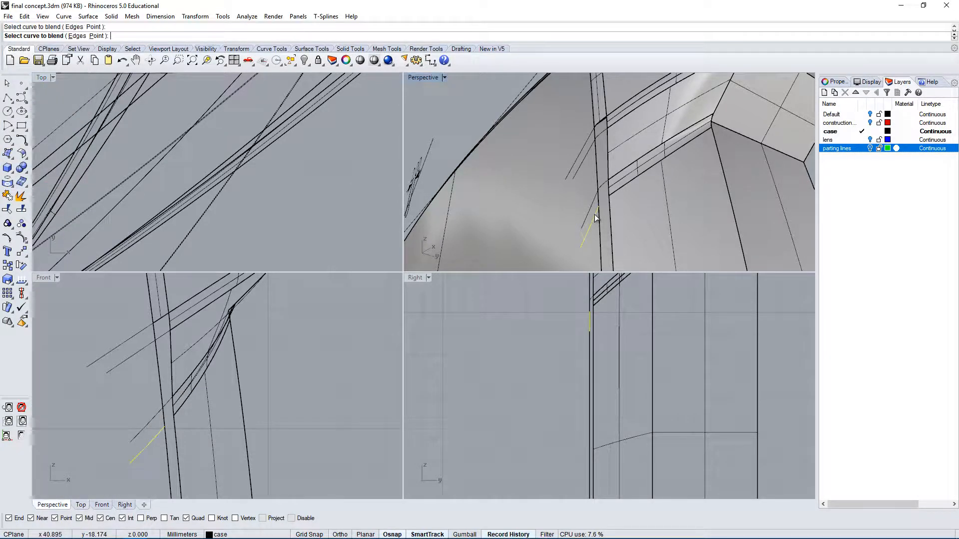
left_click(614, 193)
left_click(642, 217)
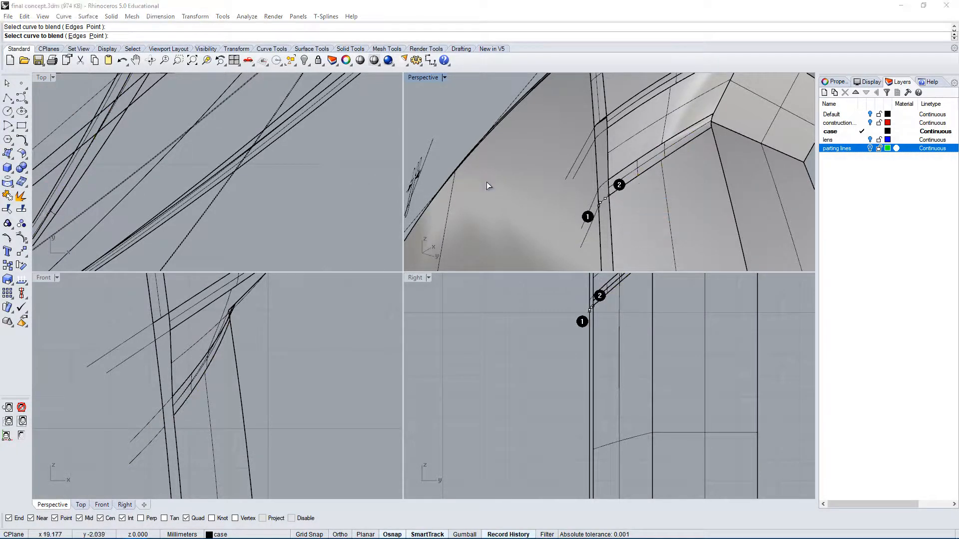
right_click_drag(572, 177, 547, 111)
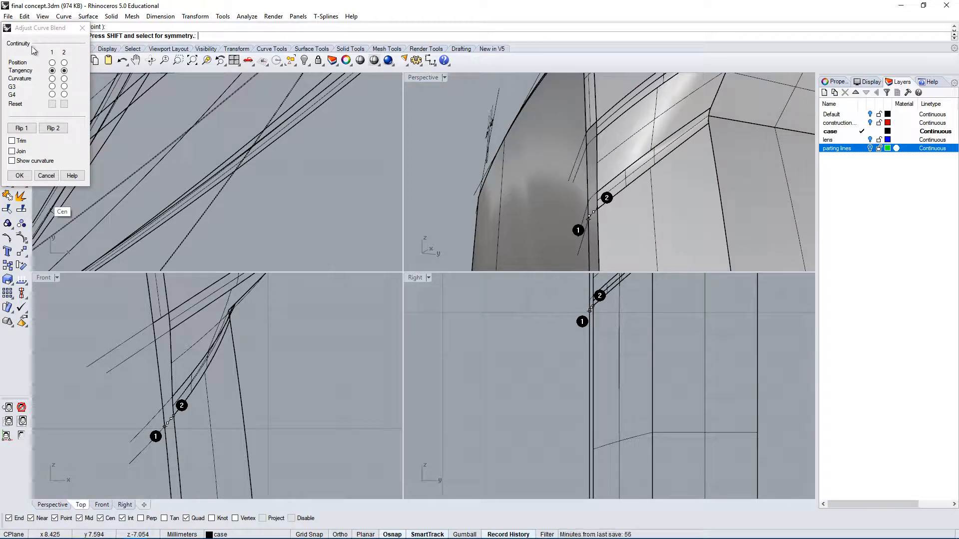
left_click(19, 176)
Step: Maximize the Perspective view and delete the leftover projected curve that extends from the upper blend's lower edge
right_click_drag(538, 209, 627, 177)
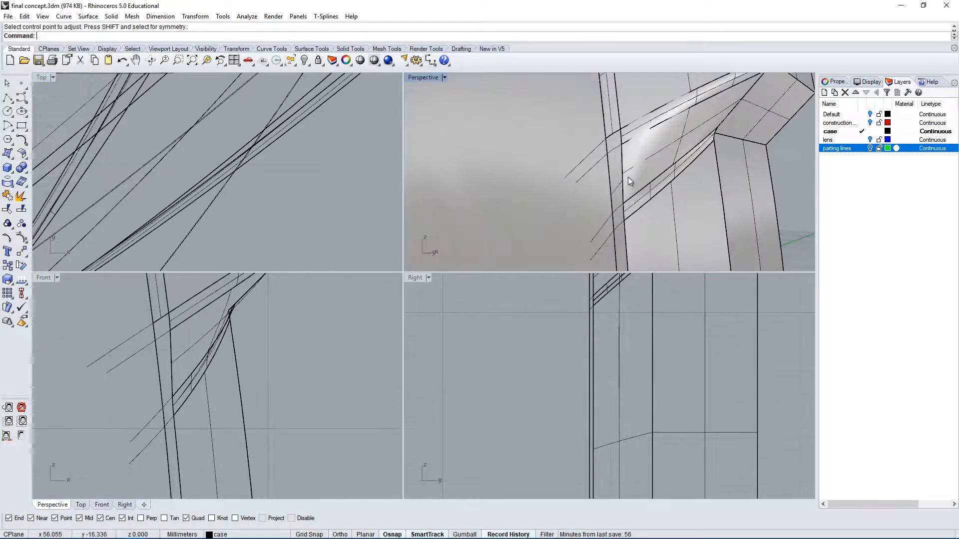
double_click(418, 79)
right_click_drag(505, 200, 408, 247)
left_click(409, 255)
left_click(435, 283)
key("Delete")
left_click(410, 233)
key("Delete")
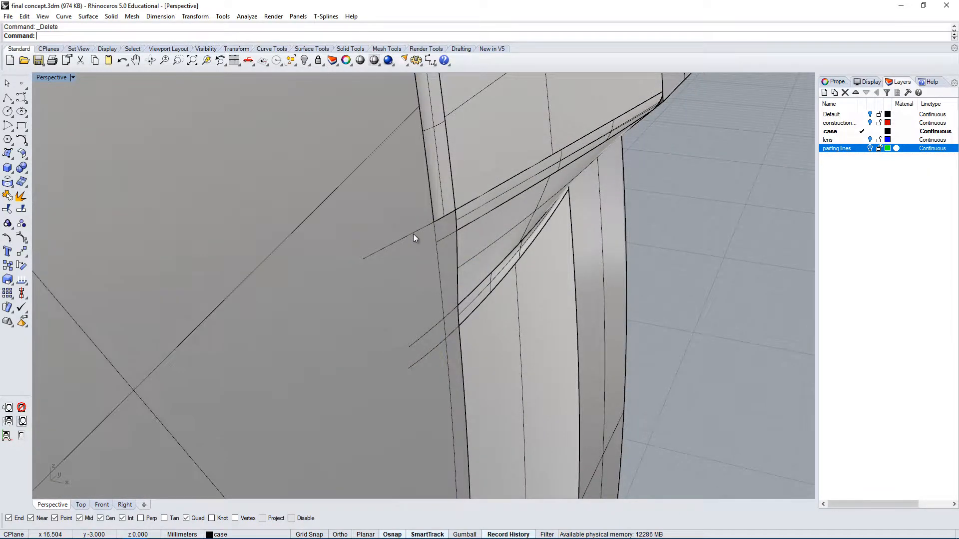
key("ctrl+z")
key("Escape")
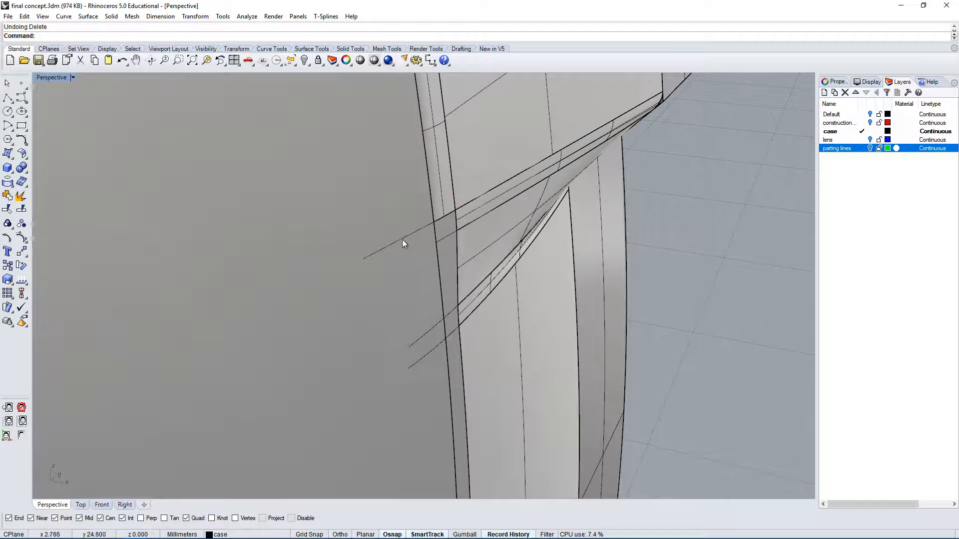
Step: Delete the remaining leftover curves on the large face, keeping the short blend curves across the corner gap
left_click(402, 238)
key("Delete")
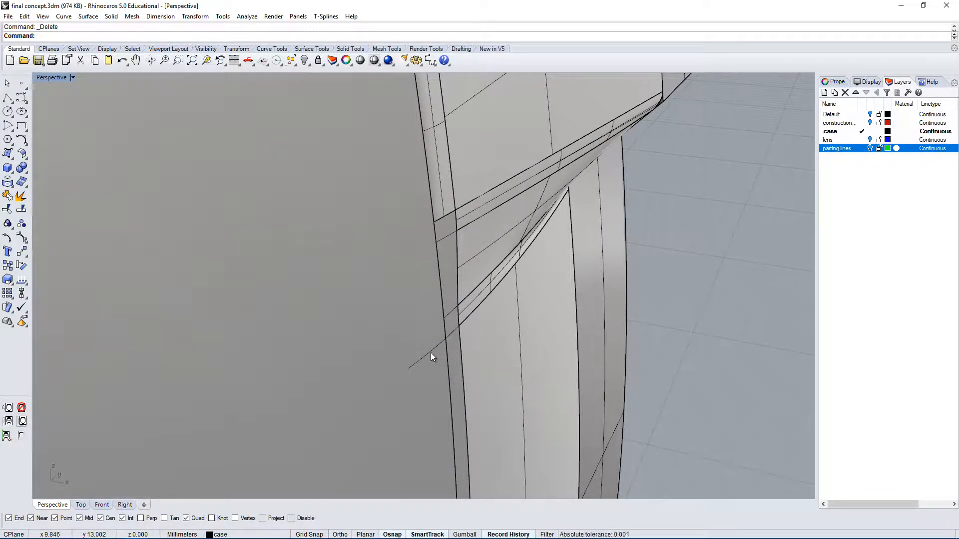
left_click(431, 352)
right_click_drag(430, 352, 524, 214)
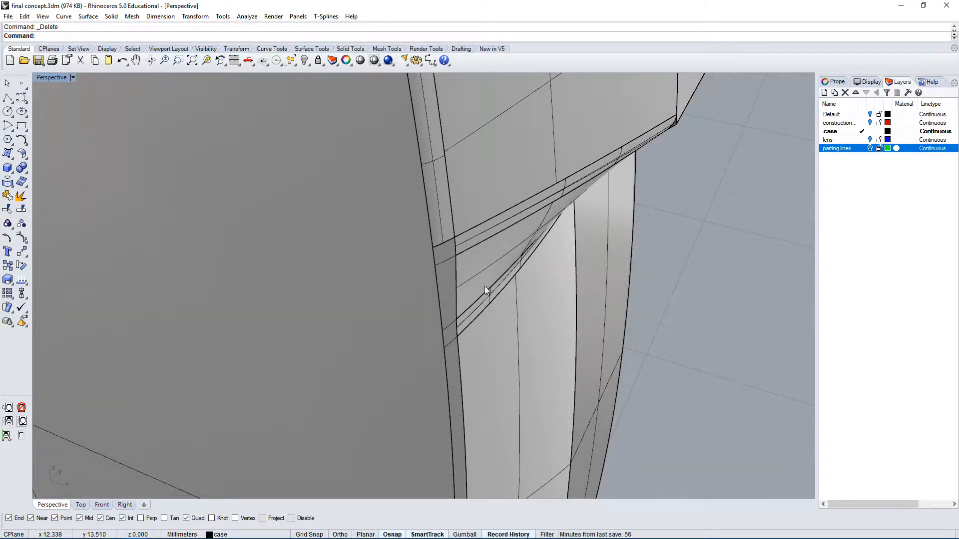
Step: Sweep a Tangency surface along the large face's edge and the upper blend's end edge, from the corner strip's end to the first blend curve
type("Sweep2")
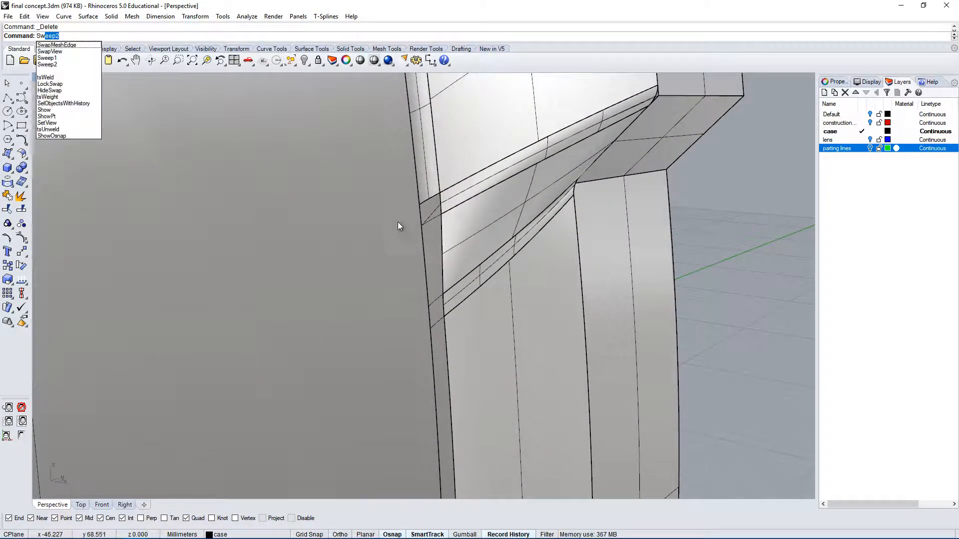
key("Return")
right_click_drag(456, 225, 383, 359)
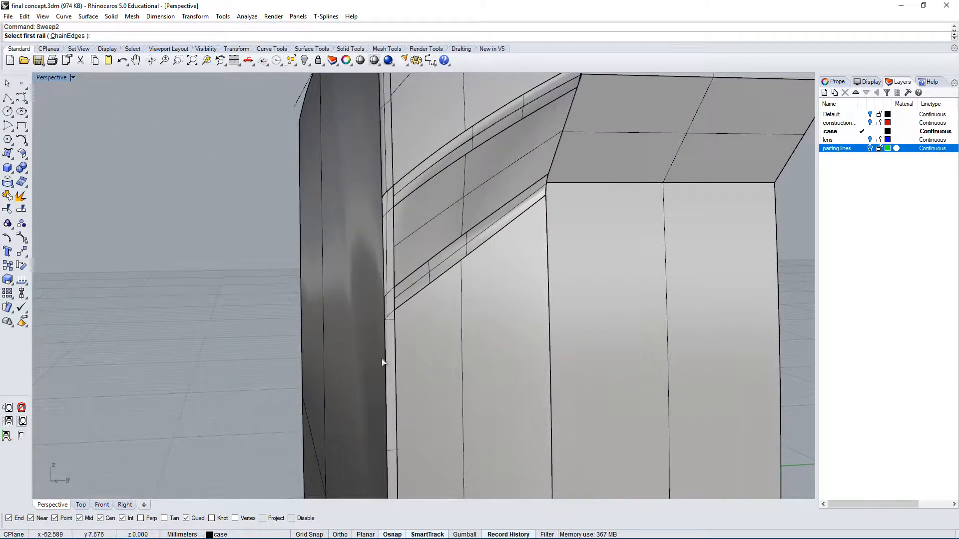
right_click_drag(414, 311, 418, 251)
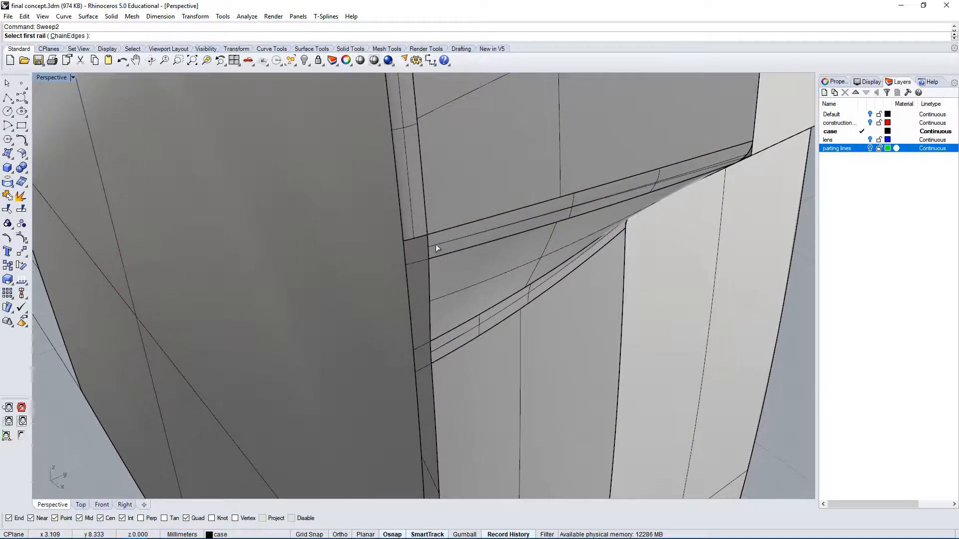
left_click(401, 246)
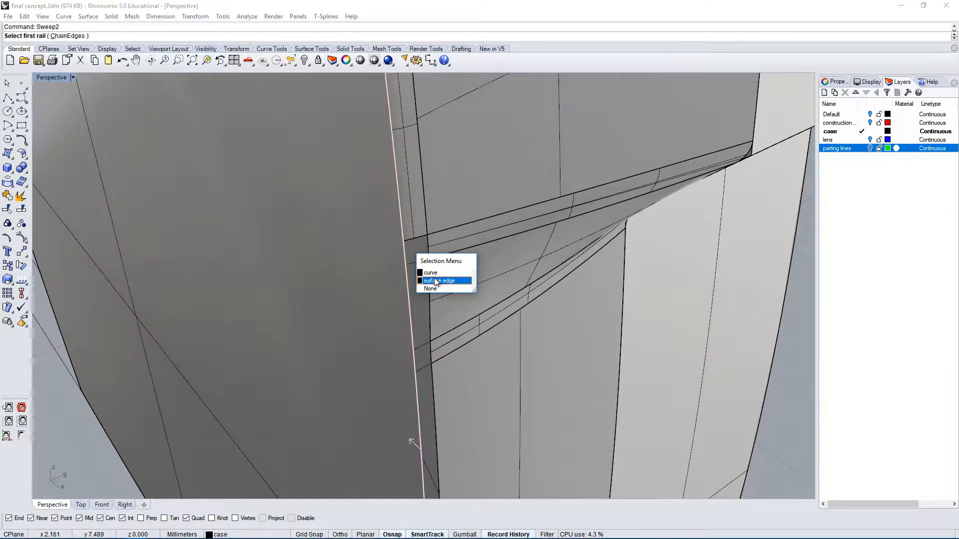
left_click(433, 279)
left_click(427, 243)
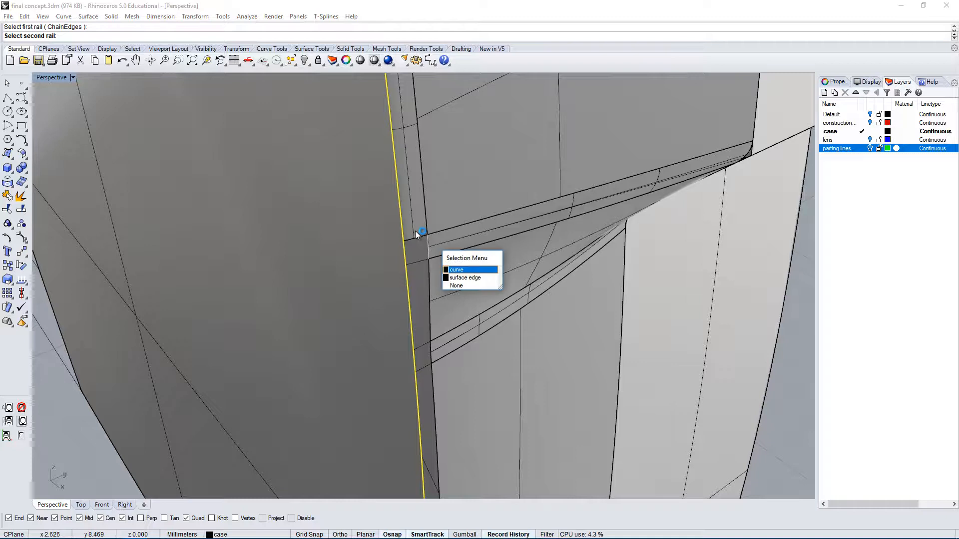
left_click(457, 278)
right_click_drag(458, 278, 415, 229)
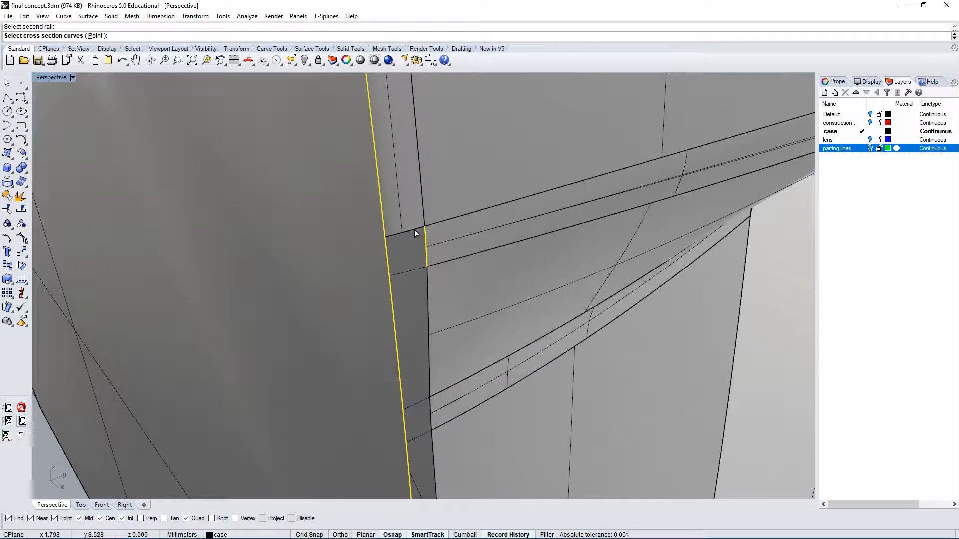
left_click(414, 229)
left_click(443, 257)
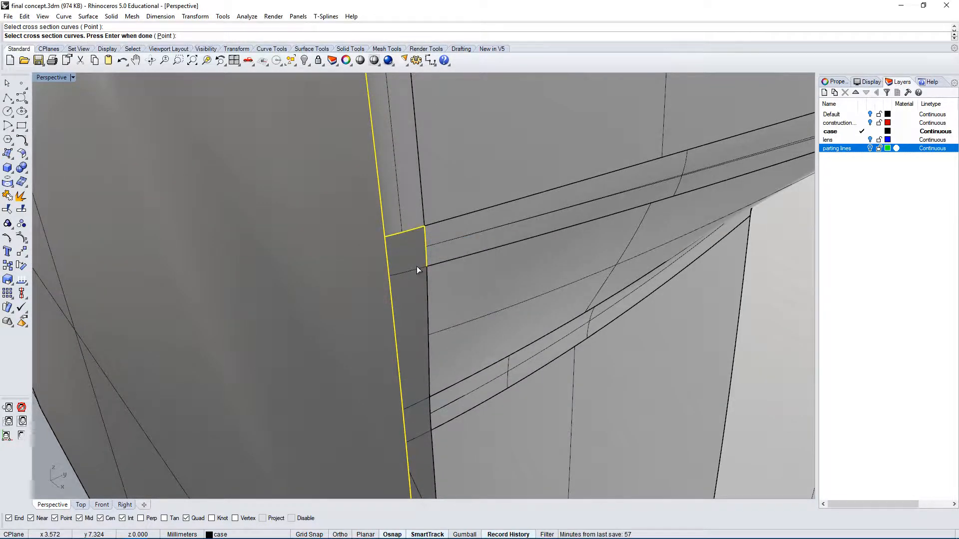
right_click(444, 290)
left_click(118, 241)
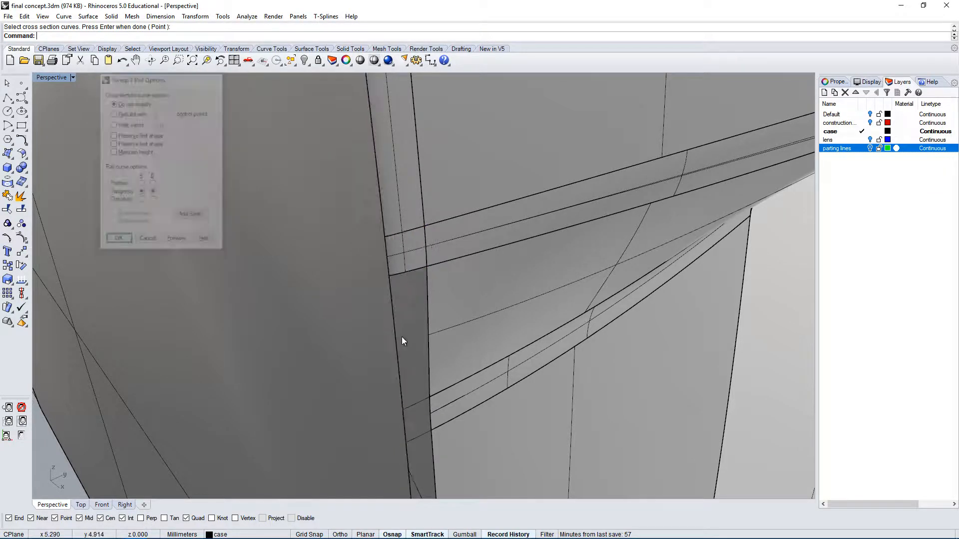
Step: Sweep the adjoining section with Tangency along the middle side surface's edge and the large face's edge, down to the middle blend curve
right_click_drag(402, 337, 428, 265)
right_click(427, 264)
left_click(394, 194)
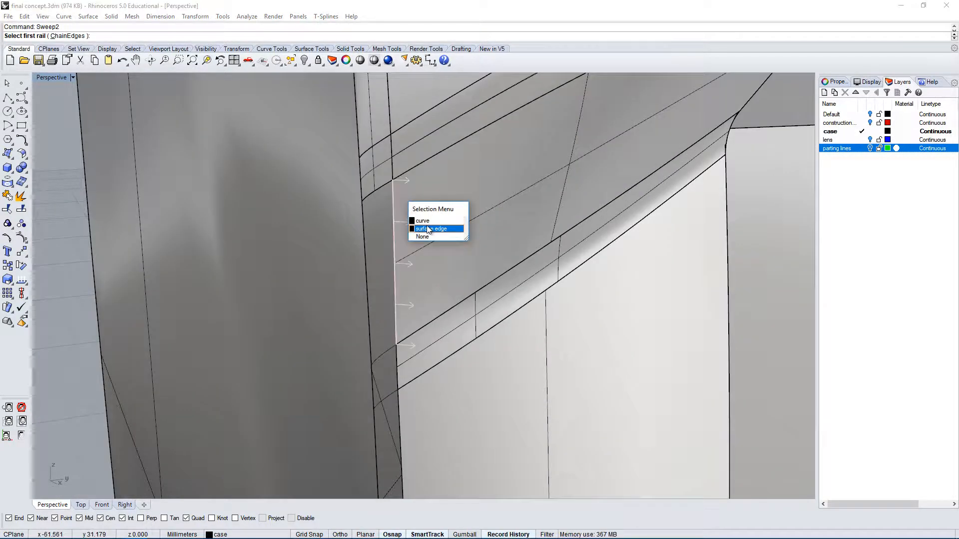
left_click(422, 231)
left_click(366, 221)
left_click(402, 254)
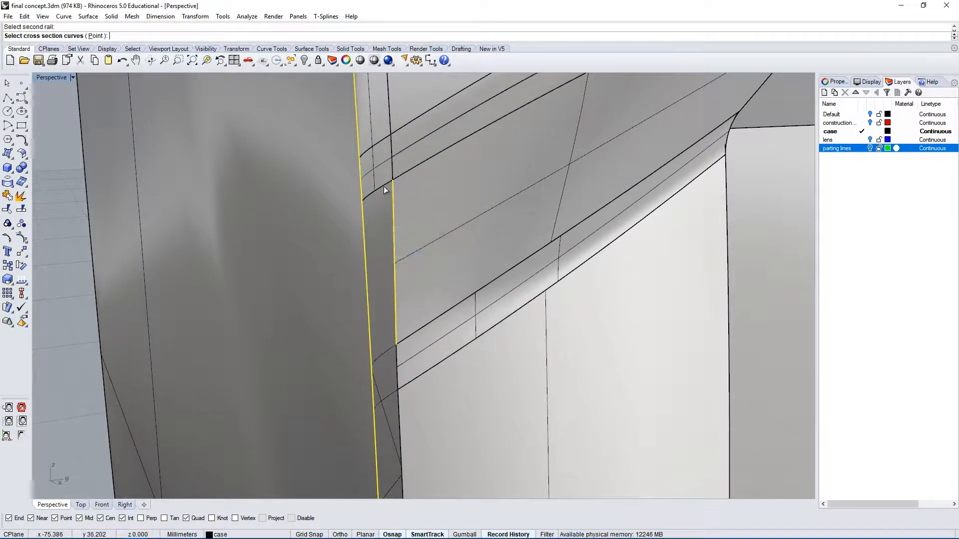
left_click(389, 184)
left_click(411, 217)
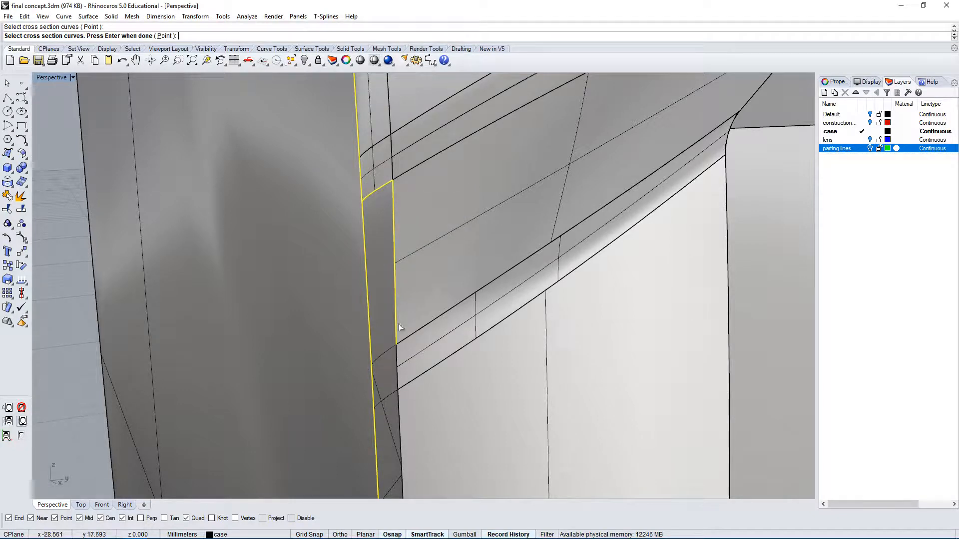
right_click(391, 350)
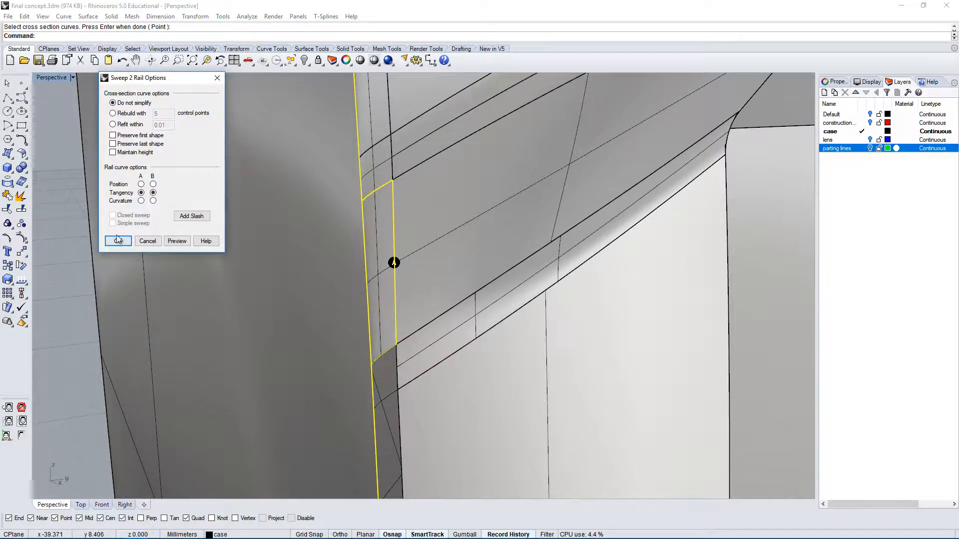
left_click(119, 241)
Step: Sweep the short section along the large face's edge and the lower blend's end edge, using the blend curves at both ends as cross sections
right_click_drag(413, 171, 448, 264)
right_click(448, 265)
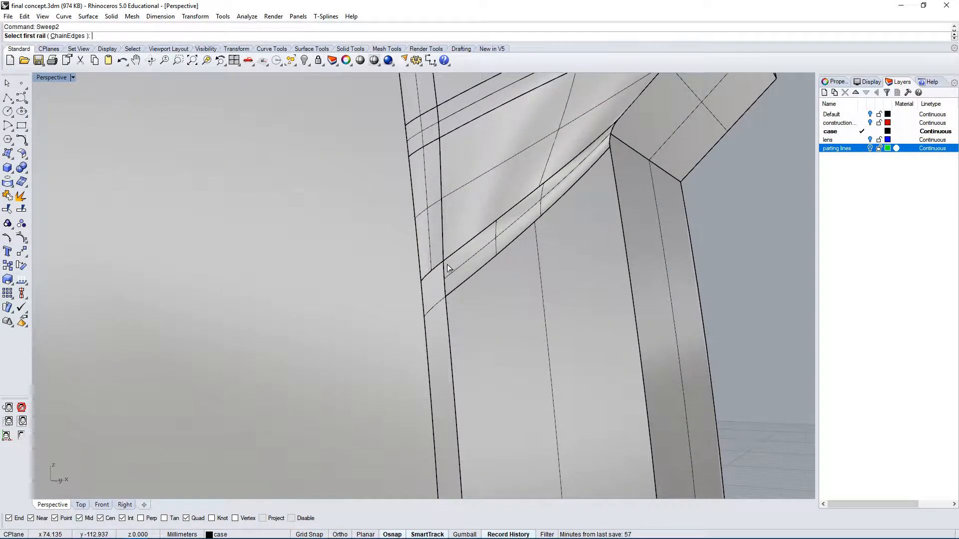
left_click(459, 289)
left_click(470, 294)
left_click(440, 299)
left_click(452, 322)
left_click(456, 317)
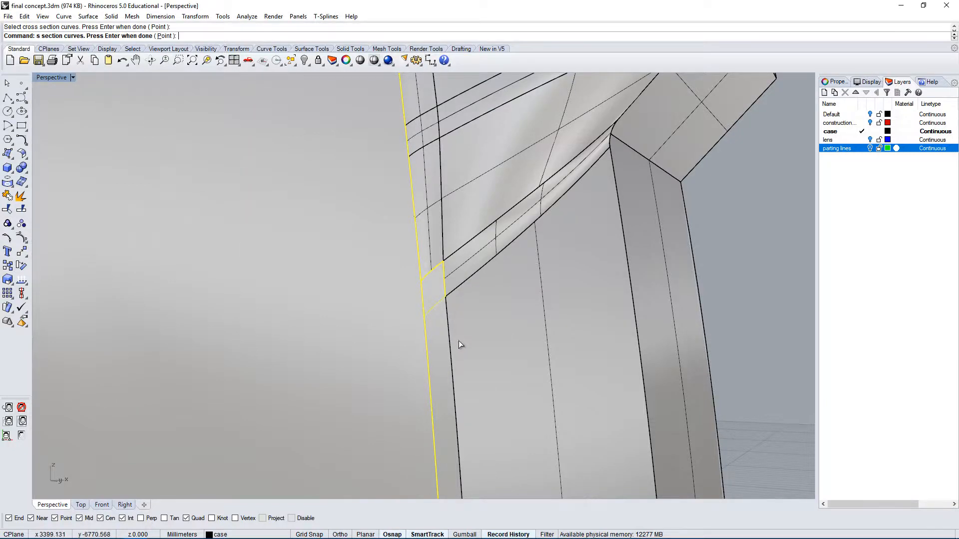
right_click(459, 341)
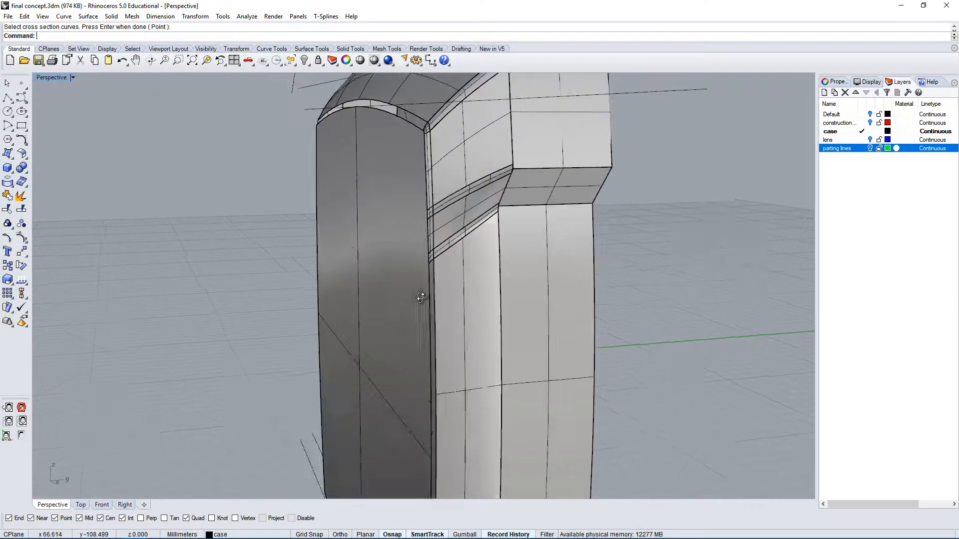
Step: Delete the upper side surface on the opposite side of the case
right_click_drag(421, 297, 554, 244)
right_click_drag(387, 217, 424, 220)
left_click(92, 193)
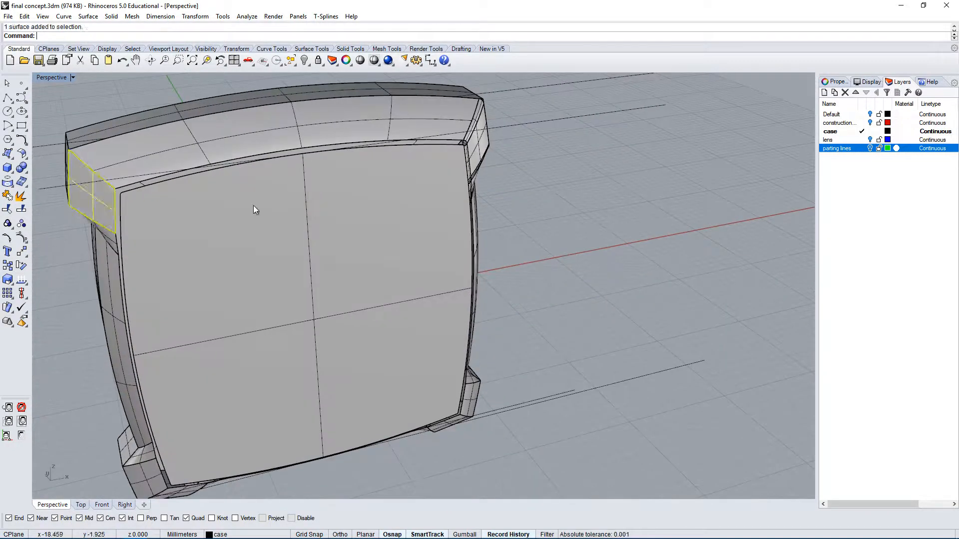
key("Delete")
Step: Mirror the upper blend between the top and side surfaces to the opposite side of the case
right_click_drag(254, 205, 150, 235)
scroll(500, 190, "up", 3)
left_click(559, 149)
left_click(582, 178)
type("mi")
key("Return")
right_click_drag(510, 171, 539, 160)
left_click(460, 94)
left_click(452, 165)
right_click_drag(350, 190, 524, 175)
Step: Trim the top surface with the mirrored upper blend, removing the strip that overhangs beyond it
left_click(253, 208)
right_click_drag(496, 230, 224, 206)
type("tr")
key("Return")
scroll(127, 157, "up", 5)
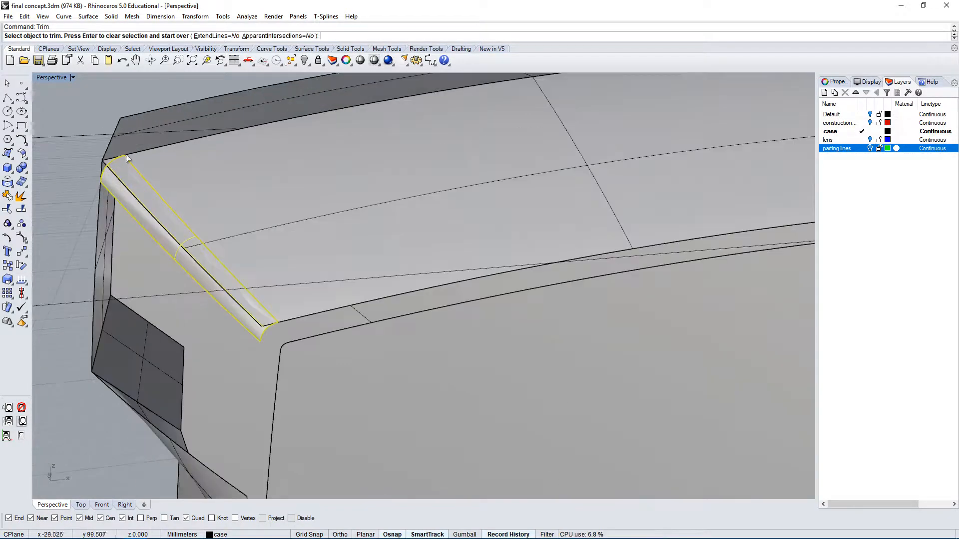
scroll(177, 214, "down", 7)
scroll(176, 215, "down", 3)
scroll(117, 216, "up", 6)
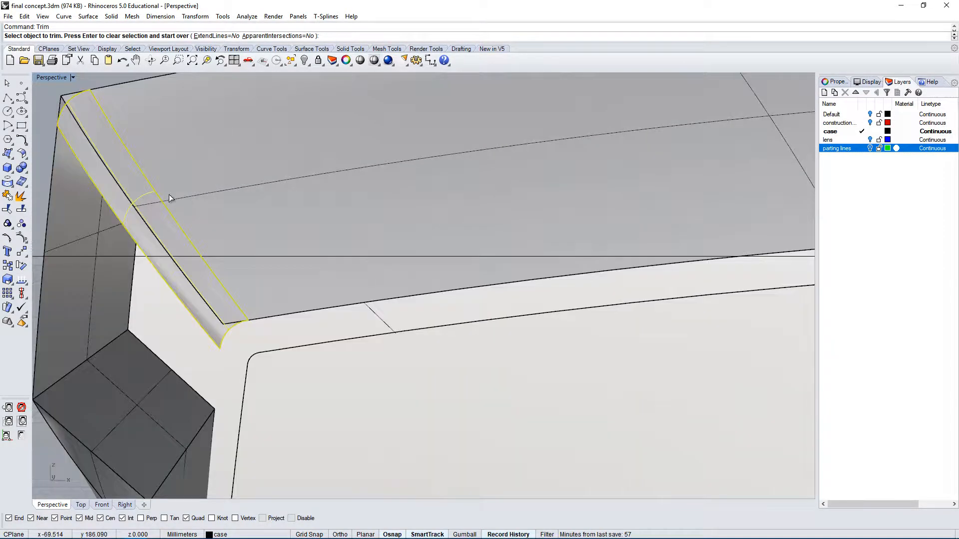
left_click(111, 171)
scroll(269, 339, "down", 5)
key("Return")
right_click_drag(282, 364, 335, 320)
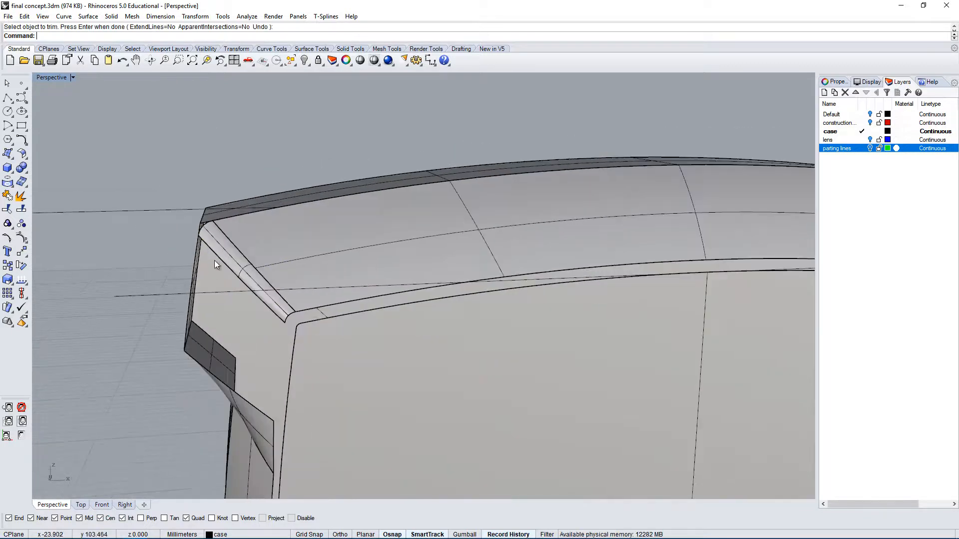
Step: Mirror the small rounded corner patch to the opposite upper corner of the large face
left_click(247, 268)
right_click_drag(247, 269, 92, 199)
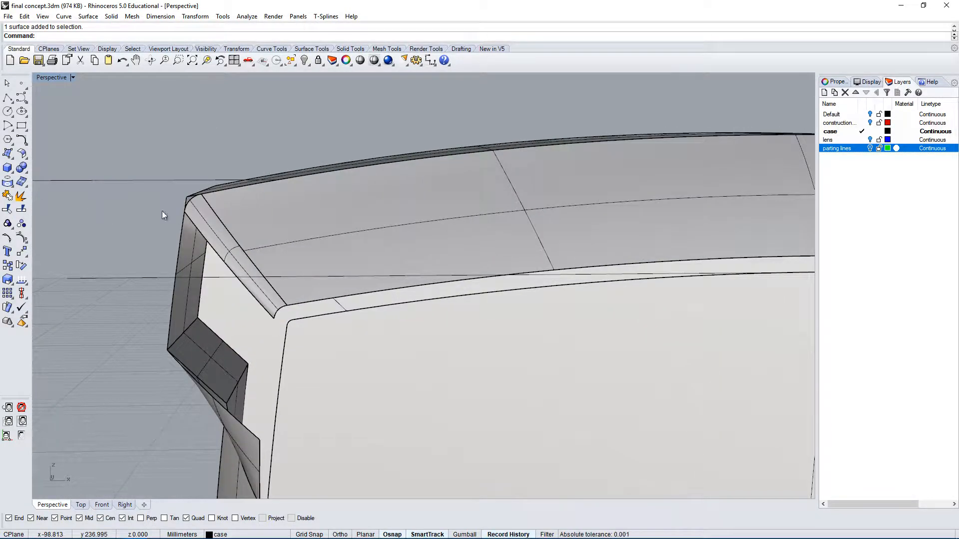
right_click_drag(162, 211, 234, 263)
scroll(672, 260, "up", 8)
left_click(696, 291)
type("mirror")
key("Return")
scroll(438, 240, "down", 6)
right_click_drag(432, 228, 344, 315)
left_click(349, 143)
left_click(410, 109, "shift")
right_click_drag(409, 109, 368, 316)
key("Escape")
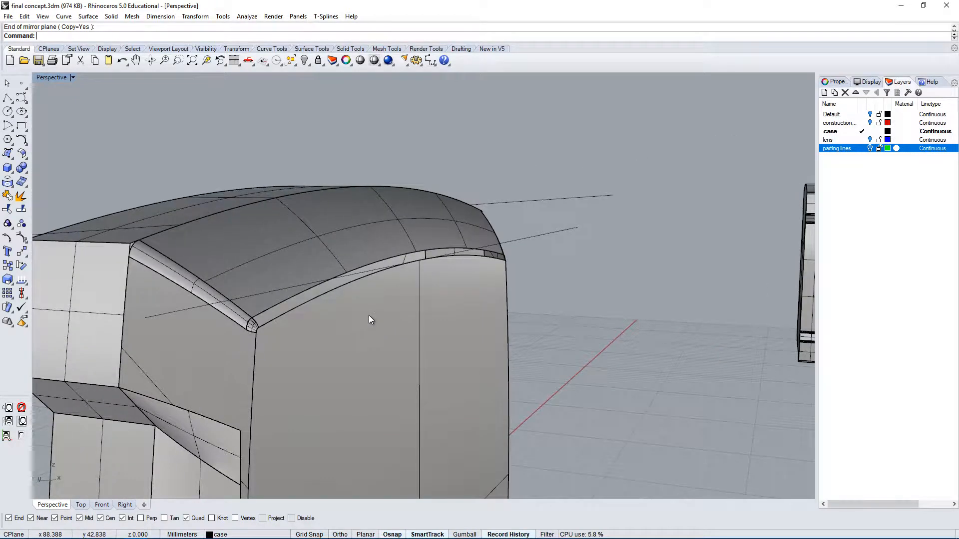
Step: Sweep a two-rail surface along the top surface's edge and the large face's upper edge, using the corner patches' end edges as cross sections
type("swee")
key("Return")
left_click(320, 284)
left_click(275, 319)
left_click(300, 361)
scroll(294, 349, "up", 4)
left_click(234, 303)
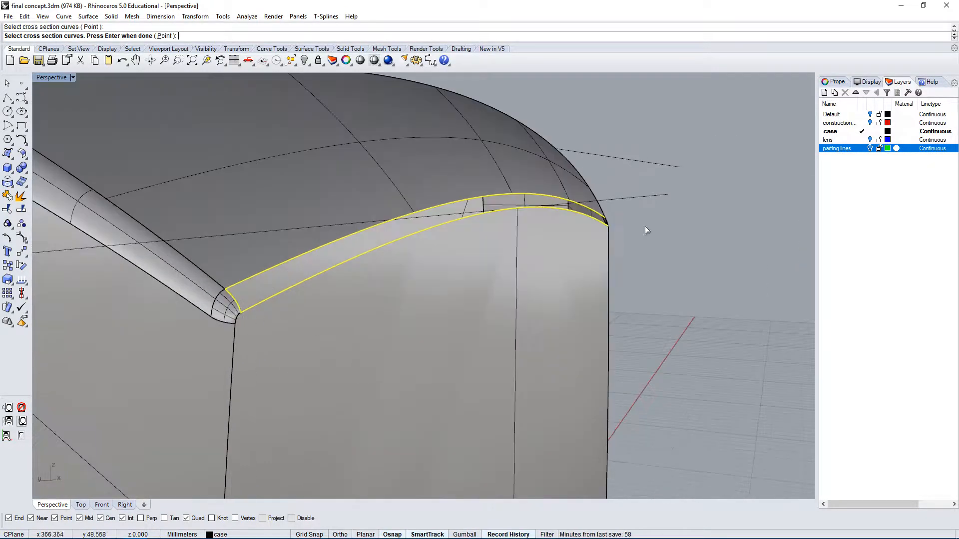
right_click_drag(646, 229, 461, 293)
left_click(462, 293)
key("Return")
left_click(118, 240)
Step: Delete the sloped side surface near the lower end of the case
right_click_drag(240, 282, 479, 294)
scroll(580, 300, "down", 4)
right_click_drag(603, 301, 496, 214)
scroll(522, 393, "up", 2)
left_click(527, 397)
key("Delete")
Step: Mirror the lower blend and its adjoining corner piece to the bottom end of the same case side
scroll(496, 213, "up", 6)
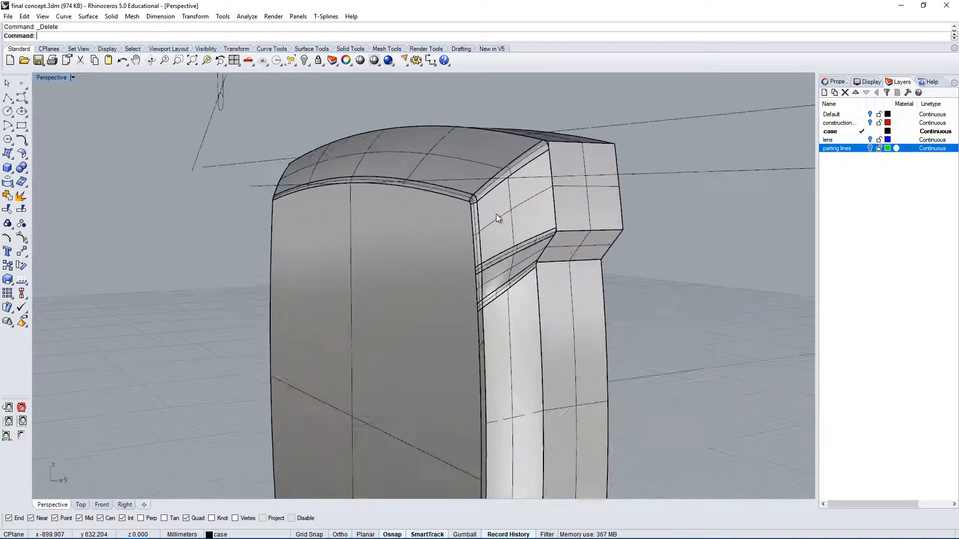
left_click(515, 311)
left_click(544, 348)
scroll(474, 345, "up", 6)
left_click(479, 325, "shift")
type("mirror")
key("Return")
scroll(505, 297, "down", 7)
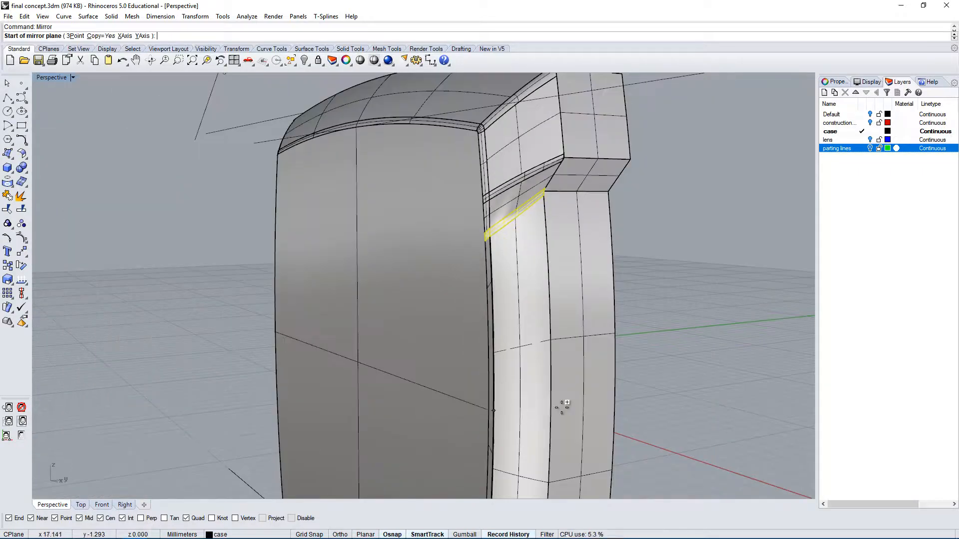
right_click_drag(562, 406, 592, 405)
left_click(614, 395)
double_click(51, 77)
scroll(290, 361, "down", 10)
left_click(338, 370)
double_click(422, 78)
scroll(434, 249, "down", 5)
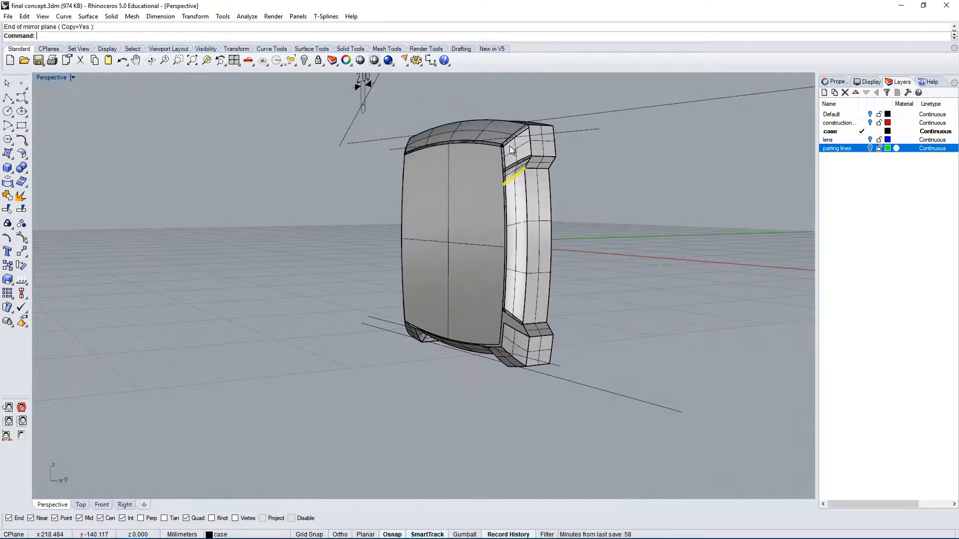
Step: Try to trim the overhanging edge of the middle side surface with the mirrored blend surface
right_click_drag(500, 319, 407, 322)
scroll(408, 322, "up", 12)
scroll(408, 322, "up", 8)
left_click(424, 229)
type("trim")
key("Return")
right_click_drag(424, 229, 495, 226)
scroll(318, 221, "down", 15)
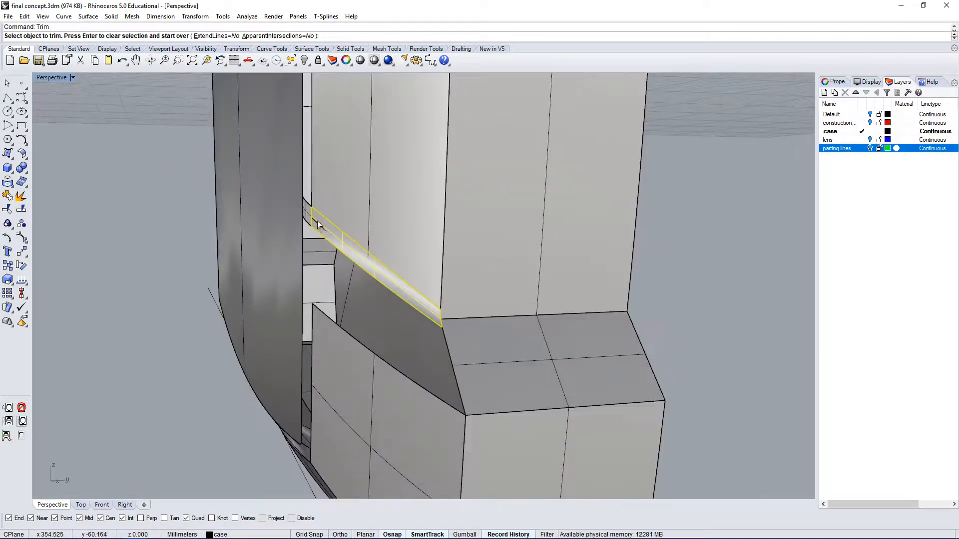
left_click(320, 222)
left_click(354, 256)
key("Return")
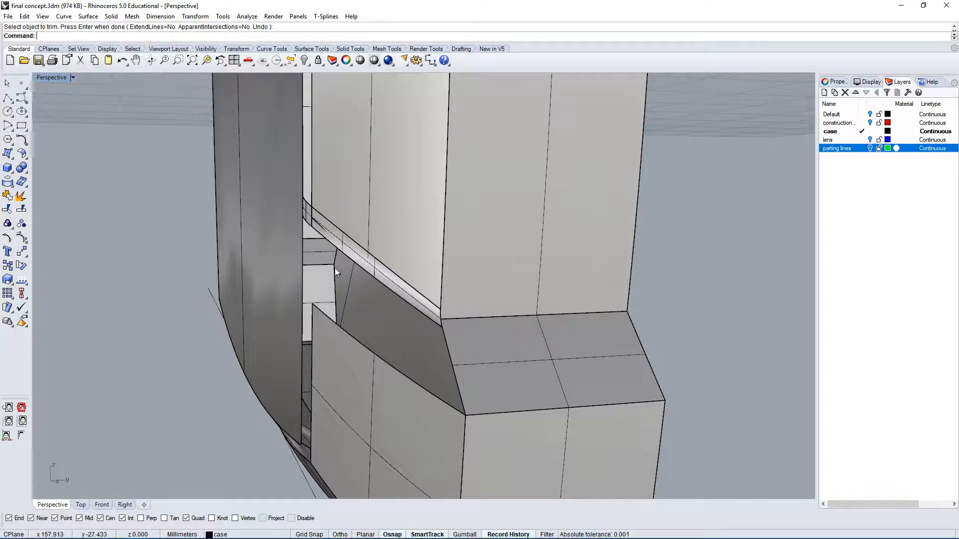
Step: Retry trimming the middle side surface, reselecting the mirrored blend as the cutting object
key("Return")
left_click(337, 245)
key("Return")
left_click(331, 234)
left_click(348, 262)
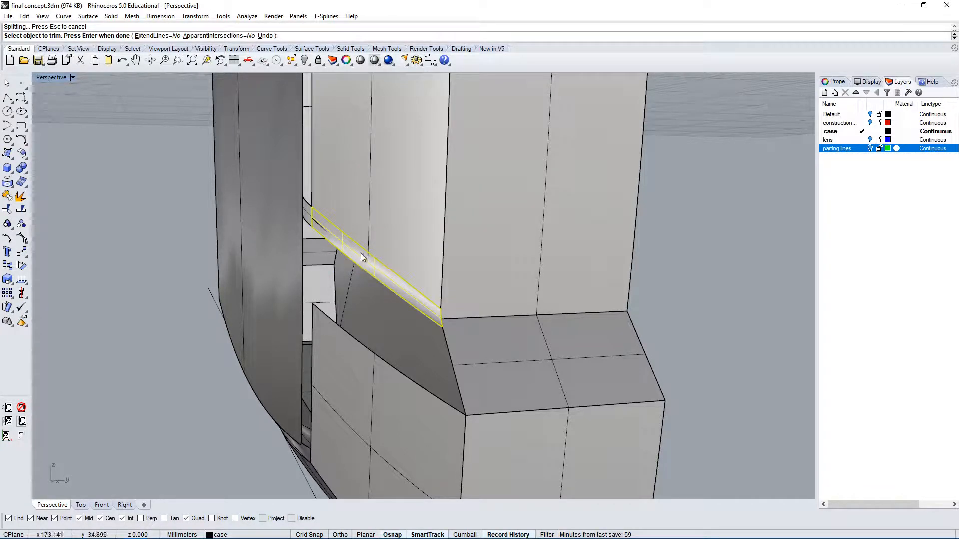
key("Return")
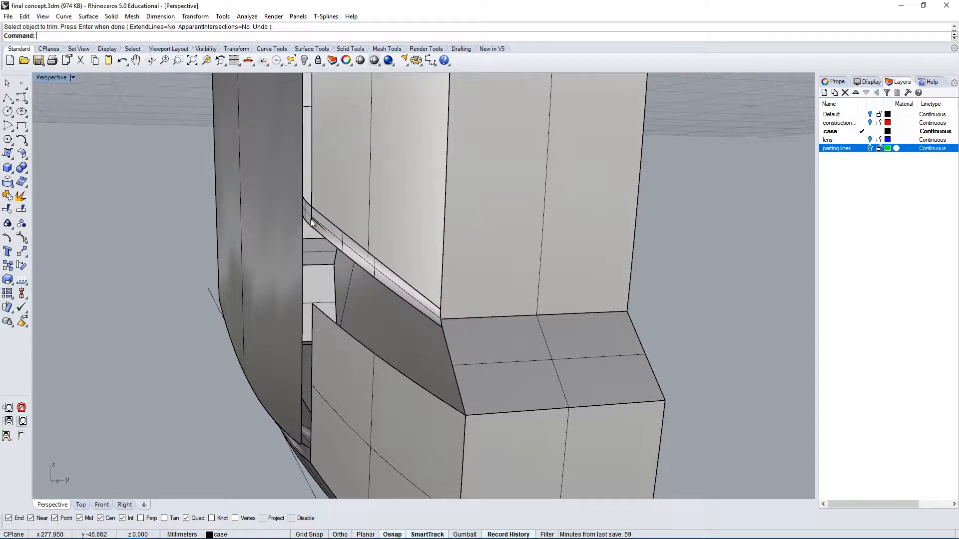
Step: Examine how the mirrored blend meets the middle side surface near the bottom of the case
left_click(352, 258)
left_click(382, 285)
scroll(389, 322, "down", 5)
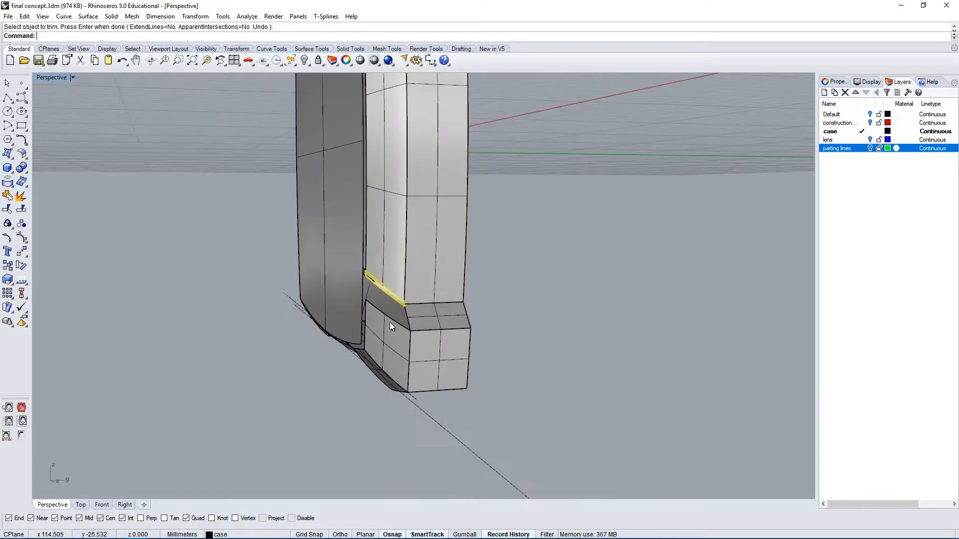
scroll(399, 322, "down", 2)
right_click_drag(410, 322, 394, 197)
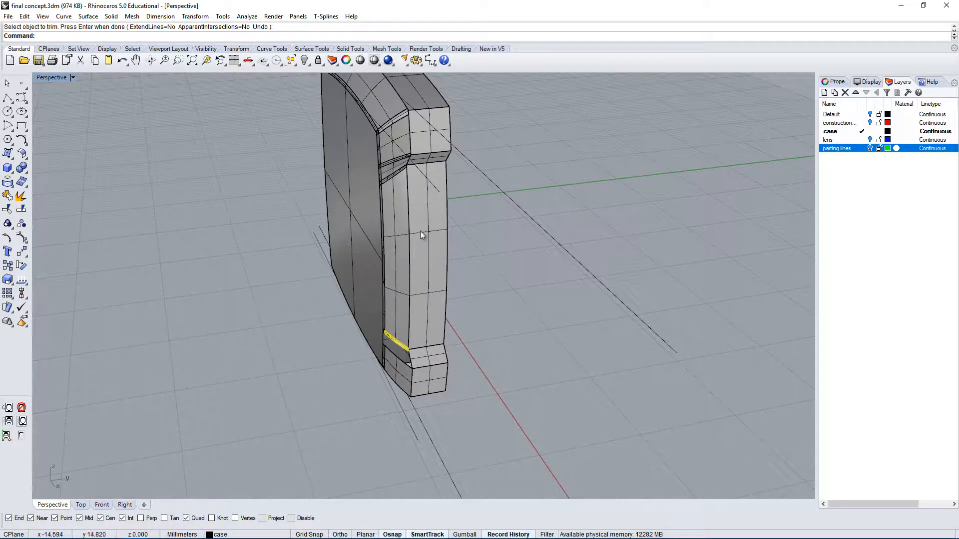
scroll(425, 270, "up", 3)
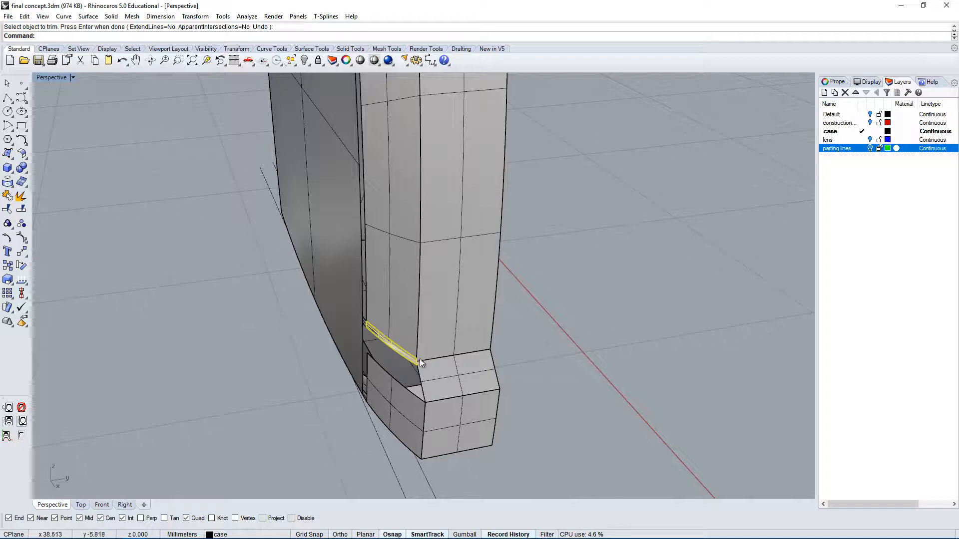
left_click(602, 331)
scroll(603, 331, "down", 2)
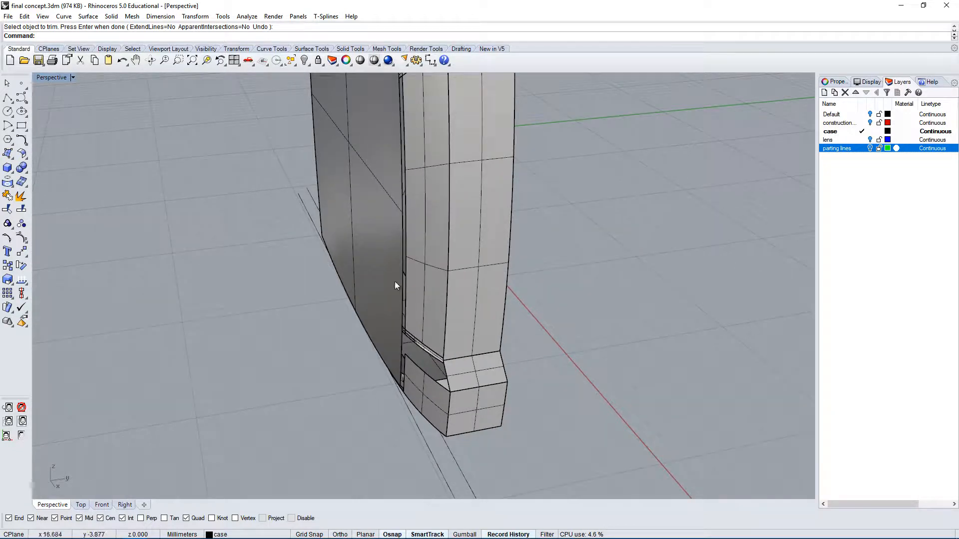
scroll(415, 336, "up", 6)
scroll(415, 336, "up", 2)
left_click(421, 360)
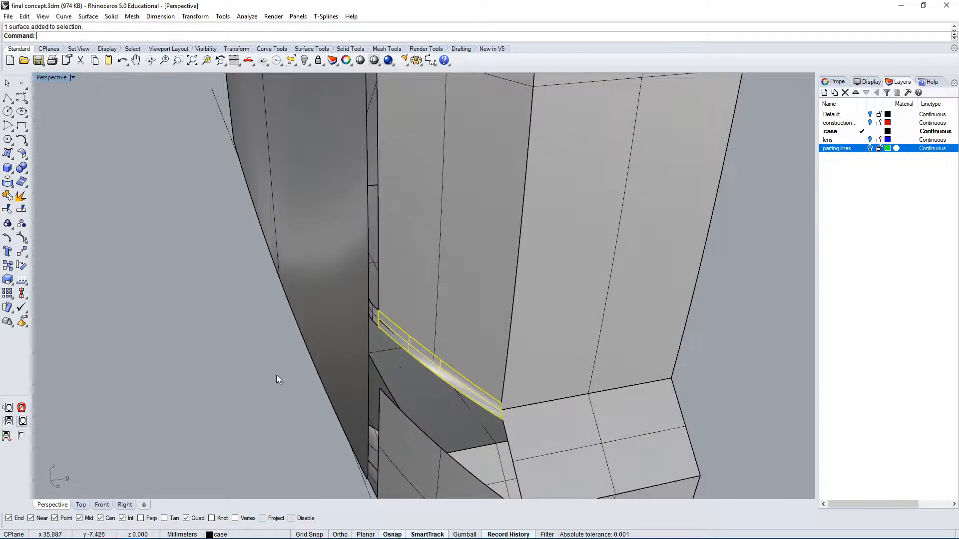
right_click_drag(513, 376, 418, 327)
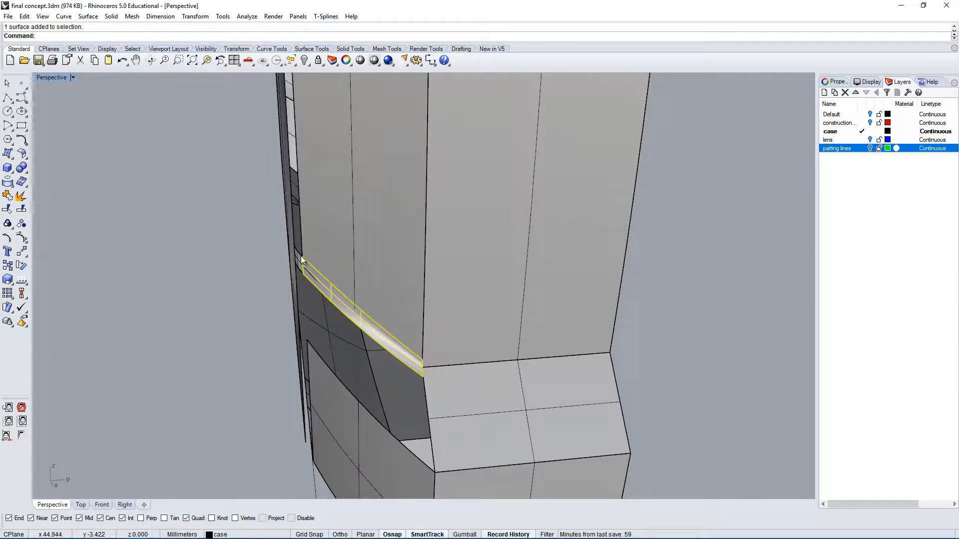
left_click(124, 294)
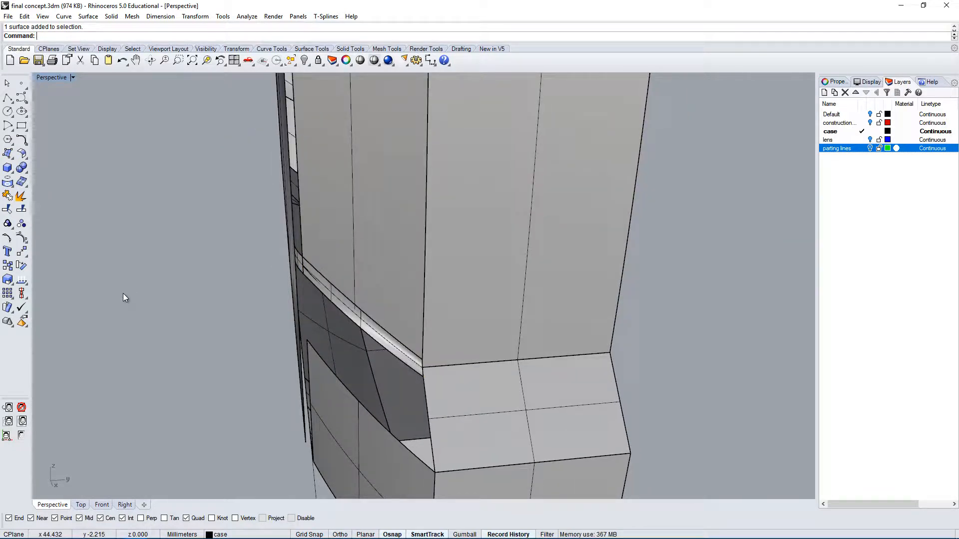
Step: Duplicate the upper edge of the mirrored blend as a curve with DupEdge
type("DupEdge")
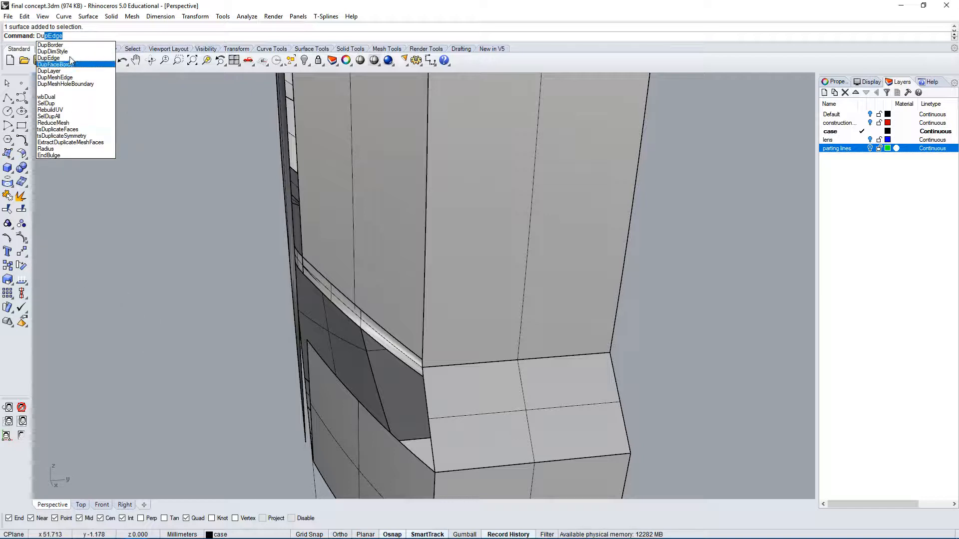
left_click(73, 36)
key("Return")
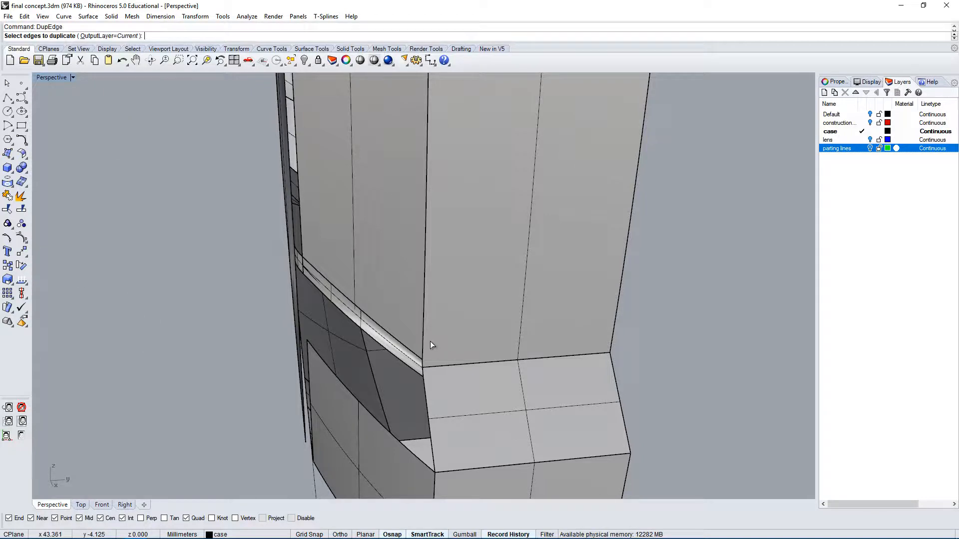
scroll(365, 310, "up", 2)
left_click(278, 238)
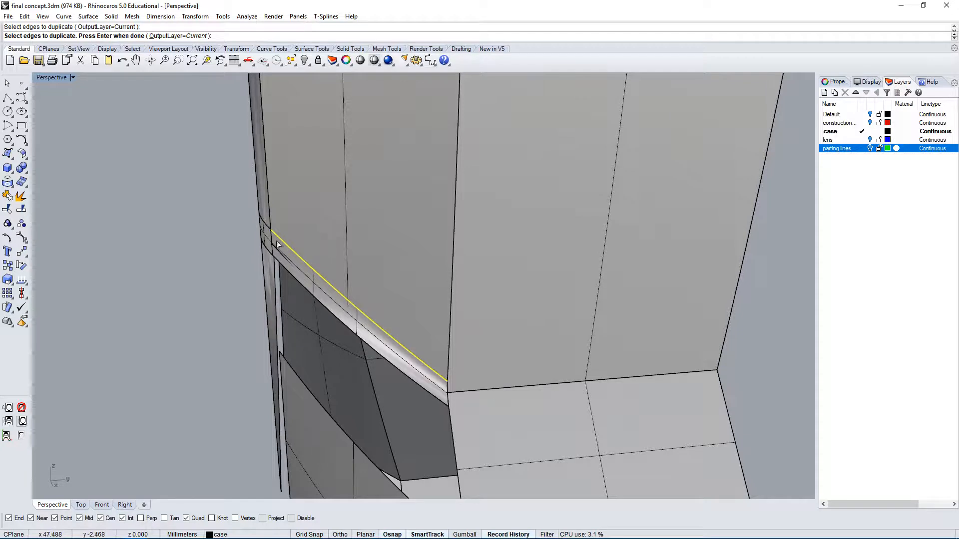
key("Return")
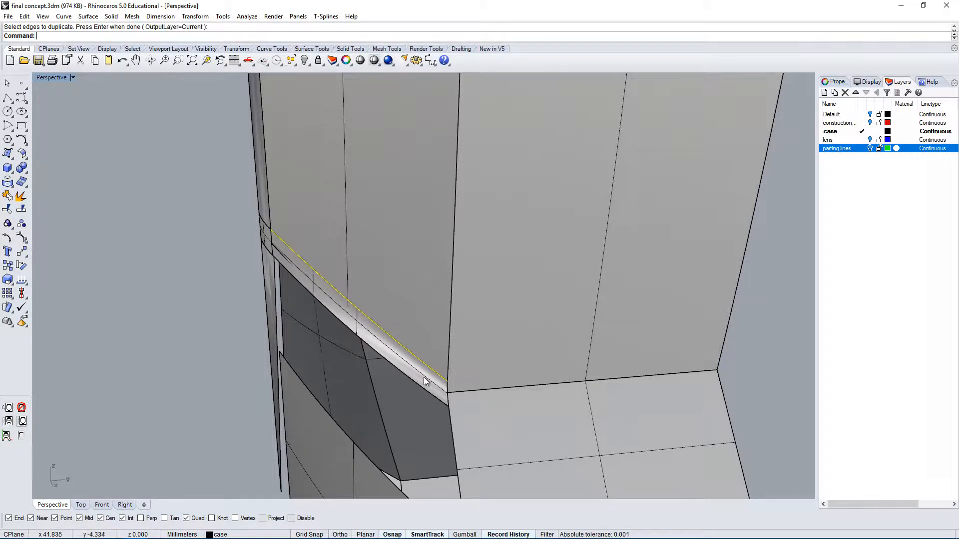
Step: Trim the middle side surface with the duplicated edge curve, removing the strip that overlaps the mirrored blend
right_click_drag(424, 378, 433, 382)
type("trim")
key("Return")
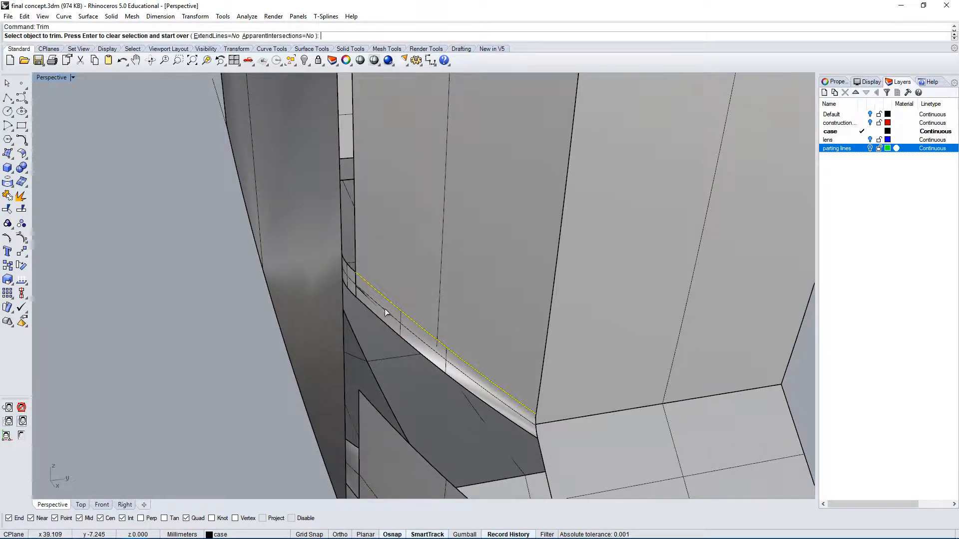
left_click(365, 303)
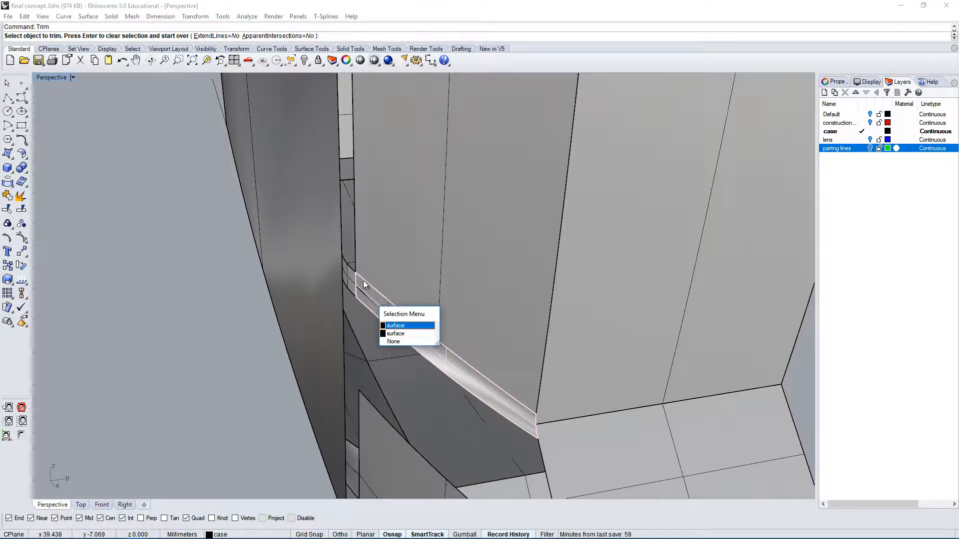
left_click(398, 334)
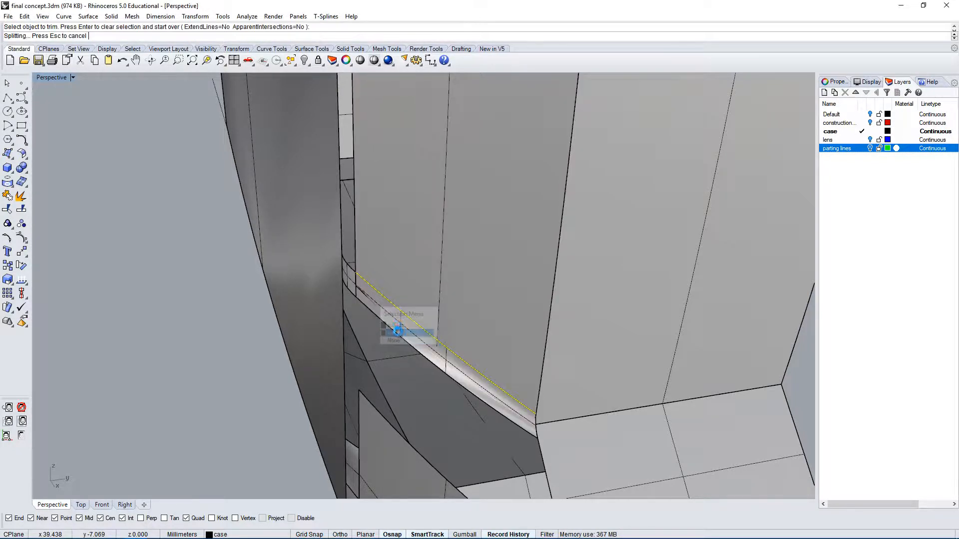
right_click_drag(398, 333, 376, 298)
right_click_drag(240, 256, 335, 343)
key("Return")
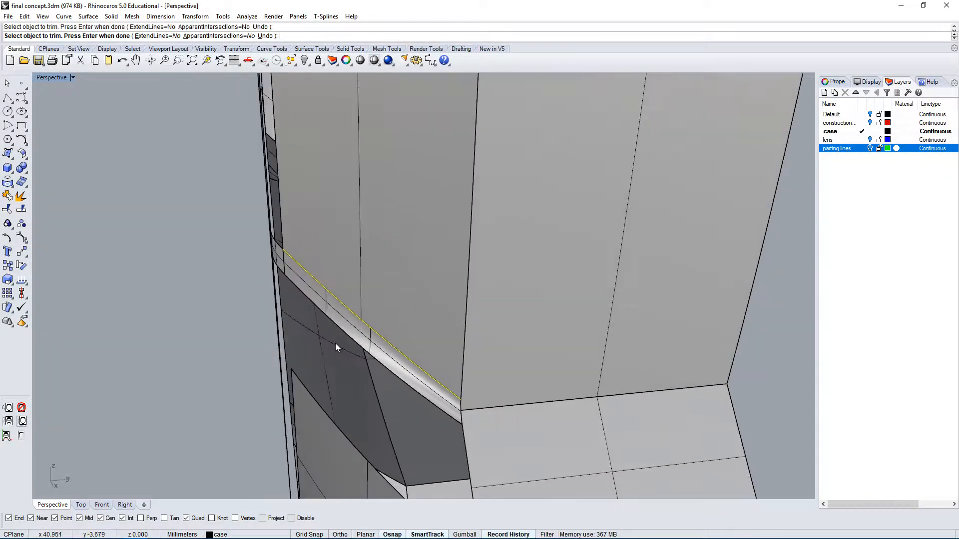
left_click(295, 265)
scroll(295, 265, "up", 3)
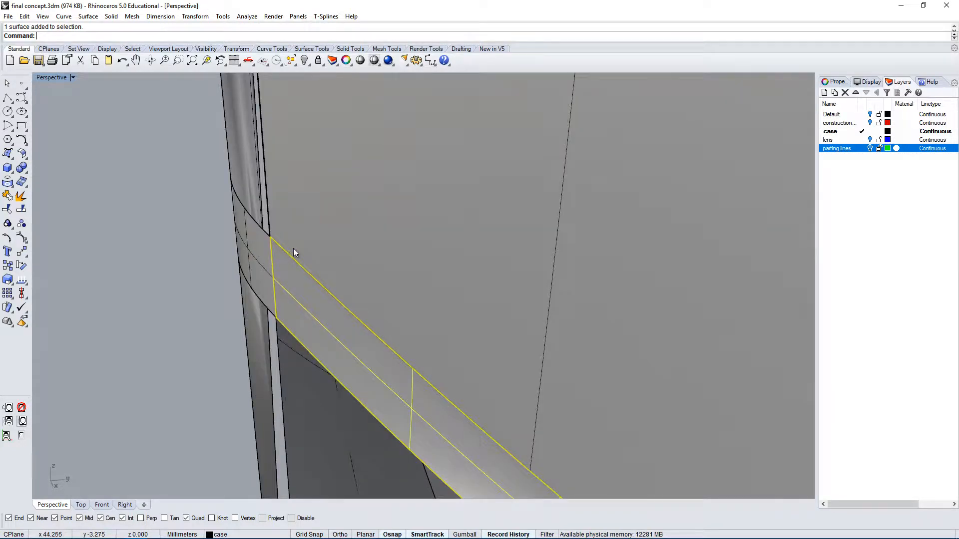
right_click_drag(294, 252, 561, 210)
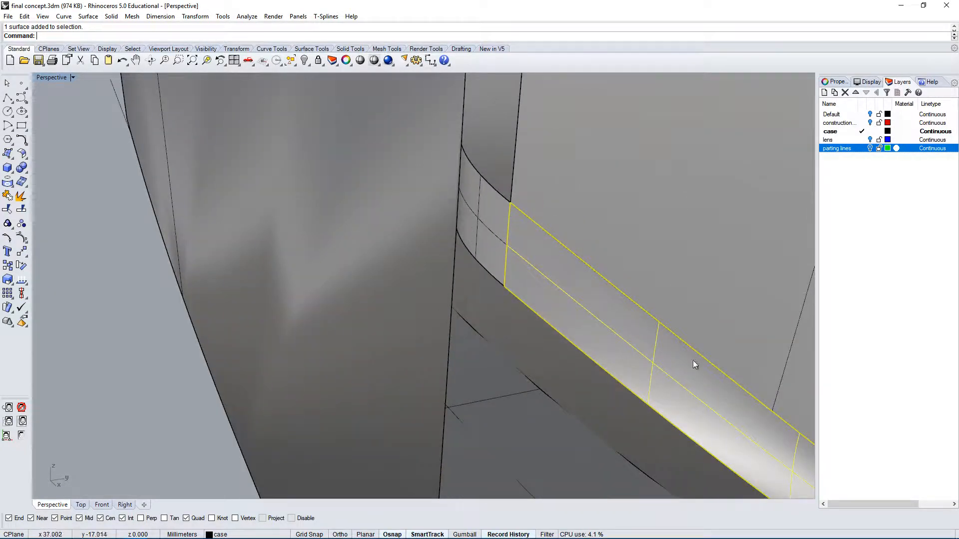
right_click_drag(694, 361, 544, 209)
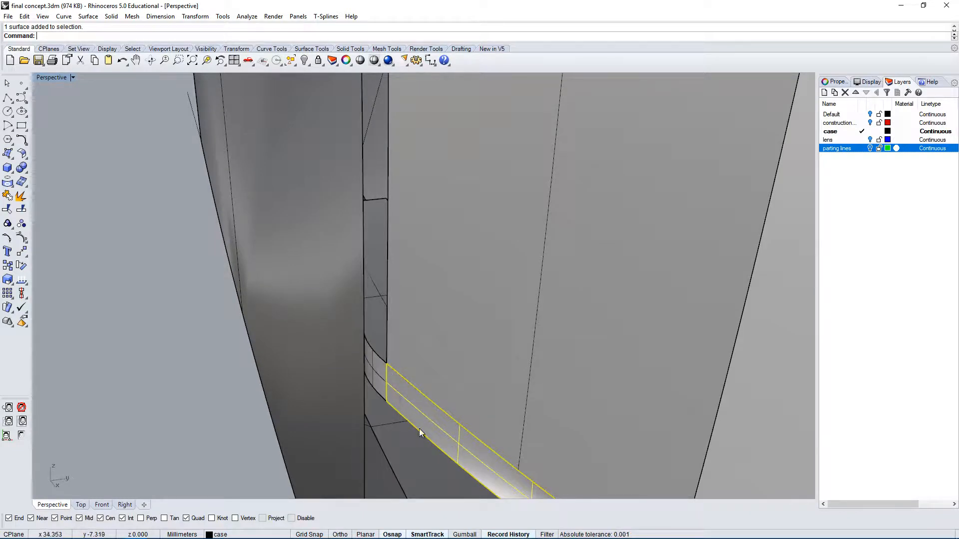
Step: Try to join the mirrored blend with the middle side surface
left_click(505, 365, "shift")
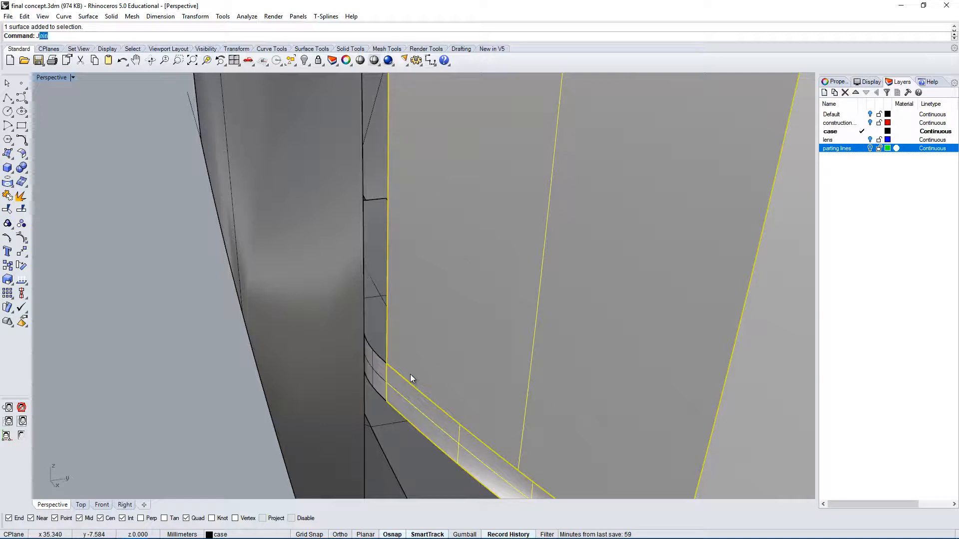
key("Return")
left_click(91, 352)
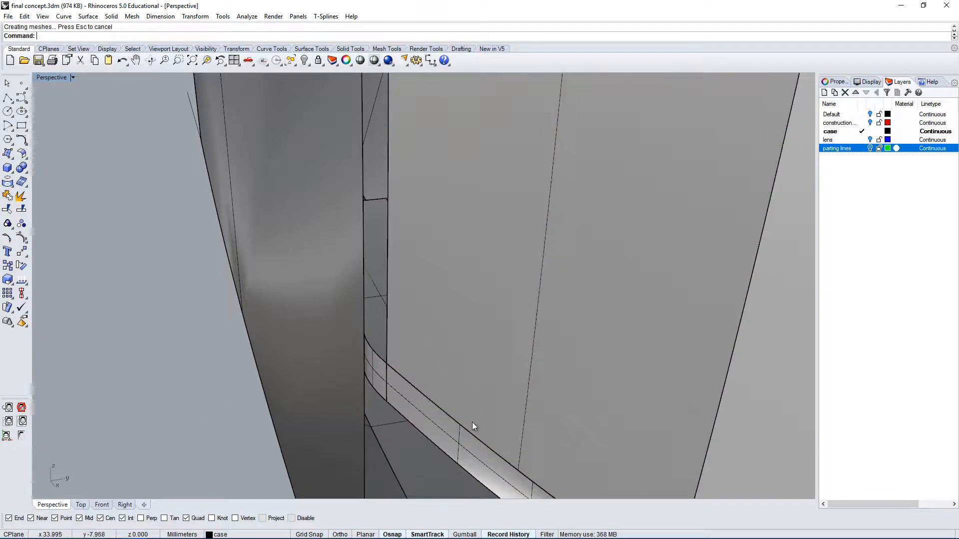
Step: Examine the mirrored blend's fit with the adjoining side and corner surfaces, and inspect the whole case from several angles
left_click(472, 454)
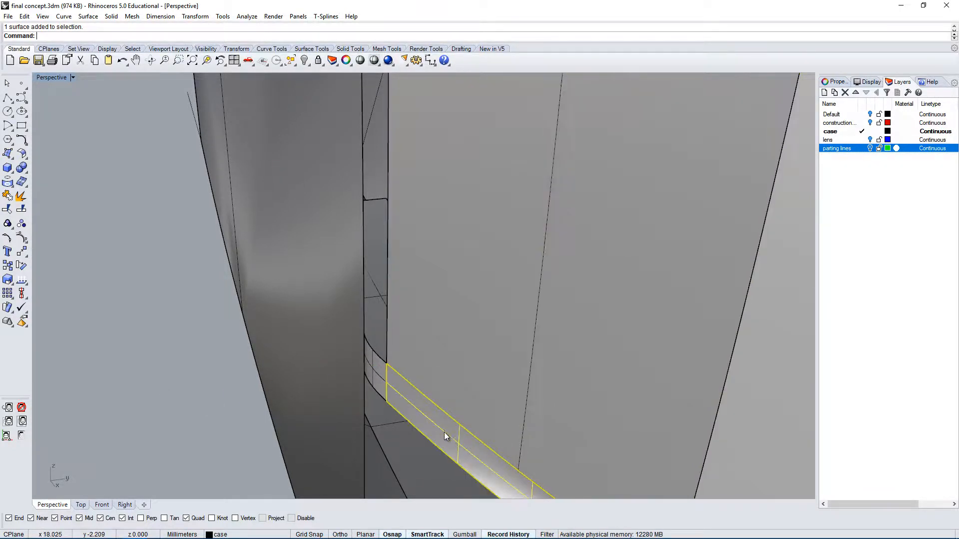
scroll(444, 433, "down", 5)
right_click_drag(471, 403, 480, 191)
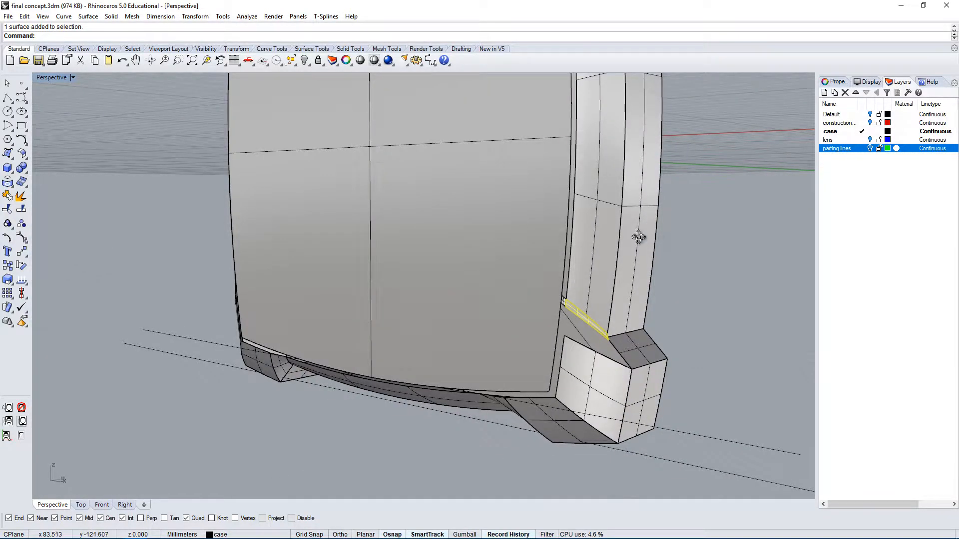
right_click_drag(638, 235, 694, 237)
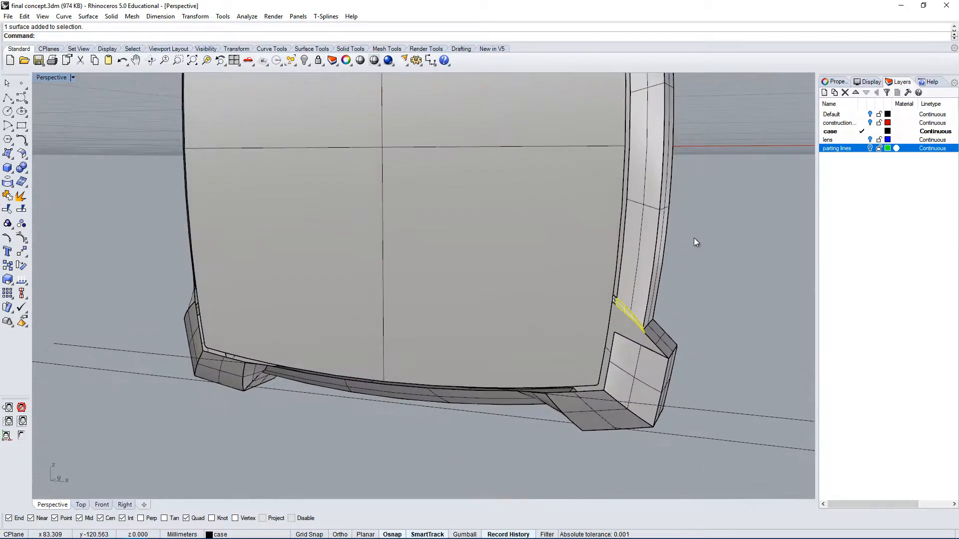
scroll(633, 313, "up", 4)
right_click_drag(638, 329, 550, 326)
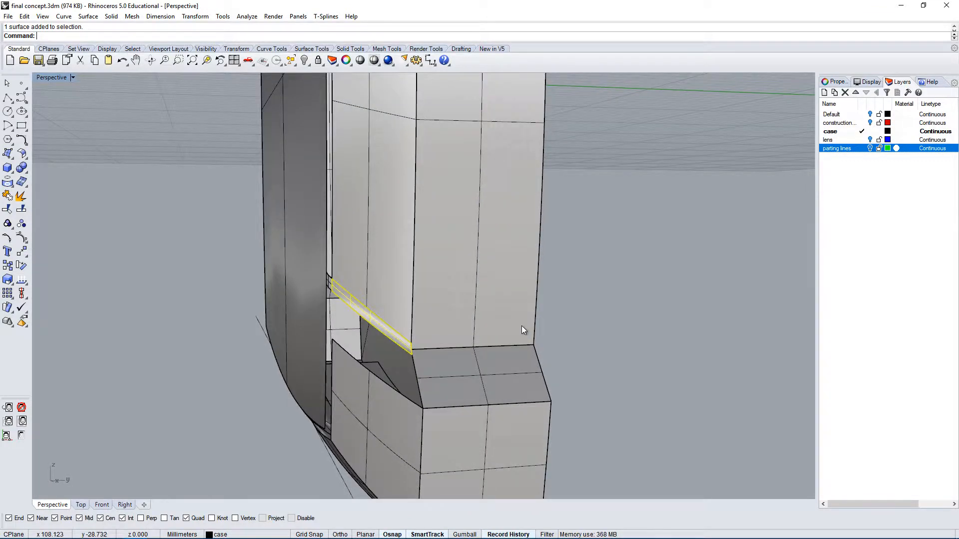
scroll(517, 329, "down", 3)
scroll(442, 322, "up", 3)
scroll(403, 321, "up", 2)
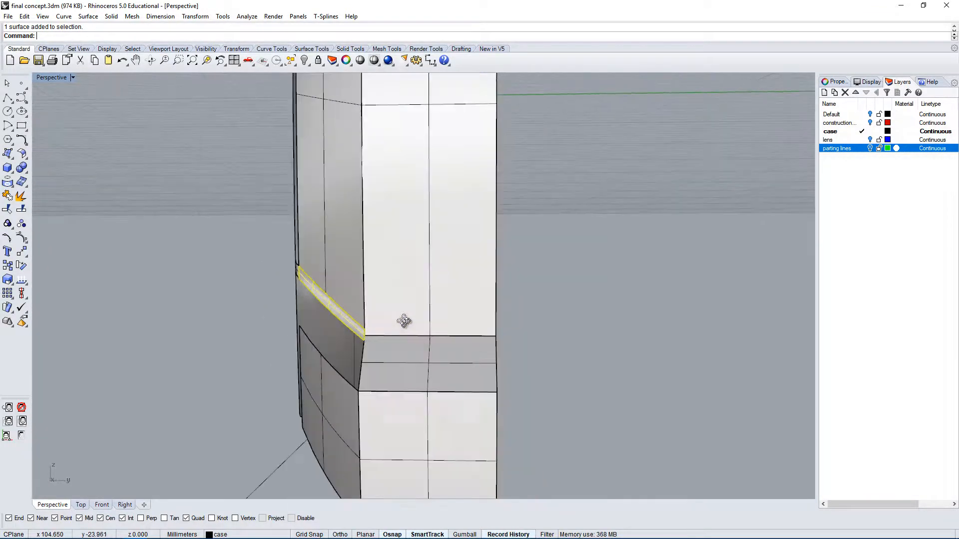
scroll(300, 290, "up", 3)
scroll(295, 252, "up", 4)
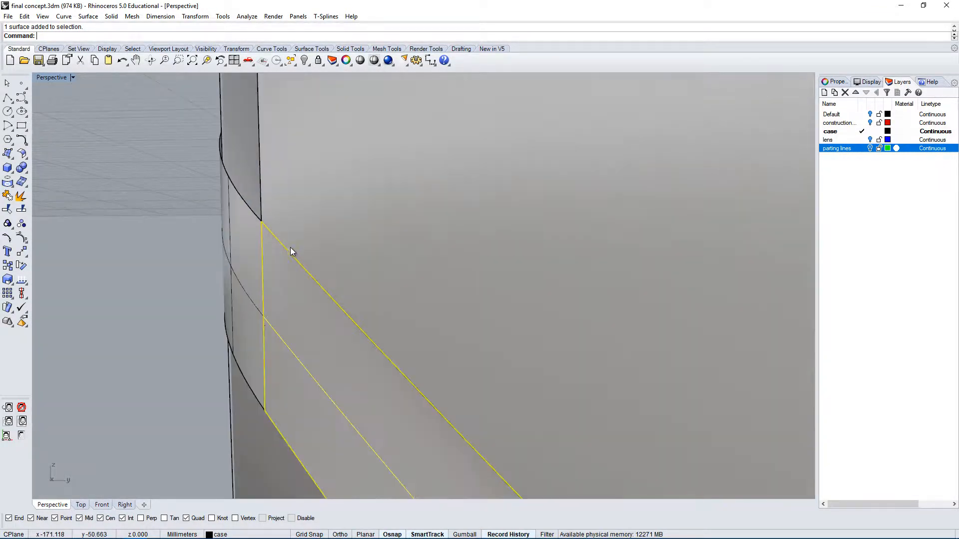
scroll(287, 261, "down", 2)
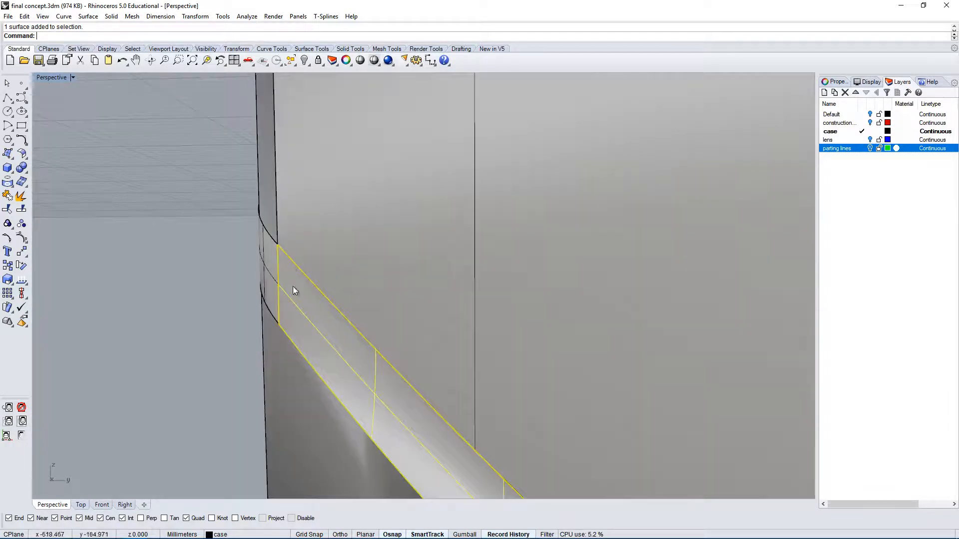
scroll(362, 365, "down", 2)
right_click_drag(443, 384, 588, 325)
scroll(513, 283, "down", 3)
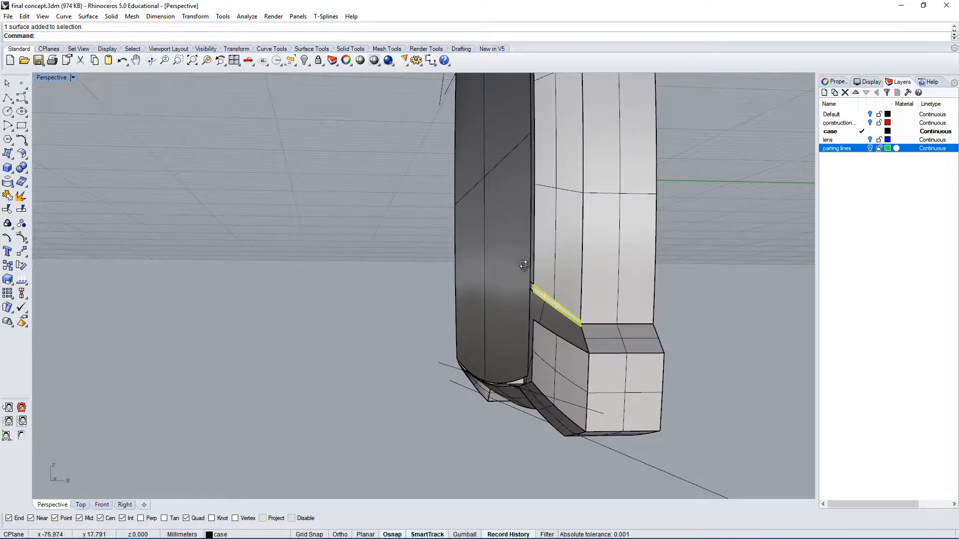
right_click_drag(523, 264, 561, 222)
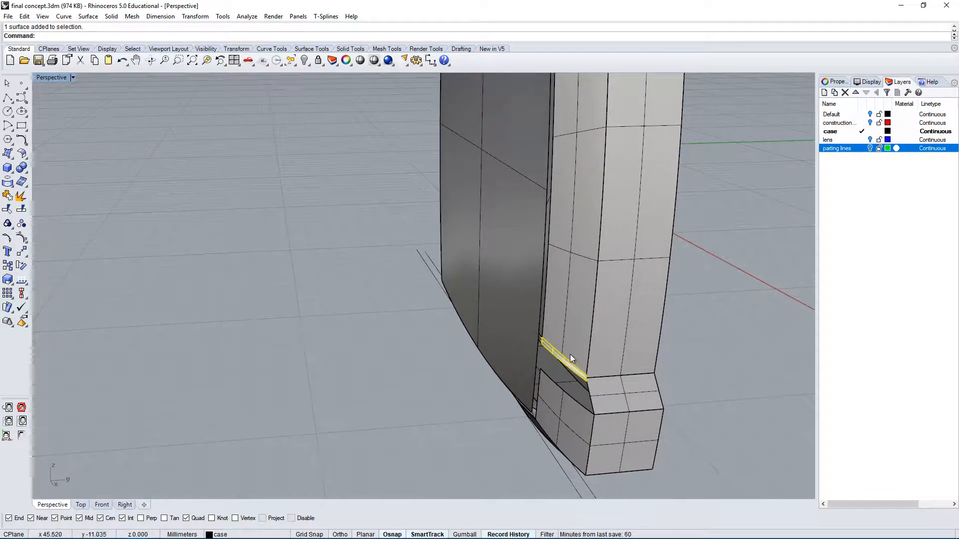
right_click_drag(571, 358, 647, 208)
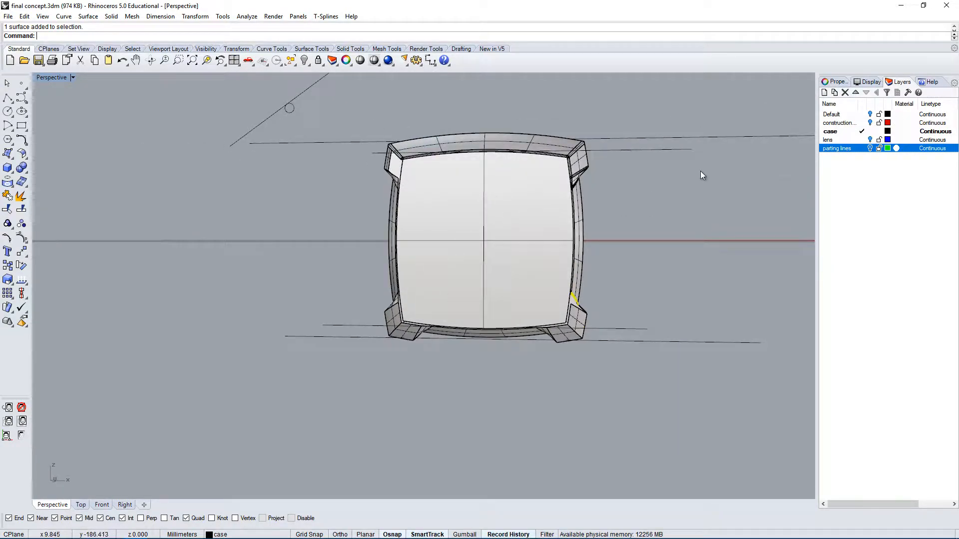
right_click_drag(702, 175, 503, 328)
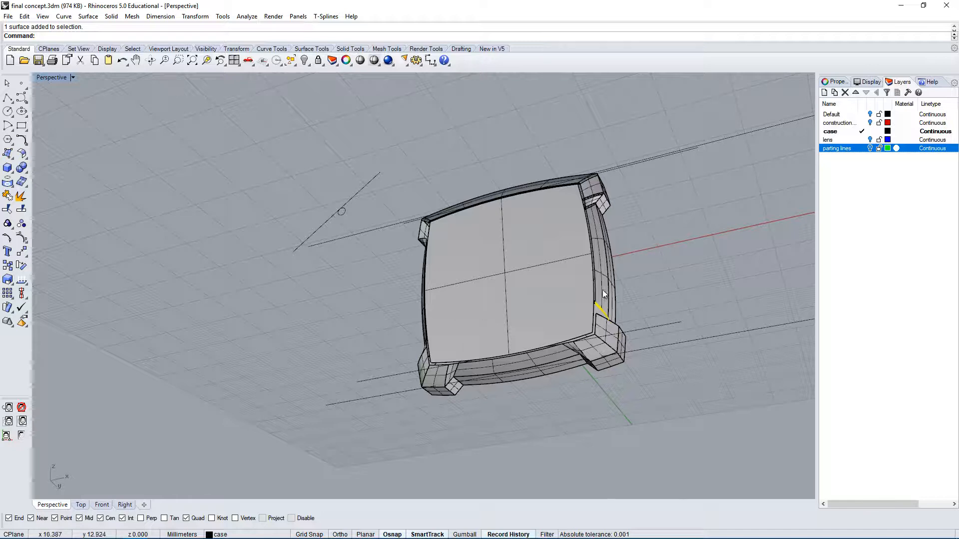
Step: Delete the surfaces and curves forming the case's lower corners and bottom edge, including the leftover piece beside them
double_click(57, 79)
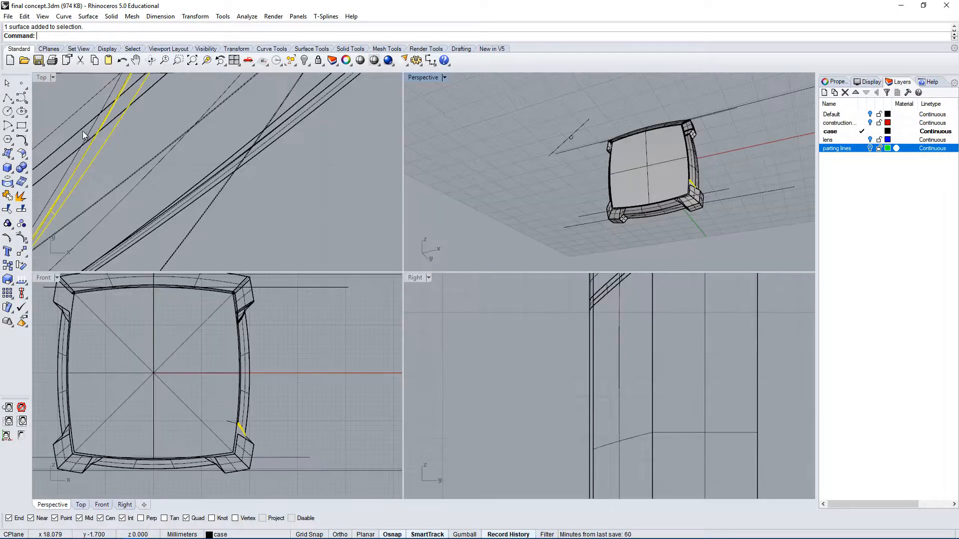
right_click_drag(317, 385, 379, 371)
left_click_drag(98, 385, 364, 480)
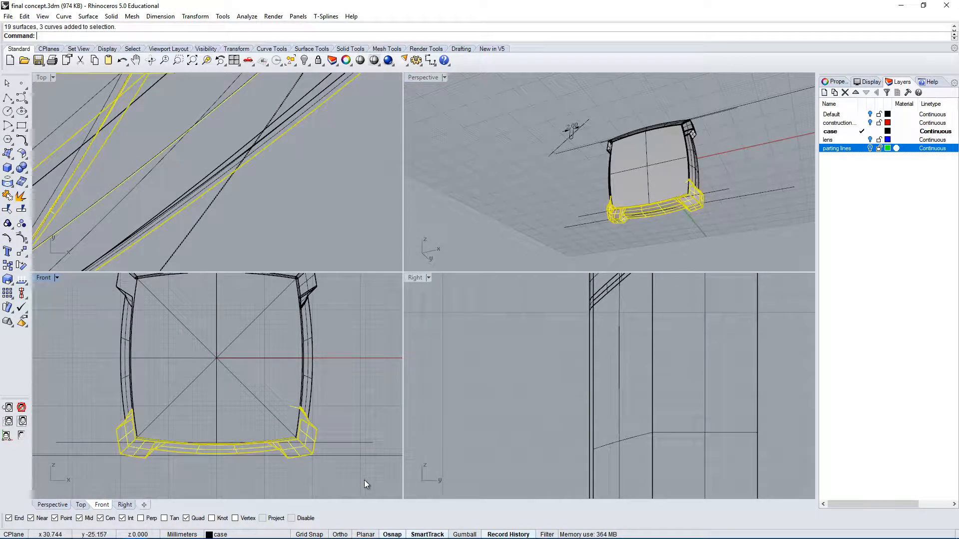
key("Delete")
right_click_drag(625, 256, 672, 175)
left_click(697, 200)
key("Delete")
Step: Draw a horizontal line about 56 mm long across the case along the X axis in the front view, using grid snap
scroll(672, 179, "up", 6)
right_click_drag(708, 202, 684, 201)
left_click(8, 97)
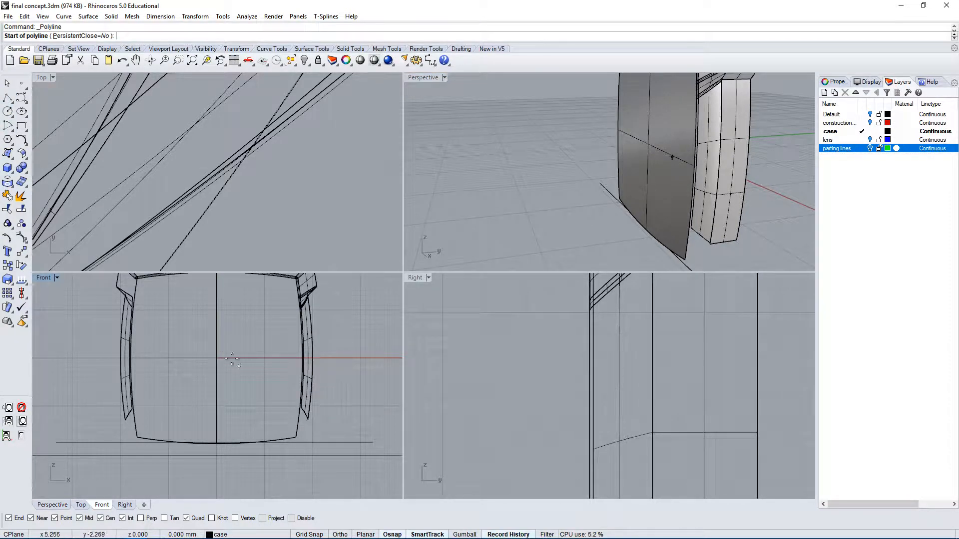
scroll(387, 358, "up", 5)
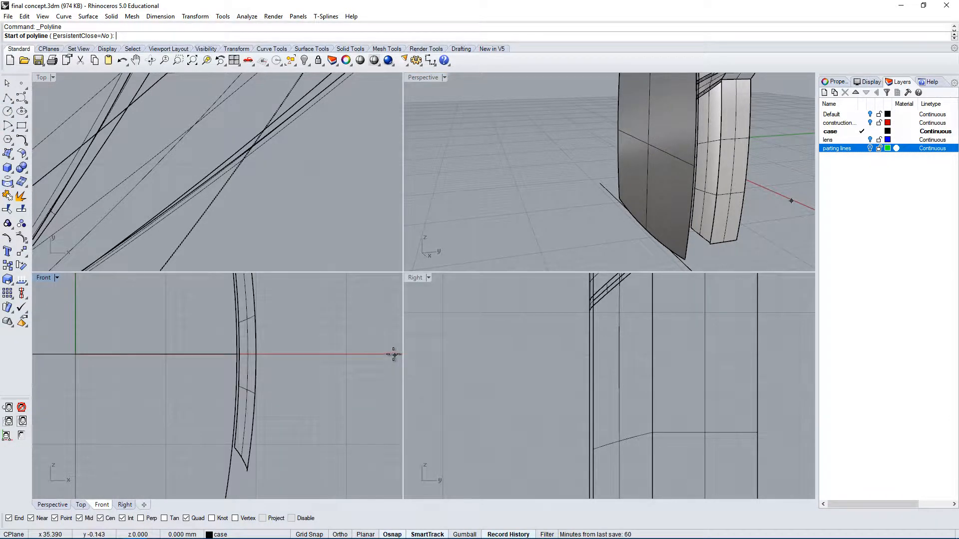
key("F9")
left_click(303, 360)
scroll(304, 360, "down", 6)
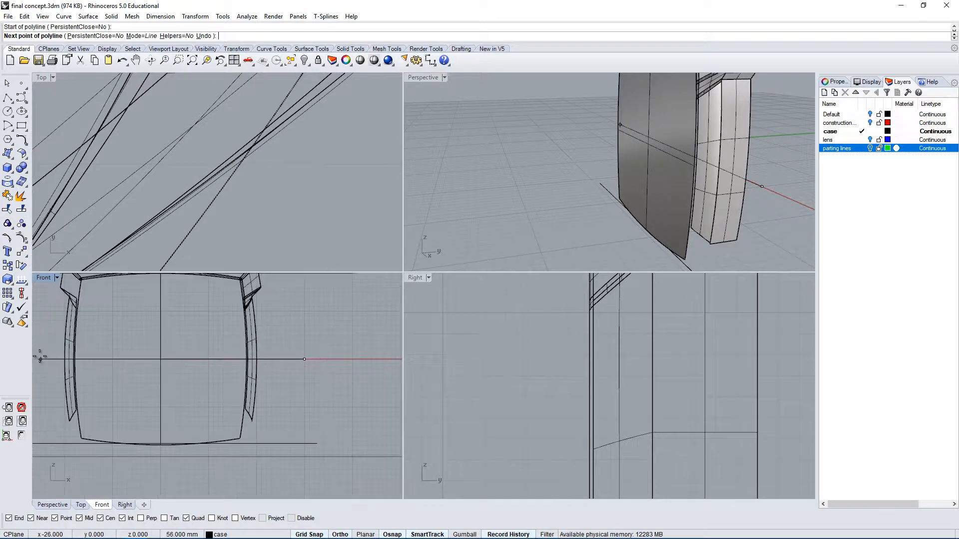
left_click(40, 357)
key("Return")
Step: Trim away the lower half of the front panel and side surfaces, using the horizontal line as the cutting object
left_click(273, 358)
right_click_drag(262, 402, 310, 387)
type("trim")
key("Return")
left_click_drag(327, 369, 77, 402)
double_click(423, 78)
scroll(529, 251, "down", 3)
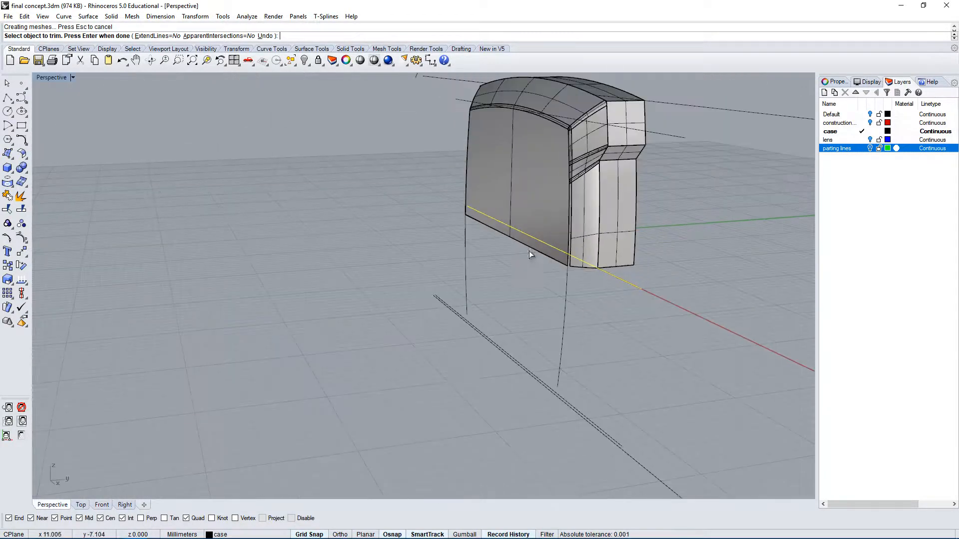
key("Return")
Step: Delete the leftover middle surfaces on the left side of the case
right_click_drag(529, 251, 684, 202)
scroll(384, 146, "down", 5)
scroll(383, 146, "up", 6)
right_click_drag(383, 146, 315, 154)
left_click(296, 239)
key("Delete")
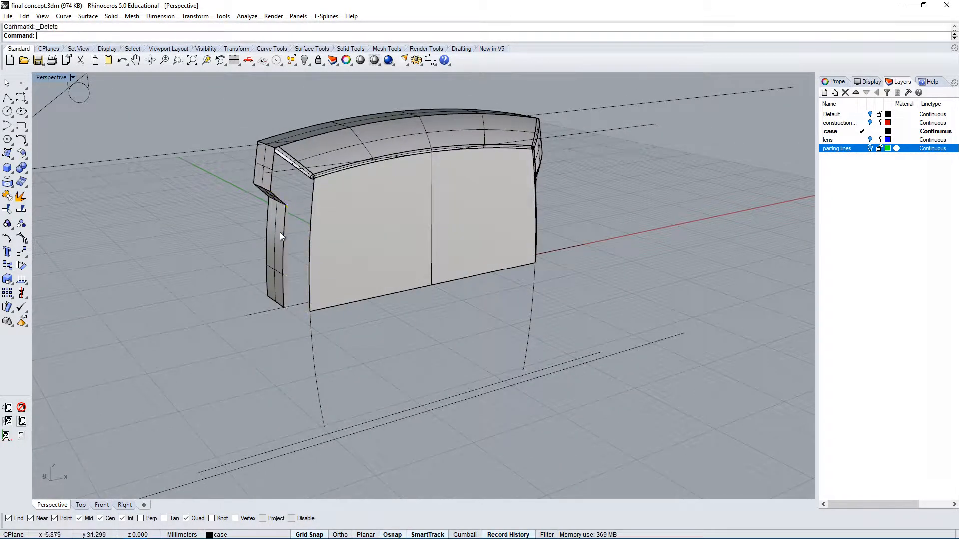
left_click(278, 233)
key("Delete")
right_click_drag(700, 210, 601, 180)
scroll(619, 190, "up", 6)
left_click(606, 195)
left_click(627, 223)
scroll(614, 241, "up", 4)
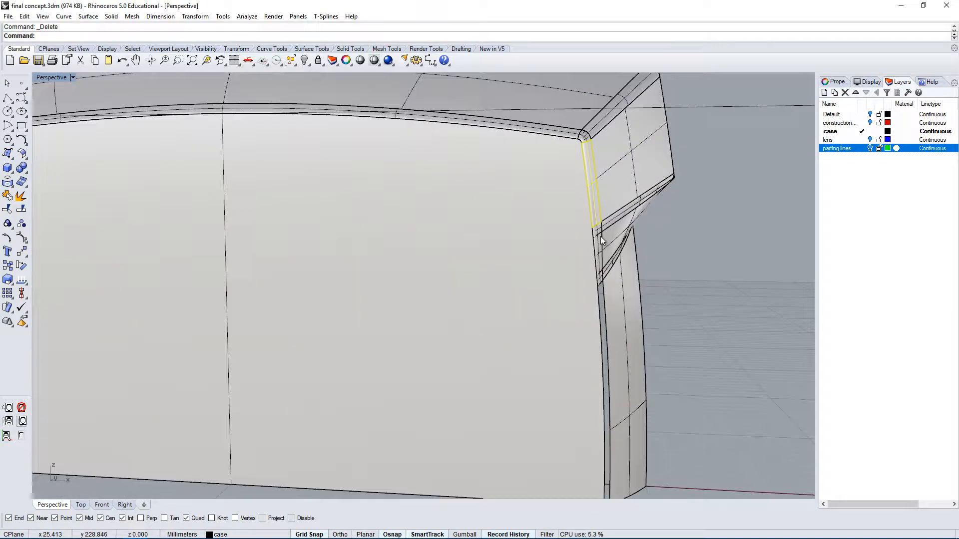
left_click(602, 236)
key("Escape")
Step: Select all curves in the model and hide them
type("selcrv")
key("Return")
type("hide")
key("Return")
scroll(607, 184, "down", 4)
Step: Mirror the front surfaces, side surfaces and narrow edge blends to complete the left side and lower half of the case
right_click_drag(749, 215, 775, 188)
type("selsrf")
key("Return")
right_click_drag(589, 205, 633, 211)
left_click(633, 211)
left_click(639, 219)
scroll(637, 241, "up", 4)
left_click(618, 241, "shift")
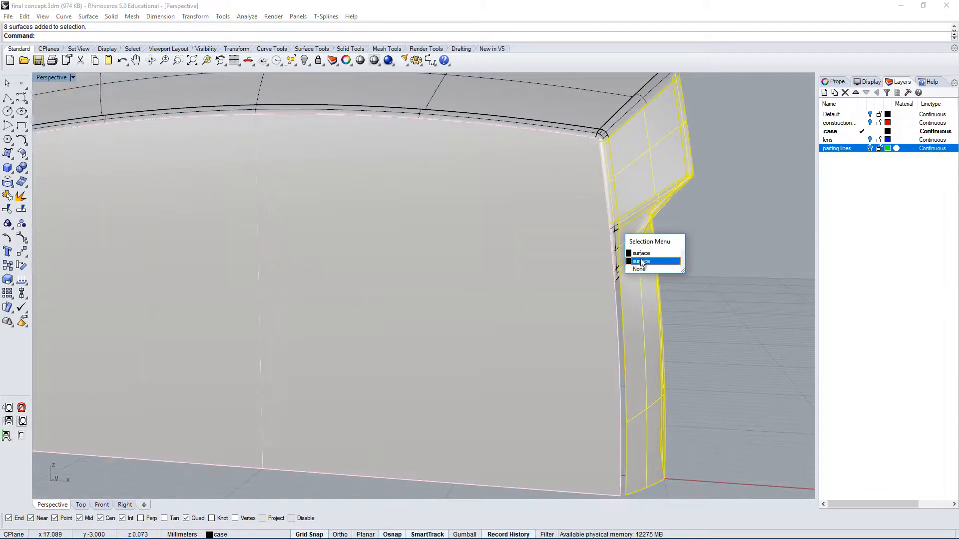
left_click(642, 261)
scroll(621, 255, "up", 4)
left_click(612, 255, "shift")
left_click(640, 275)
scroll(613, 263, "down", 8)
right_click_drag(719, 229, 554, 245)
type("mirror")
key("Return")
left_click(407, 319)
left_click(190, 354)
right_click_drag(191, 354, 398, 188)
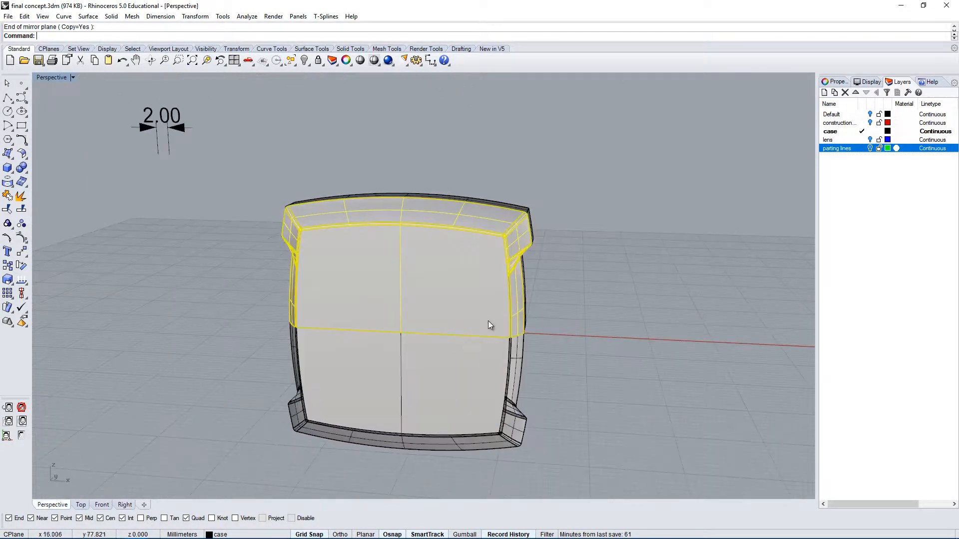
key("Delete")
Step: Create a blend curve across the gap between the front panel and side surface edges at the case's mid-height seam
right_click_drag(466, 375, 355, 111)
scroll(581, 429, "up", 5)
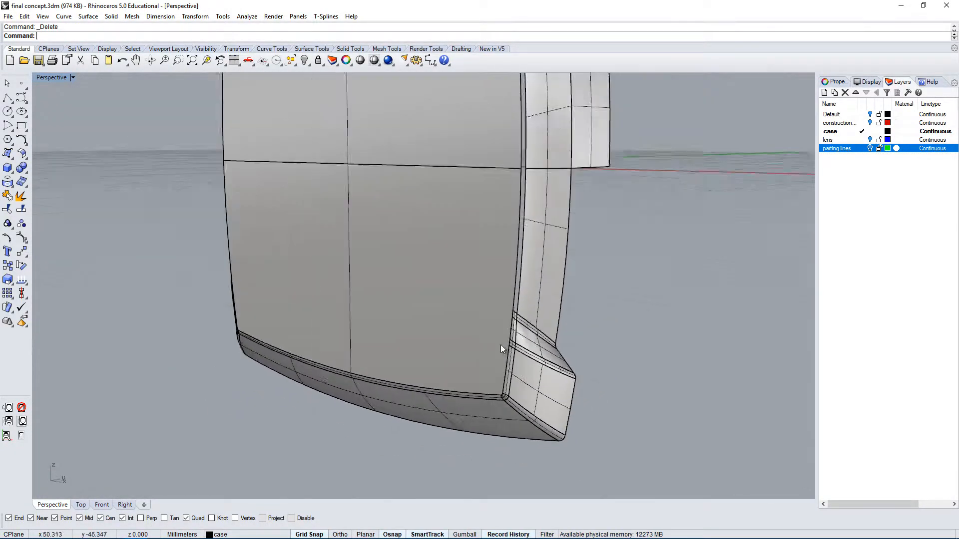
scroll(541, 229, "up", 5)
type("BlendCrv")
key("Return")
left_click(572, 229)
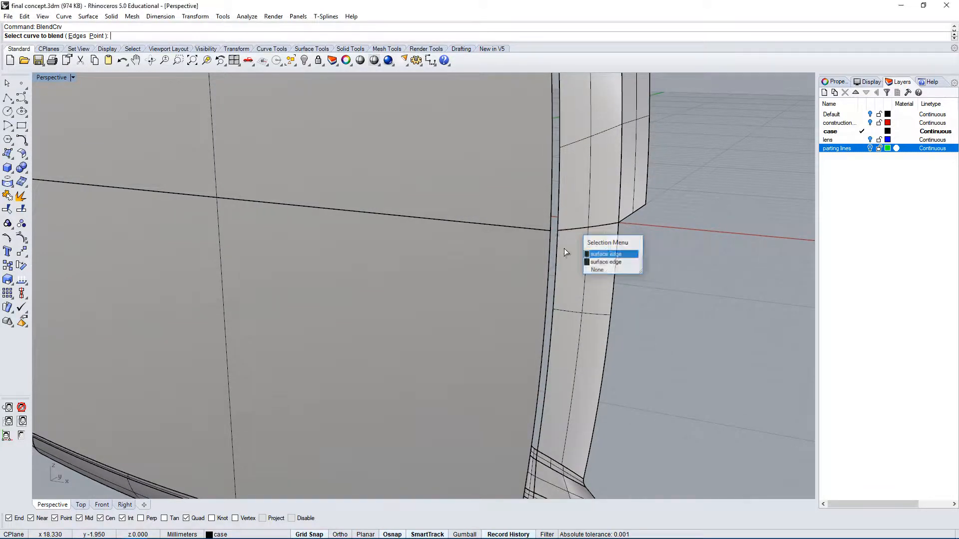
left_click(595, 254)
left_click(540, 230)
left_click(574, 257)
right_click_drag(569, 260, 534, 259)
Step: Sweep a two-rail surface along the lower gap between front panel and side surface, with both end cross sections and tangency on both rails
left_click(18, 175)
type("Sweep2")
key("Return")
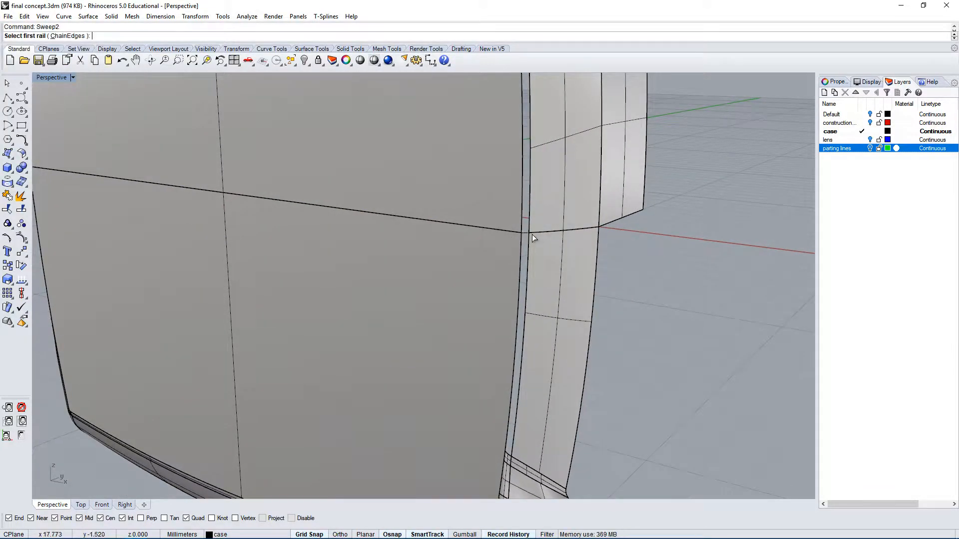
left_click(525, 252)
left_click(518, 255)
left_click(523, 234)
scroll(521, 240, "down", 4)
scroll(509, 429, "up", 6)
left_click(514, 363)
left_click(530, 393)
key("Return")
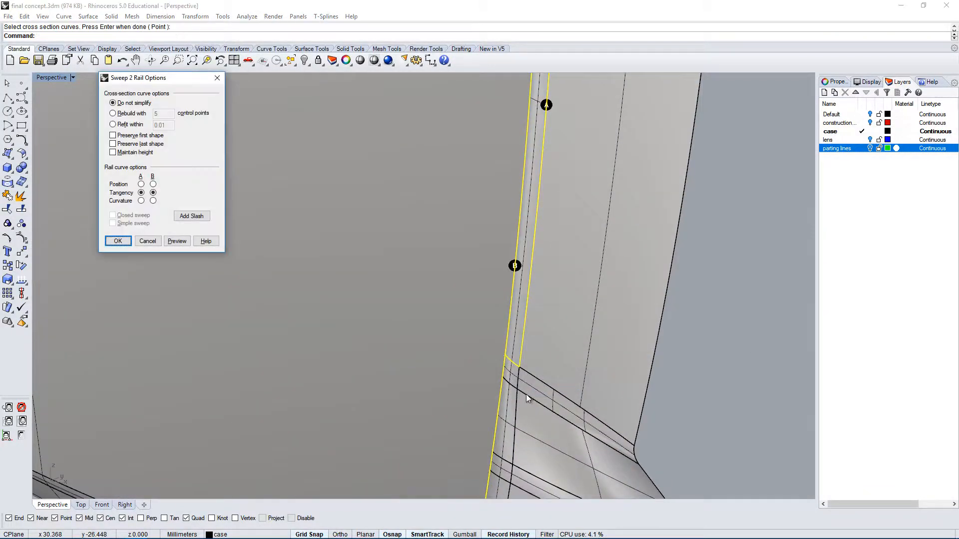
key("Return")
Step: Mirror the swept blend strip about the horizontal centre line to fill the upper side gap, and save the model
scroll(524, 390, "down", 5)
left_click(510, 221)
left_click(546, 244)
type("Mirror")
key("Return")
left_click(609, 189)
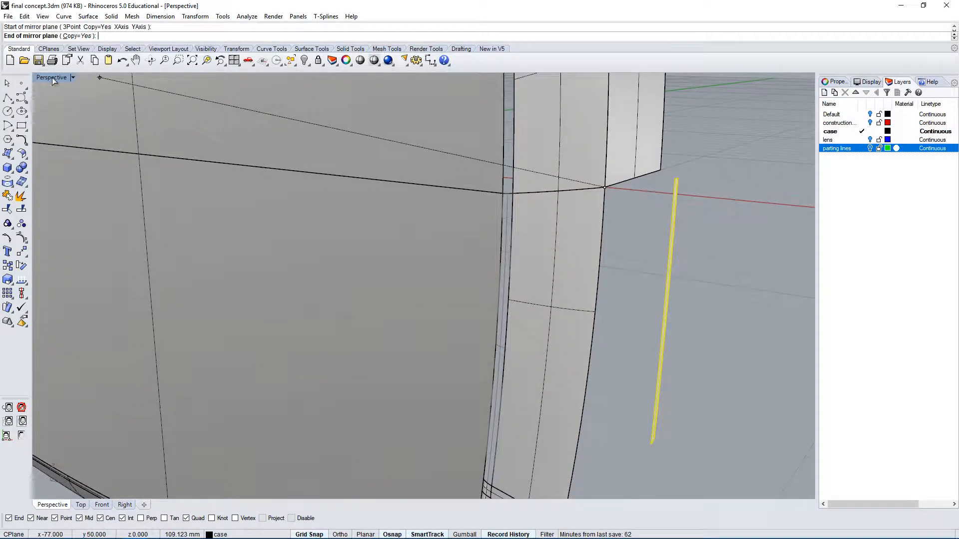
double_click(51, 77)
scroll(280, 295, "down", 2)
left_click(344, 330)
scroll(645, 109, "up", 3)
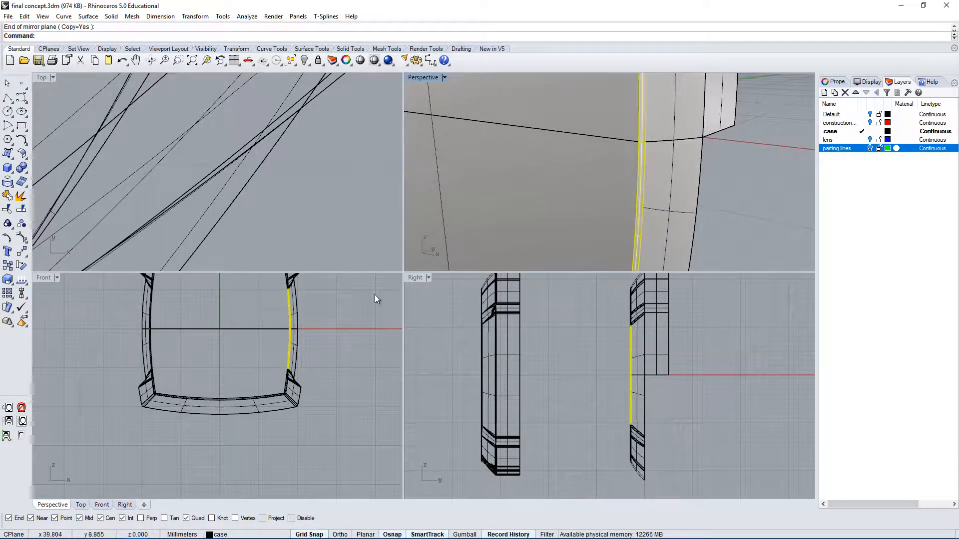
scroll(706, 181, "down", 5)
double_click(423, 78)
key("Escape")
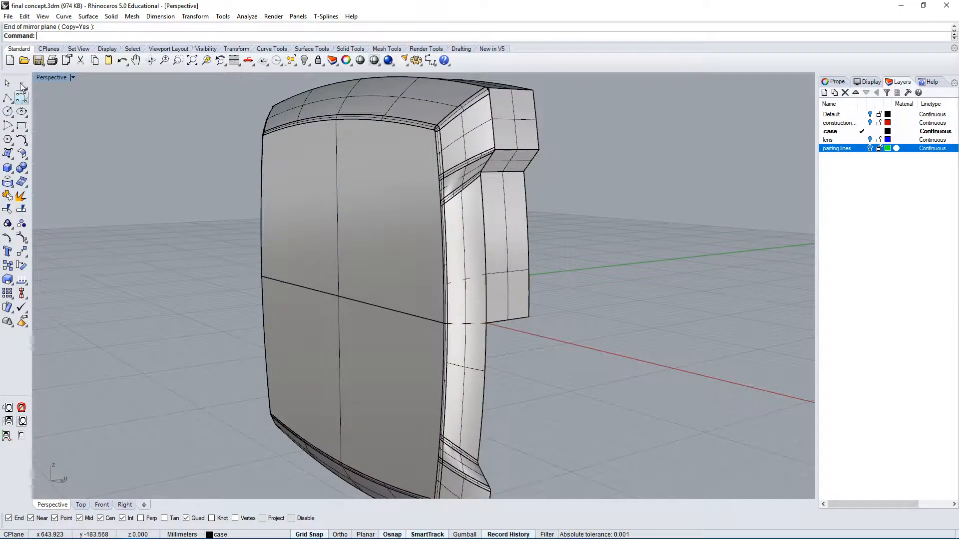
key("ctrl+s")
Step: Examine the outer rear walls of the case, highlighting them as a group and clearing the selection
right_click_drag(231, 170, 452, 222)
scroll(442, 128, "up", 4)
left_click(434, 209)
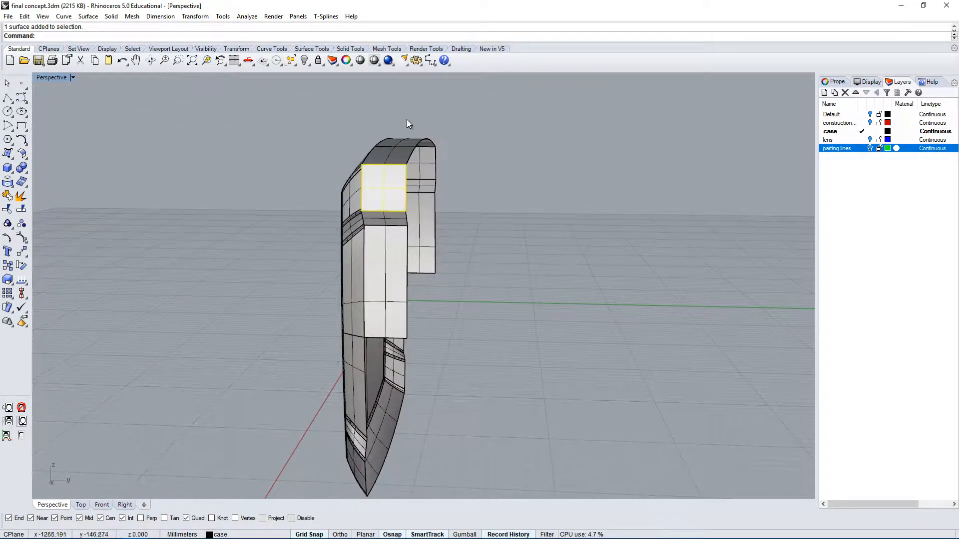
right_click_drag(401, 243, 429, 202)
mouse_move(484, 152)
right_mouse_down()
mouse_move(467, 185)
mouse_move(489, 155)
right_mouse_up()
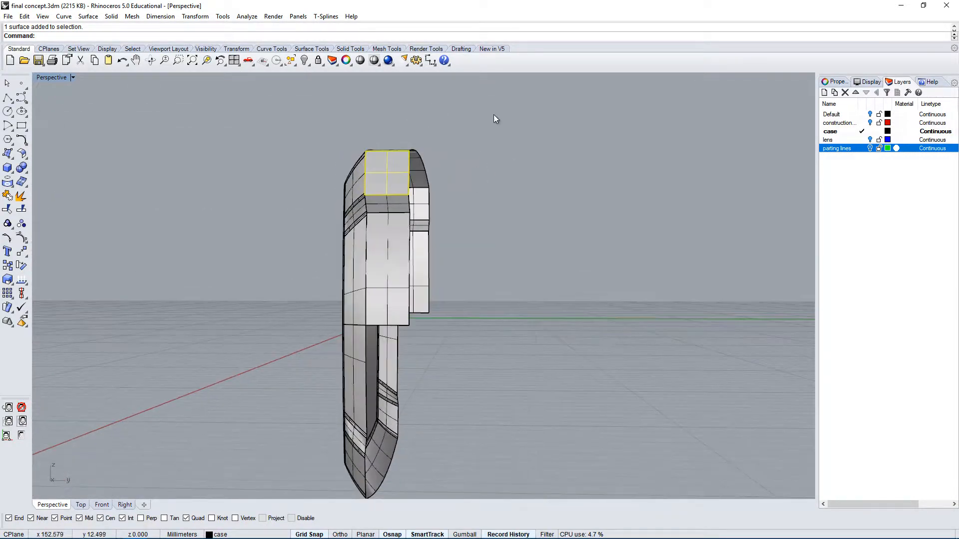
left_click_drag(493, 113, 405, 283)
right_click_drag(405, 284, 476, 361)
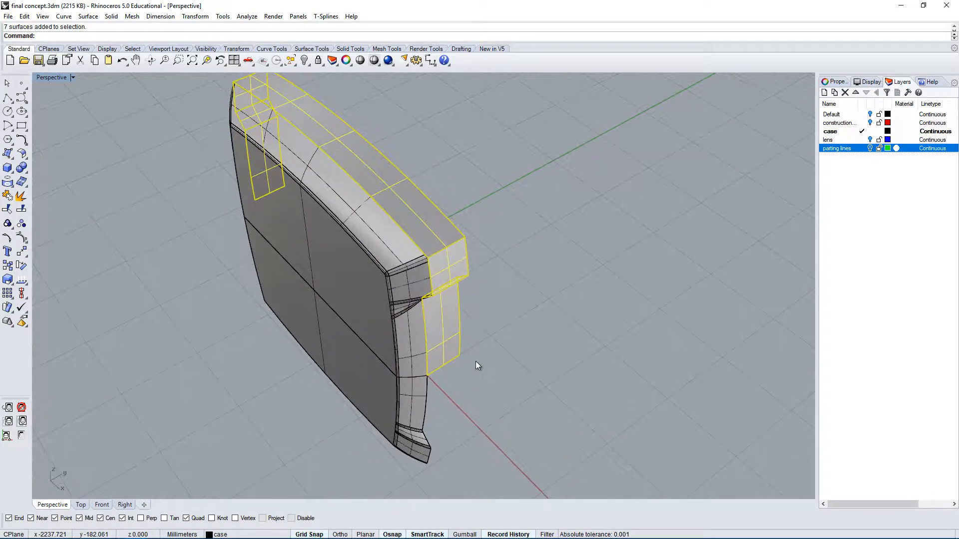
left_click(514, 279)
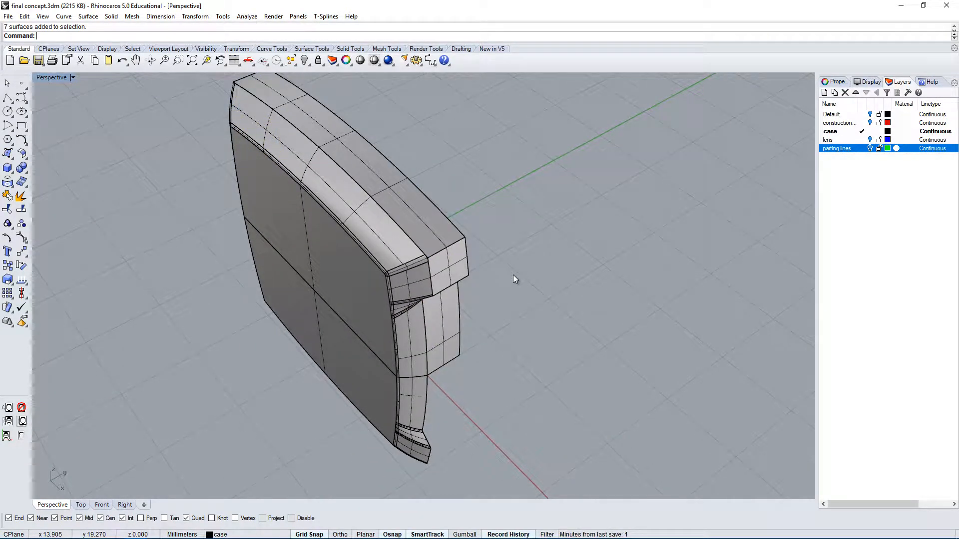
Step: Try a surface fillet of radius 1 between the case's rear top wall and the upper rear side wall, and undo it
type("FilletEdge")
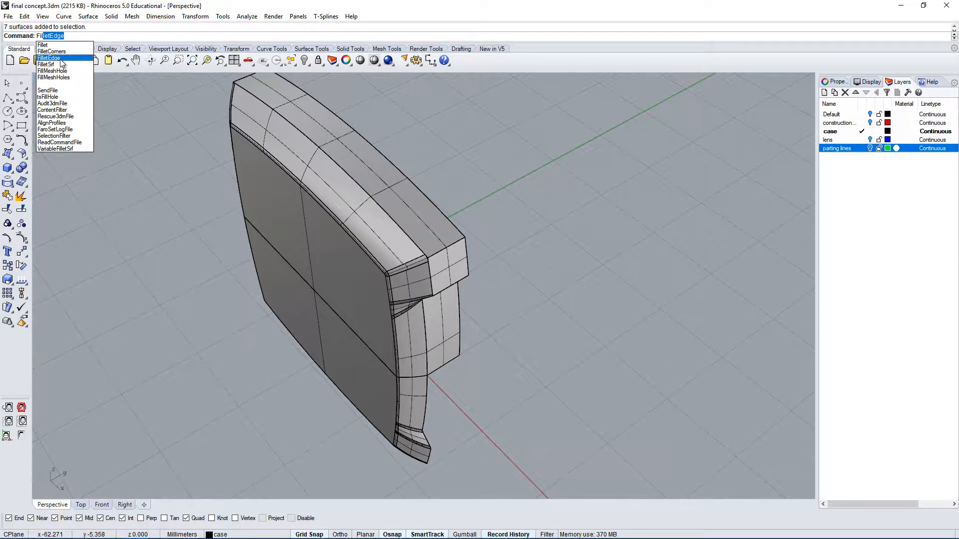
left_click(45, 65)
right_click_drag(452, 228, 417, 209)
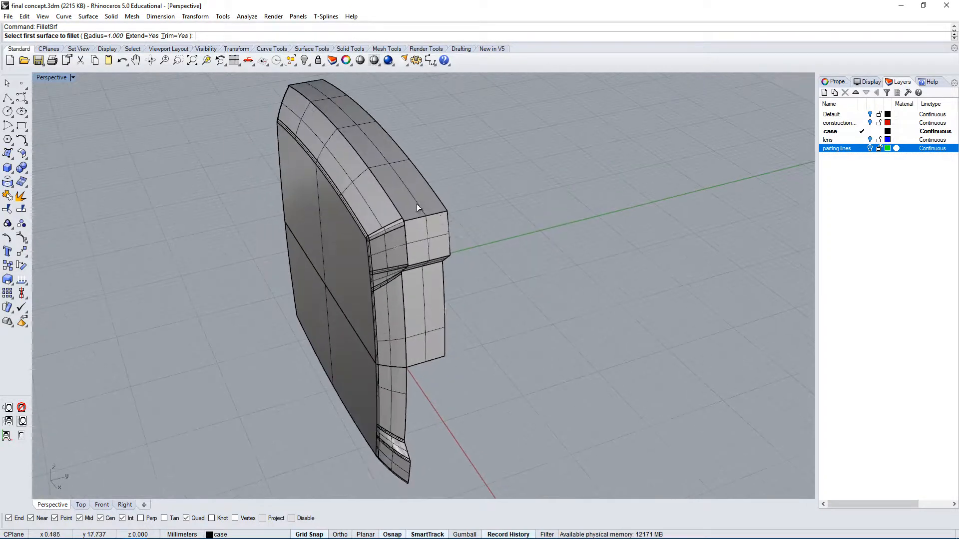
scroll(418, 210, "up", 4)
left_click(410, 220)
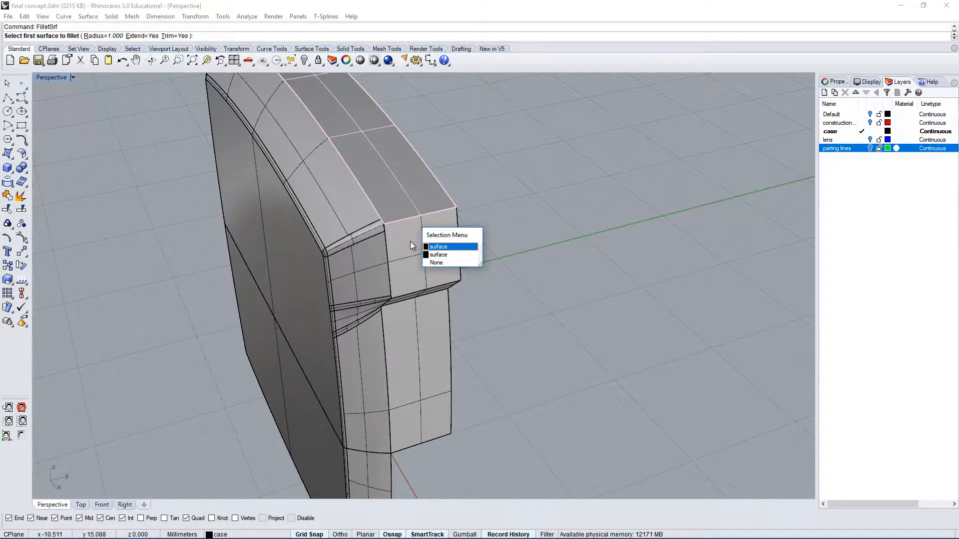
left_click(409, 241)
left_click(407, 199)
right_click_drag(407, 198, 456, 229)
scroll(462, 227, "up", 5)
key("ctrl+z")
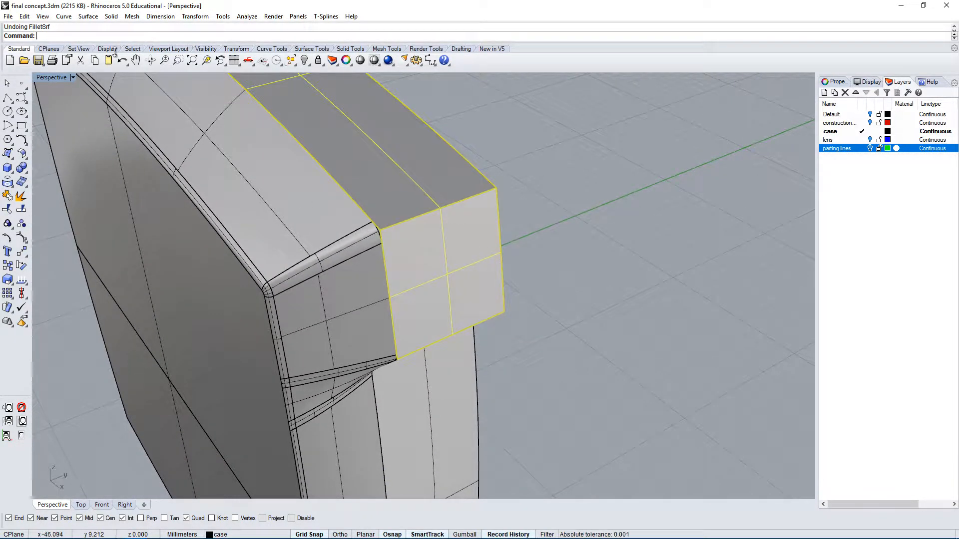
Step: Try the surface fillet between the rear top wall and upper rear side wall with a radius of 0.8, and undo it
left_click(21, 154)
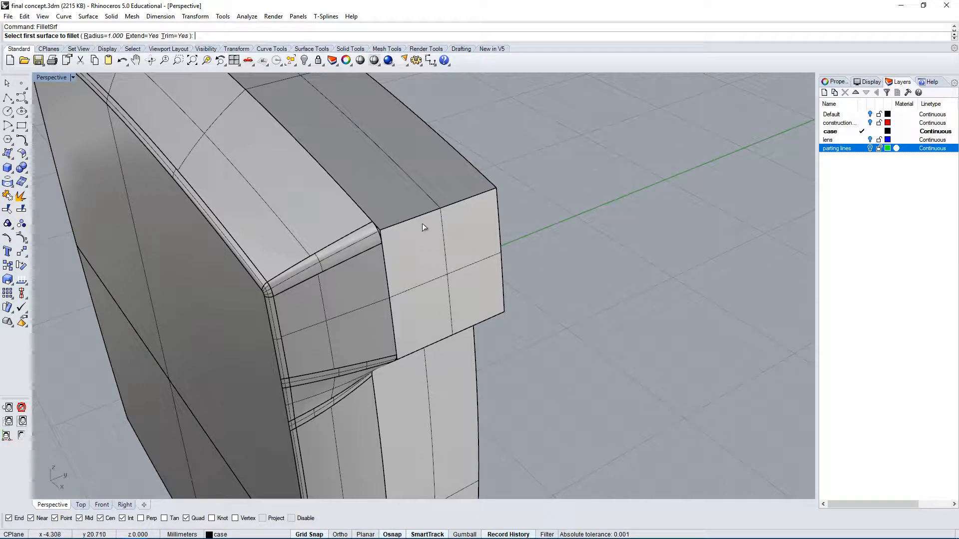
left_click(107, 38)
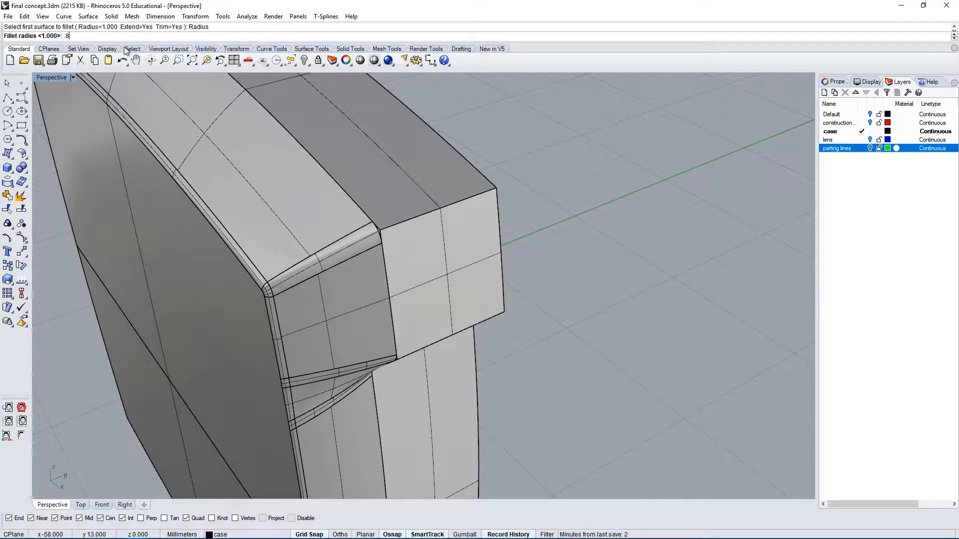
key("Return")
left_click(334, 149)
left_click(430, 253)
scroll(428, 256, "up", 5)
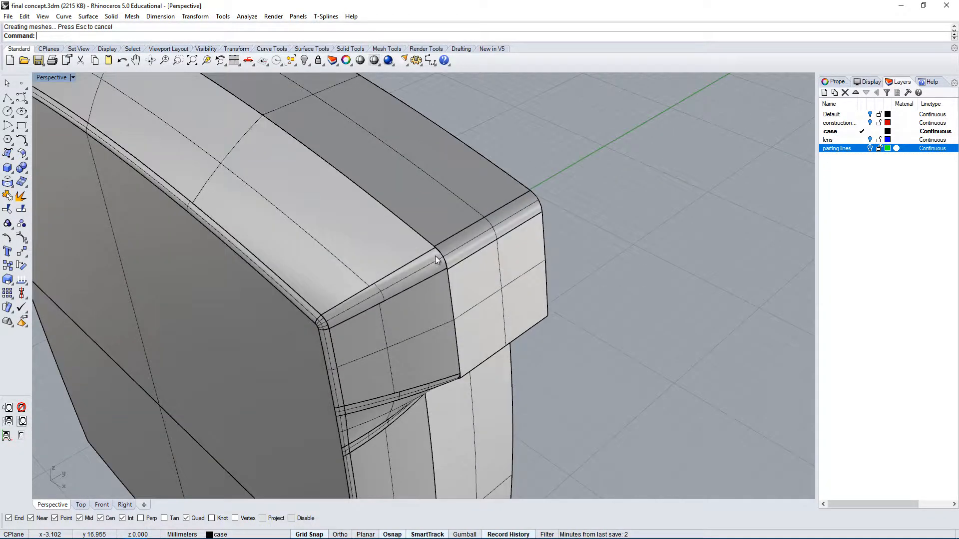
key("ctrl+z")
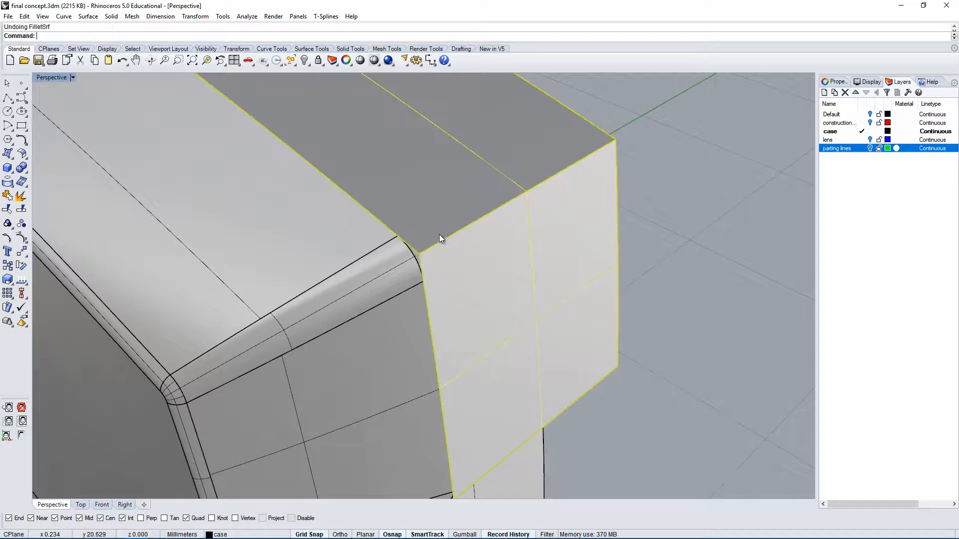
Step: Try the surface fillet between the rear top wall and upper rear side wall with a radius of 0.7, and undo it
left_click(666, 131)
key("Return")
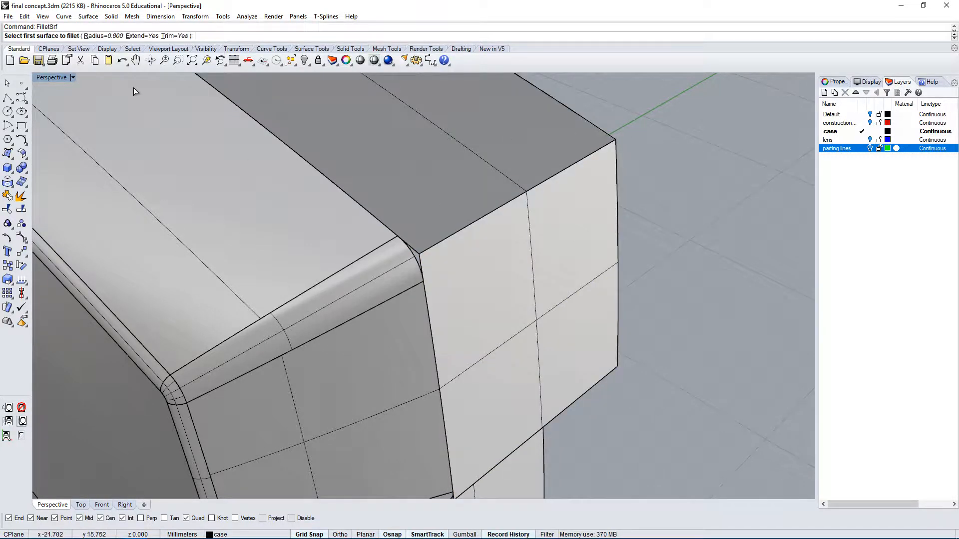
left_click(110, 35)
type(".7")
key("Return")
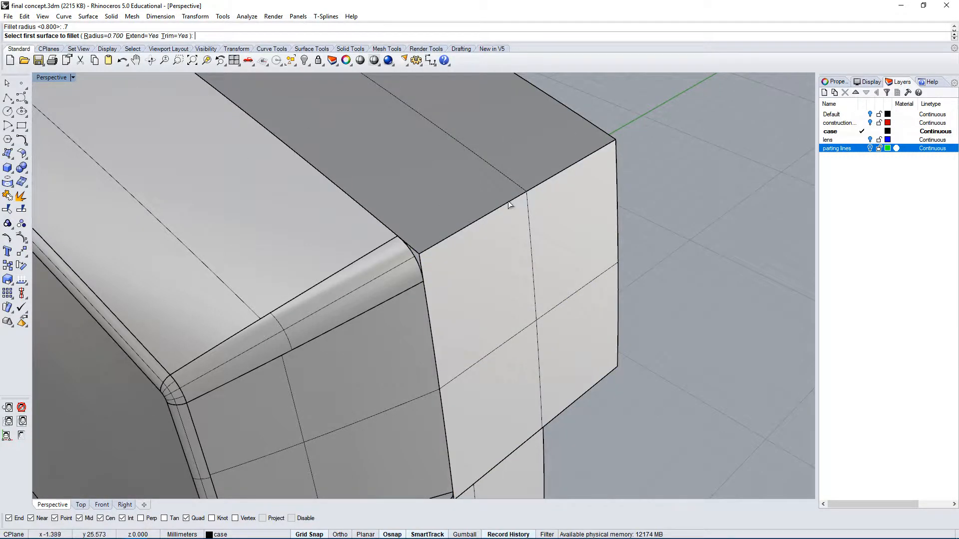
left_click(522, 209)
left_click(549, 228)
left_click(424, 164)
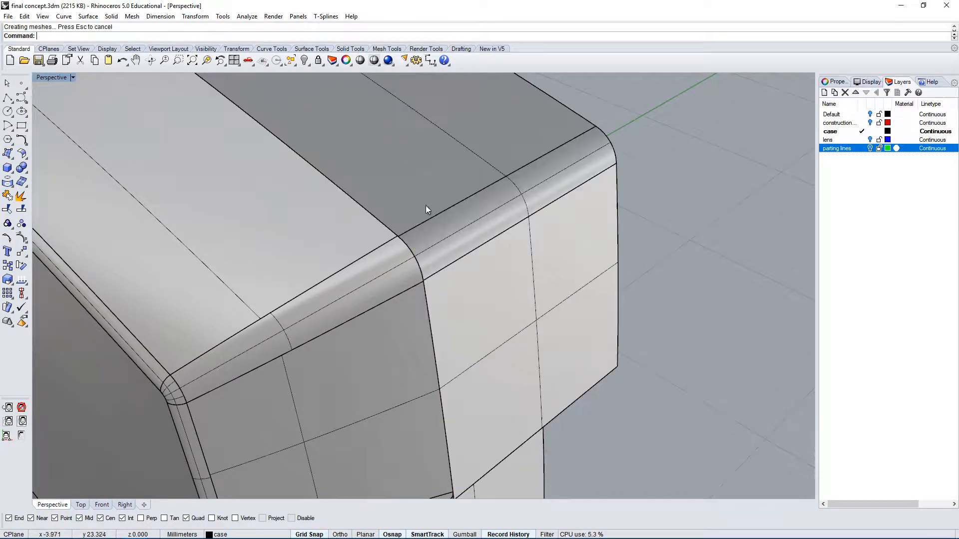
scroll(418, 236, "up", 1)
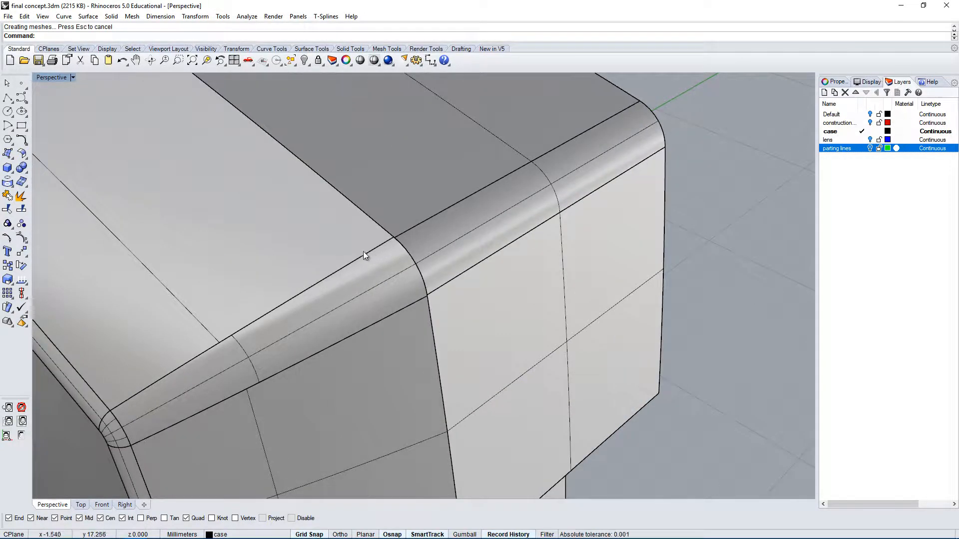
key("ctrl+z")
Step: Try to fillet the rear top wall and upper rear side wall with a radius of 75
key("Return")
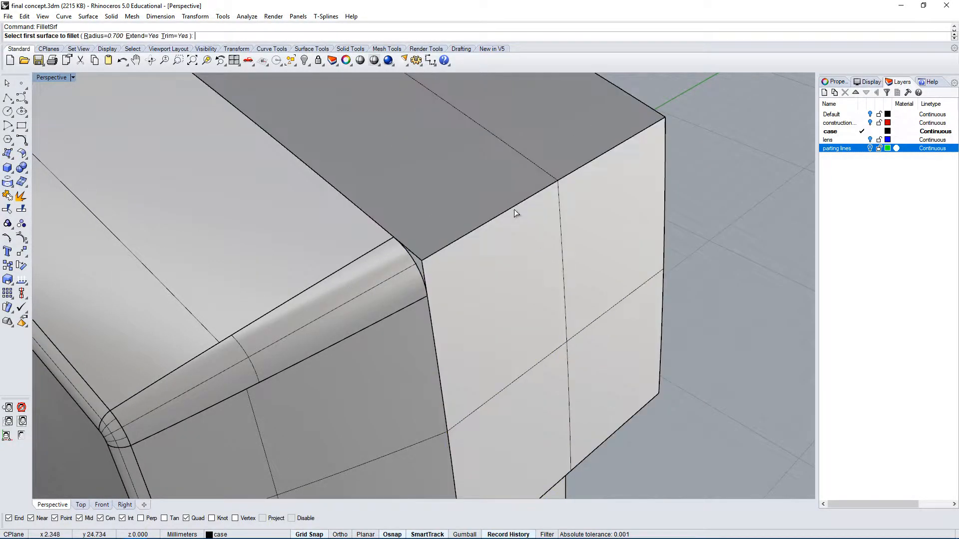
left_click(107, 36)
type("75")
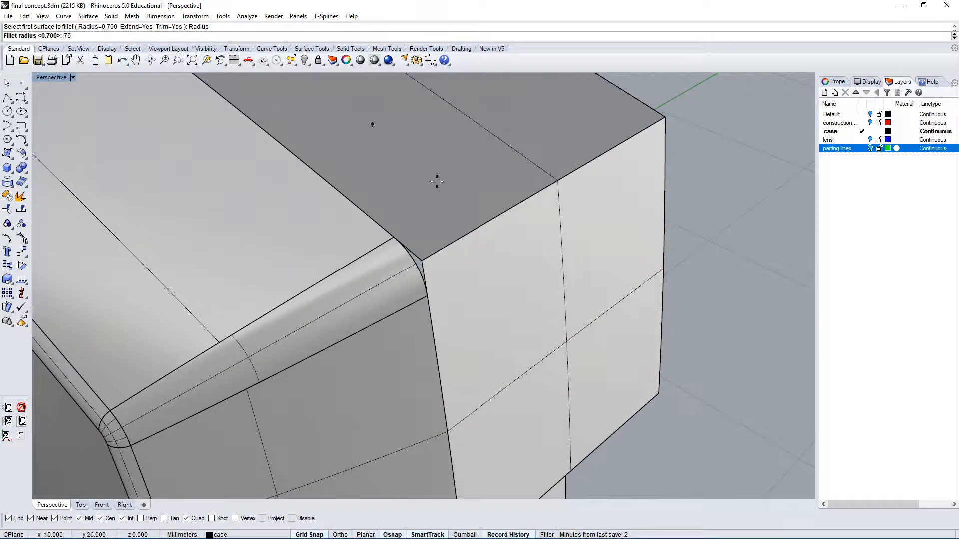
key("Return")
left_click(453, 163)
left_click(492, 309)
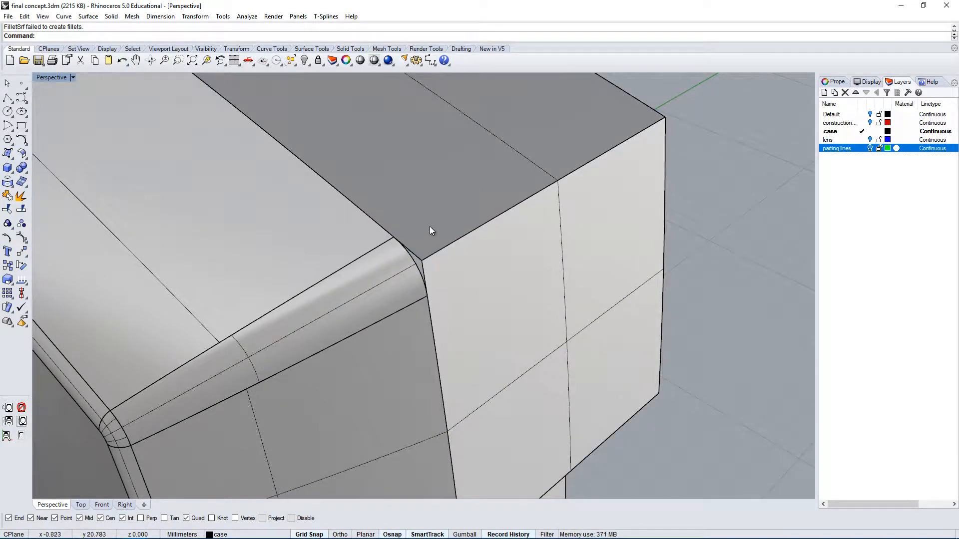
Step: Fillet the rear top wall and upper rear side wall with a radius of 0.75, trimming both surfaces
key("Return")
left_click(356, 128)
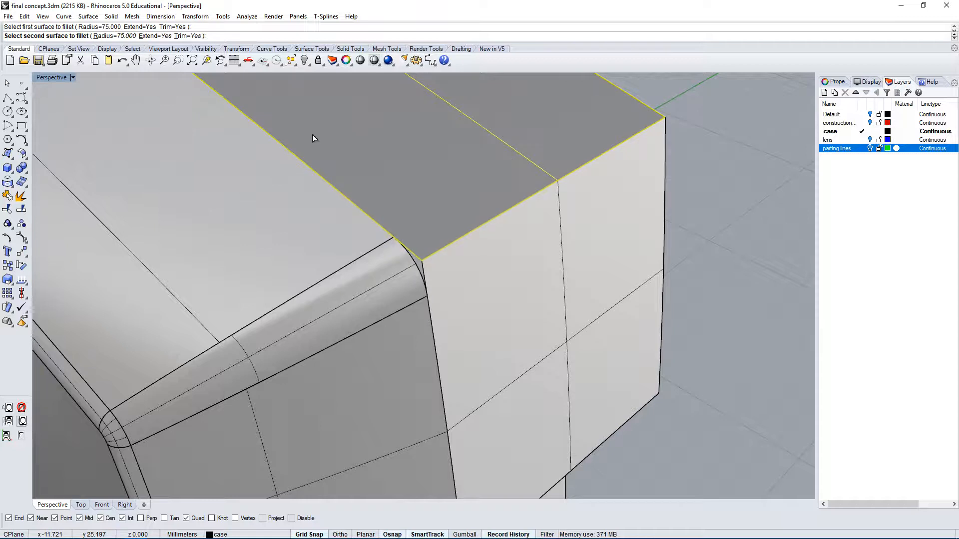
left_click(120, 36)
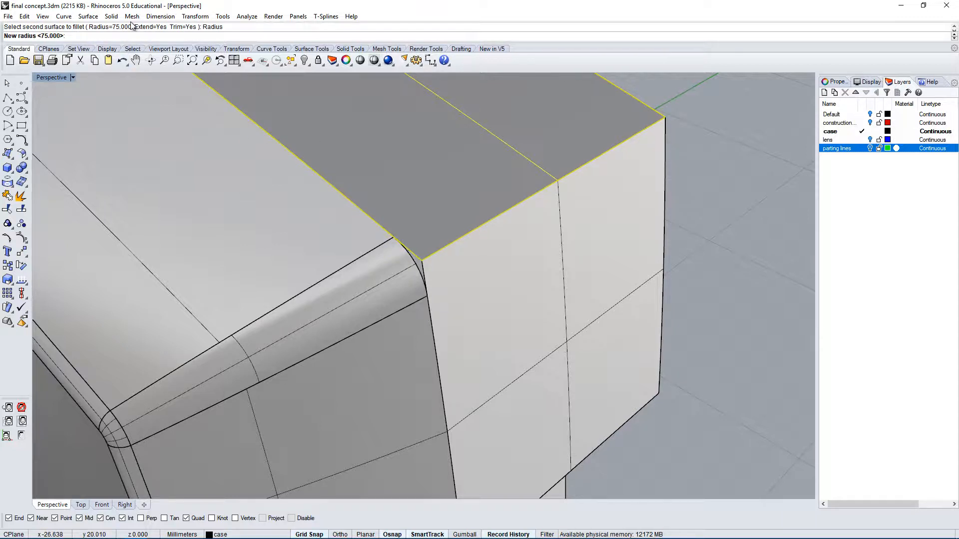
key("Return")
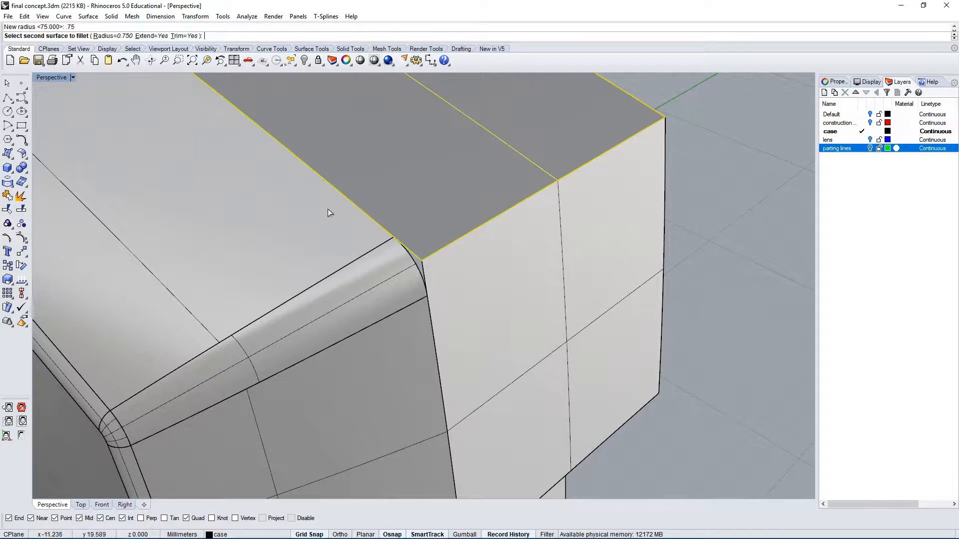
left_click(499, 313)
mouse_move(431, 269)
right_mouse_down()
mouse_move(466, 314)
mouse_move(460, 261)
mouse_move(381, 295)
mouse_move(453, 299)
mouse_move(206, 325)
mouse_move(158, 447)
mouse_move(471, 332)
mouse_move(390, 268)
mouse_move(520, 296)
mouse_move(438, 265)
right_mouse_up()
key("Return")
left_click(163, 451)
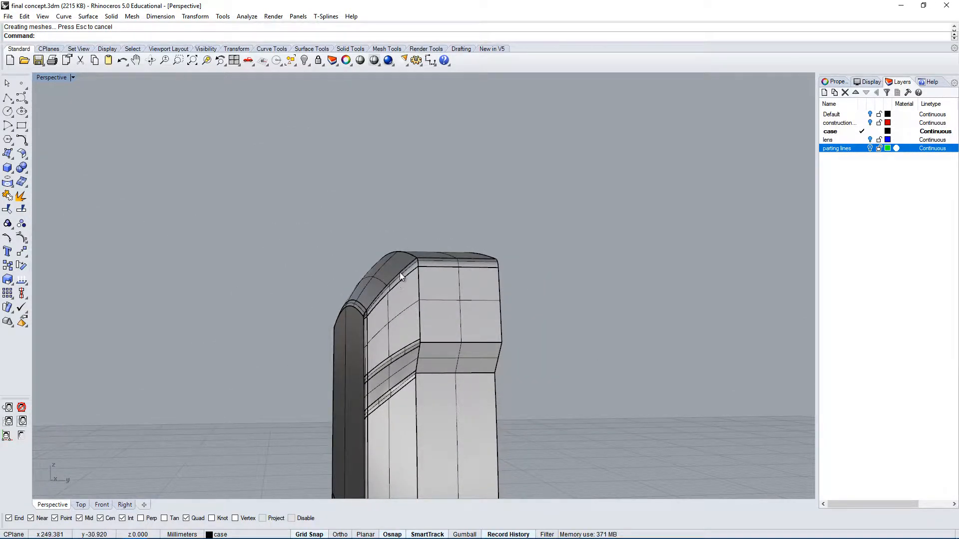
Step: Try a 0.4 radius surface fillet between the upper rear side wall and the slanted step below it, and undo it
right_click_drag(400, 273, 442, 355)
right_click_drag(451, 361, 444, 419)
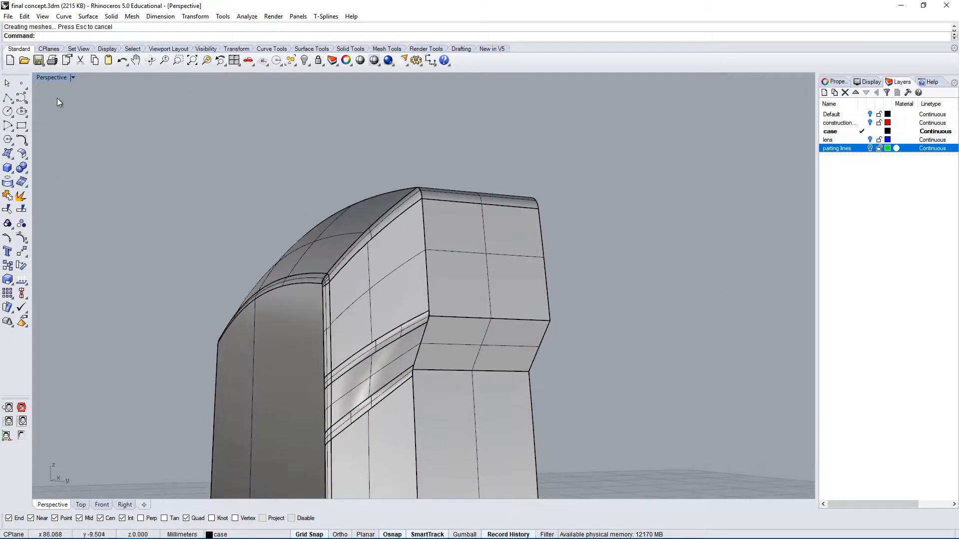
right_click_drag(665, 190, 387, 270)
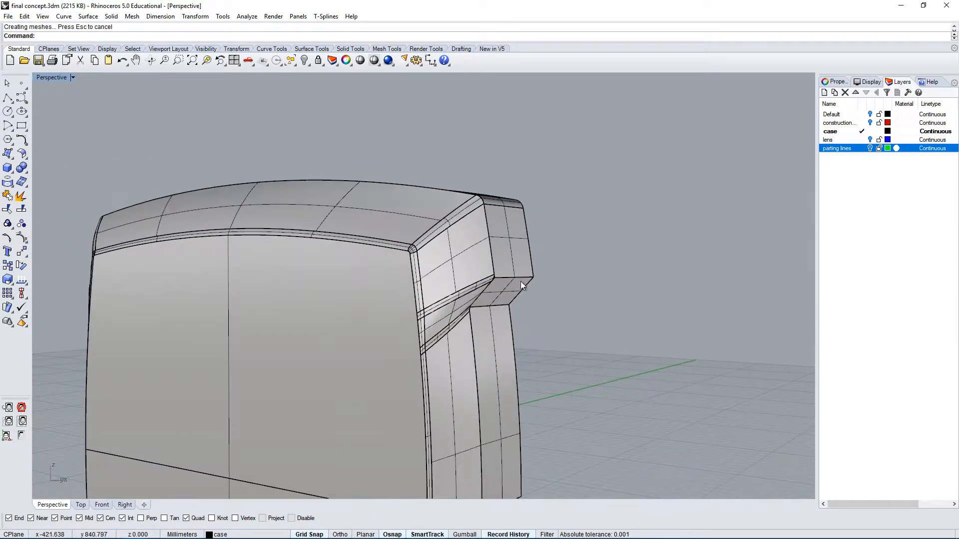
right_click_drag(520, 280, 454, 274)
right_click(454, 274)
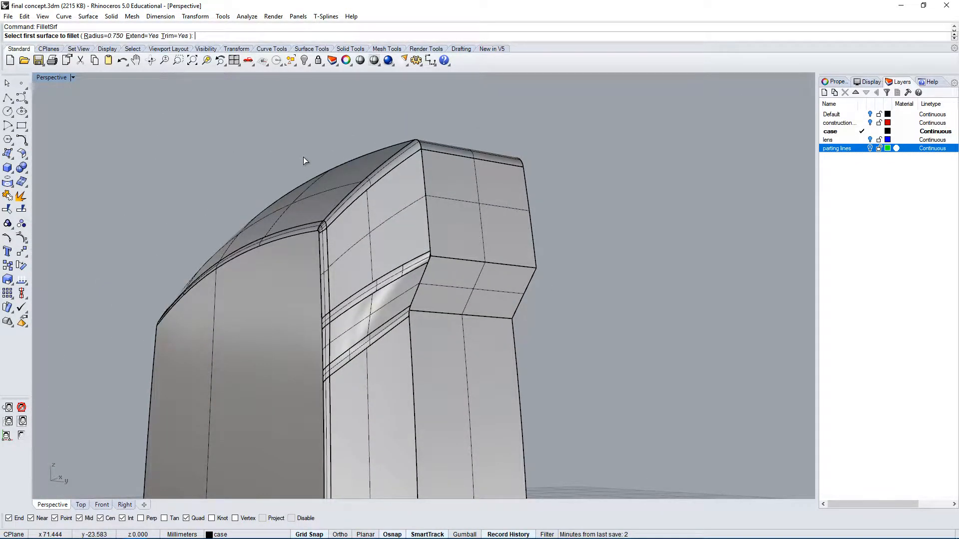
left_click(447, 246)
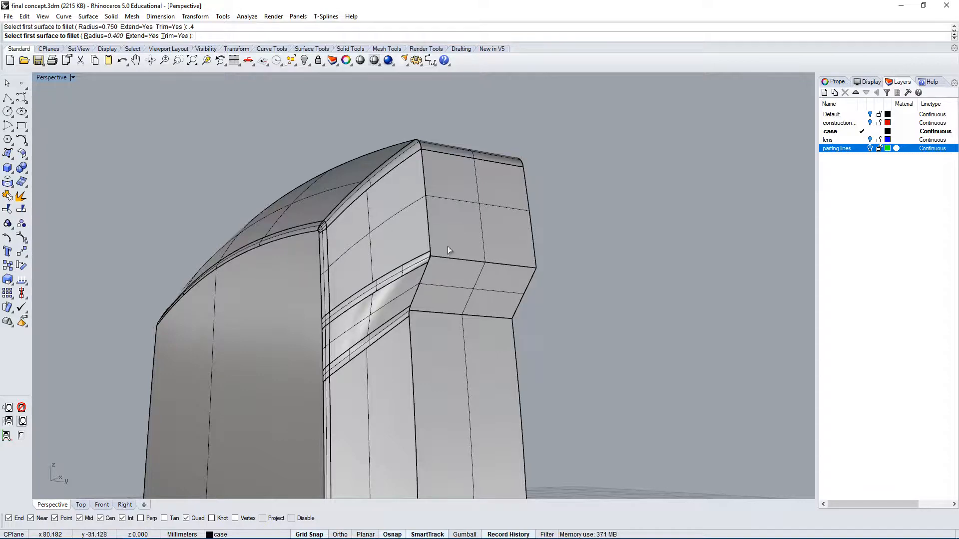
left_click(469, 278)
right_click_drag(469, 277, 457, 298)
key("ctrl+z")
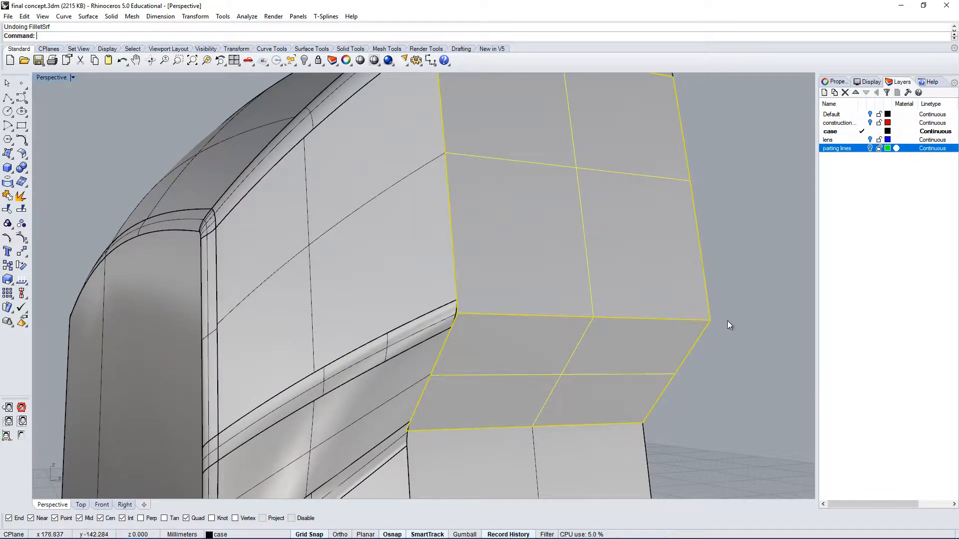
Step: Draw a straight horizontal line rearward from the upper edge end of the side's upper blend strip, past the rear of the case
right_click_drag(589, 375, 560, 360)
left_click(8, 98)
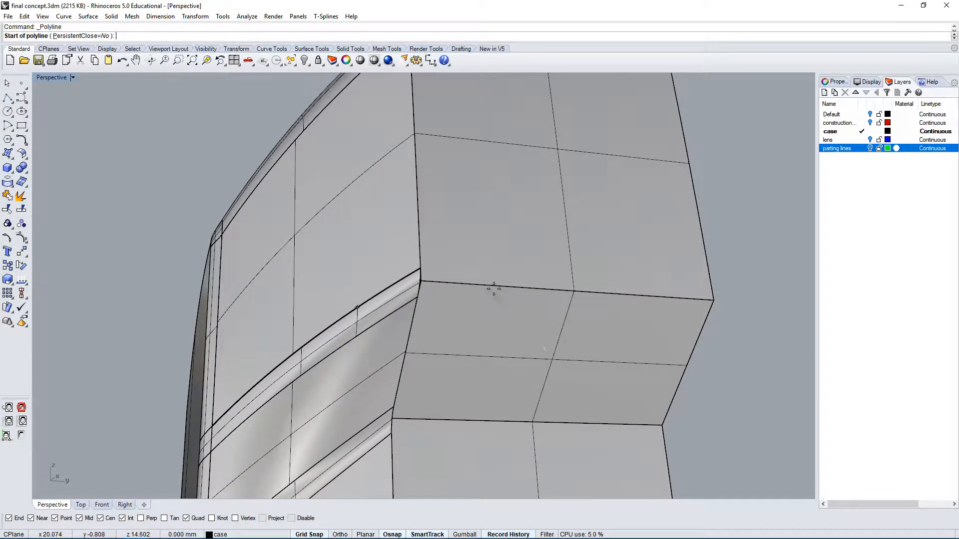
left_click(423, 271)
scroll(425, 266, "down", 4)
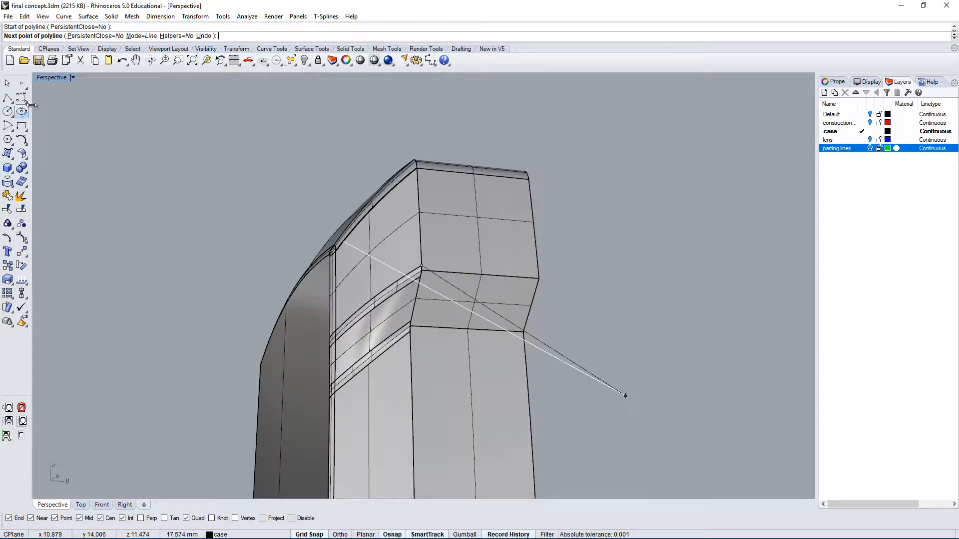
double_click(52, 78)
scroll(704, 277, "down", 2)
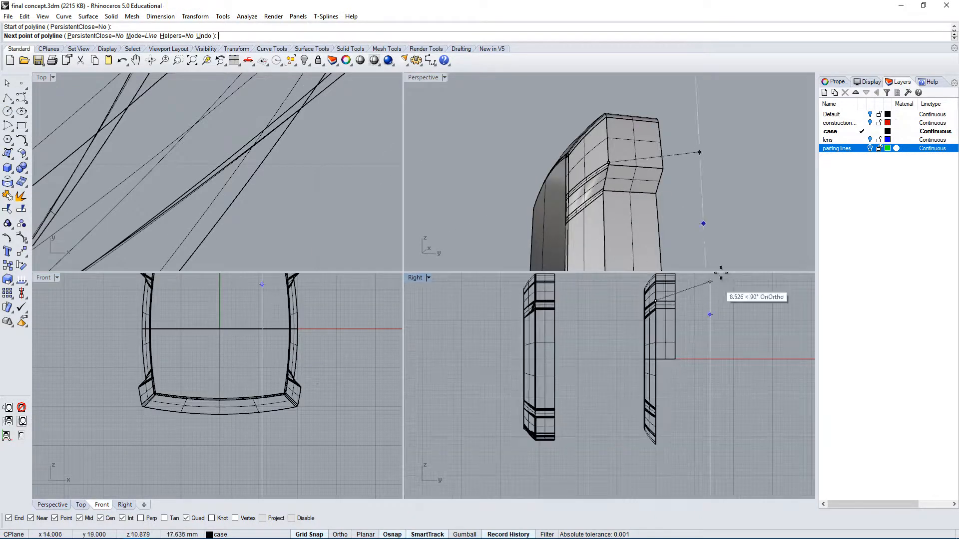
left_click(724, 302)
right_click(703, 262)
Step: Draw a second horizontal line rearward from the lower edge end of the same upper blend strip
scroll(598, 163, "up", 4)
right_click(601, 165)
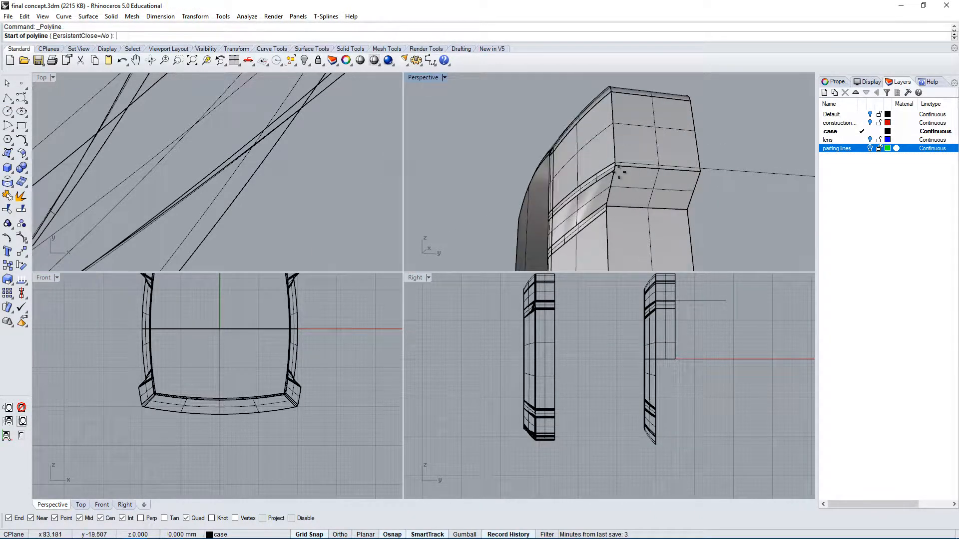
left_click(614, 171)
left_click(734, 194, "shift")
right_click(712, 231)
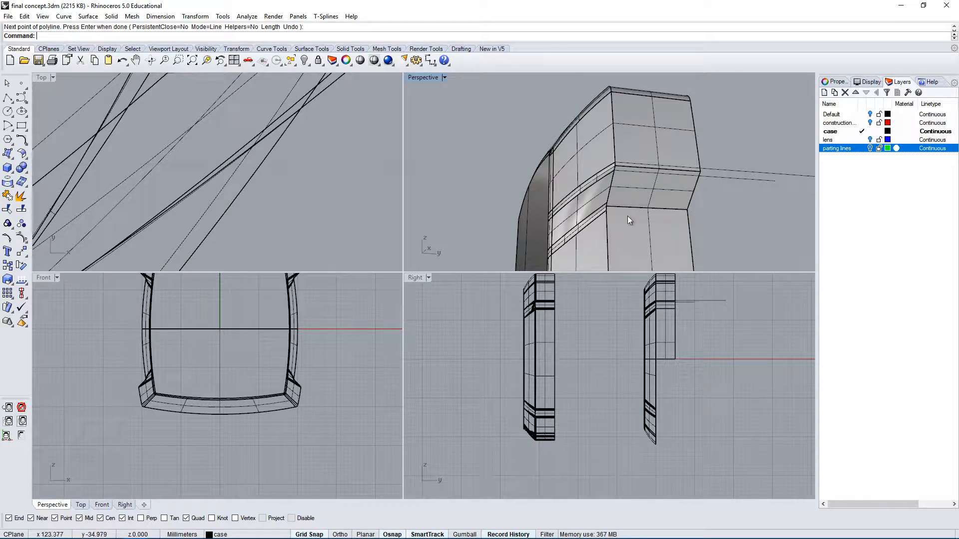
Step: Draw two horizontal lines rearward from the upper and lower edge ends of the side's lower blend strip
right_click(626, 215)
left_click(609, 204)
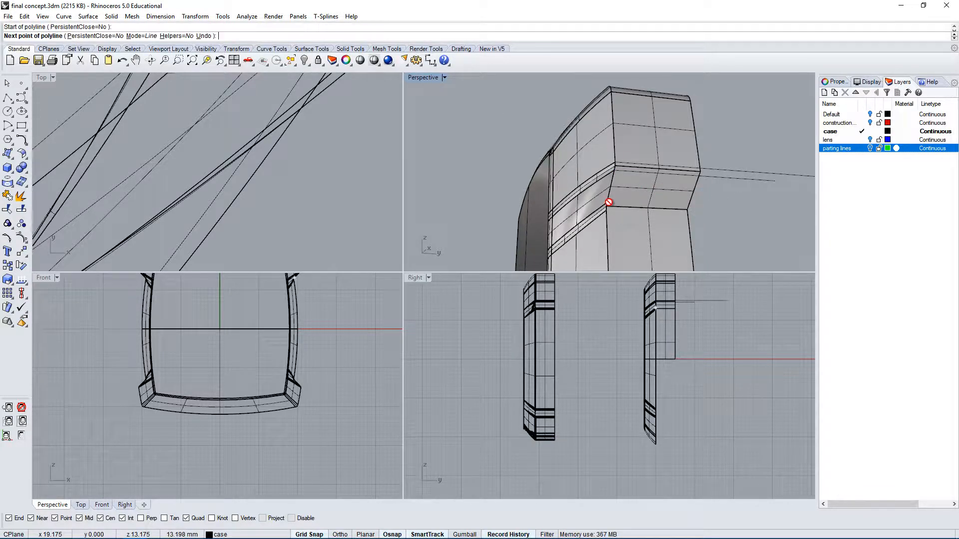
left_click(715, 308, "shift")
right_click(627, 216)
right_click(627, 216)
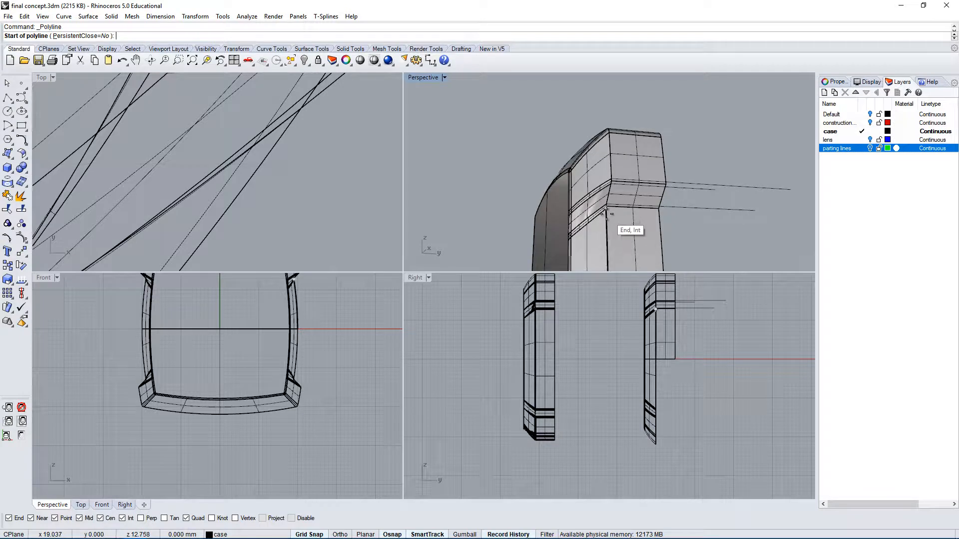
left_click(607, 206)
left_click(745, 227, "shift")
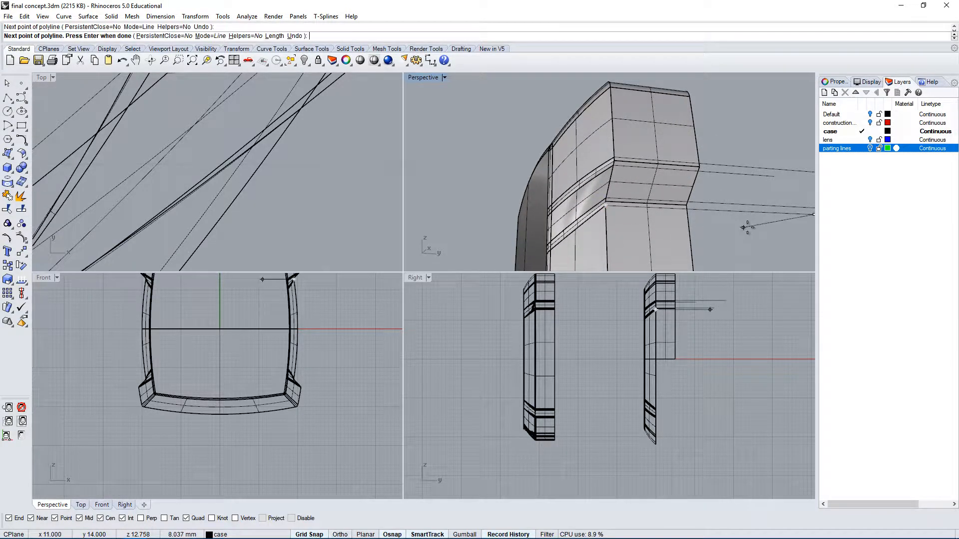
right_click(745, 226)
Step: Trim the rear side wall and the slanted step surface between the lower pair of horizontal lines, using all four lines as cutters
left_click(680, 174)
left_click_drag(772, 152, 727, 221)
scroll(666, 334, "up", 8)
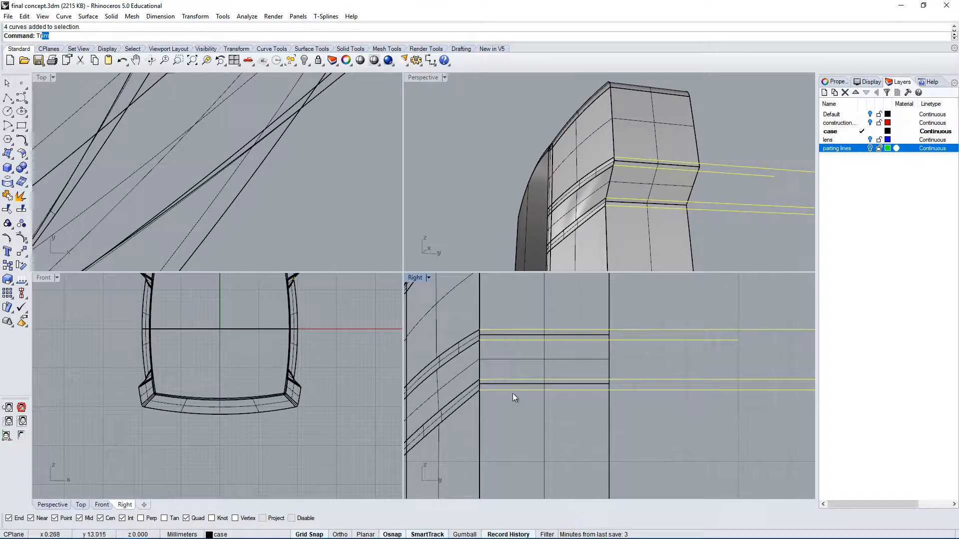
key("Return")
scroll(621, 385, "up", 3)
left_click(554, 385)
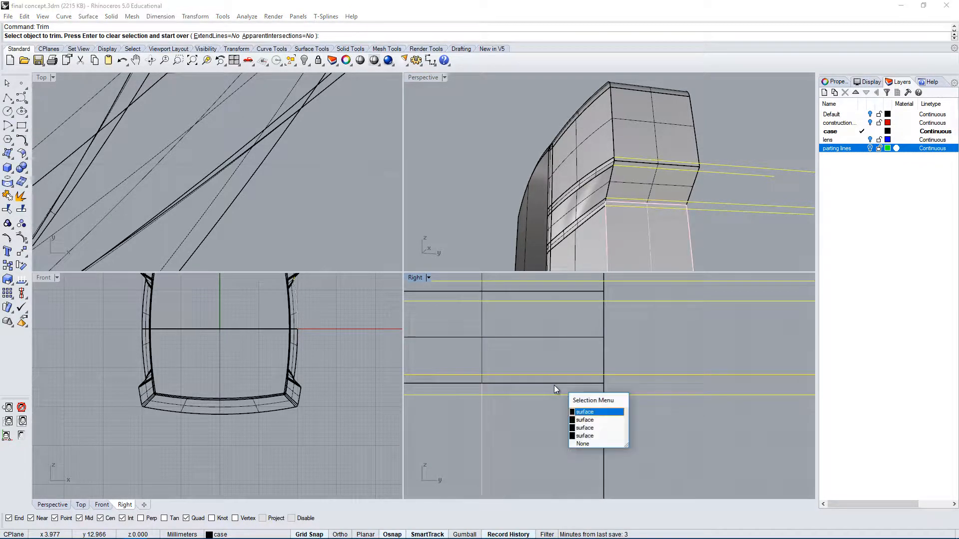
left_click(595, 413)
left_click(591, 382)
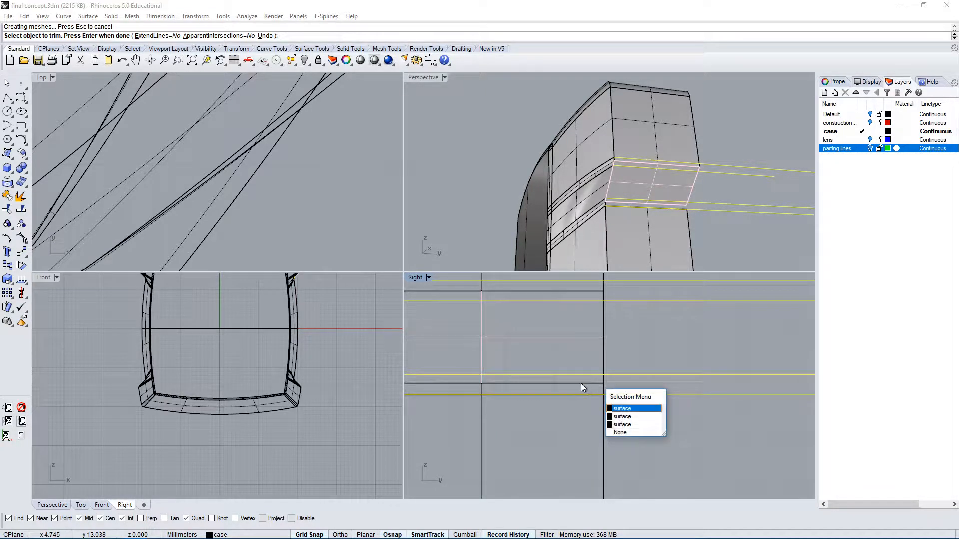
left_click(624, 409)
left_click_drag(581, 378, 578, 379)
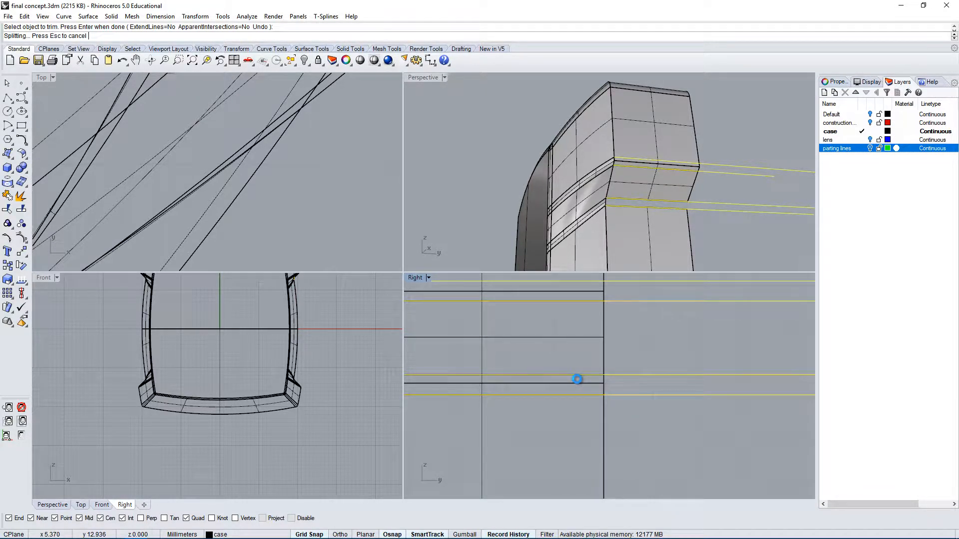
Step: Trim away the corner between the upper rear side wall and the slanted step, within the upper pair of lines
right_click_drag(601, 347, 613, 391)
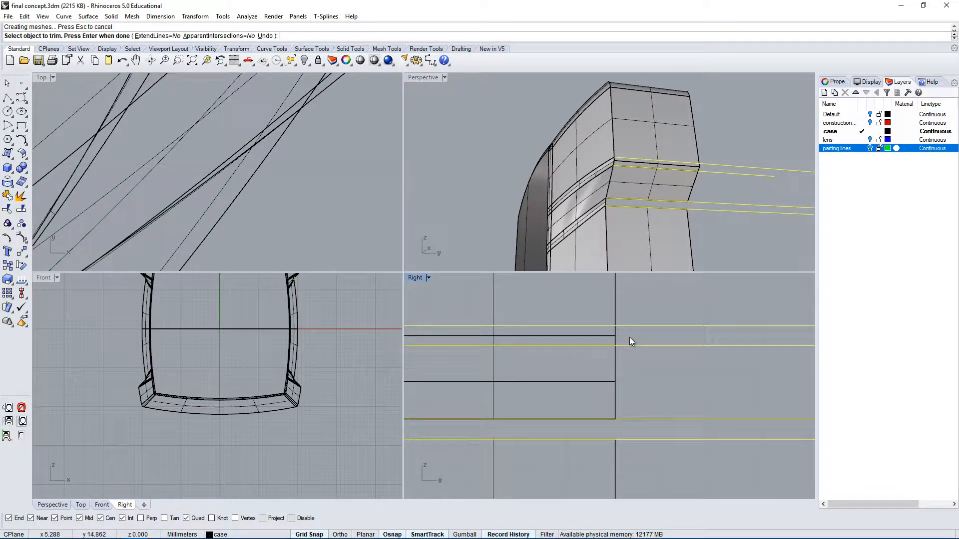
left_click(595, 335)
double_click(422, 79)
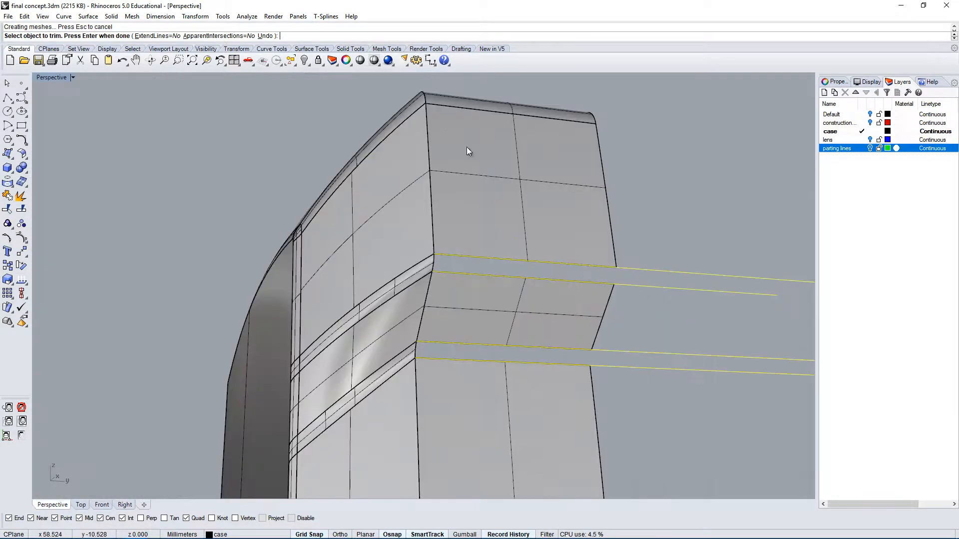
scroll(504, 270, "up", 3)
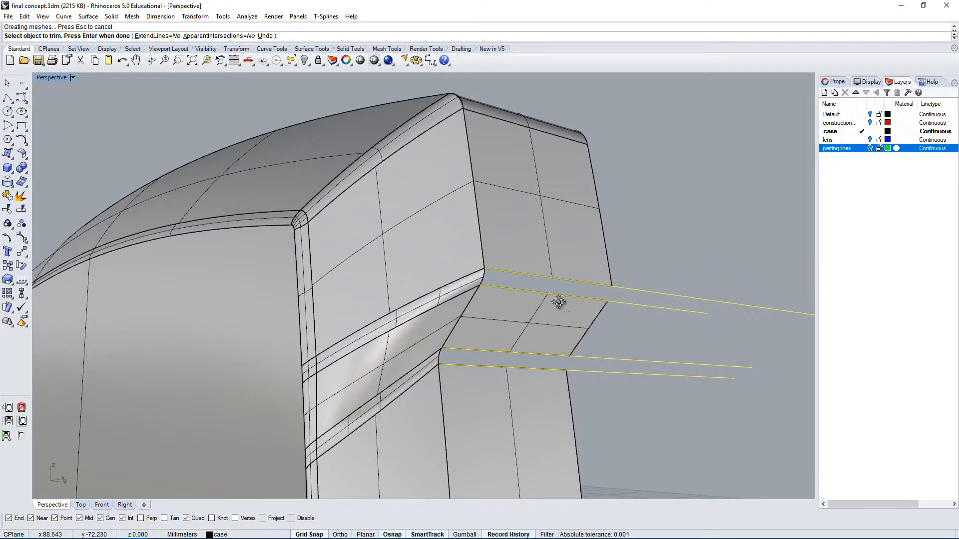
right_click_drag(558, 302, 492, 267)
right_click_drag(534, 345, 467, 307)
right_click(628, 297)
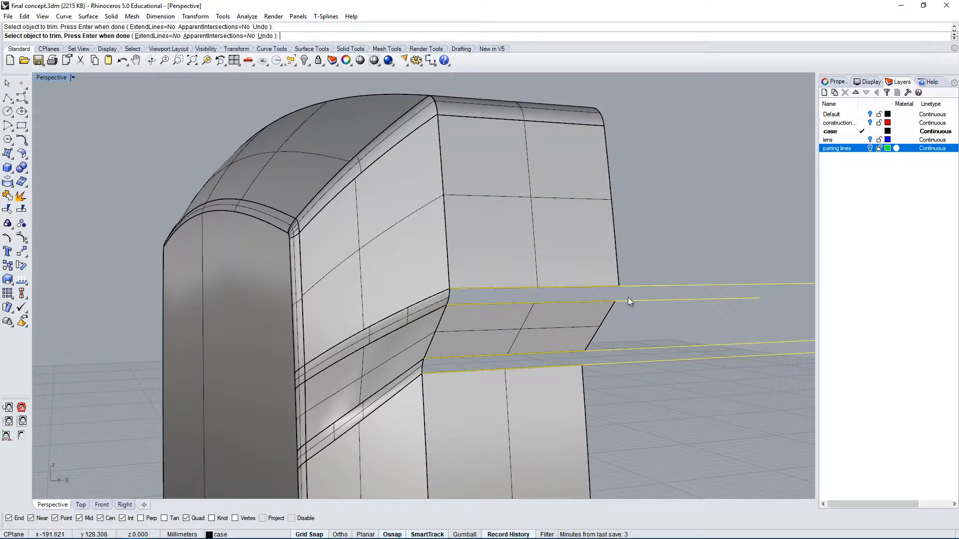
Step: Delete the four horizontal cutting lines behind the side wall
left_click_drag(739, 221, 664, 388)
key("Delete")
right_click_drag(664, 387, 483, 272)
mouse_move(481, 188)
right_mouse_down()
mouse_move(479, 250)
mouse_move(468, 186)
right_mouse_up()
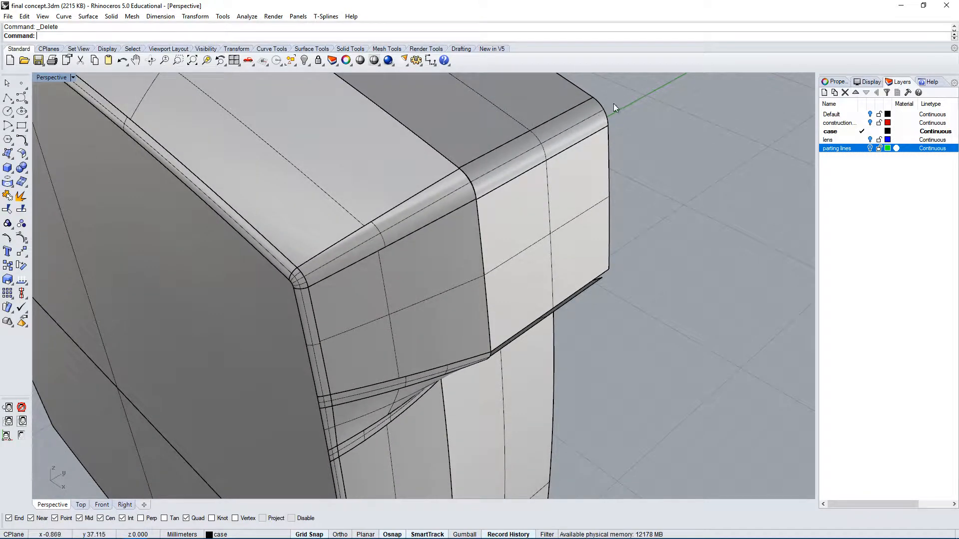
right_click_drag(491, 237, 469, 195)
scroll(433, 139, "up", 6)
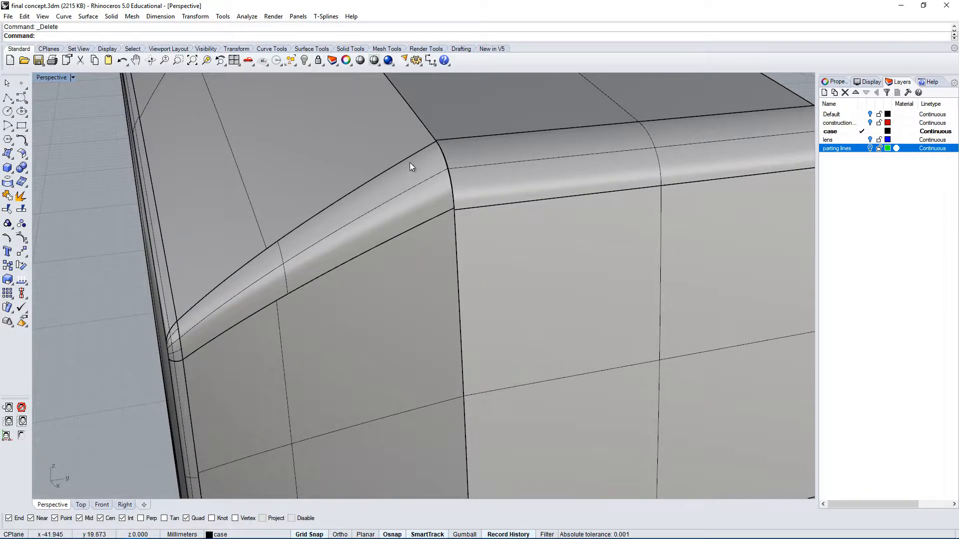
scroll(410, 163, "down", 10)
right_click_drag(472, 288, 511, 265)
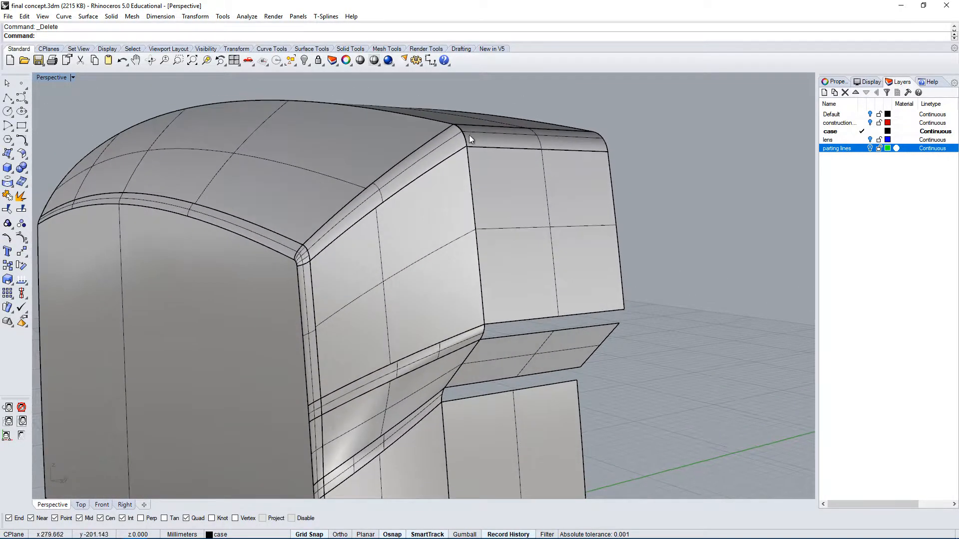
right_click_drag(480, 138, 488, 238)
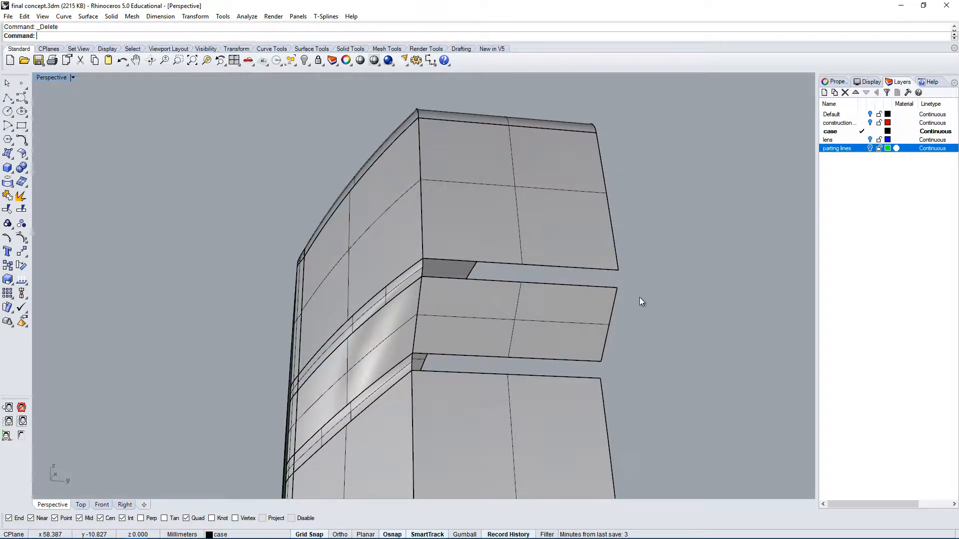
type("Blen")
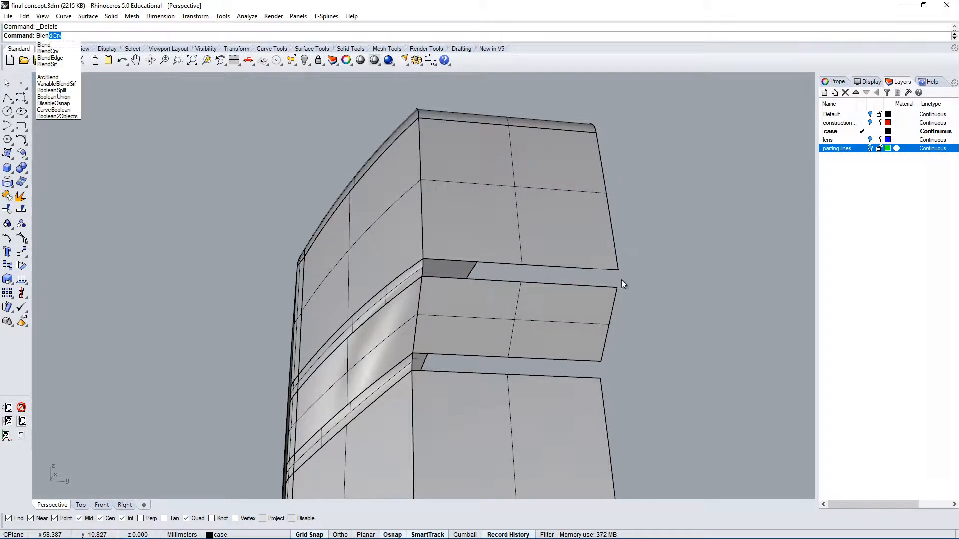
key("Return")
key("Escape")
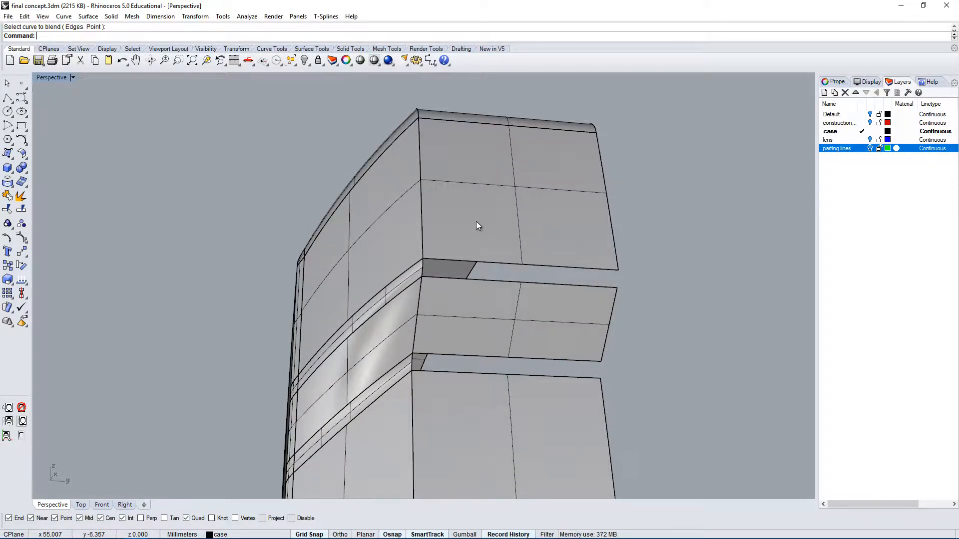
Step: Bridge the upper and lower gaps in the rear side wall with surface blends, using tangency continuity on both edges
type("BlendCrv")
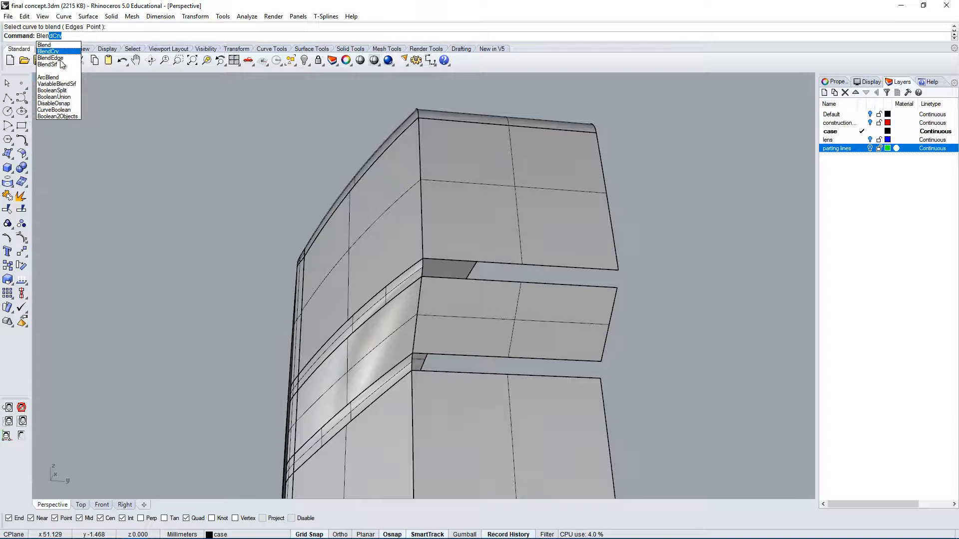
left_click(54, 65)
left_click(595, 269)
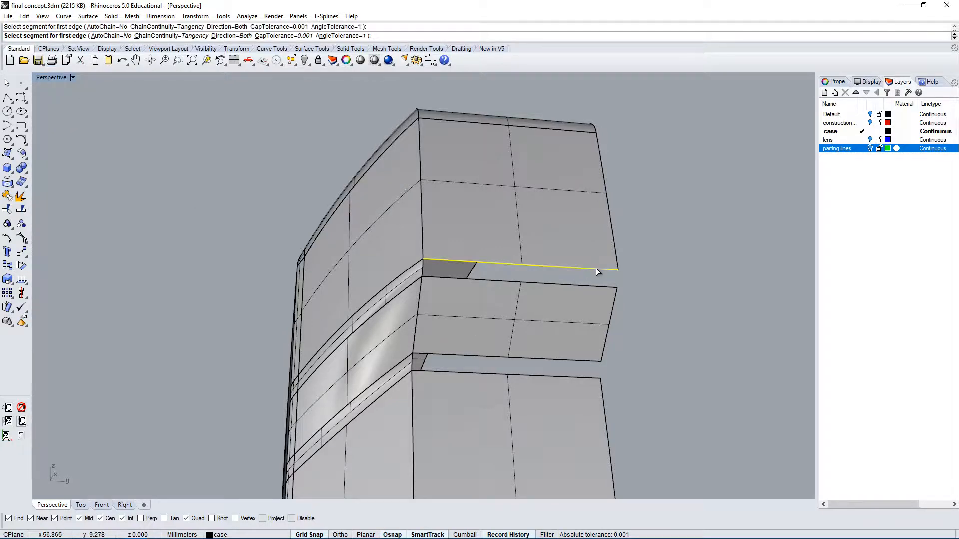
key("Return")
left_click(603, 290)
key("Return")
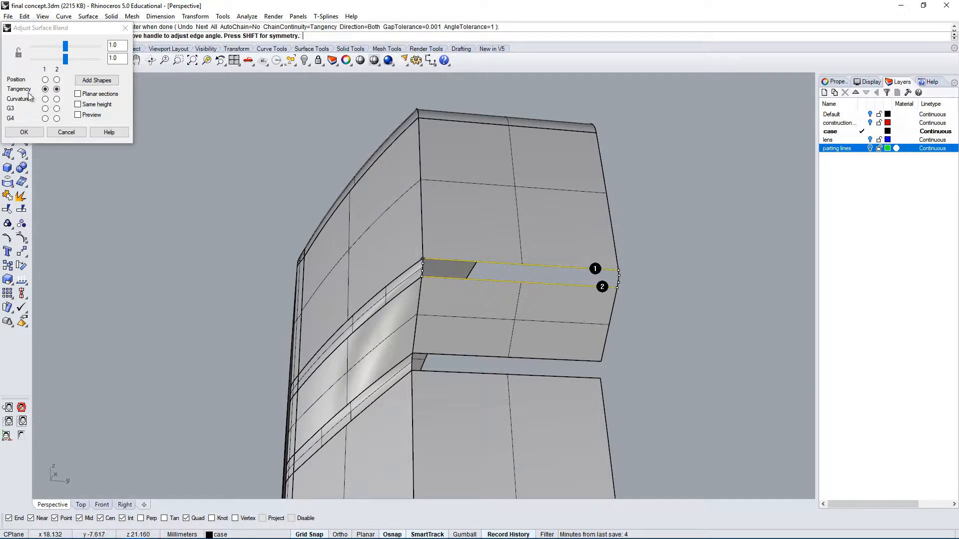
key("Return")
Step: Mirror the two blend strips as copies to the opposite side of the case about its vertical centre plane
right_click_drag(577, 365, 546, 233)
left_click(499, 280)
left_click(526, 343)
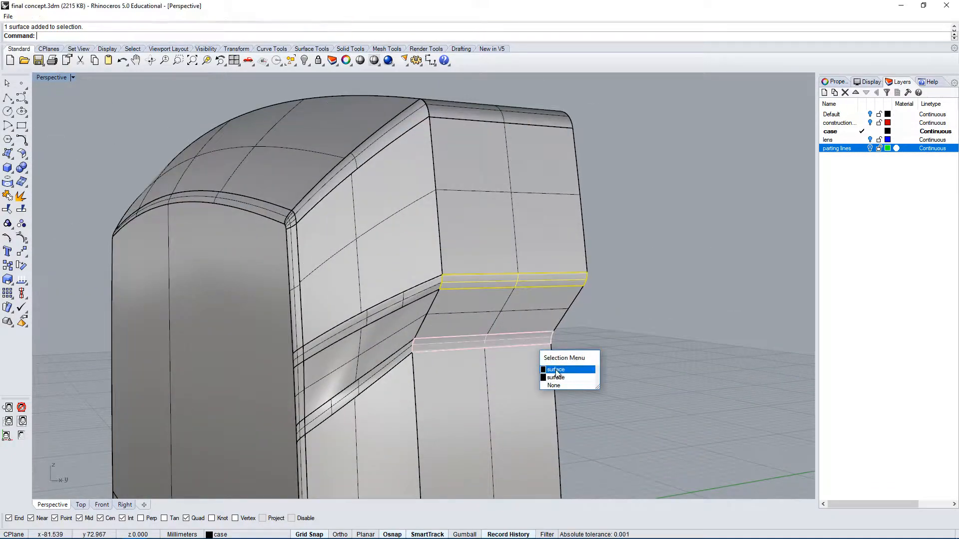
left_click(549, 364)
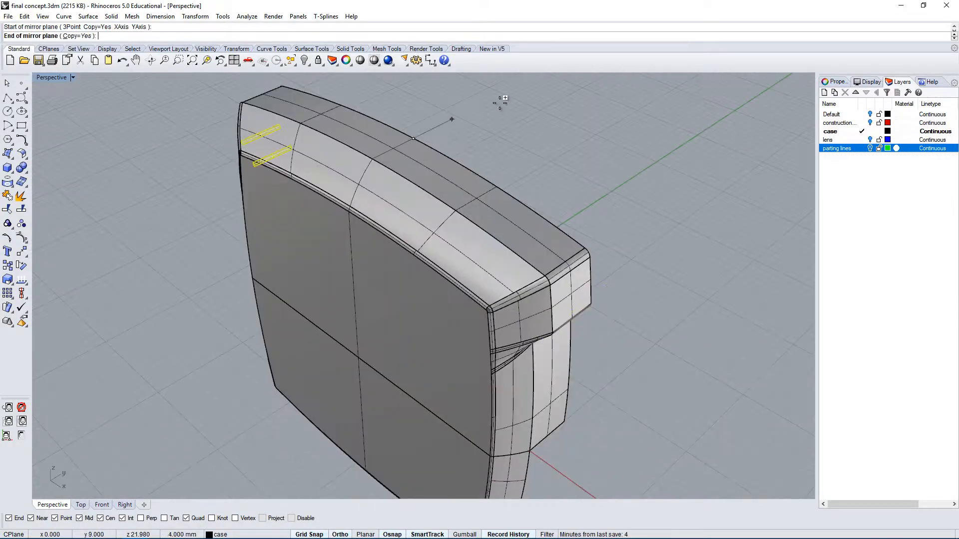
left_click(500, 103, "shift")
right_click_drag(500, 150, 538, 250)
Step: Join the rear wall surfaces and their blend strips into one polysurface, and select it to check the join
left_click_drag(510, 187, 458, 349)
key("ctrl+j")
key("Escape")
right_click_drag(78, 93, 453, 227)
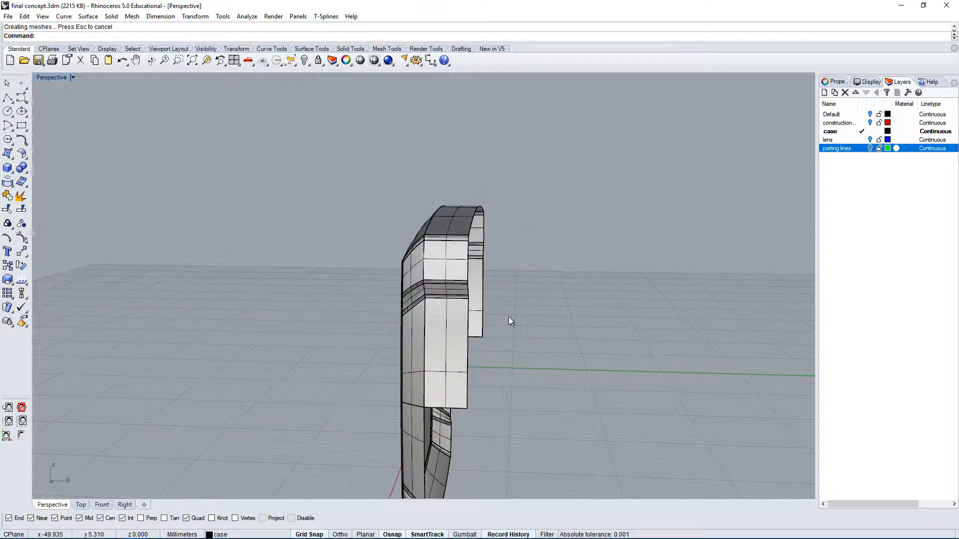
right_click_drag(558, 345, 516, 248)
left_click(474, 316)
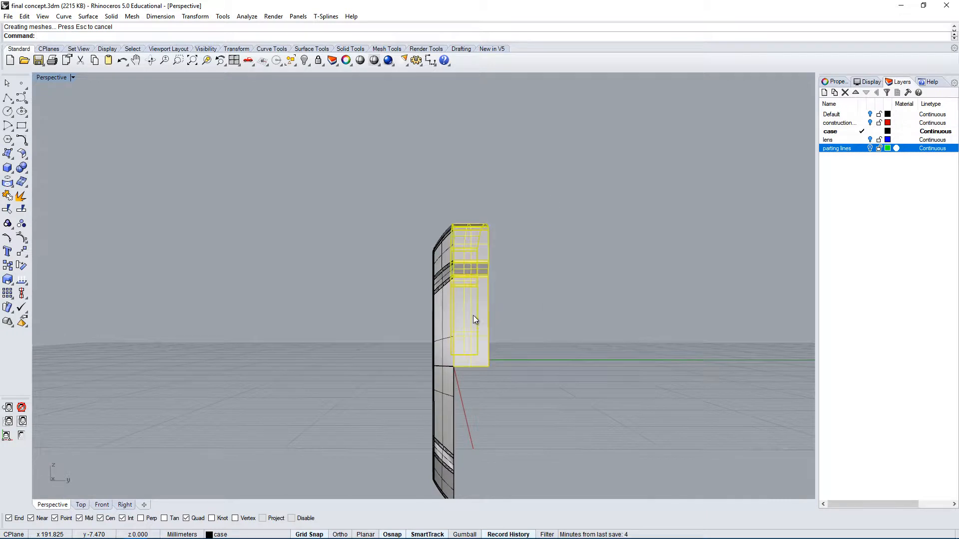
Step: Examine the joined rear wall against the rest of the case from several angles and in the top view
right_click_drag(474, 317, 547, 281)
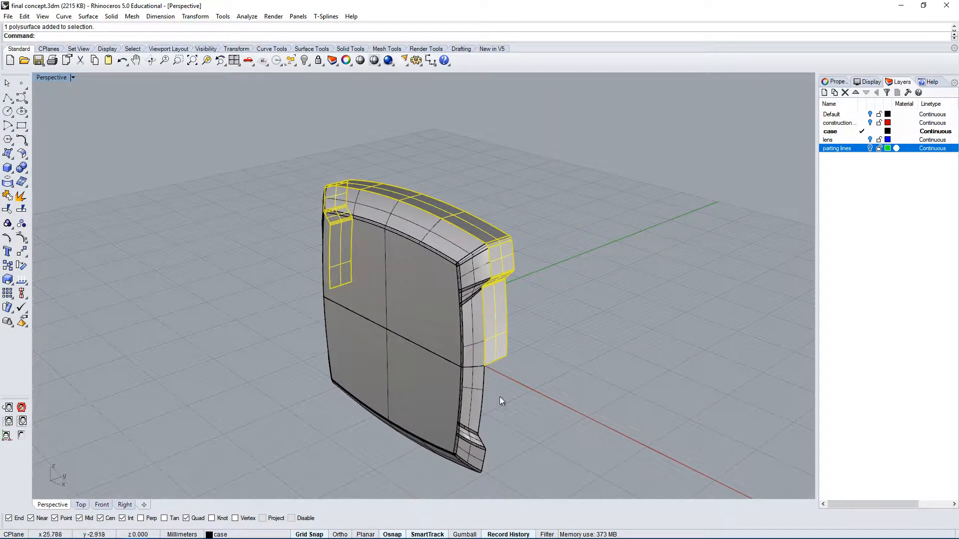
right_click_drag(525, 423, 496, 298)
scroll(496, 299, "down", 2)
right_click_drag(442, 381, 565, 295)
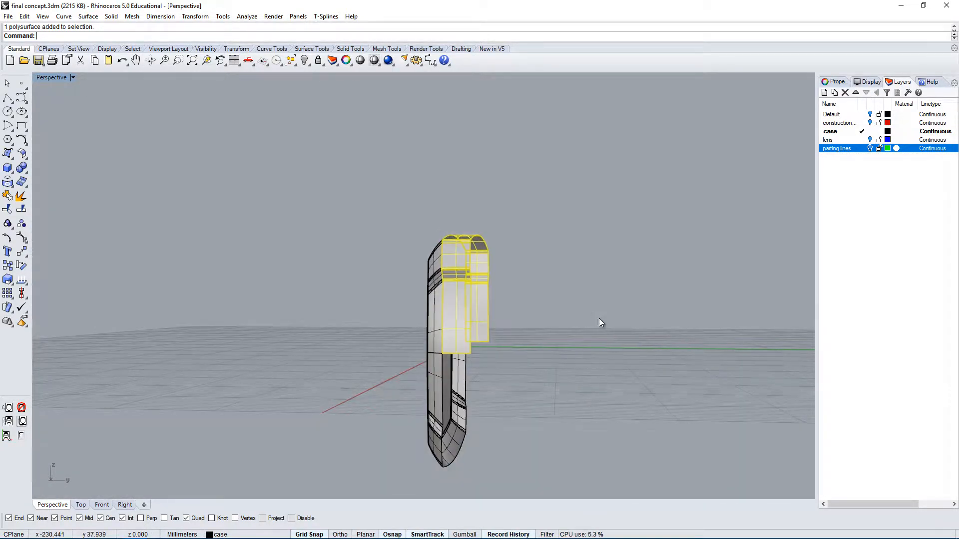
right_click_drag(460, 384, 575, 332)
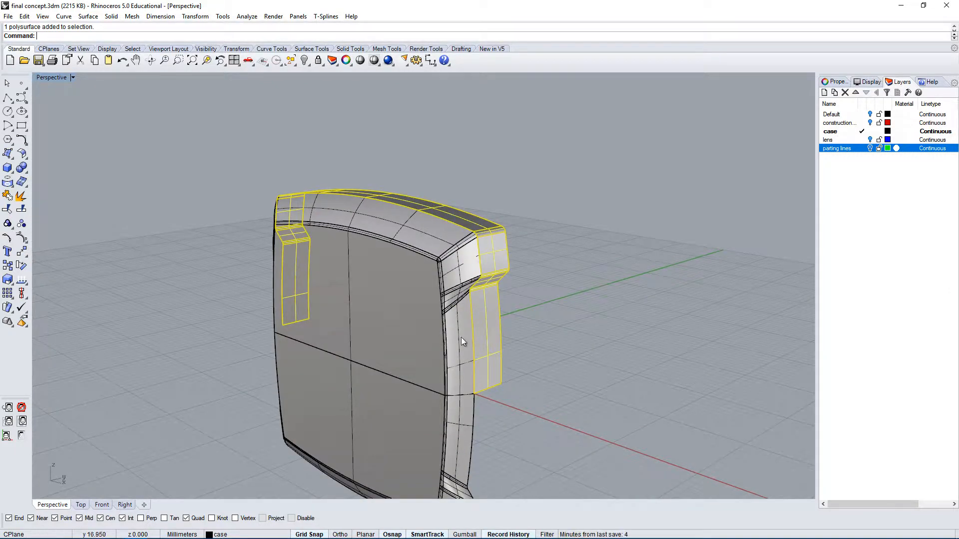
right_click_drag(460, 337, 462, 314)
double_click(43, 78)
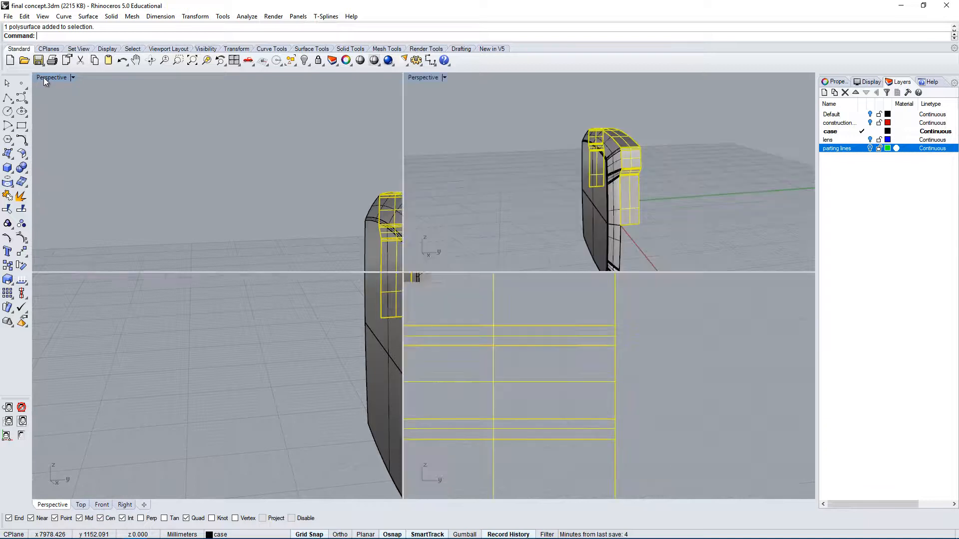
scroll(334, 223, "down", 10)
scroll(259, 168, "down", 10)
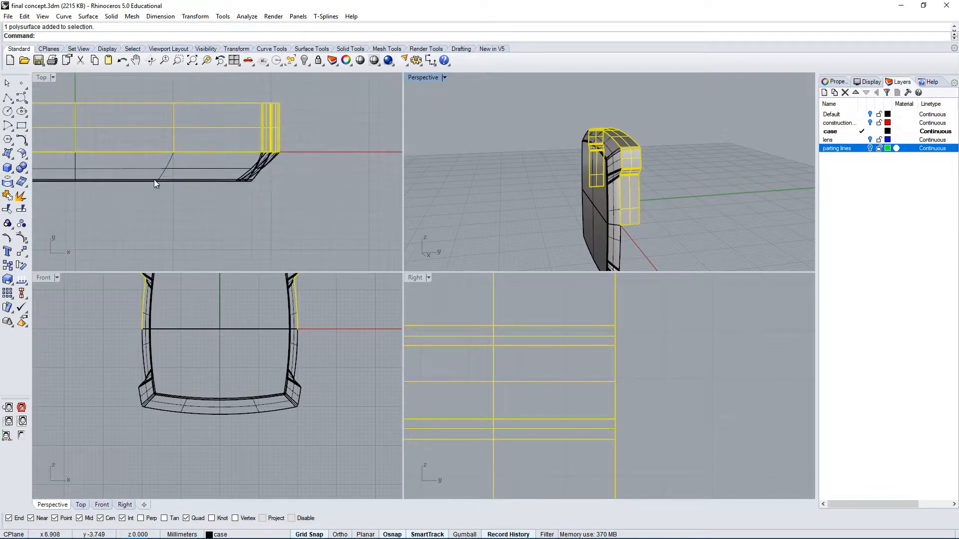
right_click_drag(155, 180, 211, 189)
scroll(212, 188, "down", 4)
left_click(260, 223)
scroll(260, 222, "down", 2)
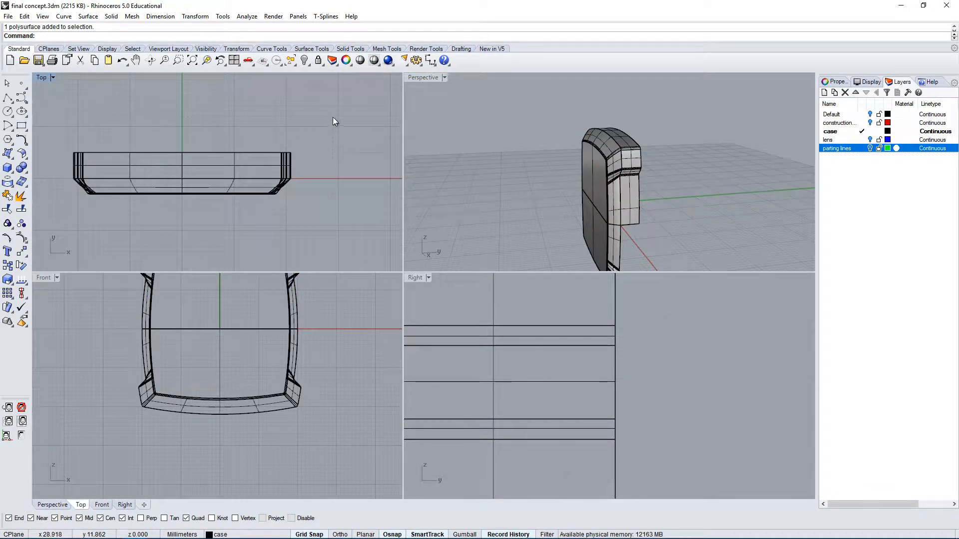
Step: Select every visible part of the case, and bring the hidden objects back into view
key("ctrl+a")
right_click_drag(272, 232, 319, 196)
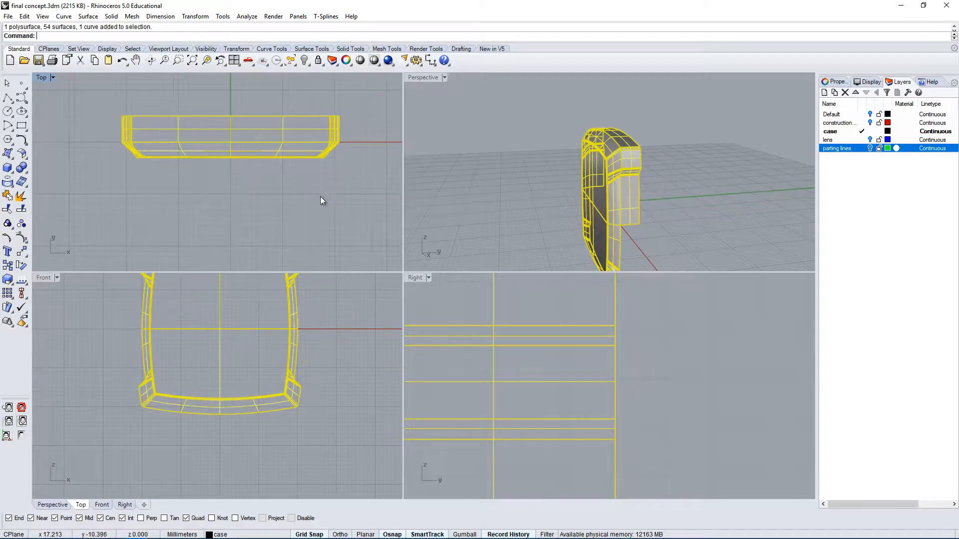
right_click_drag(700, 182, 628, 180)
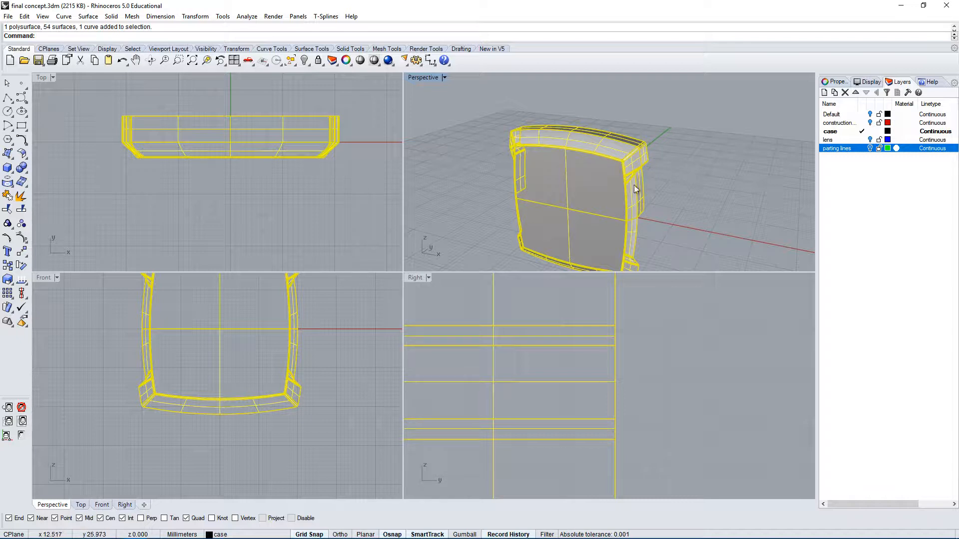
right_click_drag(329, 163, 353, 192)
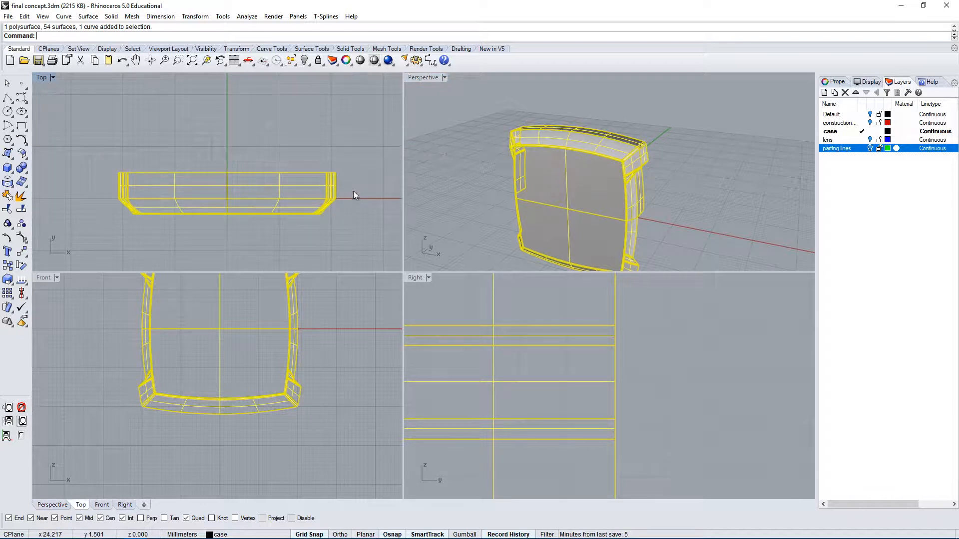
type("w")
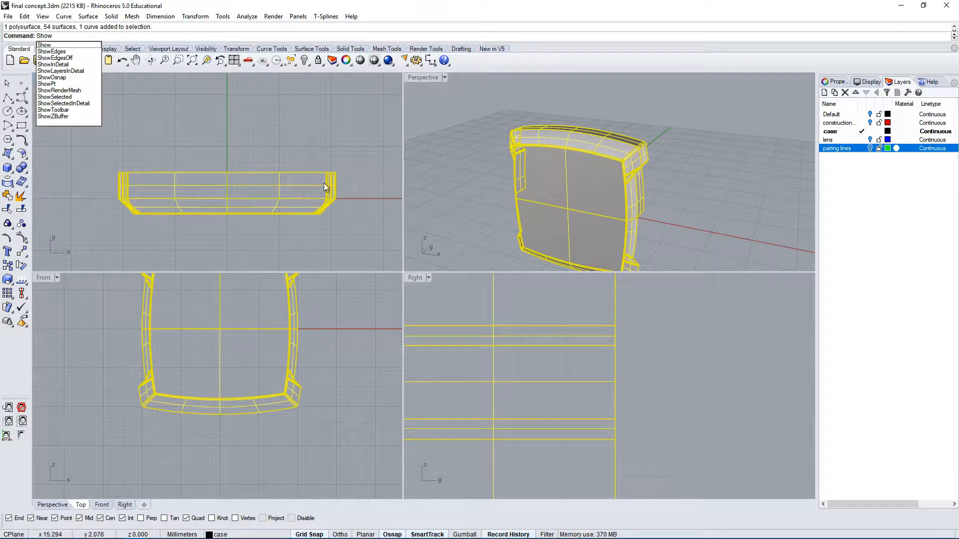
right_click_drag(324, 182, 304, 174)
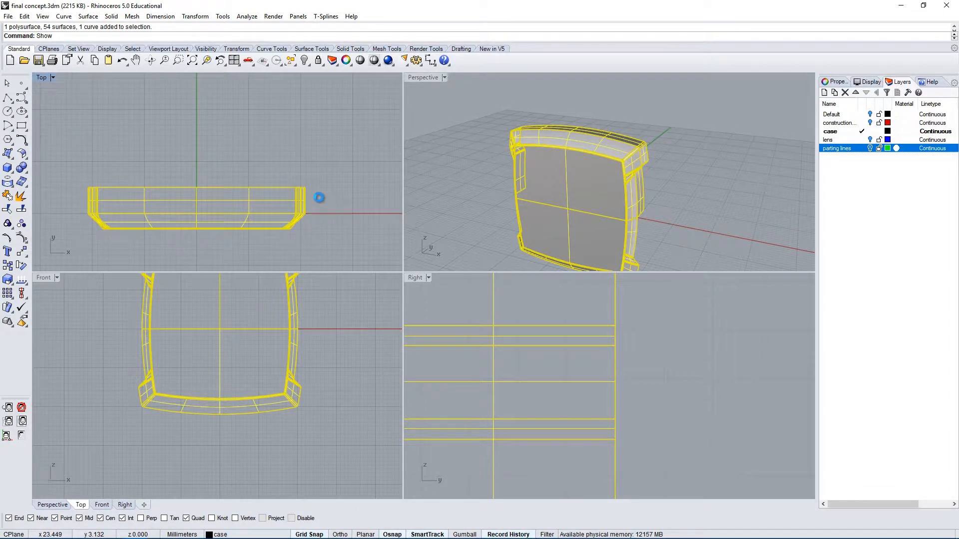
key("Return")
right_click_drag(309, 220, 290, 206)
scroll(310, 183, "down", 2)
scroll(296, 185, "up", 2)
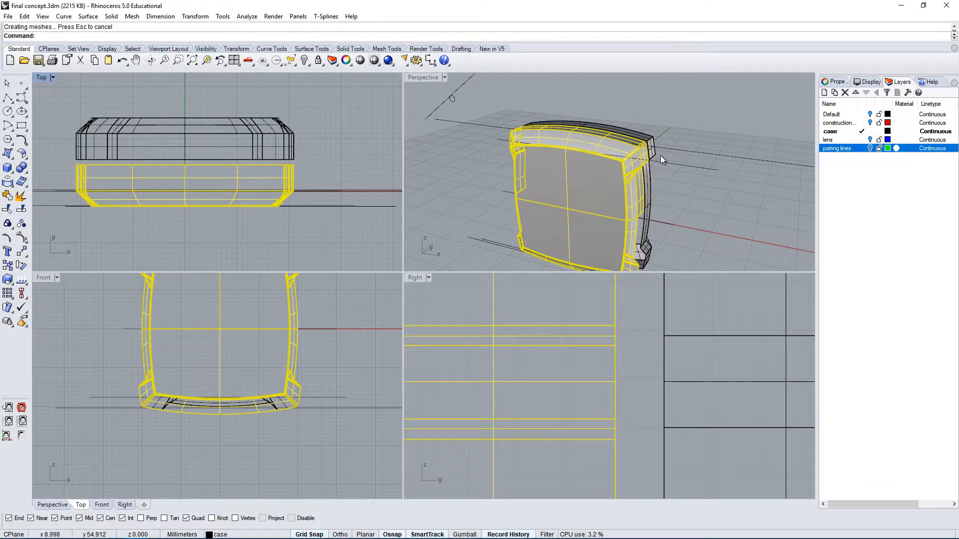
Step: Add the three horizontal lines beside the case's side wall to the selection and hide all unselected objects
right_click_drag(660, 155, 565, 154)
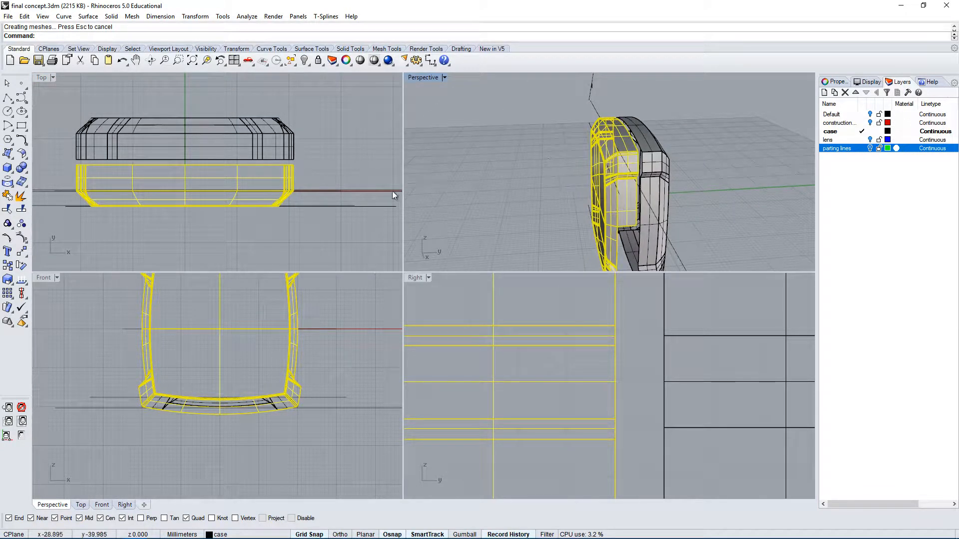
scroll(349, 189, "up", 8)
left_click_drag(364, 165, 305, 223, "shift")
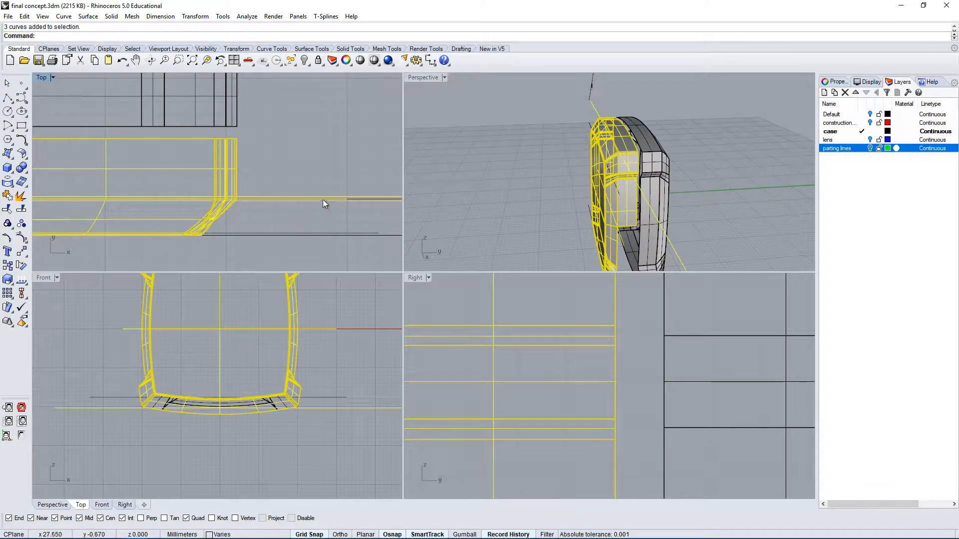
right_click_drag(281, 180, 235, 192)
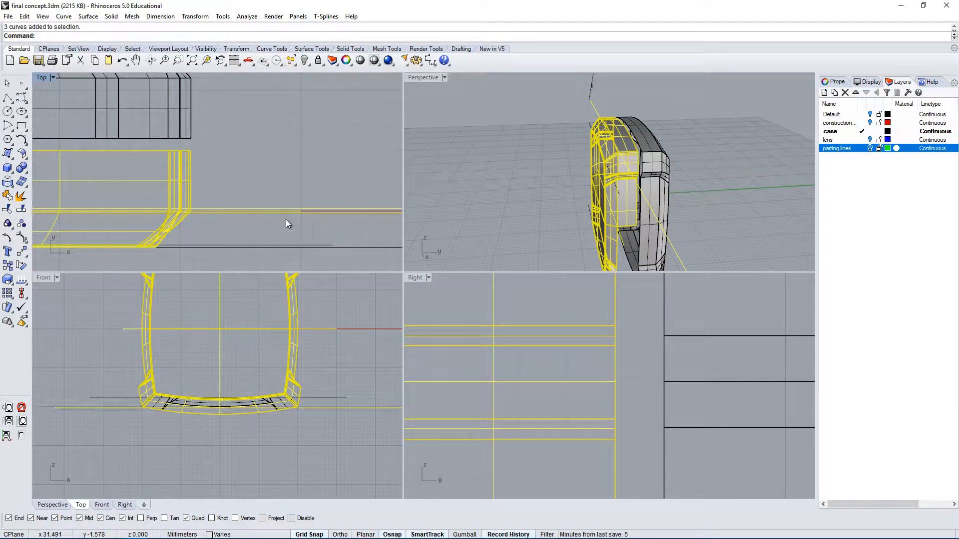
left_click(303, 61)
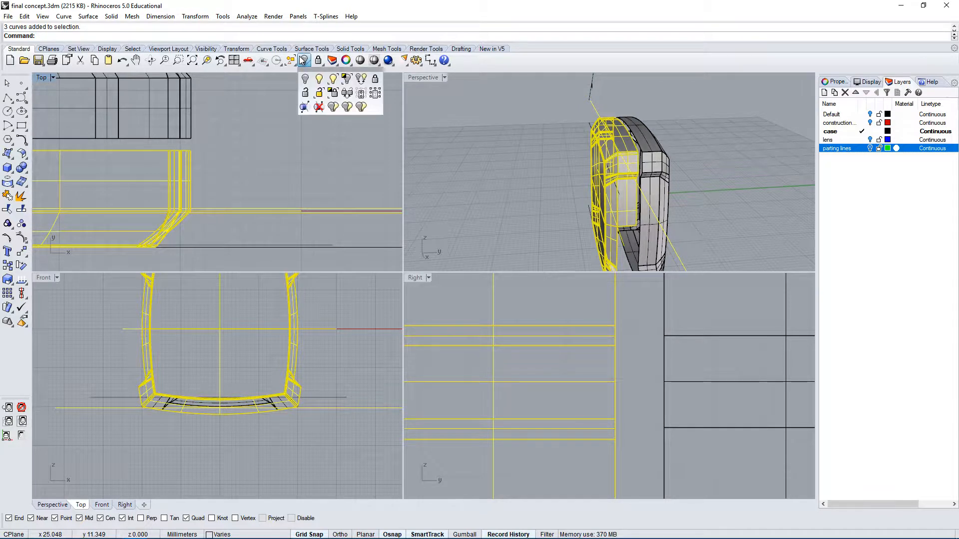
left_click(347, 80)
Step: Start a Trim using the two horizontal lines on either side of the case's bend as cutting objects
double_click(418, 77)
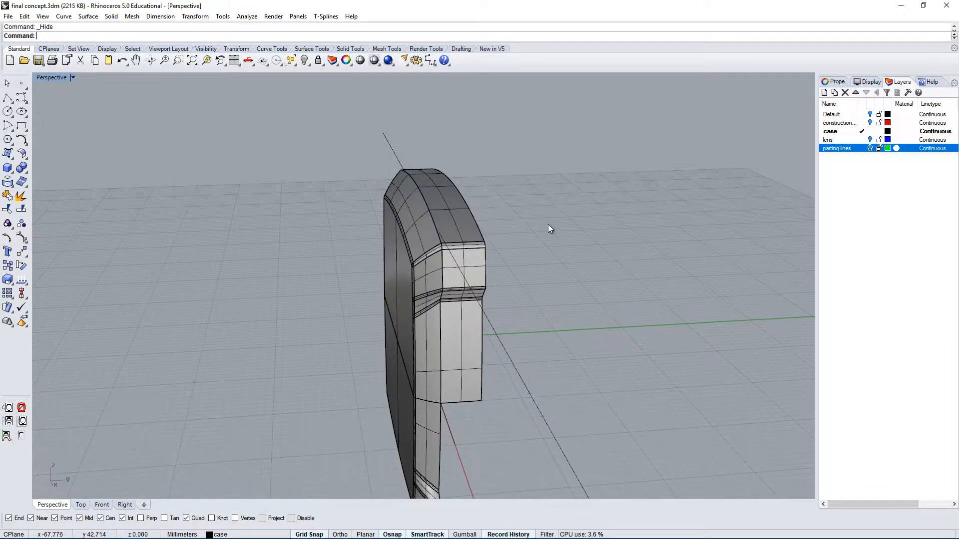
right_click_drag(549, 229, 517, 328)
left_click(605, 269)
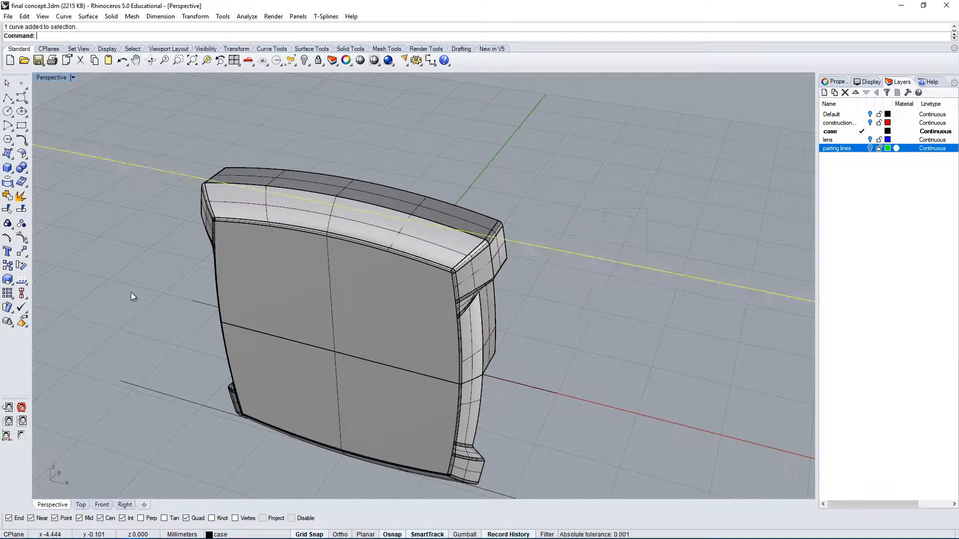
double_click(48, 77)
scroll(218, 156, "down", 3)
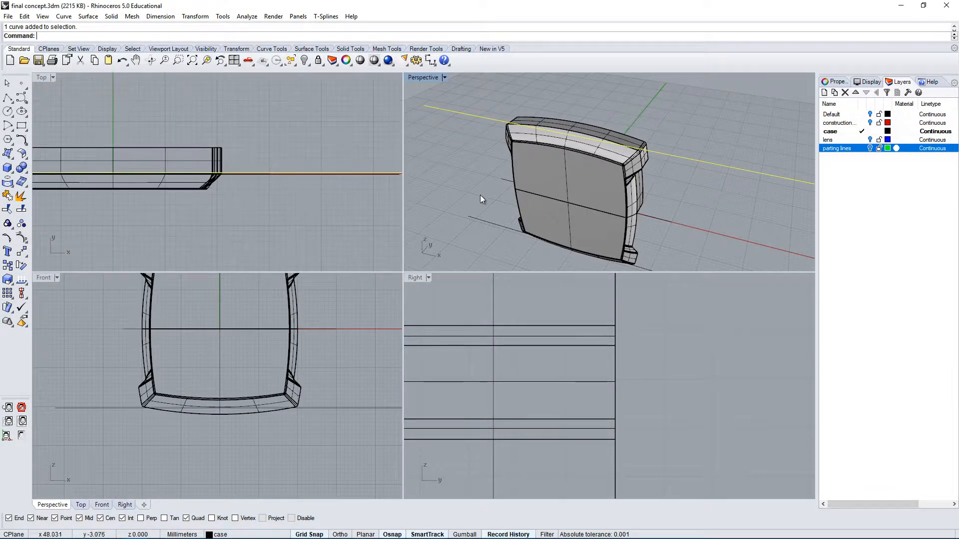
right_click_drag(481, 195, 631, 151)
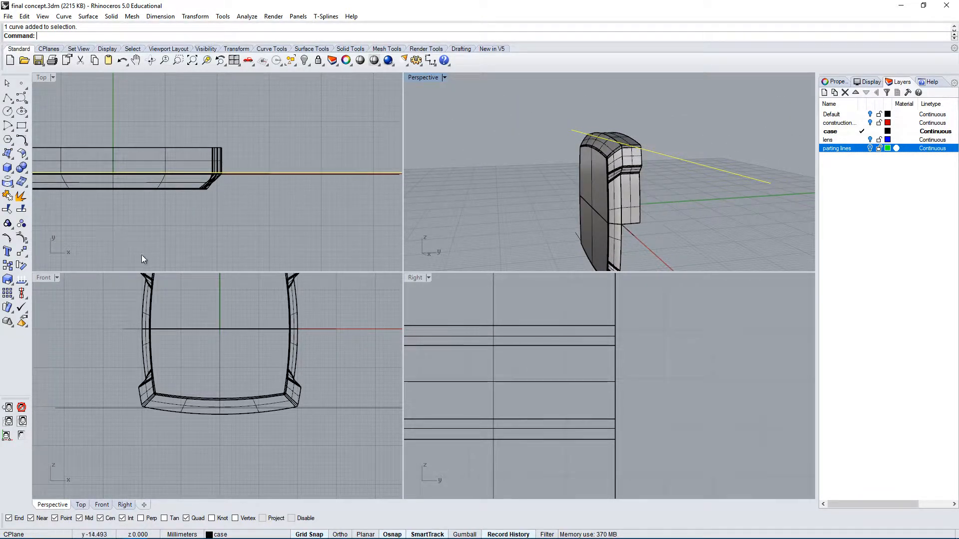
scroll(251, 158, "up", 5)
left_click(220, 176)
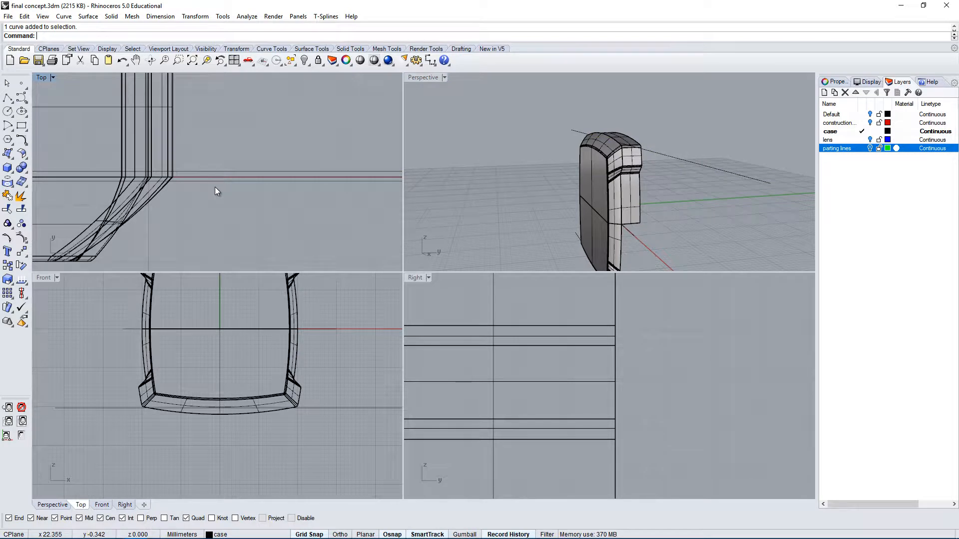
left_click(215, 181)
left_click(217, 172, "shift")
right_click_drag(227, 174, 297, 205)
scroll(238, 200, "up", 3)
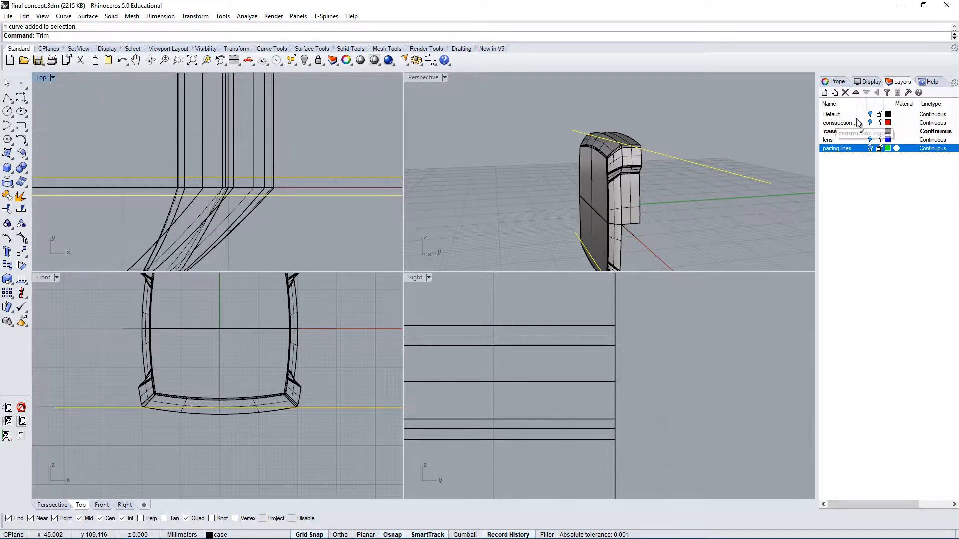
right_click_drag(271, 210, 311, 212)
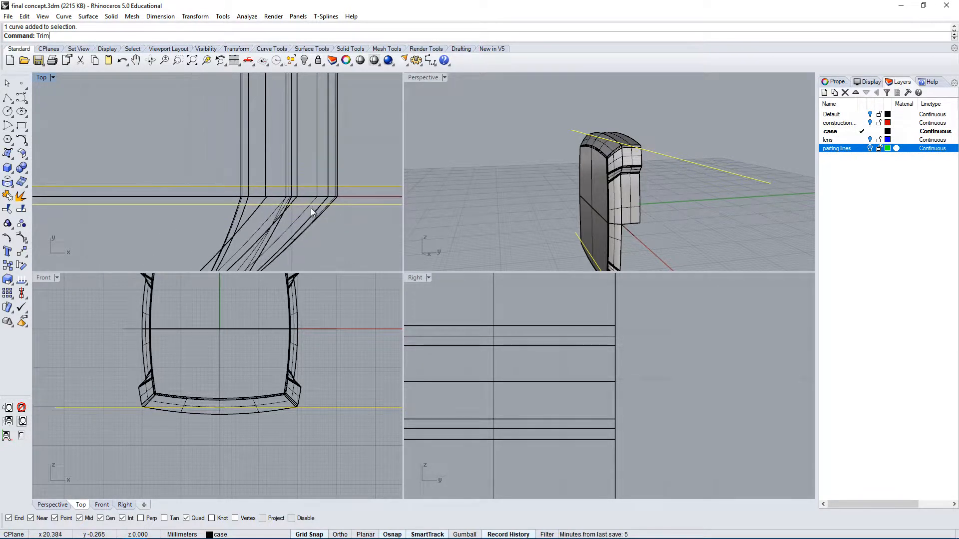
scroll(337, 195, "up", 4)
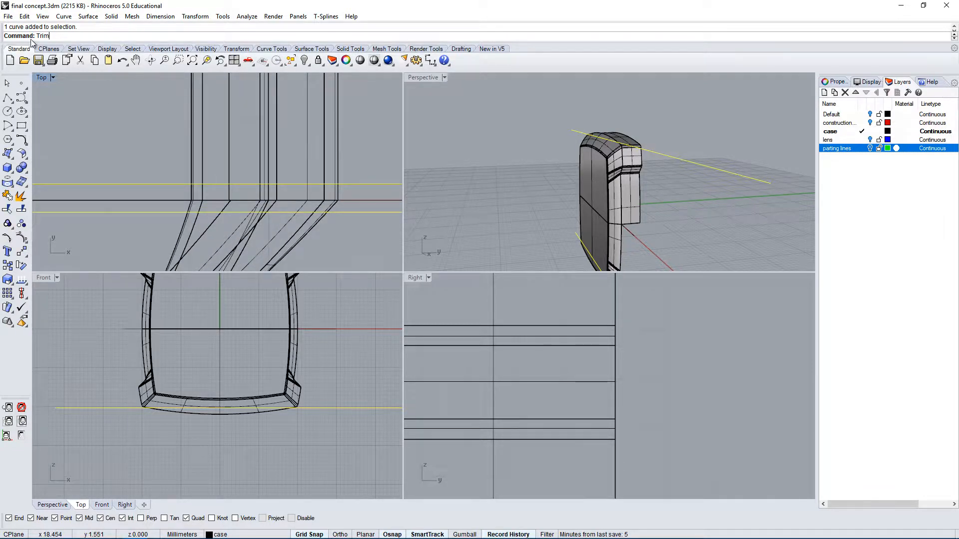
key("Return")
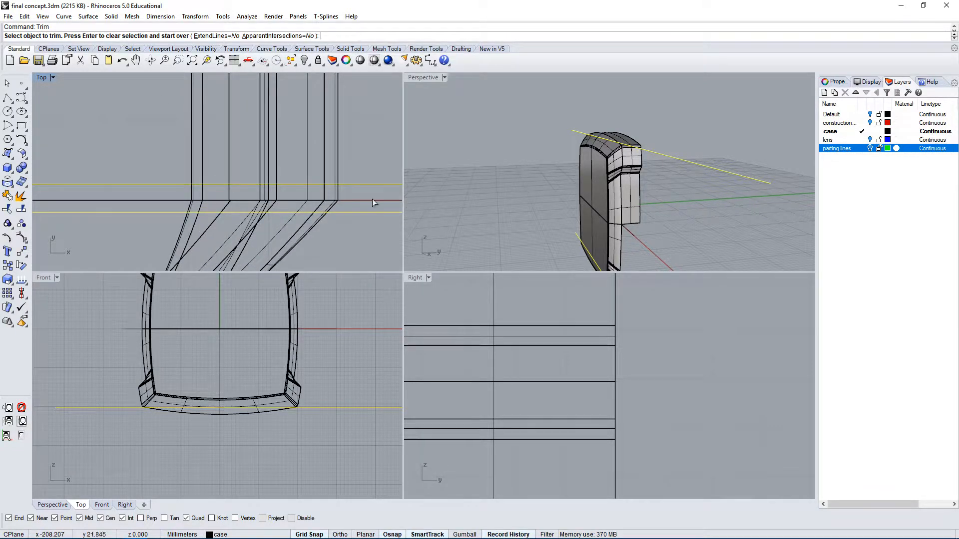
Step: Trim away the portions of the case's side and corner surfaces lying between the two cutting lines
scroll(356, 189, "up", 3)
left_click(294, 193)
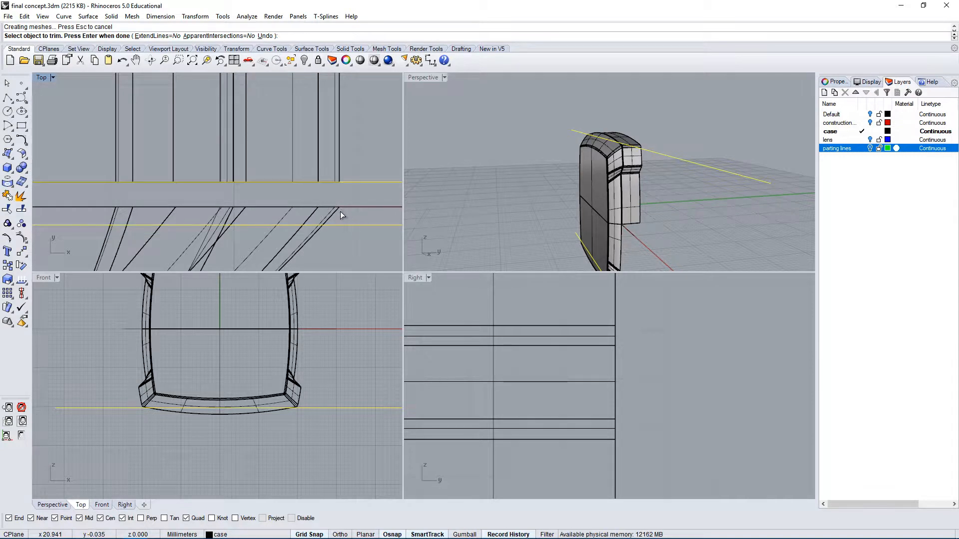
left_click(290, 211)
scroll(316, 208, "down", 2)
right_click_drag(262, 189, 338, 167)
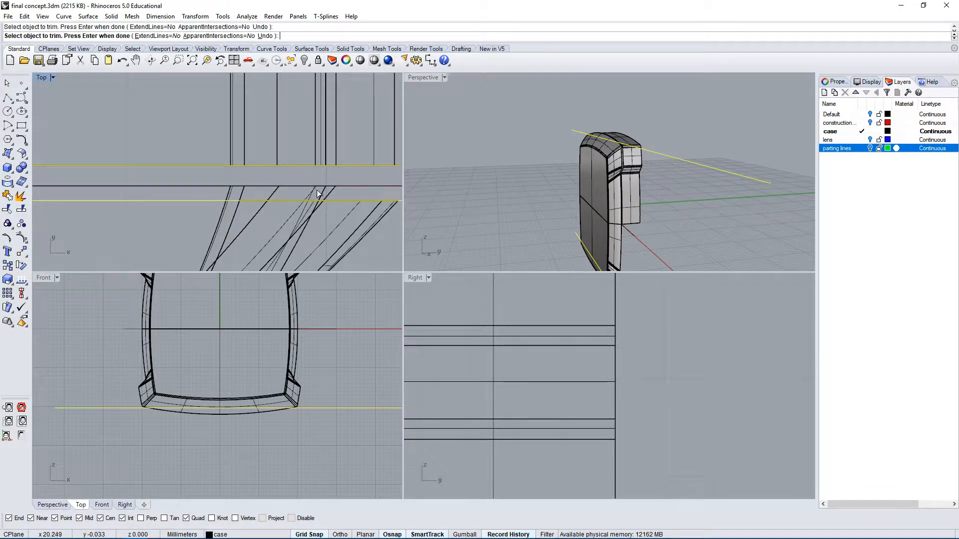
left_click(287, 192)
left_click(315, 226)
scroll(248, 199, "up", 5)
left_click(256, 185)
left_click(288, 211)
left_click(300, 190)
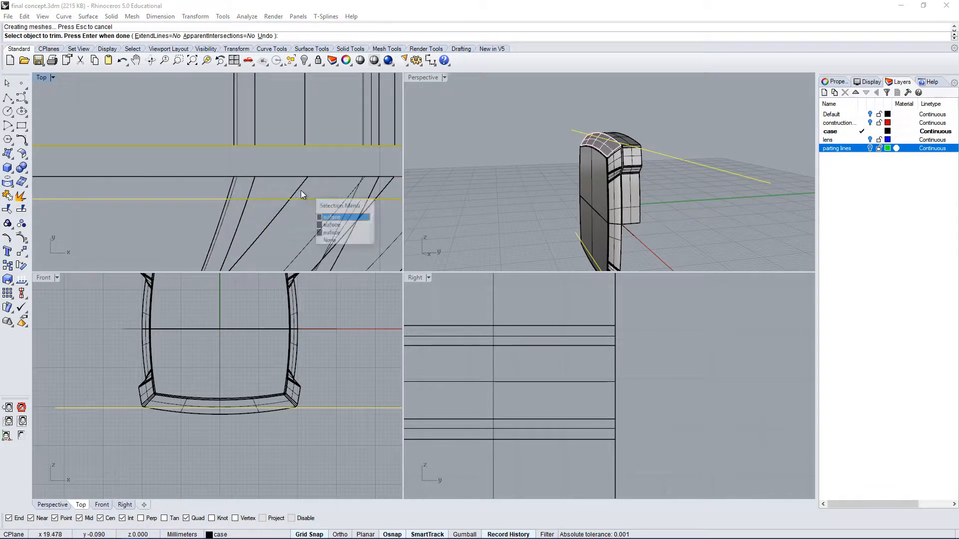
left_click(329, 217)
Step: Trim the remaining surface strips between the lines over to the case's opposite side, check the gap all round, and finish the trim
right_click_drag(660, 111, 621, 136)
scroll(622, 136, "up", 5)
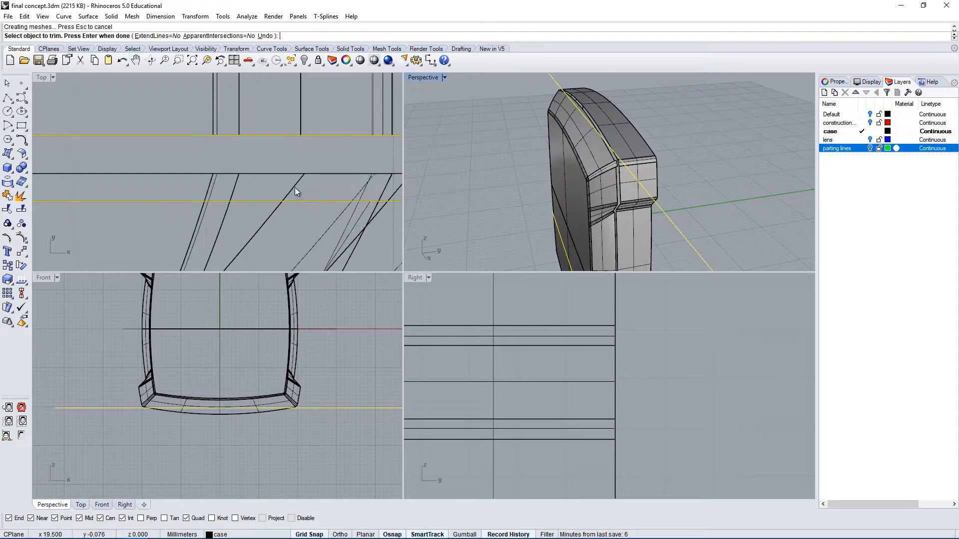
left_click(266, 191)
left_click(245, 213)
scroll(220, 178, "down", 12)
right_click_drag(85, 175, 223, 160)
scroll(223, 160, "up", 6)
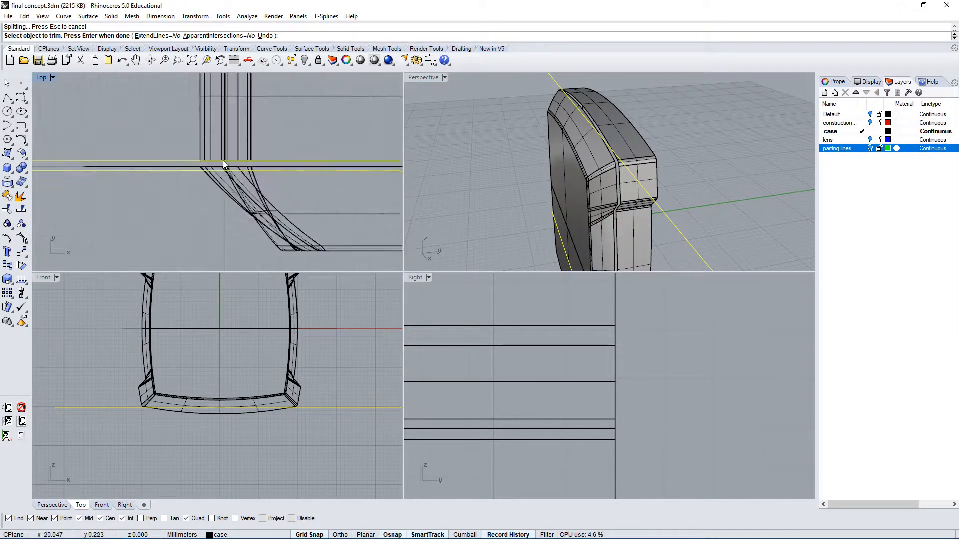
scroll(264, 171, "up", 7)
double_click(430, 77)
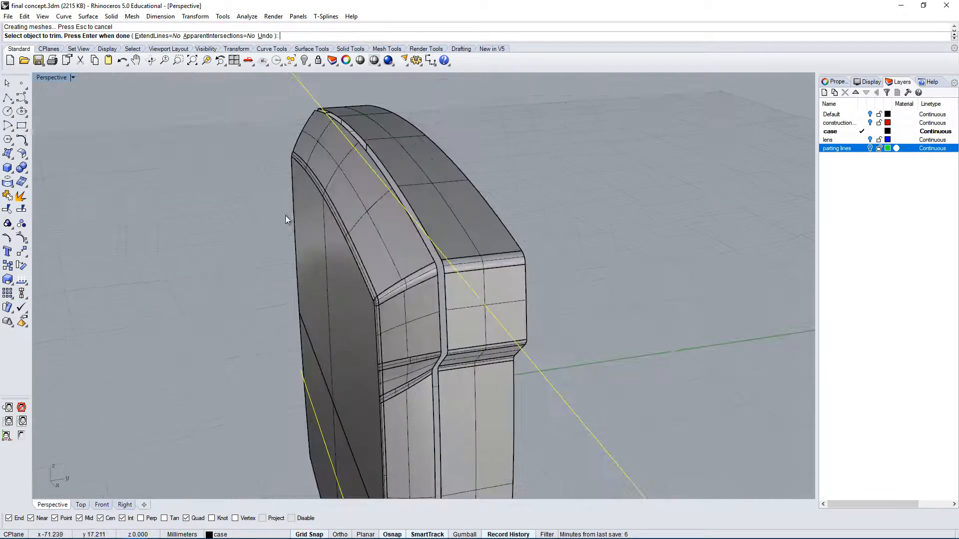
right_click_drag(286, 214, 411, 268)
double_click(51, 77)
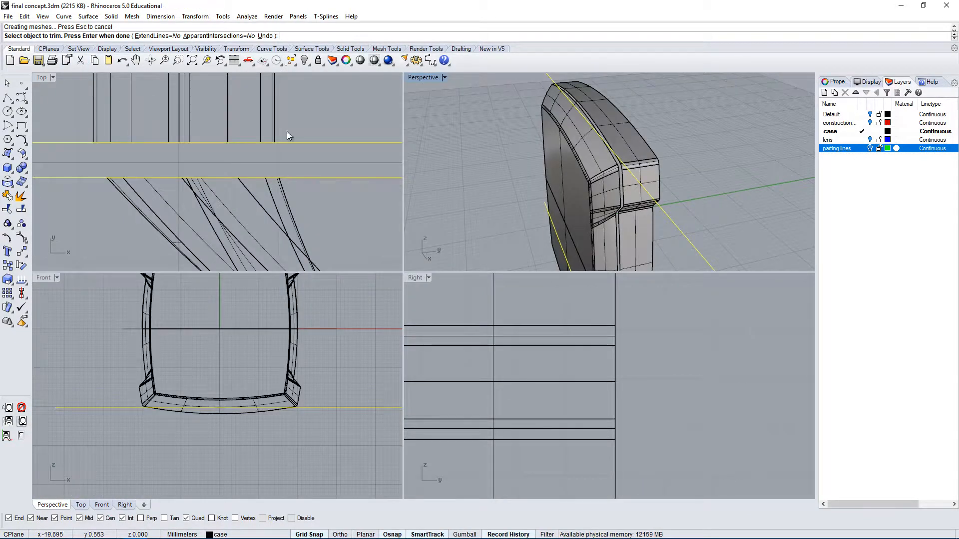
right_click_drag(575, 165, 696, 138)
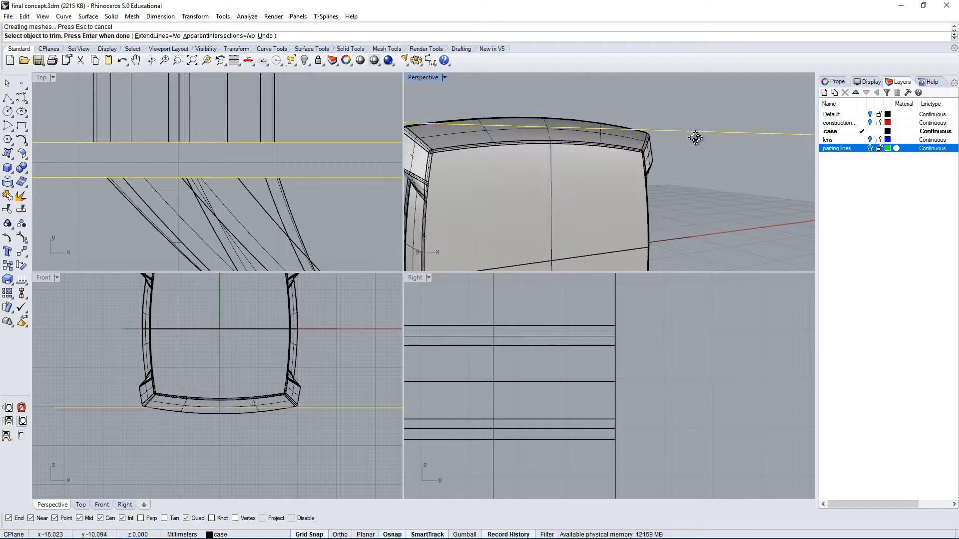
double_click(425, 77)
right_click_drag(595, 189, 671, 212)
key("Return")
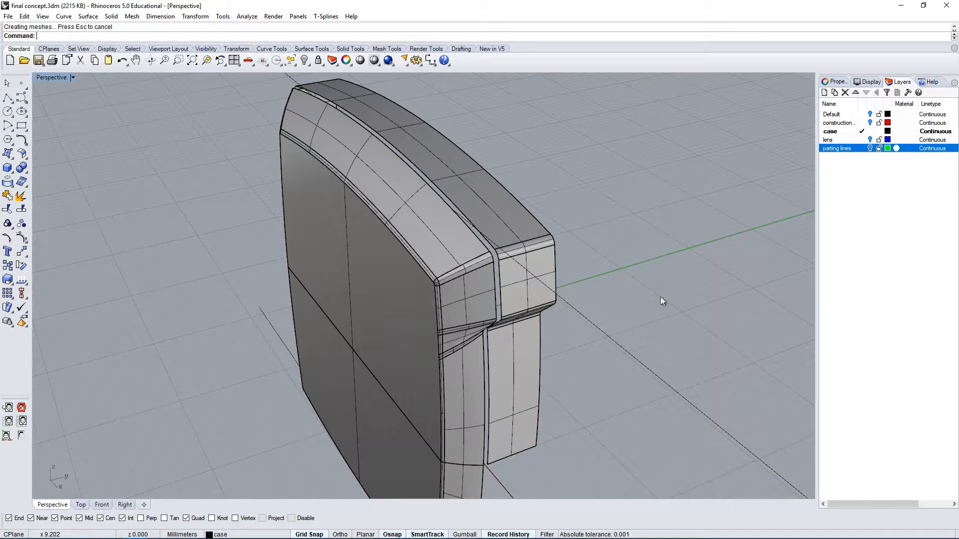
Step: Delete the two cutting lines at the upper and lower ends of the case
right_click_drag(641, 305, 718, 216)
left_click(598, 210)
key("Delete")
scroll(597, 209, "down", 5)
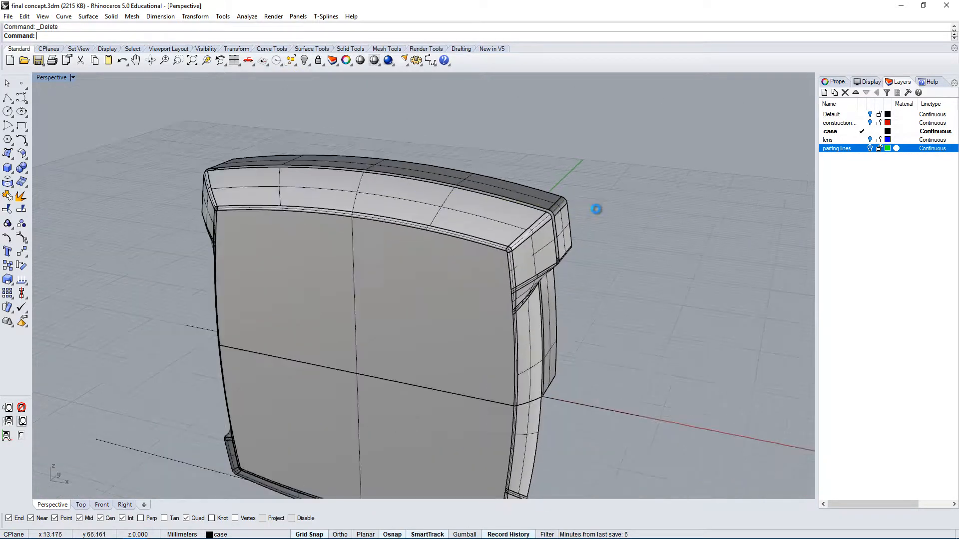
right_click_drag(675, 324, 584, 347)
left_click(568, 500)
key("Delete")
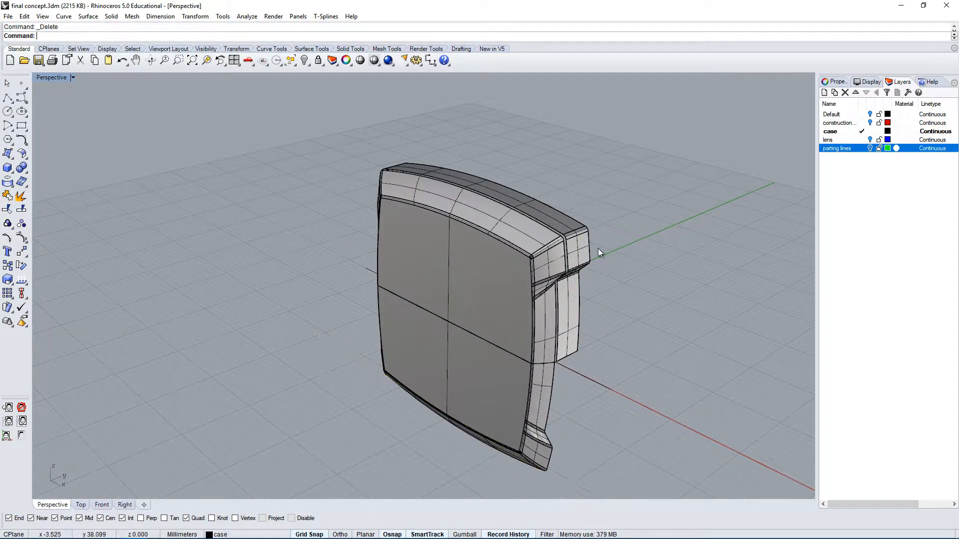
Step: Set up a tangent surface blend across the trimmed gap between the two rounded upper corner edges
right_click_drag(598, 247, 471, 271)
scroll(505, 320, "up", 4)
right_click_drag(506, 324, 729, 242)
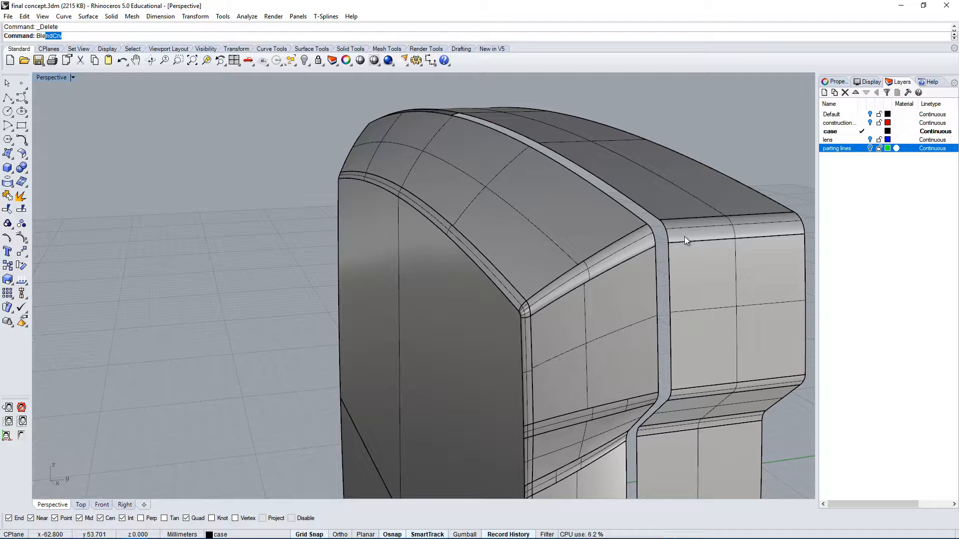
left_click(61, 65)
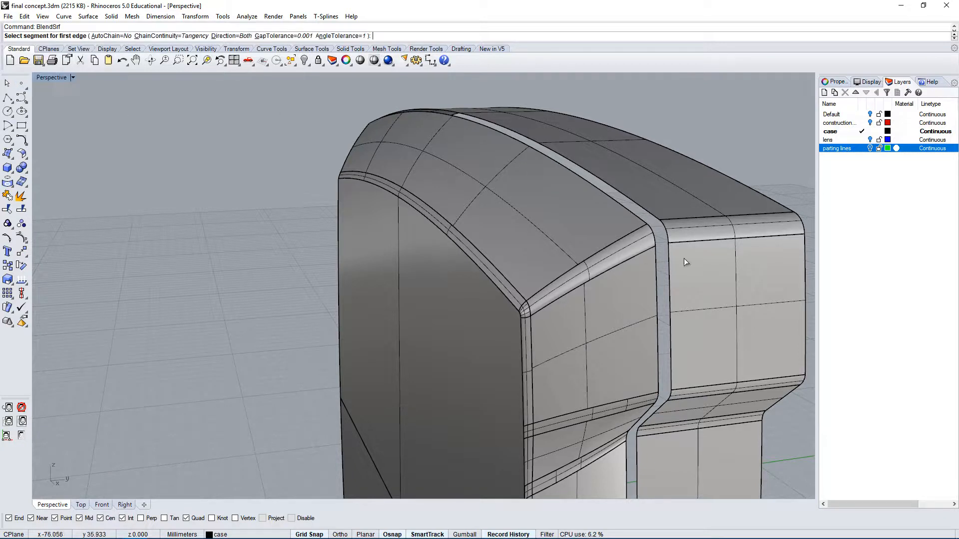
scroll(684, 258, "up", 2)
left_click(649, 243)
key("Return")
left_click(667, 229)
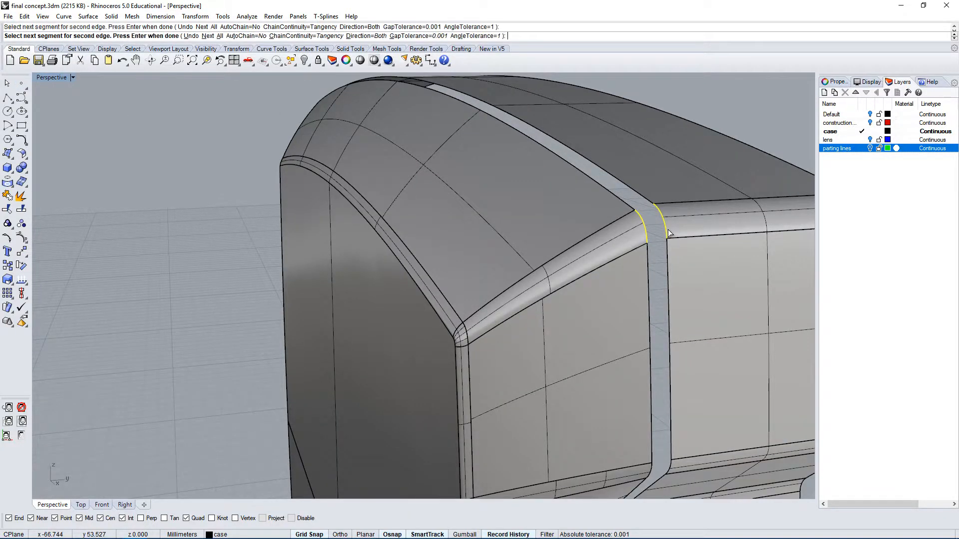
key("Return")
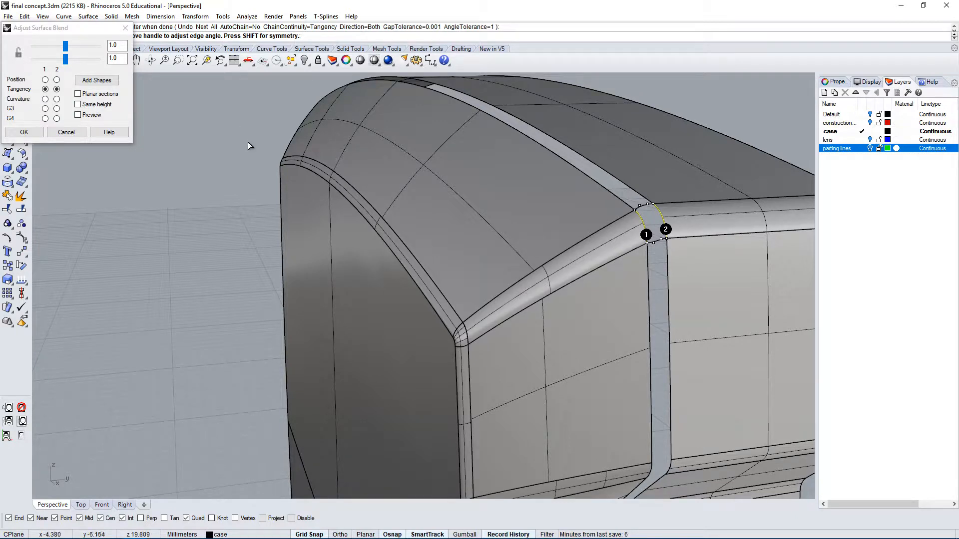
Step: Check the previewed corner blend and surrounding gap from several angles, and discard the surface blend
scroll(644, 290, "down", 2)
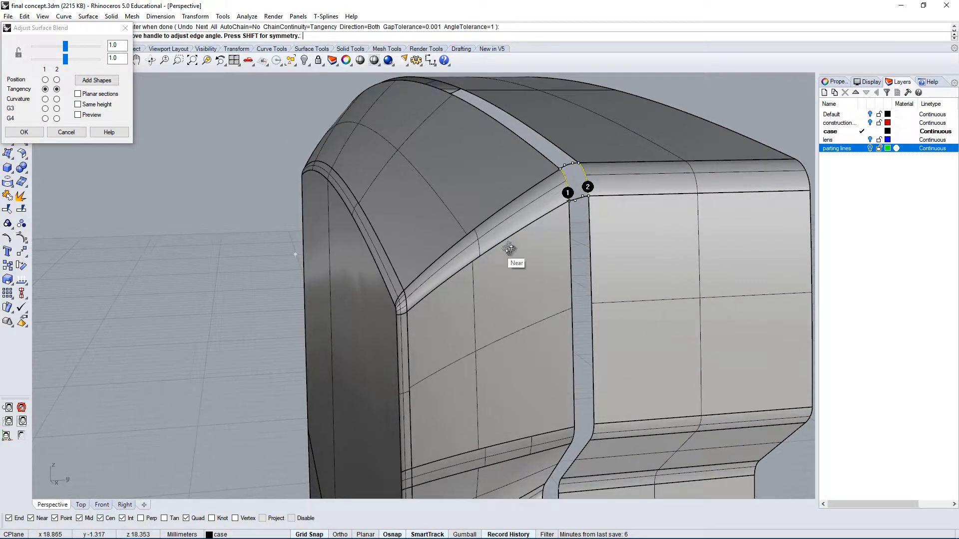
scroll(512, 247, "up", 5)
scroll(719, 115, "down", 4)
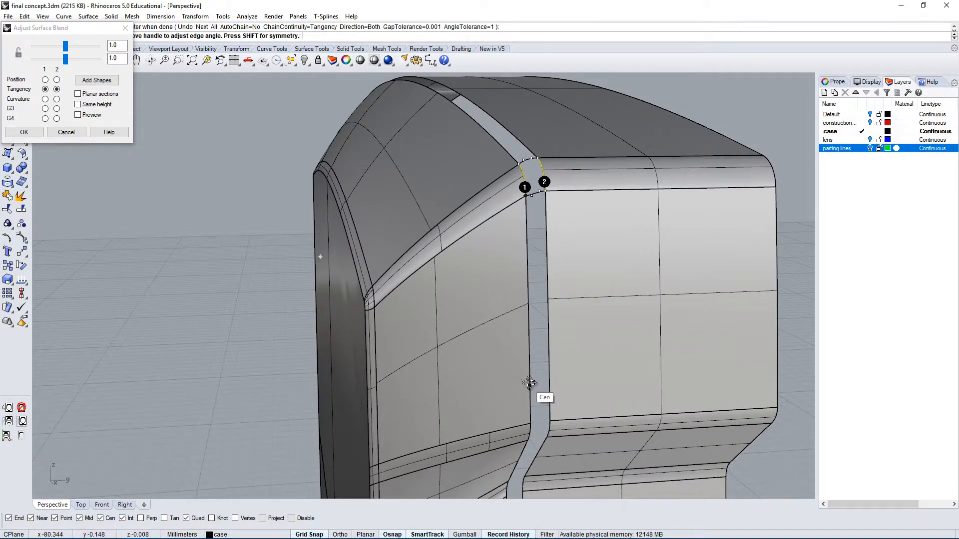
right_click_drag(529, 382, 375, 186)
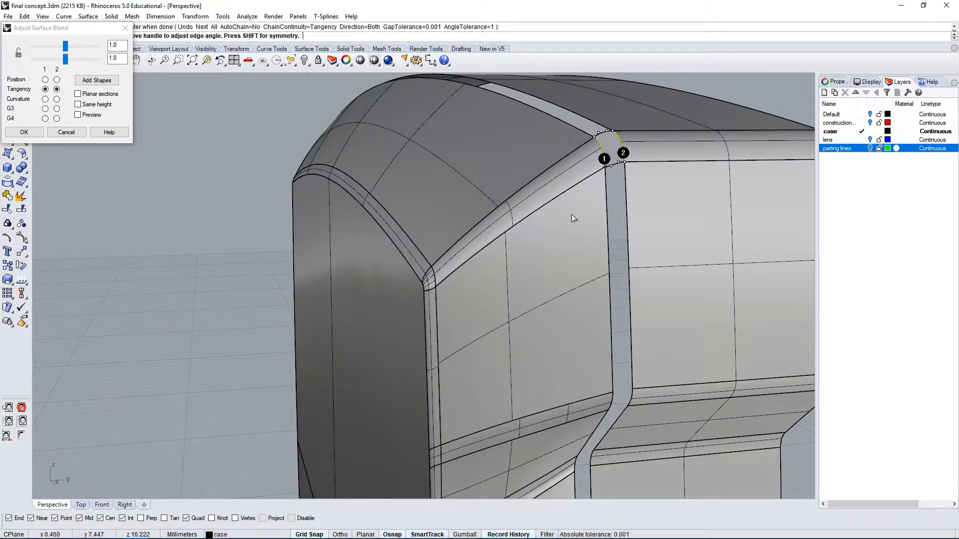
right_click_drag(600, 231, 447, 239)
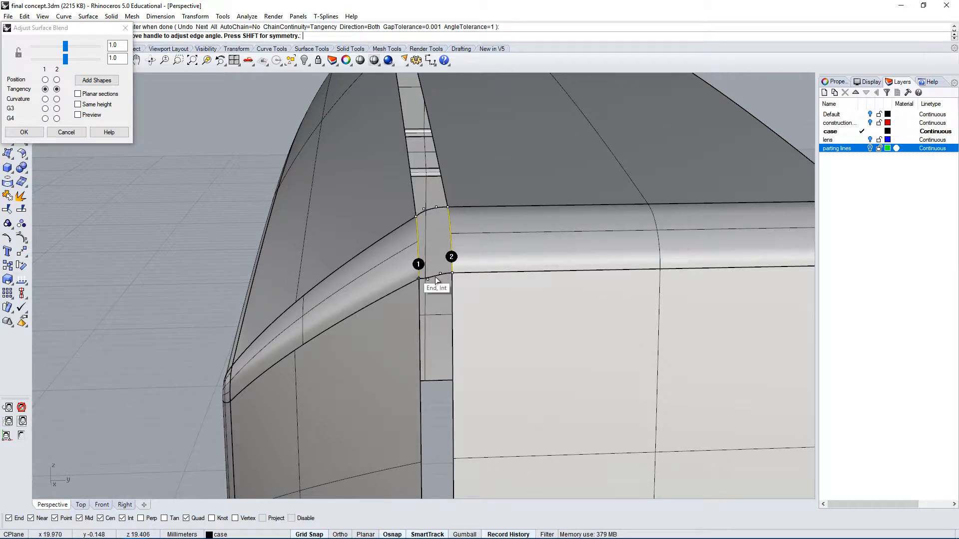
right_click_drag(436, 280, 441, 131)
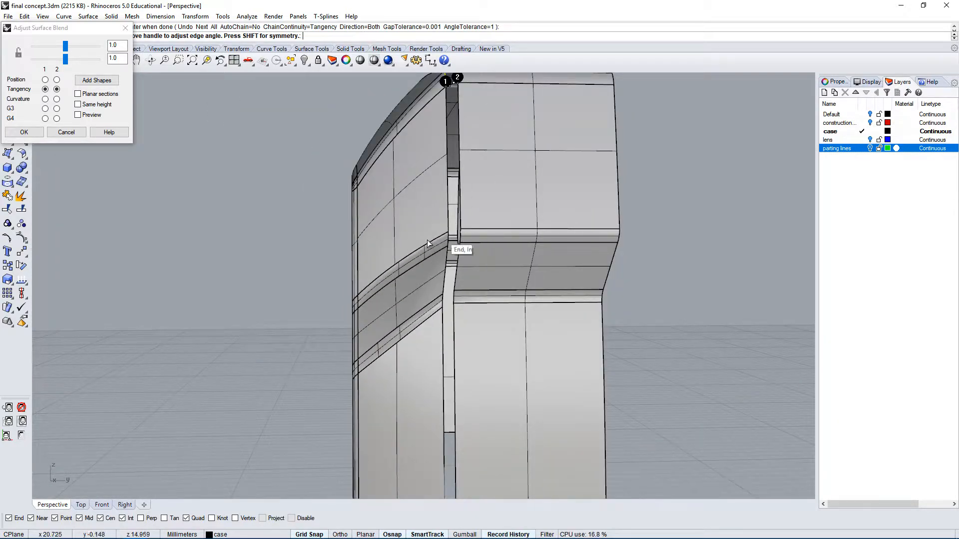
right_click_drag(457, 245, 536, 143)
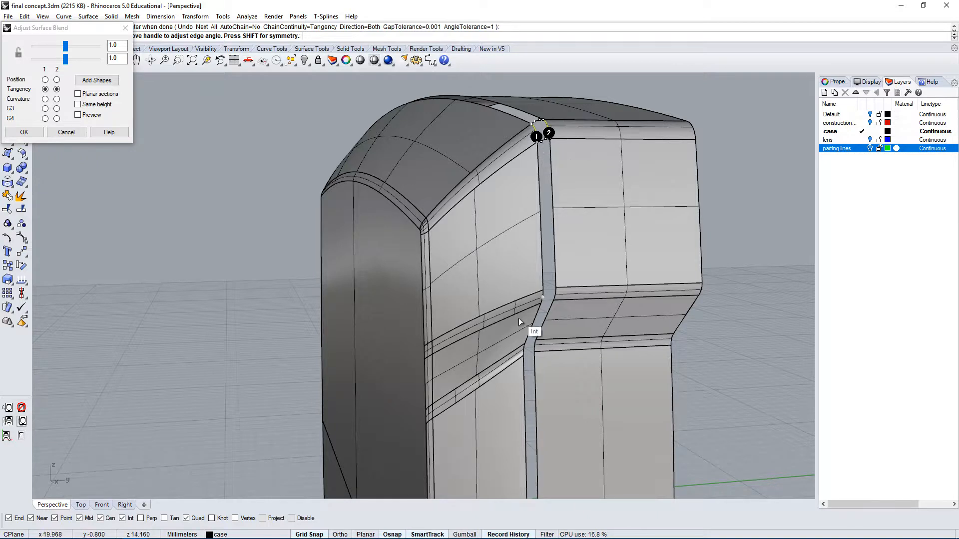
scroll(522, 108, "up", 5)
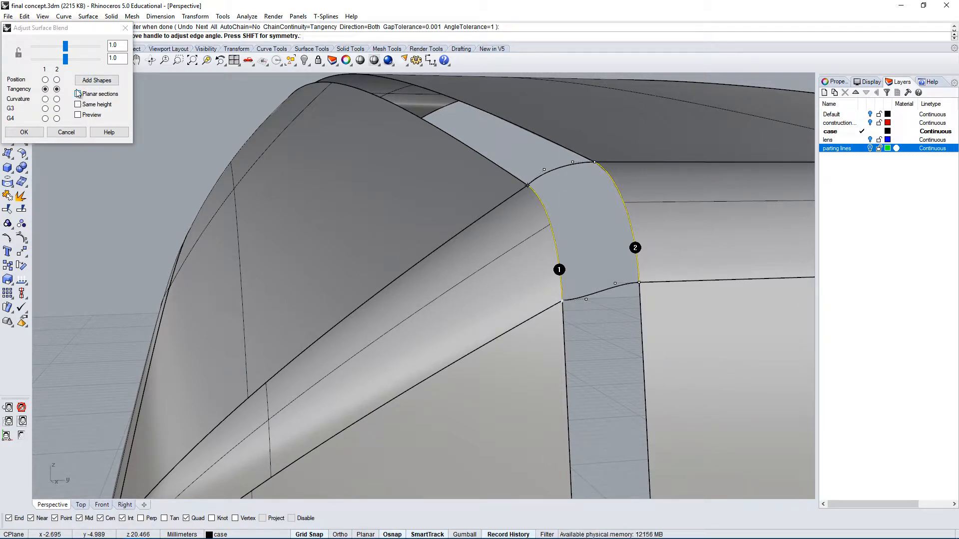
left_click(66, 132)
Step: Bridge the gap along the rounded upper corner's lower edge with a tangent blend curve
right_click_drag(570, 259, 573, 263)
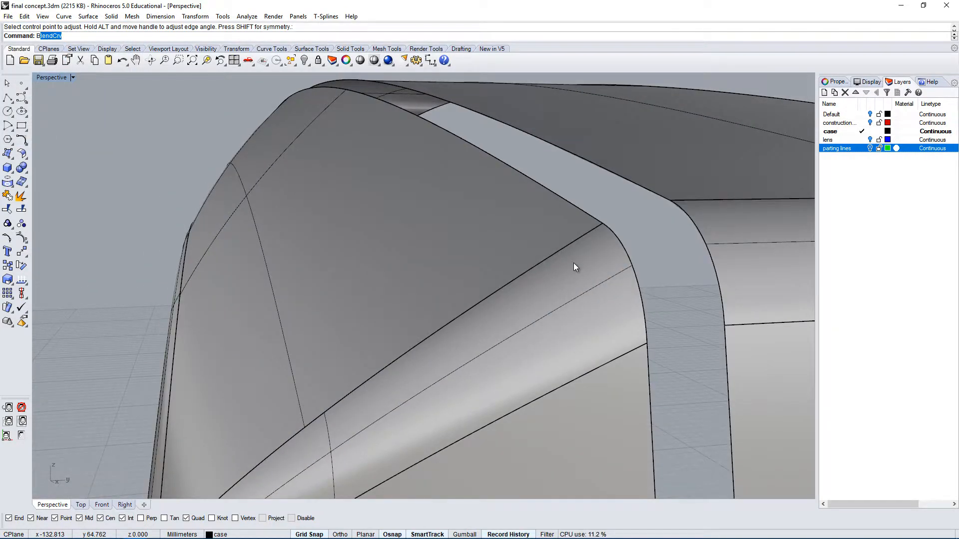
key("Return")
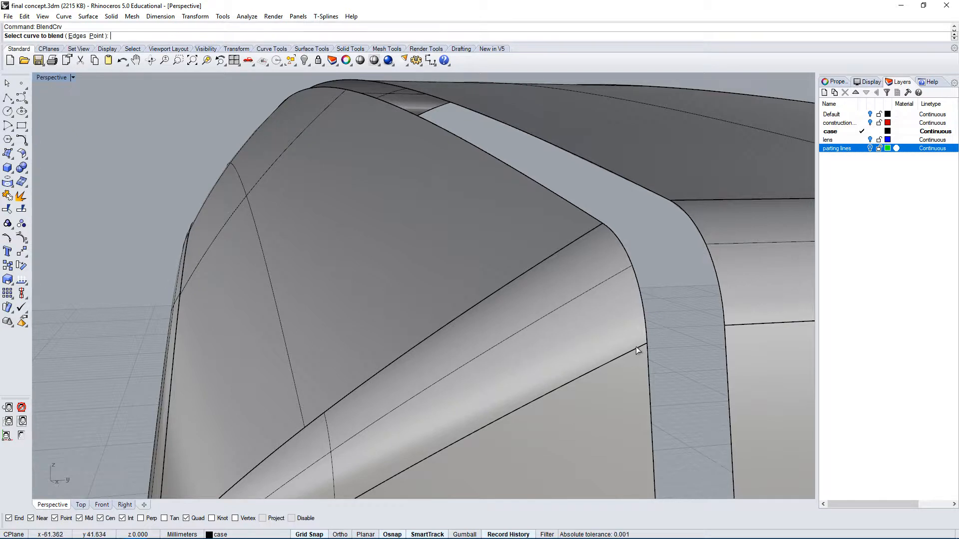
left_click(658, 373)
left_click(664, 375)
left_click(744, 323)
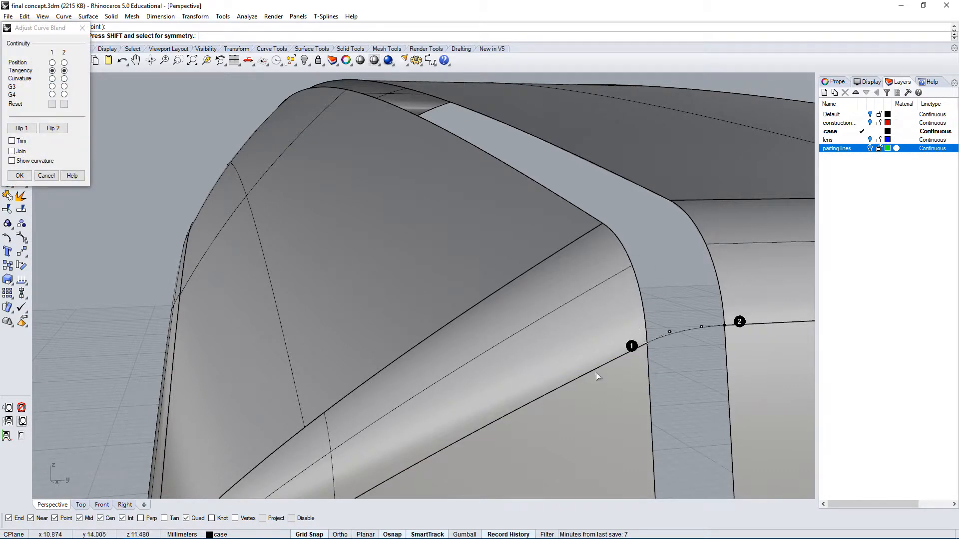
key("Return")
Step: Bridge the gap along the rounded upper corner's upper edge with another tangent blend curve
key("Return")
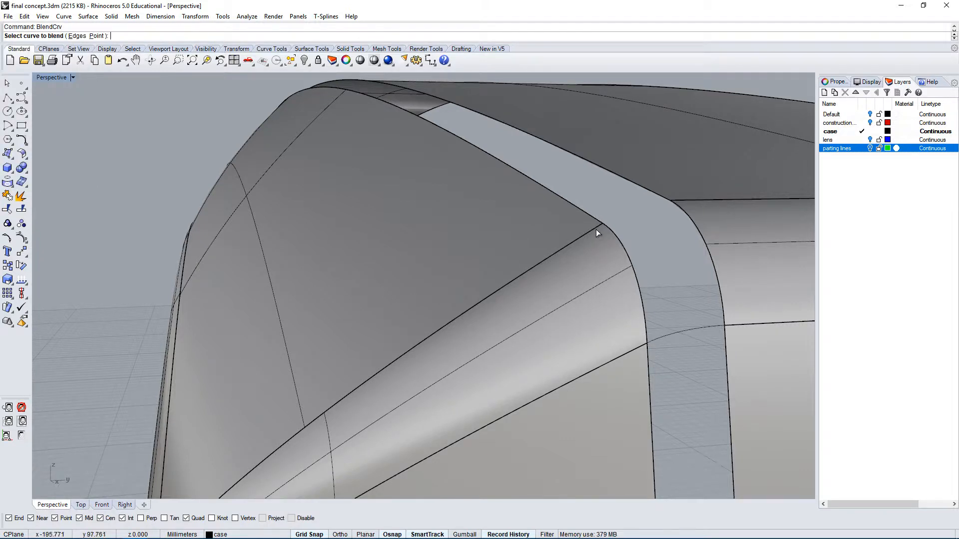
left_click(595, 230)
left_click(632, 257)
left_click(699, 198)
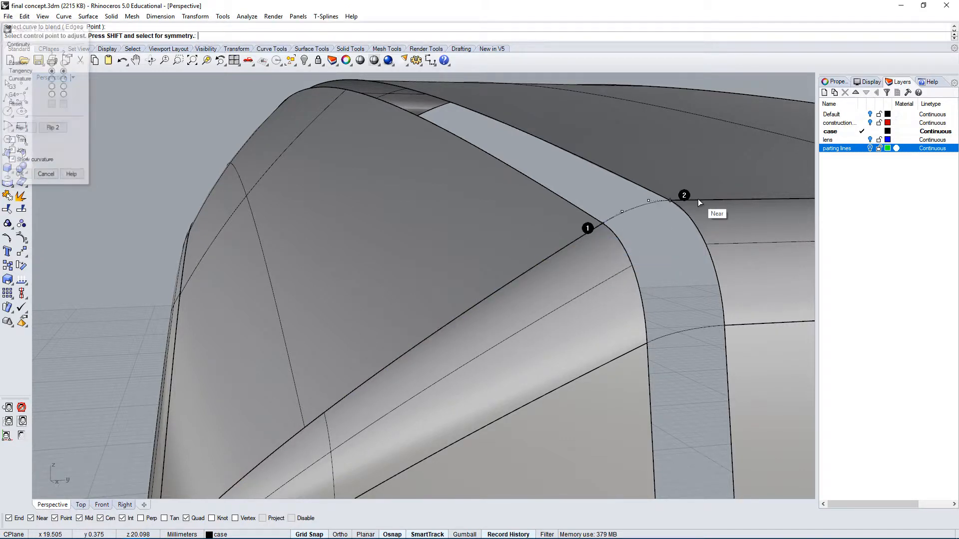
scroll(533, 226, "down", 3)
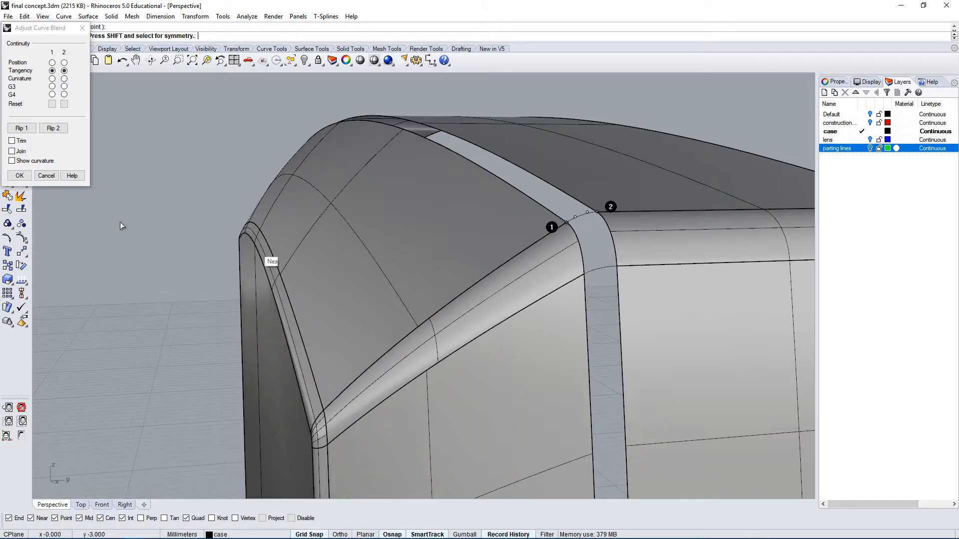
left_click(19, 175)
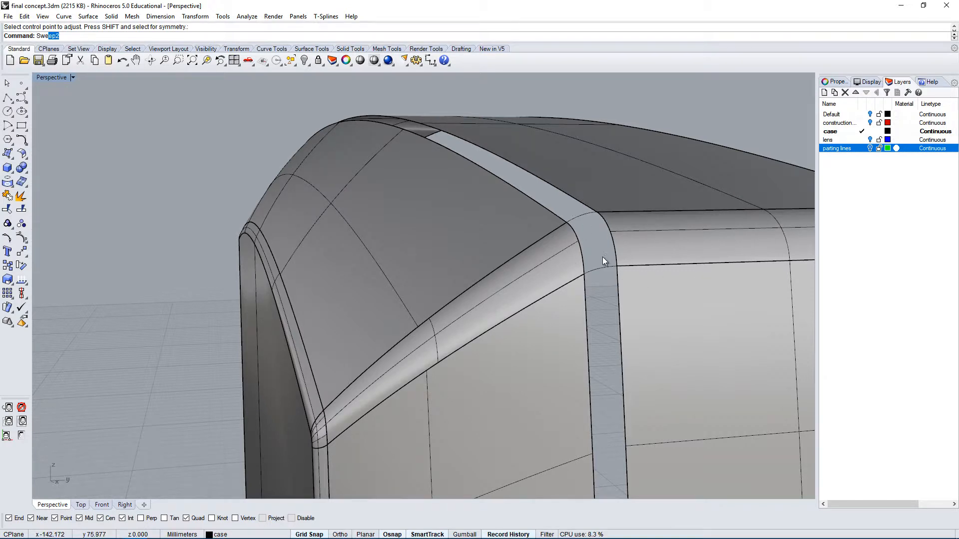
Step: Fill the rounded corner gap with a two-rail sweep through both blend curves, using Tangency on both rails
key("Return")
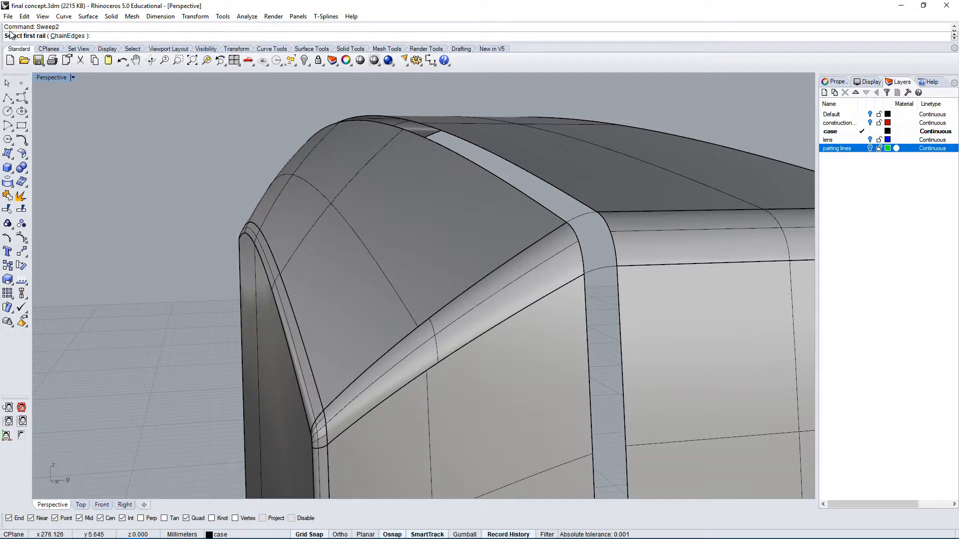
left_click(573, 229)
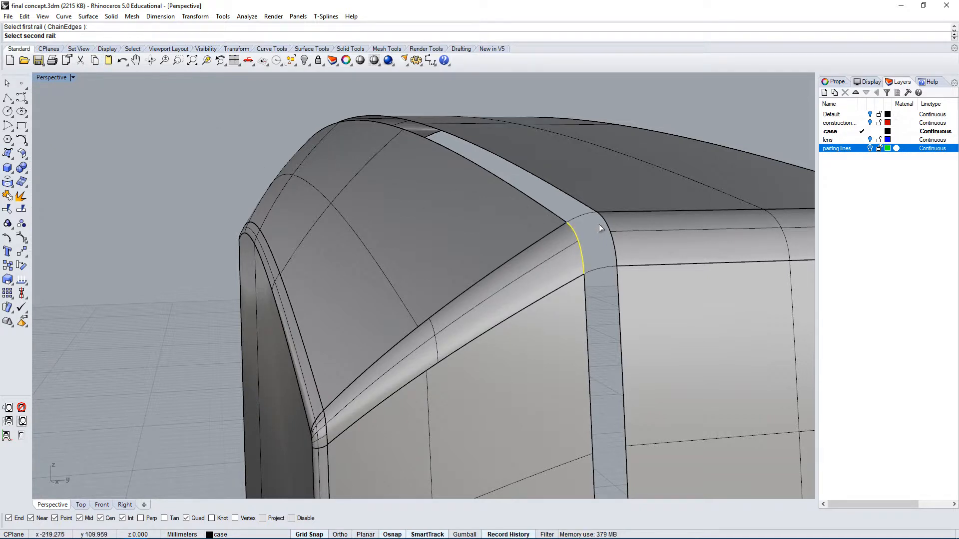
left_click(623, 214)
left_click(611, 265)
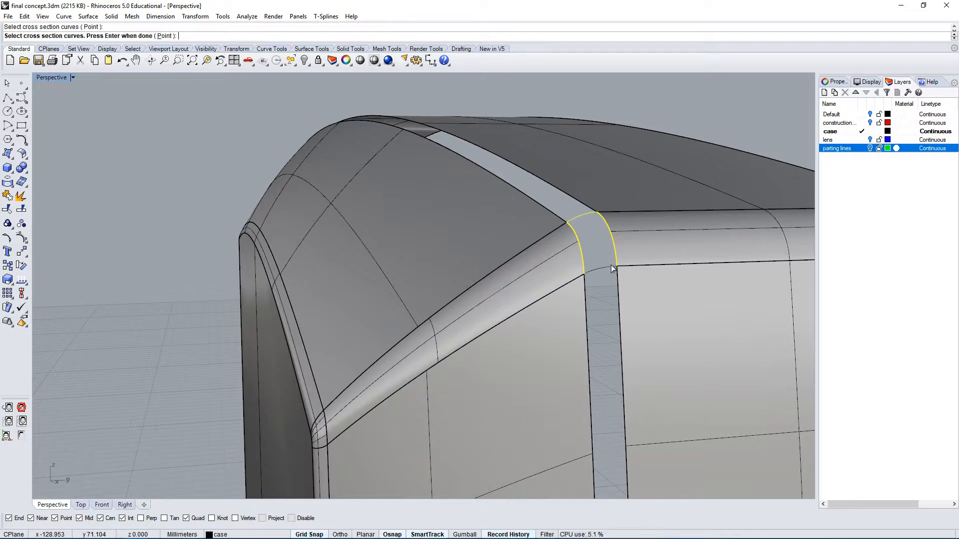
key("Return")
left_click(152, 192)
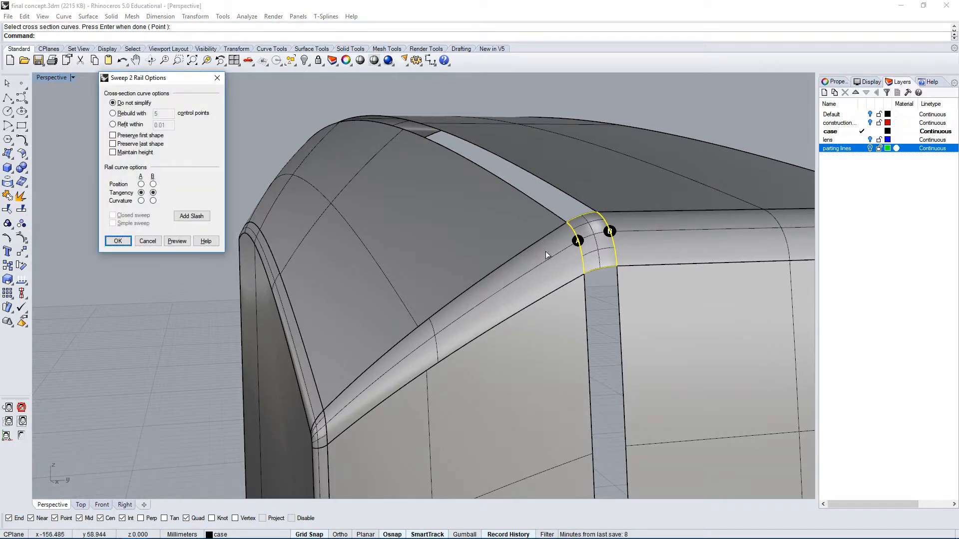
scroll(545, 251, "down", 8)
right_click_drag(545, 251, 661, 266)
scroll(649, 264, "up", 8)
right_click_drag(473, 286, 289, 262)
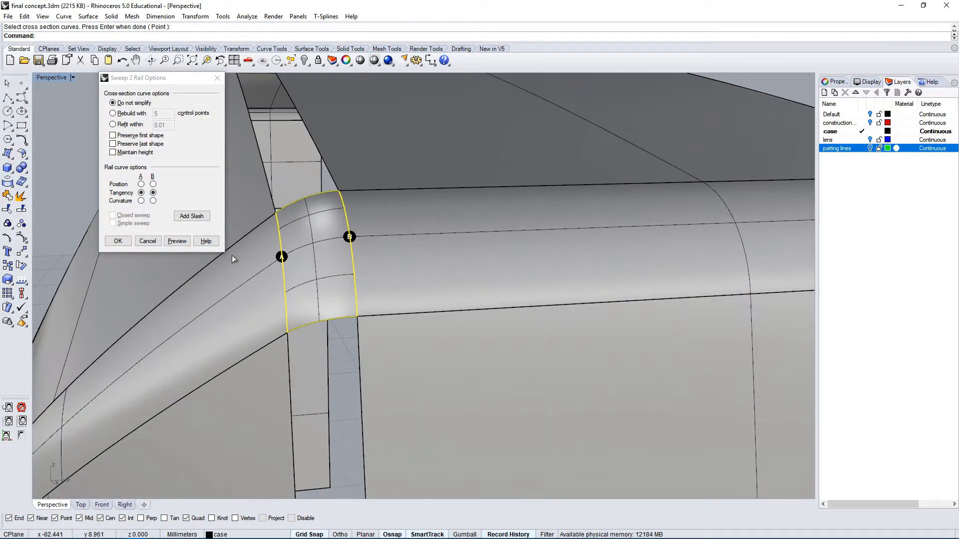
left_click(118, 241)
Step: Mirror the new corner patch about the case's centre line to the opposite upper corner
scroll(425, 284, "down", 8)
right_click_drag(436, 296, 625, 364)
scroll(594, 218, "up", 8)
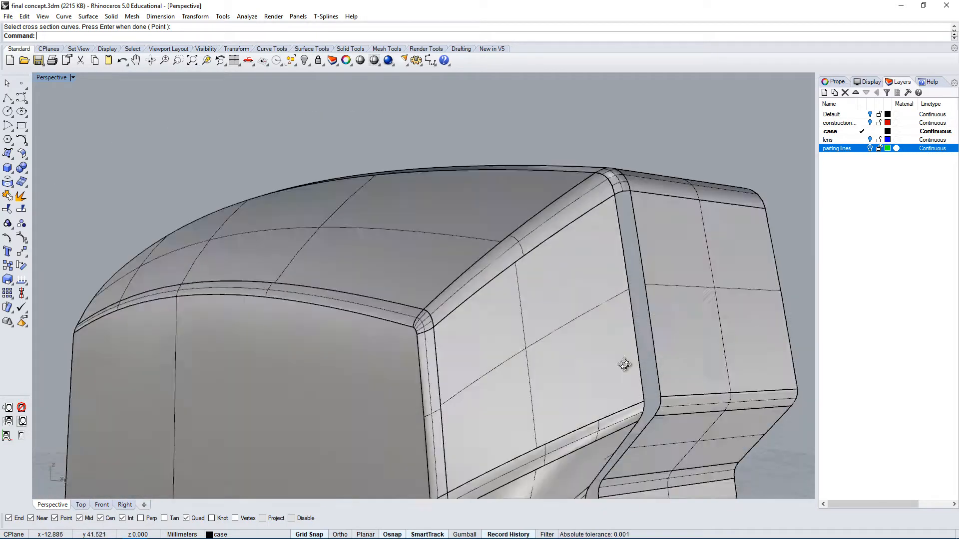
left_click(626, 204)
left_click(650, 232)
type("Mirror")
key("Return")
scroll(470, 150, "down", 6)
right_click_drag(467, 144, 440, 295)
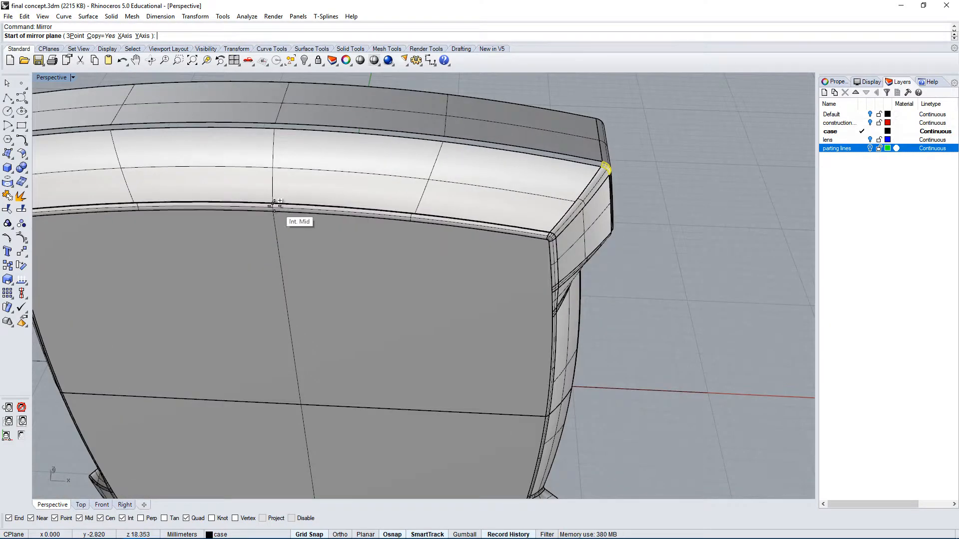
left_click(274, 89)
scroll(310, 131, "down", 6)
left_click(392, 98, "shift")
key("ctrl+z")
key("Return")
left_click(274, 159)
right_click_drag(392, 98, 256, 133)
key("Escape")
left_click(438, 109)
key("Delete")
Step: Sweep a two-rail surface along the gap across the top of the case, using the corner patches' edges as cross sections
scroll(482, 142, "up", 6)
type("Sw")
key("Return")
left_click(250, 203)
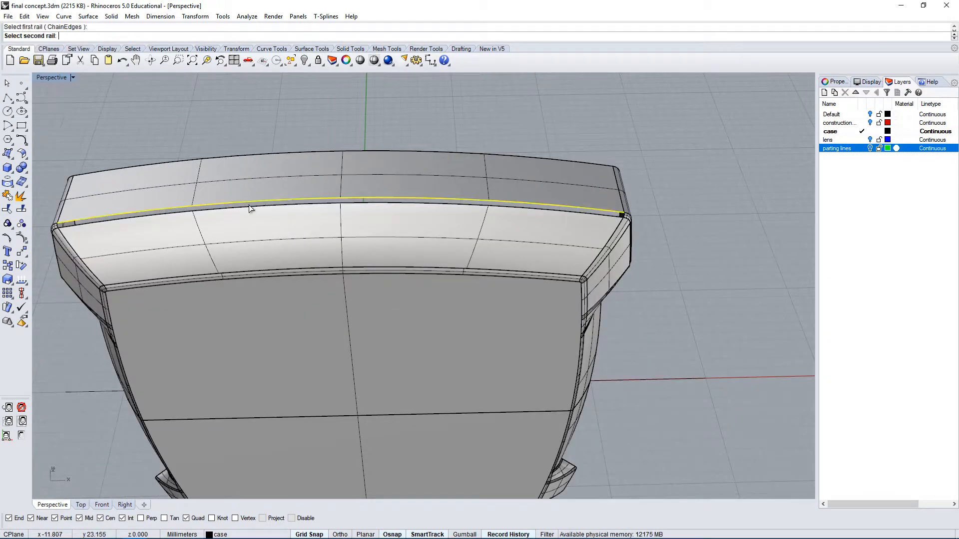
left_click(251, 207)
scroll(617, 213, "up", 6)
right_click_drag(617, 214, 492, 240)
left_click(375, 219)
left_click(391, 249)
scroll(392, 248, "down", 5)
right_click_drag(392, 249, 516, 241)
key("Escape")
Step: Bridge the side wall gap with tangent blend curves along both edges of the upper rounded fold
scroll(516, 242, "up", 3)
type("Blen")
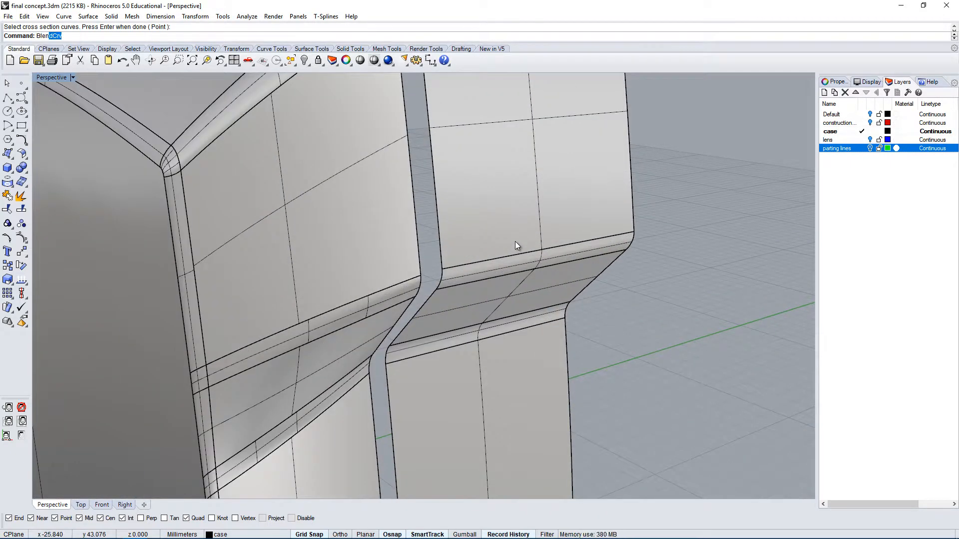
key("Return")
left_click(412, 280)
left_click(430, 309)
left_click(448, 268)
left_click(462, 298)
key("Return")
key("Return")
left_click(413, 298)
left_click(433, 325)
left_click(442, 289)
key("Return")
Step: Bridge the side wall gap with tangent blend curves along both edges of the lower rounded fold
key("Return")
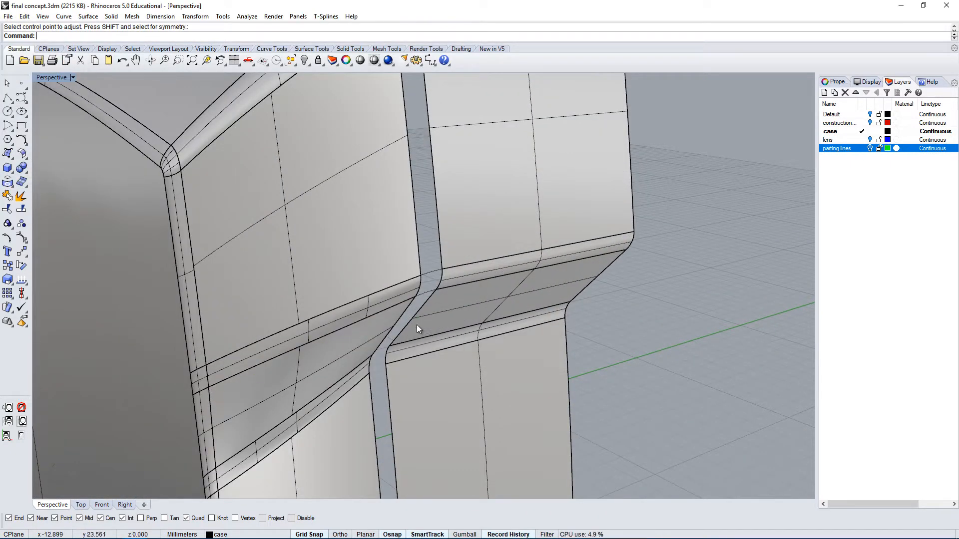
left_click(369, 360)
left_click(392, 388)
left_click(398, 345)
key("Return")
key("Return")
left_click(368, 378)
key("Escape")
Step: Add a blend curve across the gap at the bottom end of the long side wall
right_click_drag(398, 411, 469, 391)
scroll(419, 310, "down", 3)
key("Escape")
left_click(349, 409)
key("Escape")
key("Return")
left_click(338, 406)
left_click(357, 435)
left_click(371, 406)
key("Return")
Step: Fill the long lower side wall gap with a two-rail sweep between the bottom and lower fold blend curves
type("Sw")
key("Return")
left_click(365, 368)
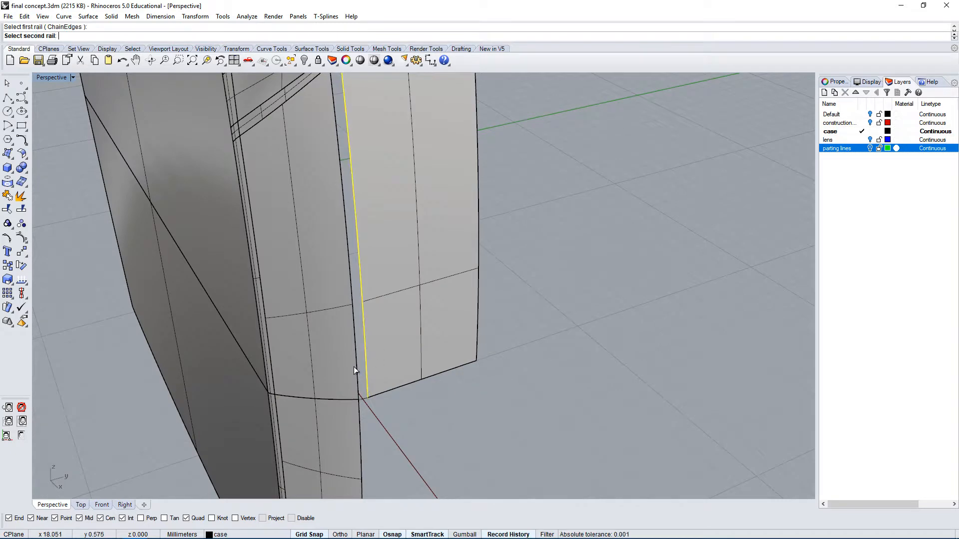
left_click(357, 367)
left_click(363, 399)
scroll(359, 423, "down", 3)
left_click(317, 196)
scroll(317, 196, "down", 2)
key("Return")
key("Return")
Step: Fill the gap at the lower rounded fold with a two-rail sweep through its two blend curves
key("Return")
scroll(330, 220, "up", 3)
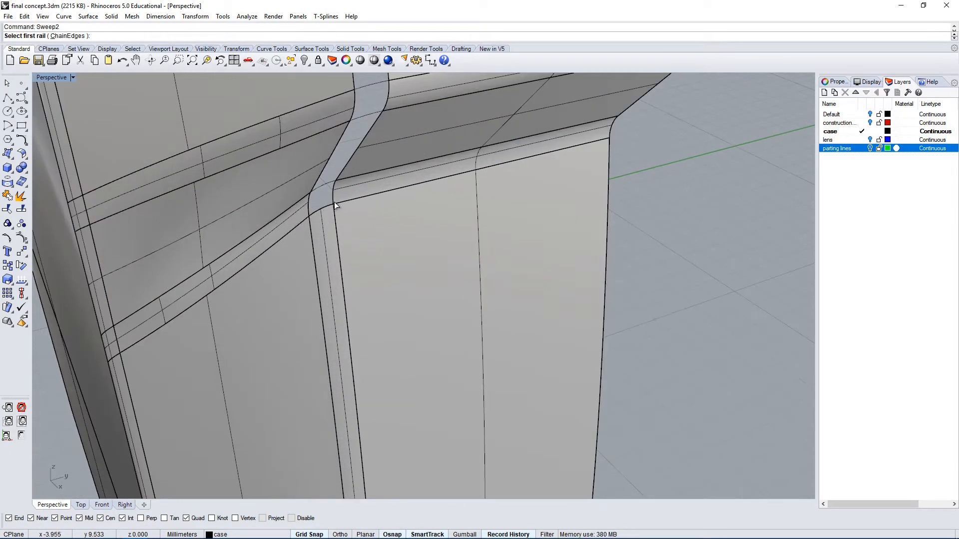
left_click(318, 211)
left_click(323, 185)
key("Return")
key("Return")
right_click_drag(353, 263, 345, 230)
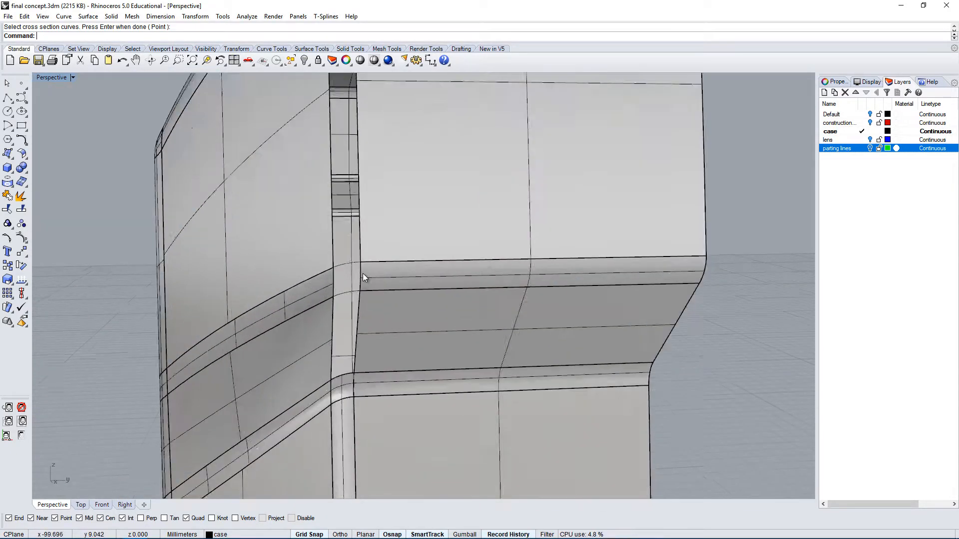
scroll(363, 274, "down", 3)
key("Return")
left_click(356, 265)
left_click(357, 285)
left_click(361, 276)
left_click(341, 280)
key("Return")
left_click(147, 241)
Step: Fill the gap at the upper rounded fold with a two-rail sweep through its two blend curves
key("Return")
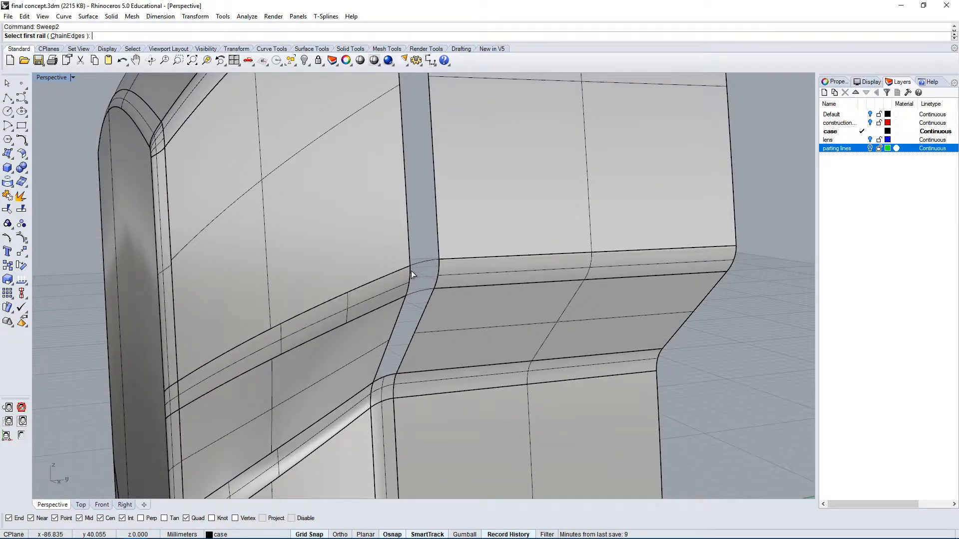
left_click(410, 274)
left_click(439, 276)
left_click(424, 262)
left_click(429, 289)
key("Return")
left_click(120, 240)
Step: Fill the upper side wall gap with a two-rail sweep between the corner patch and the upper fold, tangent to both rails
scroll(305, 251, "down", 8)
key("Return")
left_click(277, 277)
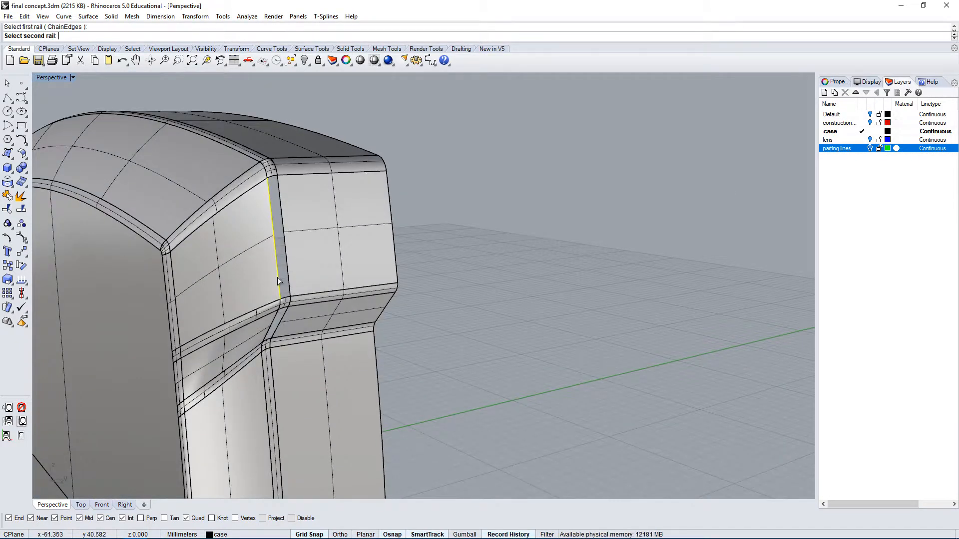
left_click(286, 278)
scroll(289, 304, "up", 5)
left_click(289, 306)
left_click(267, 99)
left_click(295, 123)
key("Return")
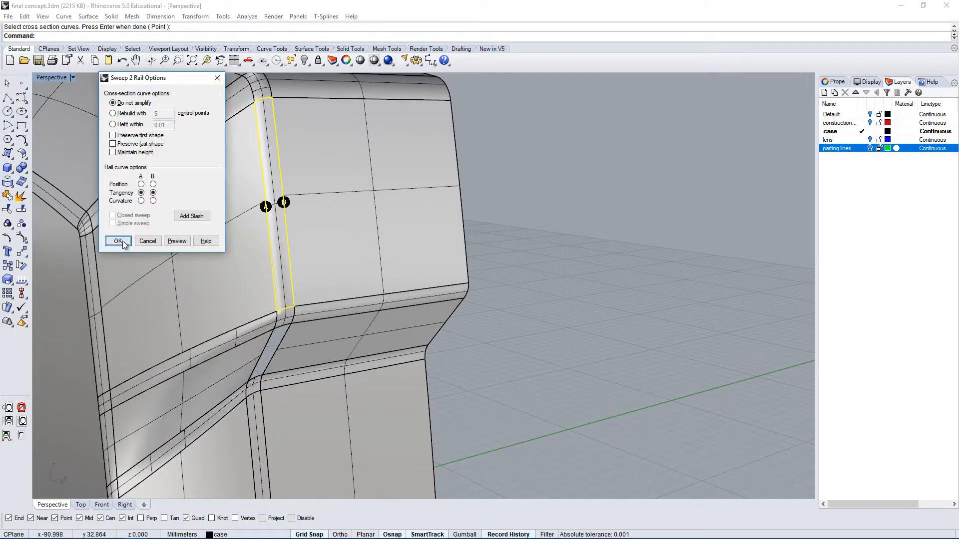
left_click(120, 242)
Step: Fill the slanted wall gap between the two rounded folds with a two-rail sweep
right_click_drag(279, 319, 262, 285)
key("Return")
left_click(214, 302)
left_click(228, 303)
left_click(229, 265)
left_click(260, 287)
scroll(215, 332, "up", 2)
left_click(225, 328)
left_click(256, 352)
key("Return")
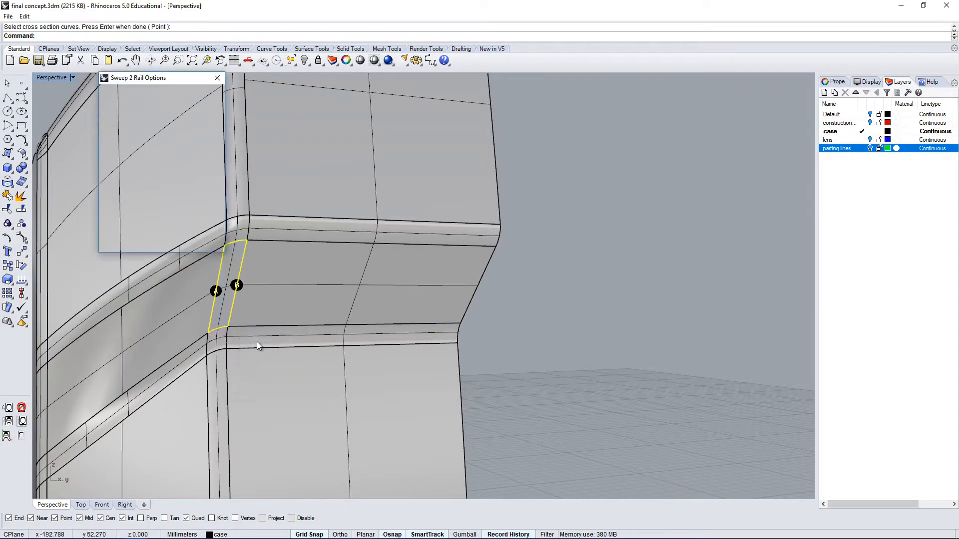
left_click(121, 241)
Step: Mirror the swept blend surfaces running down the case's side bend to the opposite side wall
scroll(346, 298, "up", 6)
key("Escape")
left_click(283, 313)
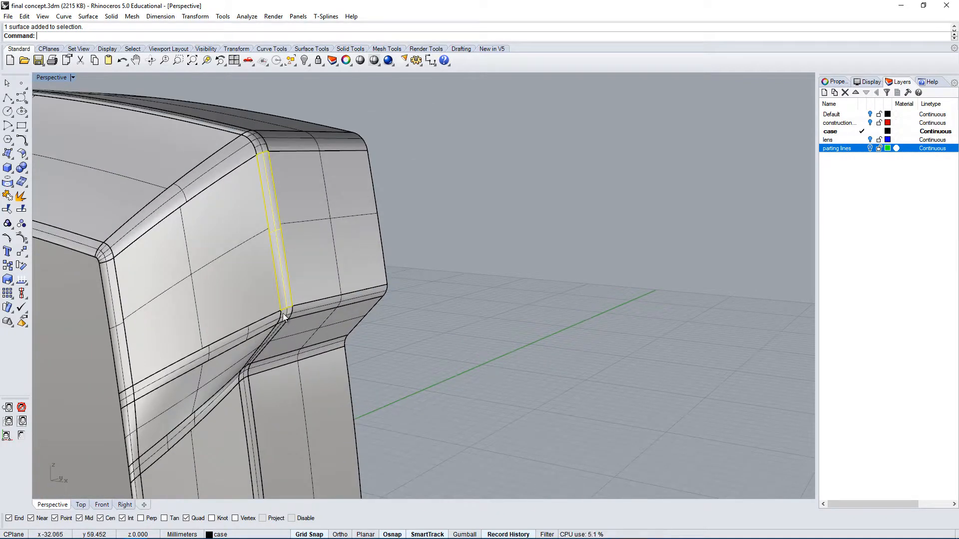
left_click(290, 317, "shift")
left_click(265, 378, "shift")
mouse_move(284, 357)
right_mouse_down()
mouse_move(268, 314)
mouse_move(290, 352)
right_mouse_up()
left_click(265, 427, "shift")
scroll(267, 400, "down", 7)
type("Mie")
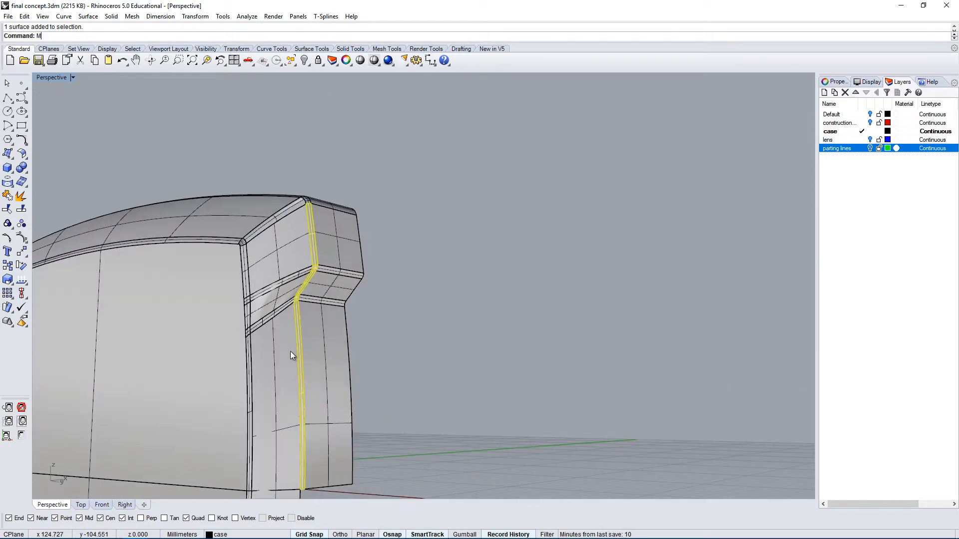
key("BackSpace")
type("rror")
key("Return")
right_click_drag(531, 302, 499, 379)
left_click(275, 196)
left_click(318, 164)
right_click_drag(552, 322, 429, 245)
Step: Mirror the upper half of the case's straight rim section and its bend surfaces across the horizontal axis to the lower half
double_click(50, 75)
scroll(627, 384, "down", 10)
left_click_drag(649, 296, 607, 399)
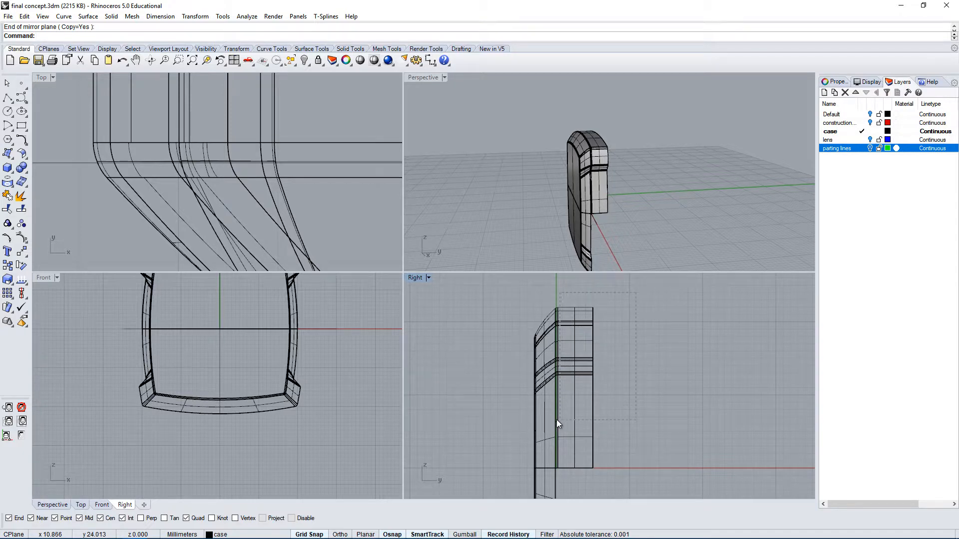
left_click_drag(557, 420, 556, 417)
left_click(679, 191)
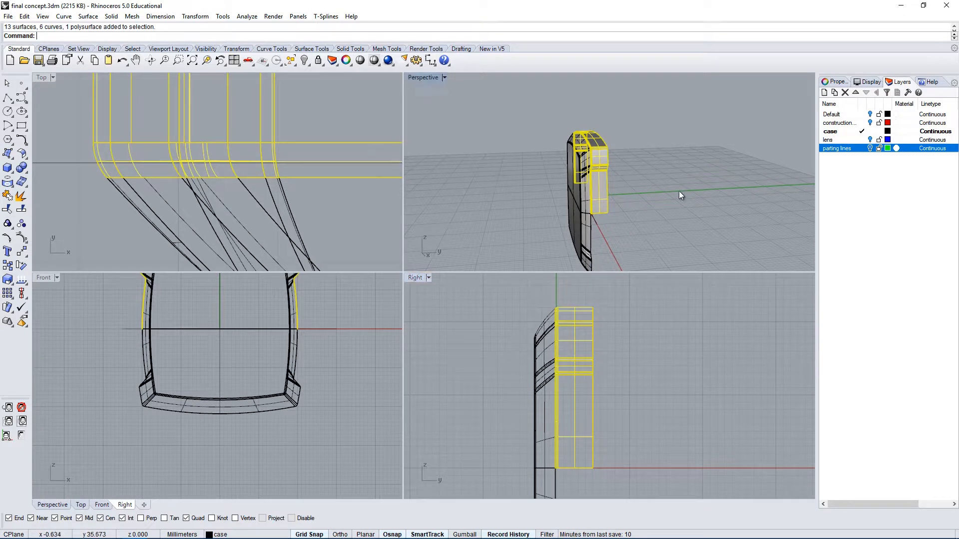
right_click_drag(679, 191, 577, 194)
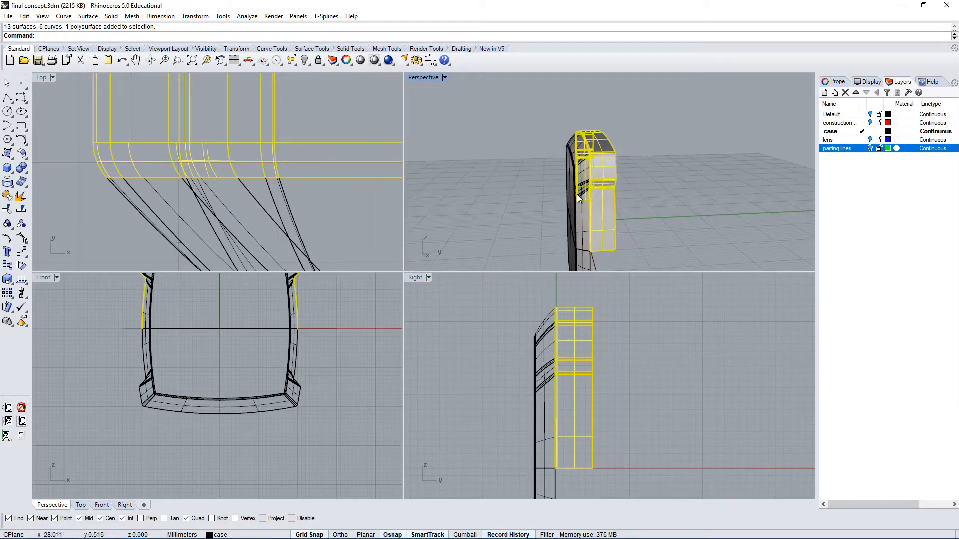
key("Return")
right_click_drag(647, 483, 599, 367)
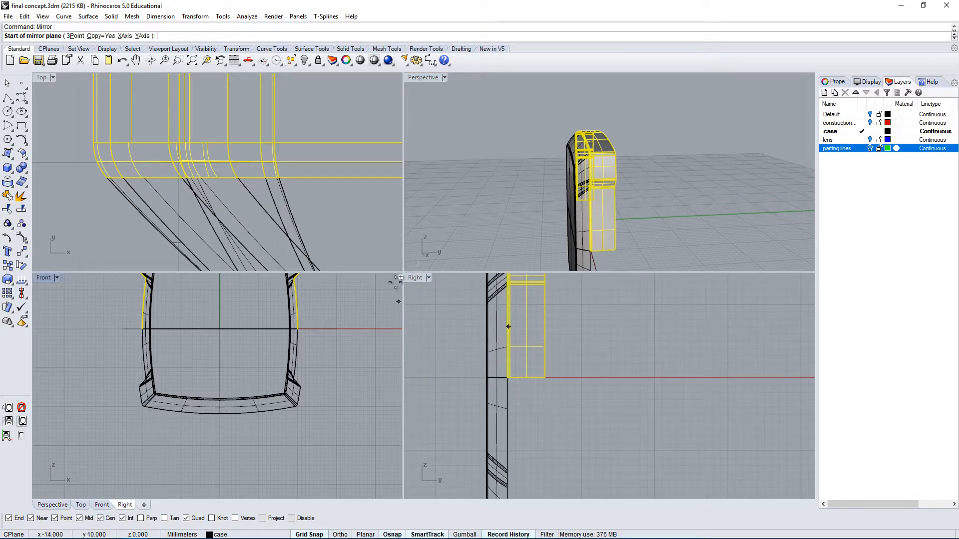
left_click(582, 377)
left_click(683, 378)
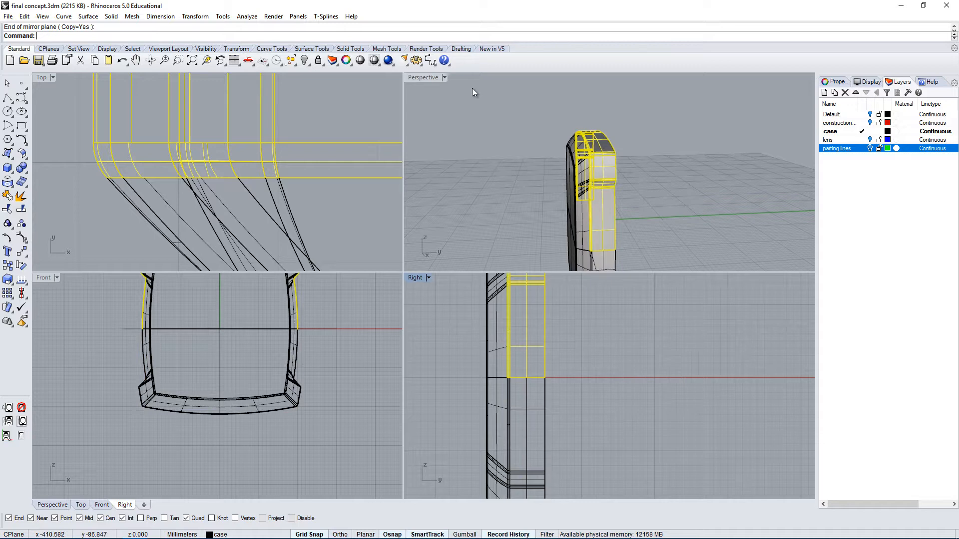
Step: Join all the case's surfaces and cap the open planar side of the resulting polysurface
double_click(426, 81)
right_click_drag(531, 178, 558, 208)
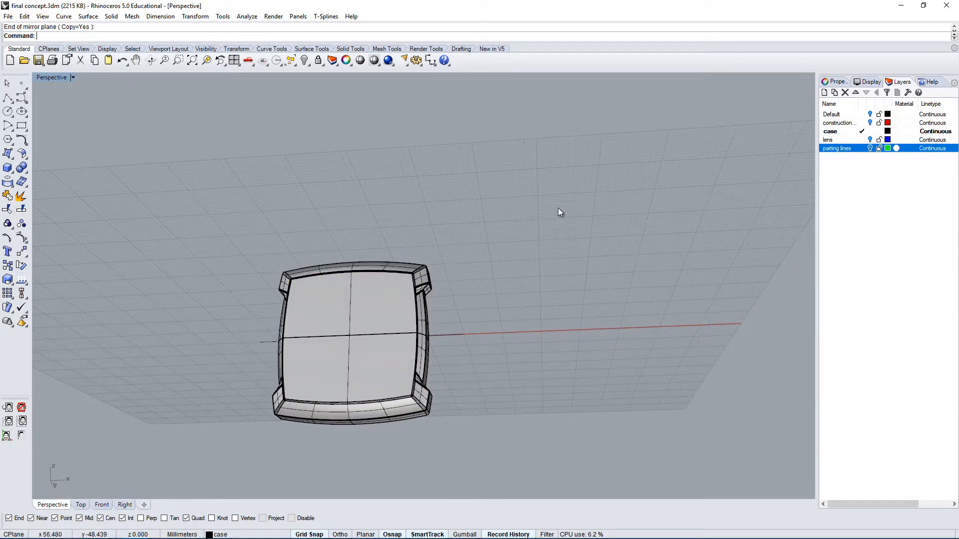
key("ctrl+a")
key("Return")
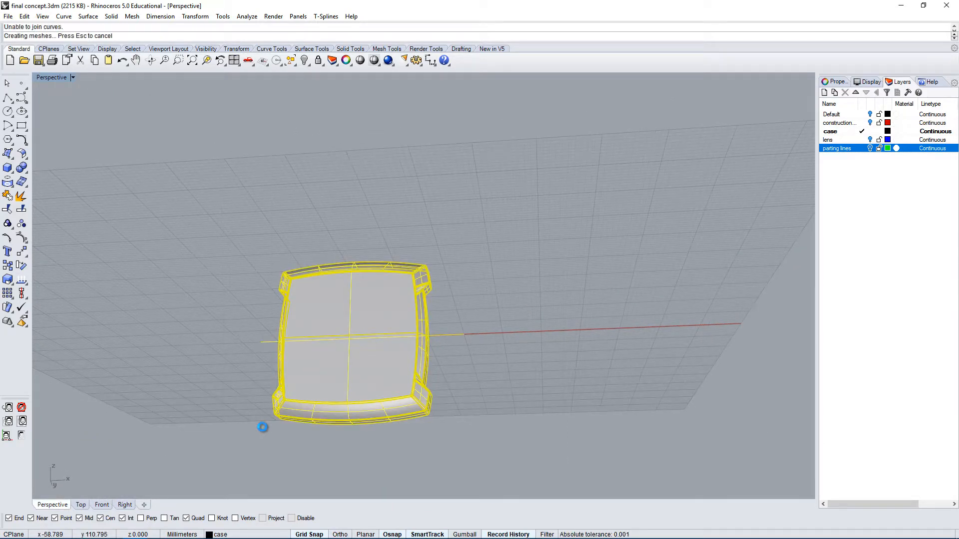
type("Cap")
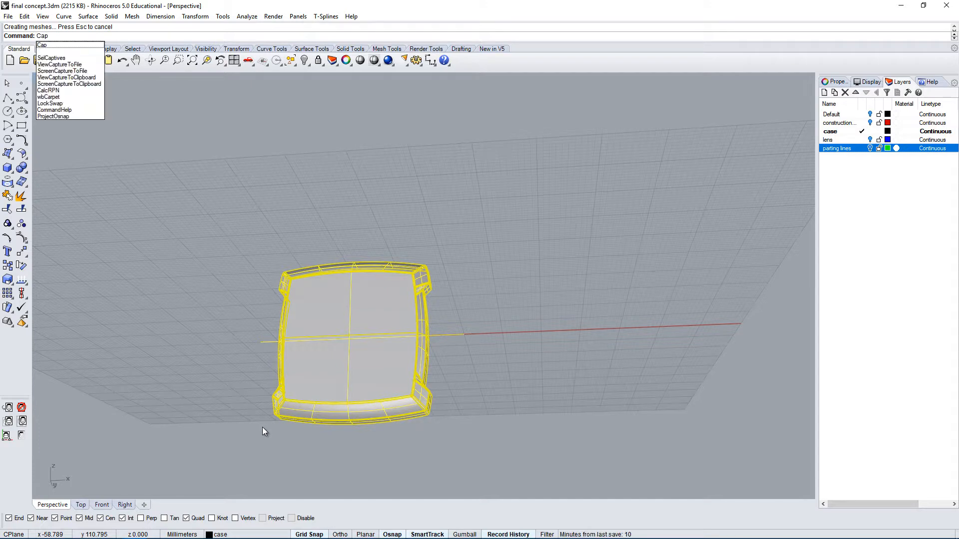
key("Return")
right_click_drag(670, 272, 370, 324)
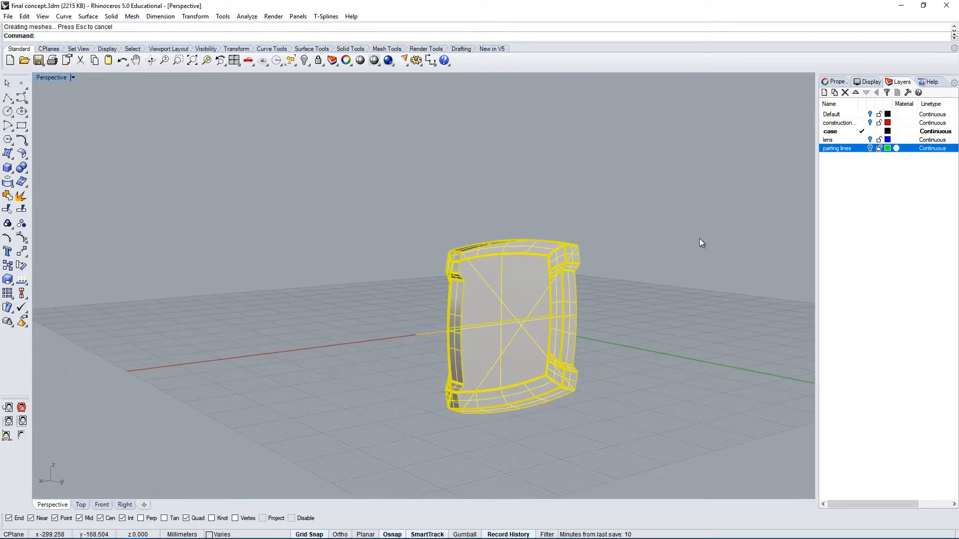
left_click(699, 238)
Step: Examine the capped case around its corners and folds, selecting it to check that it is one closed piece
right_click_drag(477, 344, 619, 400)
scroll(449, 245, "up", 5)
right_click_drag(449, 242, 475, 309)
right_click_drag(390, 368, 530, 378)
scroll(530, 377, "down", 5)
left_click(486, 297)
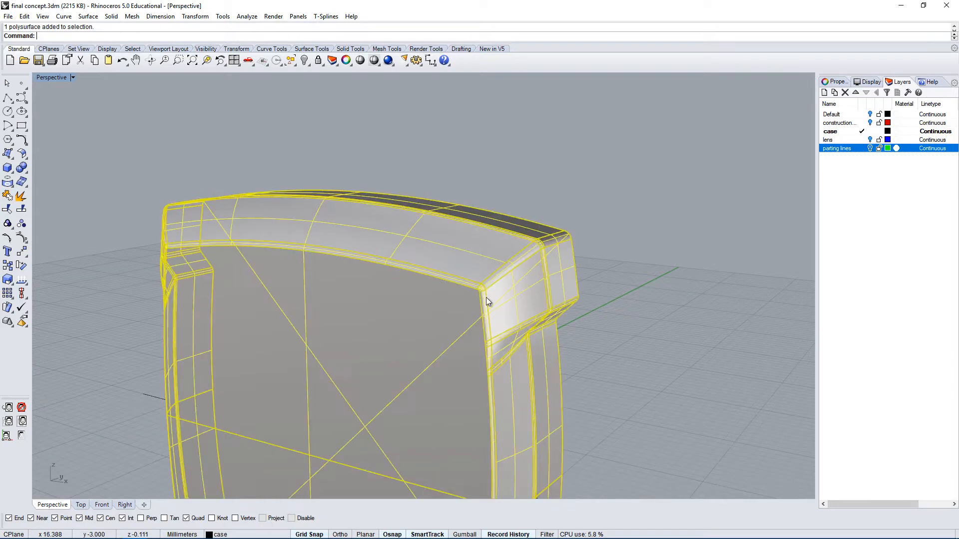
scroll(340, 132, "up", 3)
right_click_drag(494, 212, 472, 207)
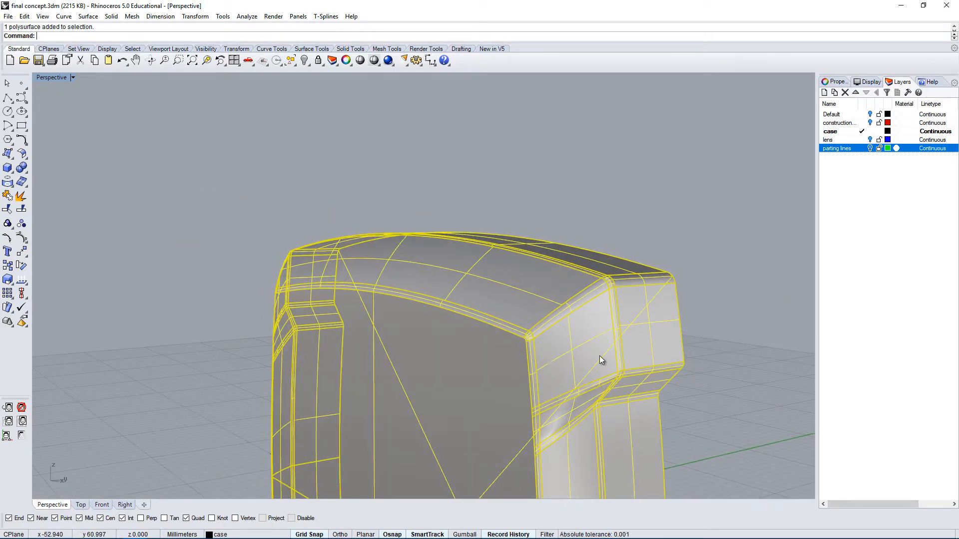
right_click_drag(599, 356, 594, 280)
key("Escape")
left_click(516, 387)
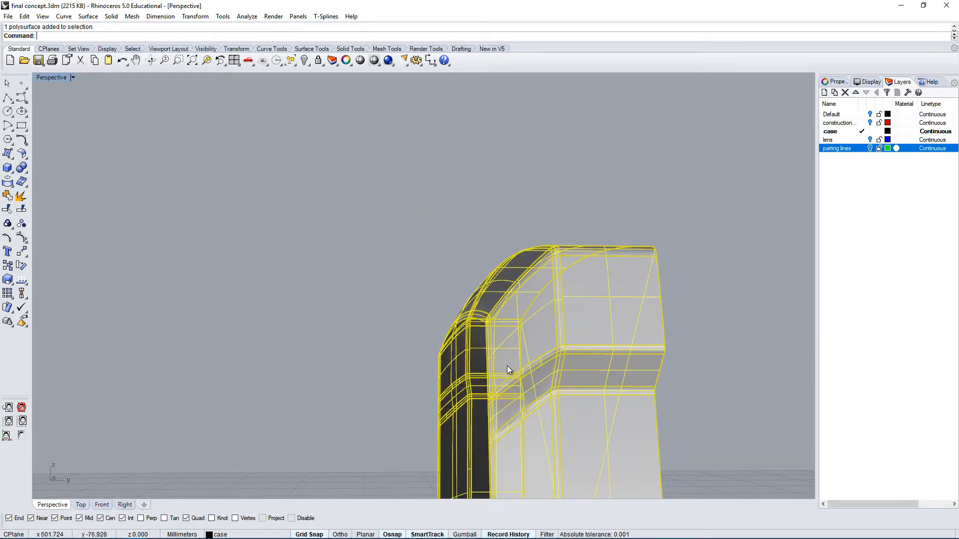
right_click_drag(507, 365, 574, 207)
key("Escape")
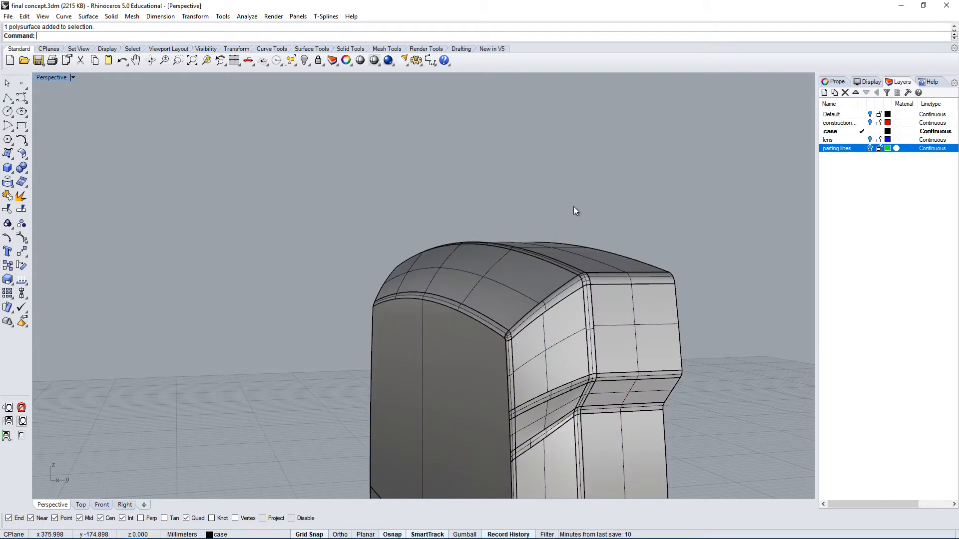
Step: Apply an environment map surface analysis to the case using the arches.png image
left_click(517, 270)
left_click(296, 18)
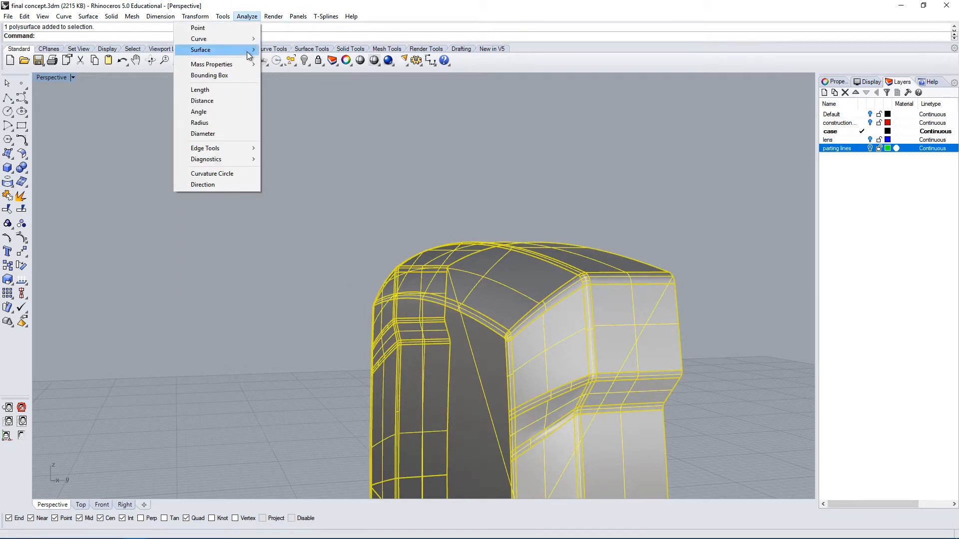
mouse_move(247, 52)
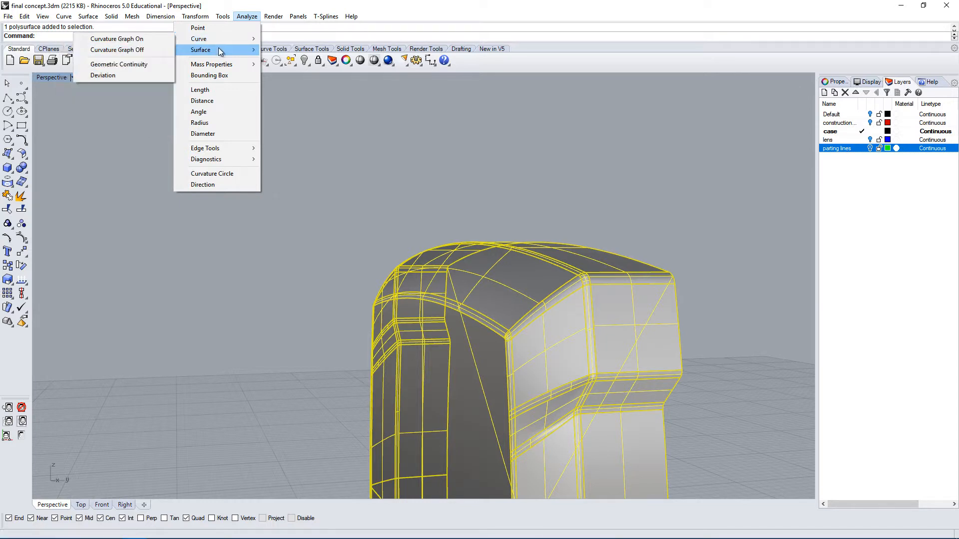
left_click(120, 70)
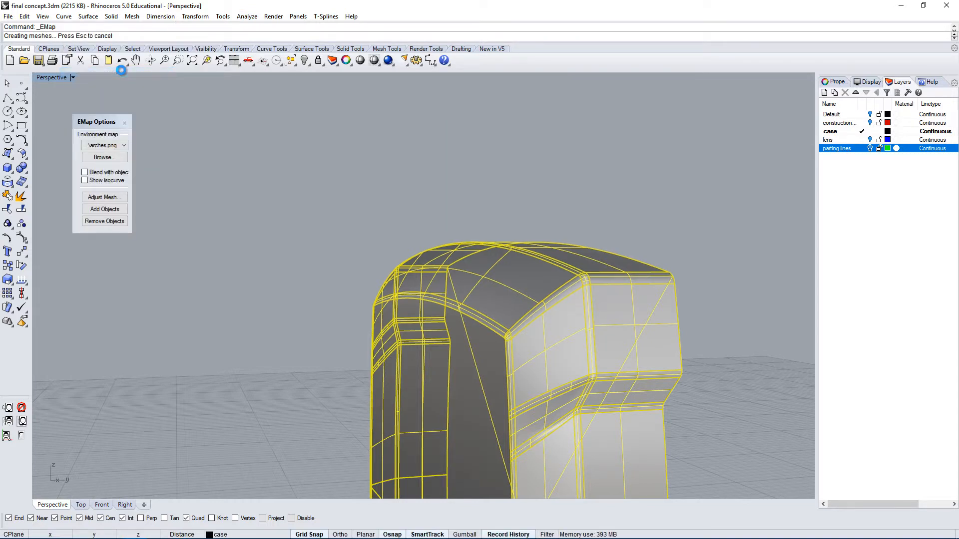
left_click(617, 148)
Step: Examine the reflections across the case's corners, rounded folds and blended bend for surface smoothness
mouse_move(533, 295)
right_mouse_down()
mouse_move(607, 332)
mouse_move(602, 358)
mouse_move(575, 361)
mouse_move(517, 297)
right_mouse_up()
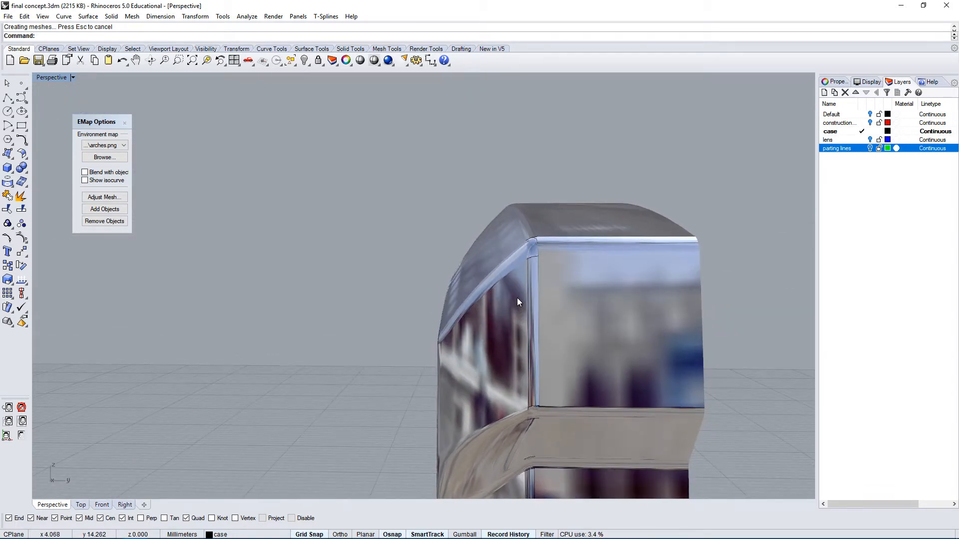
right_click_drag(482, 259, 622, 309)
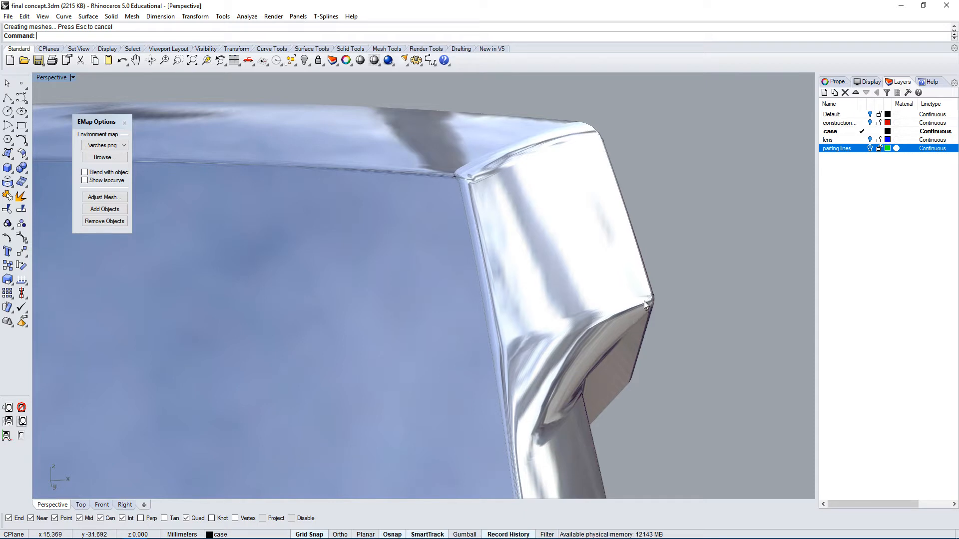
right_click_drag(645, 305, 526, 408)
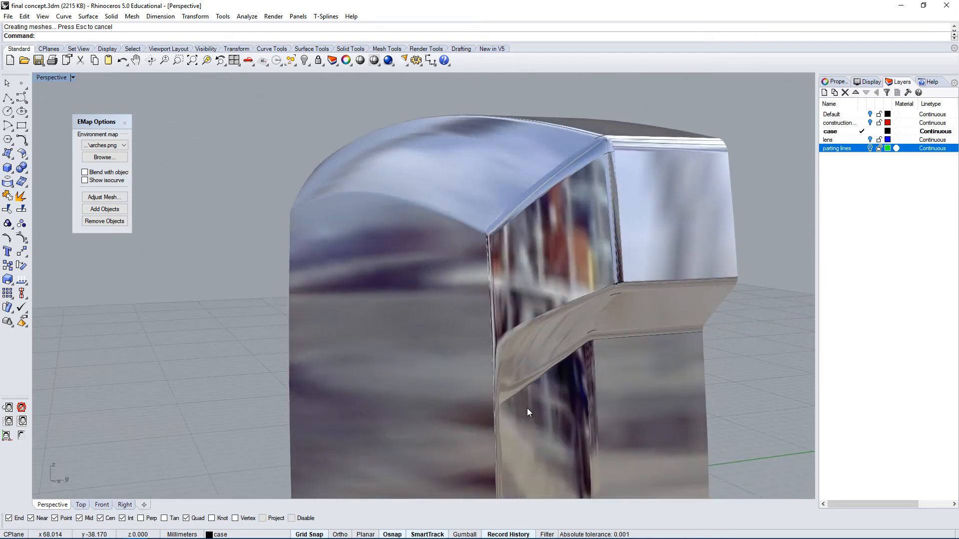
right_click_drag(635, 340, 581, 219)
right_click_drag(532, 166, 610, 234)
mouse_move(563, 202)
right_mouse_down()
mouse_move(551, 235)
mouse_move(563, 247)
mouse_move(547, 197)
right_mouse_up()
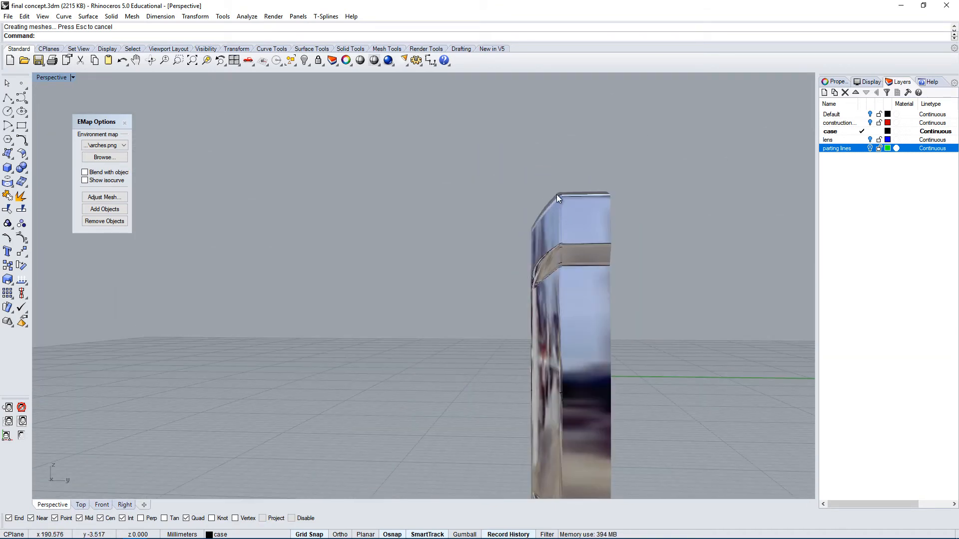
right_click_drag(585, 266, 569, 367)
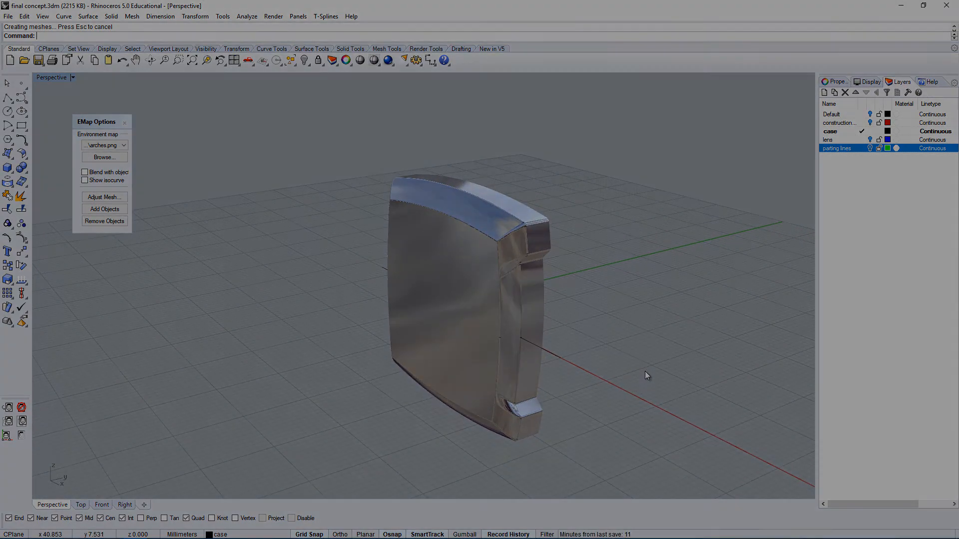